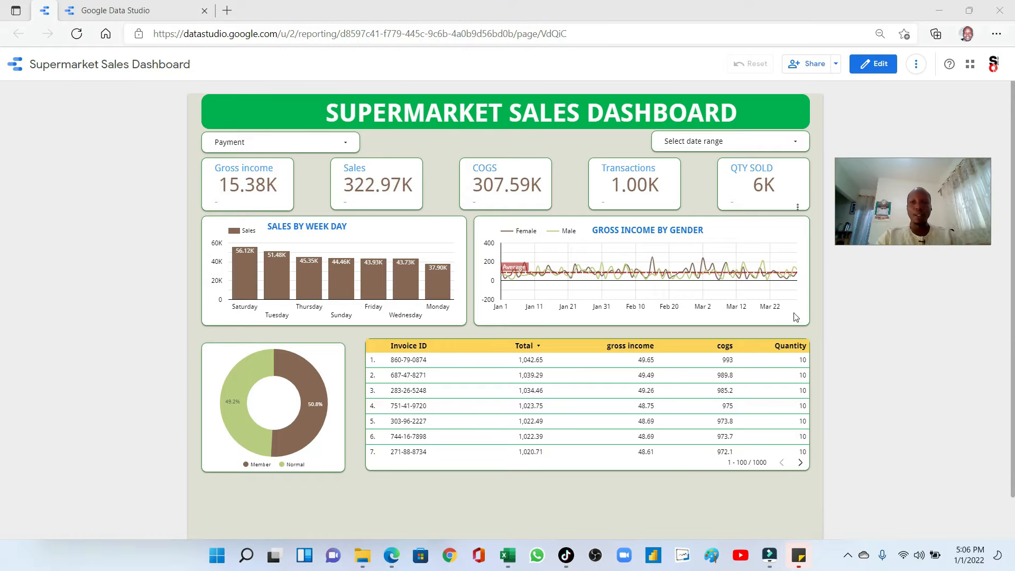
Create a new Data Studio report and enlarge its add-data pane to show more connectors
click(131, 13)
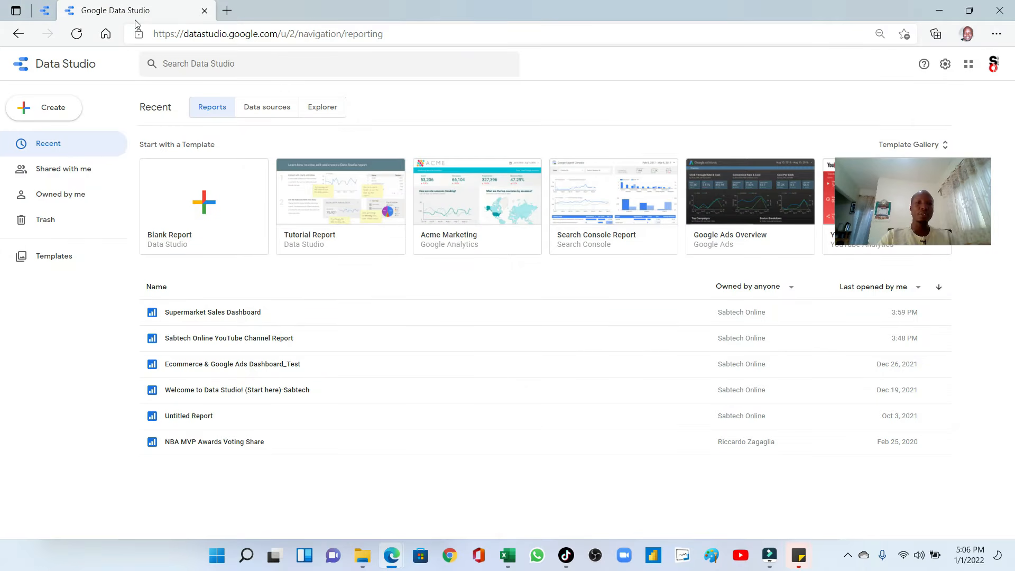
click(56, 113)
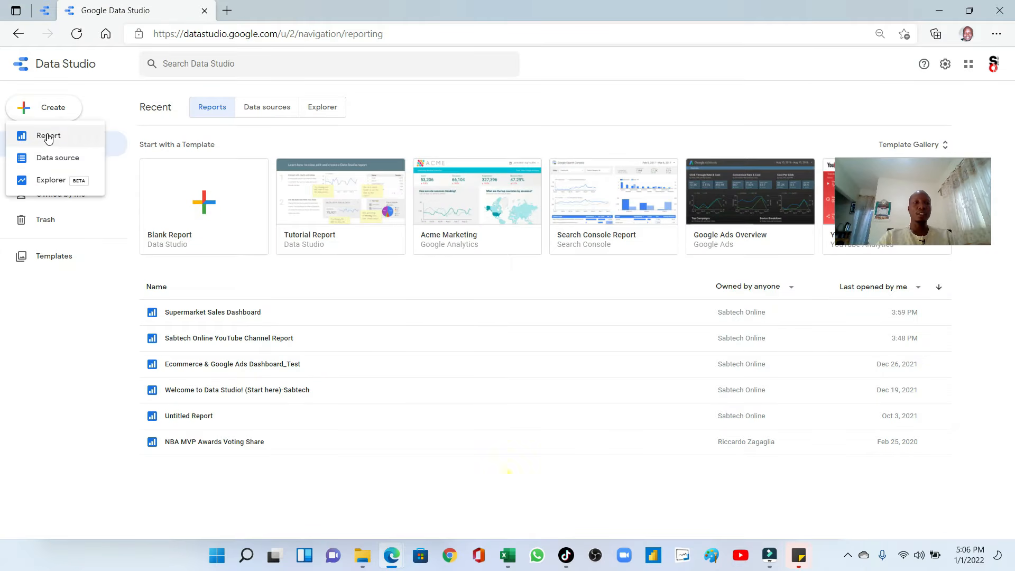
click(91, 94)
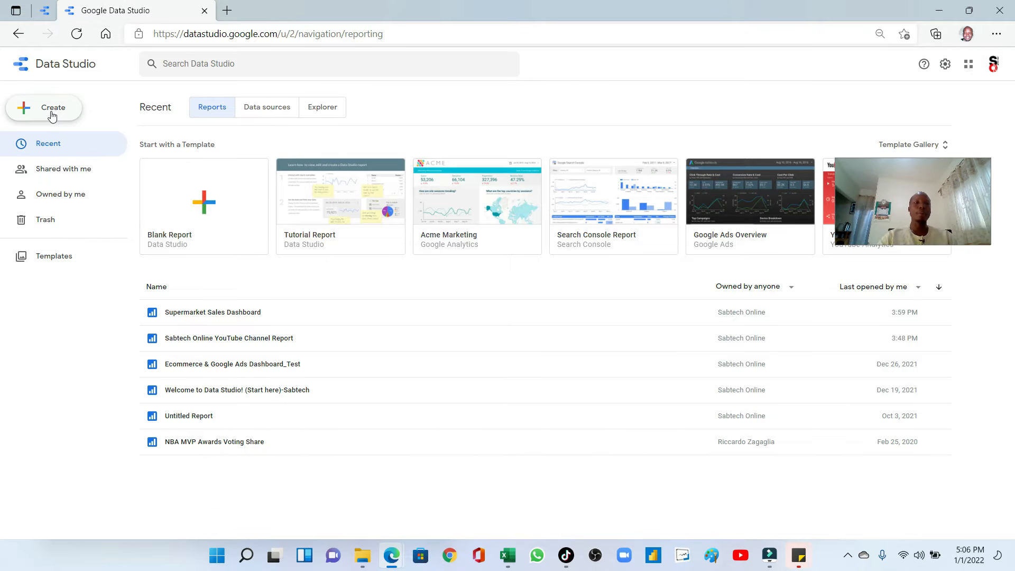
click(51, 115)
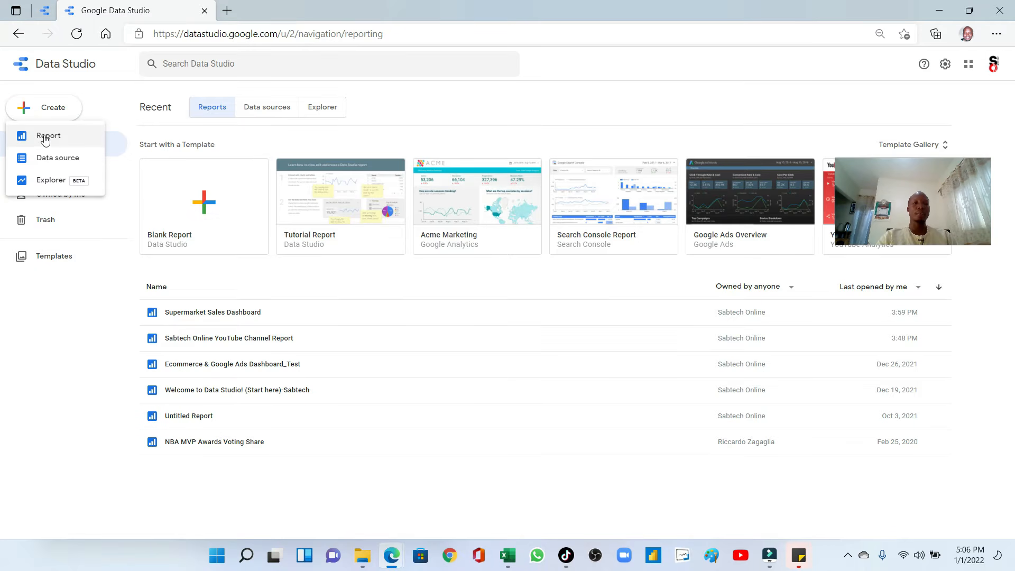
click(46, 138)
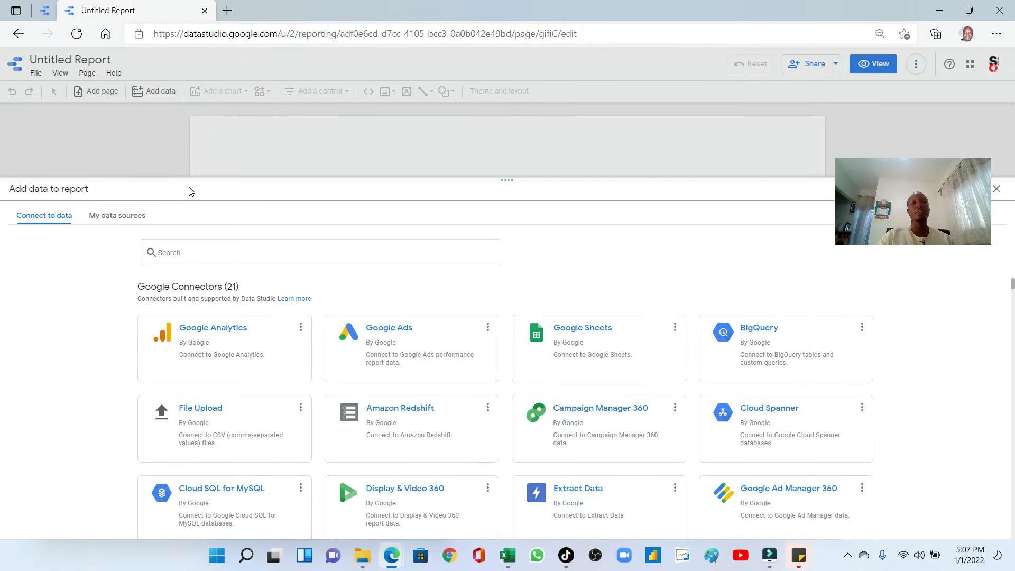
drag(231, 179, 221, 126)
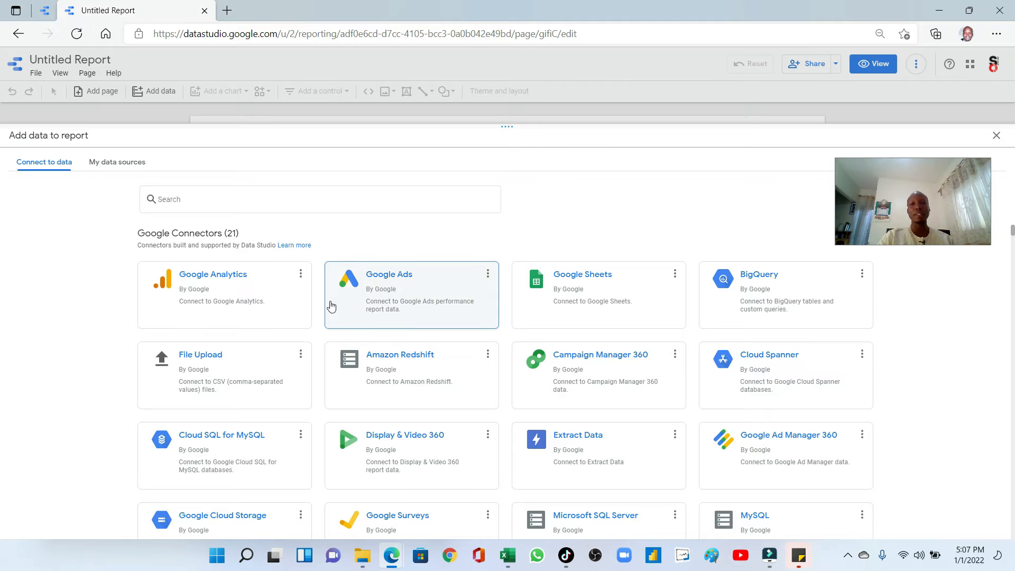
drag(940, 171, 929, 103)
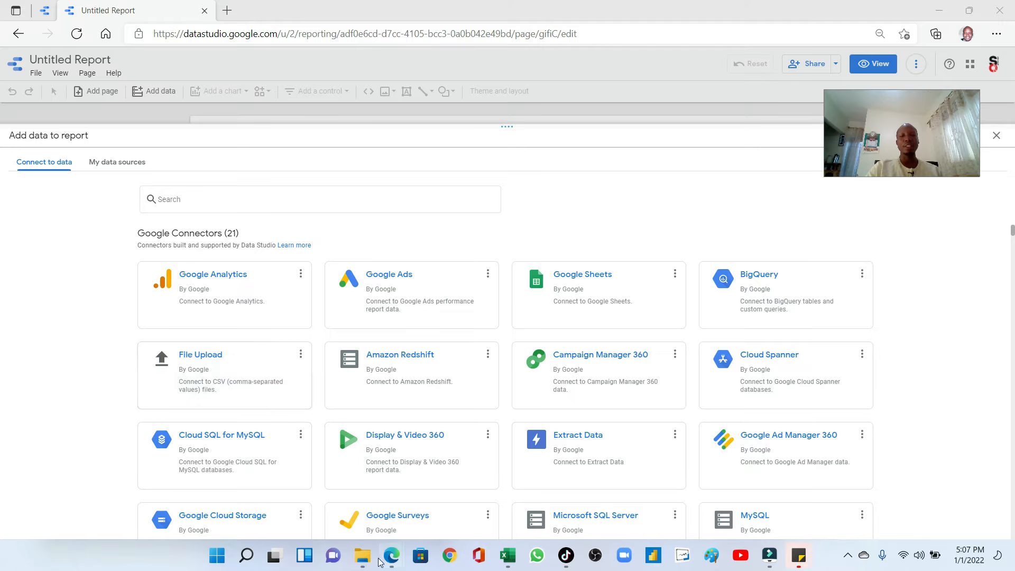
Switch to Excel and look through the columns and rows of the supermarket_sales sheet, then return to the report
click(507, 555)
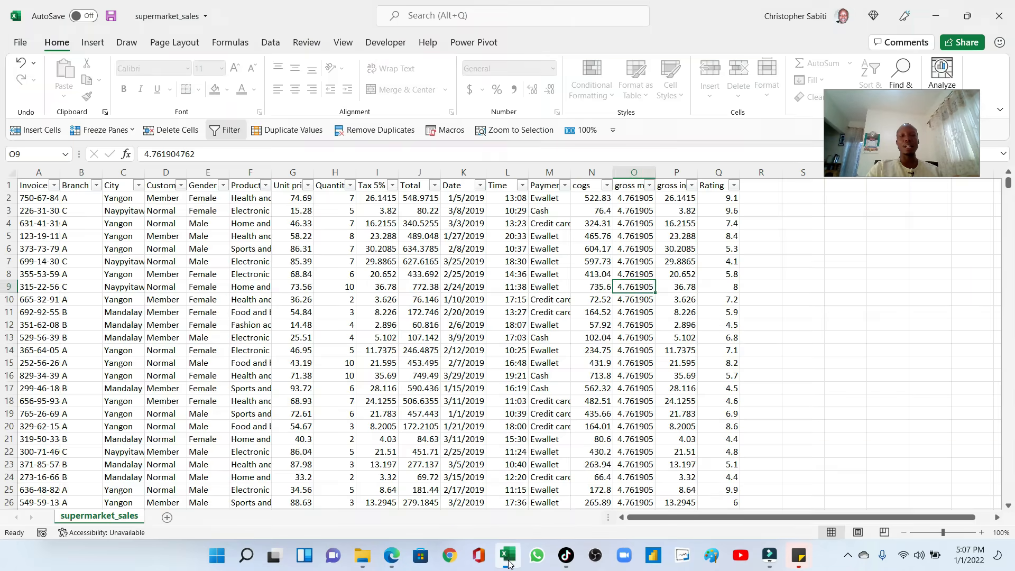
click(238, 300)
scroll(142, 295, down, 2)
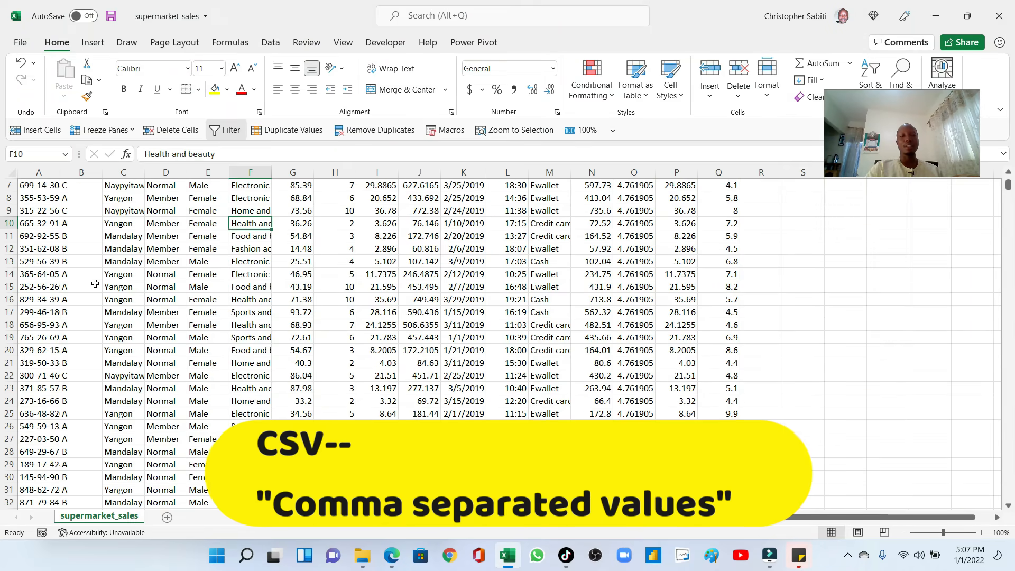
scroll(142, 295, up, 2)
click(42, 172)
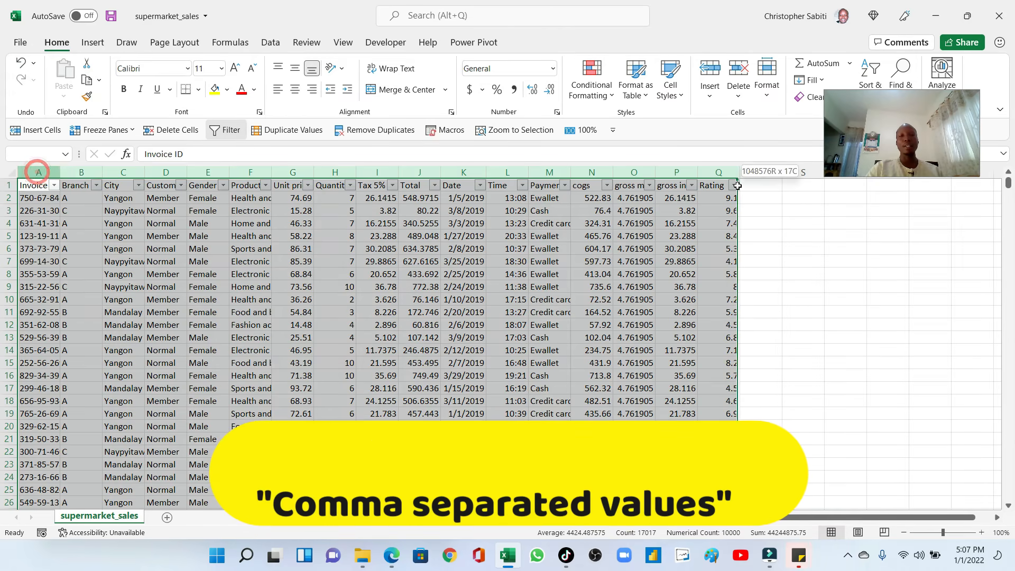
click(474, 261)
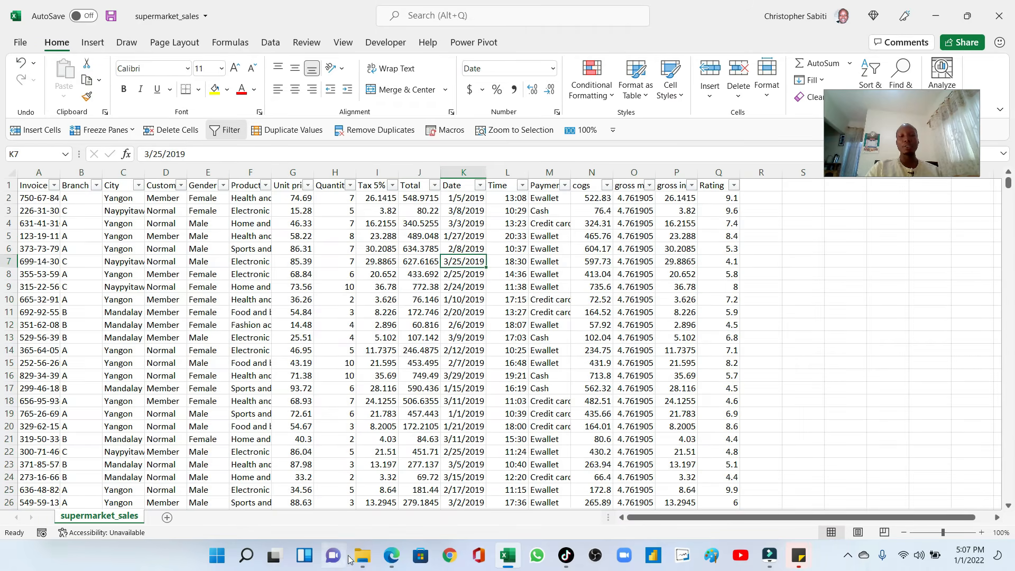
click(936, 15)
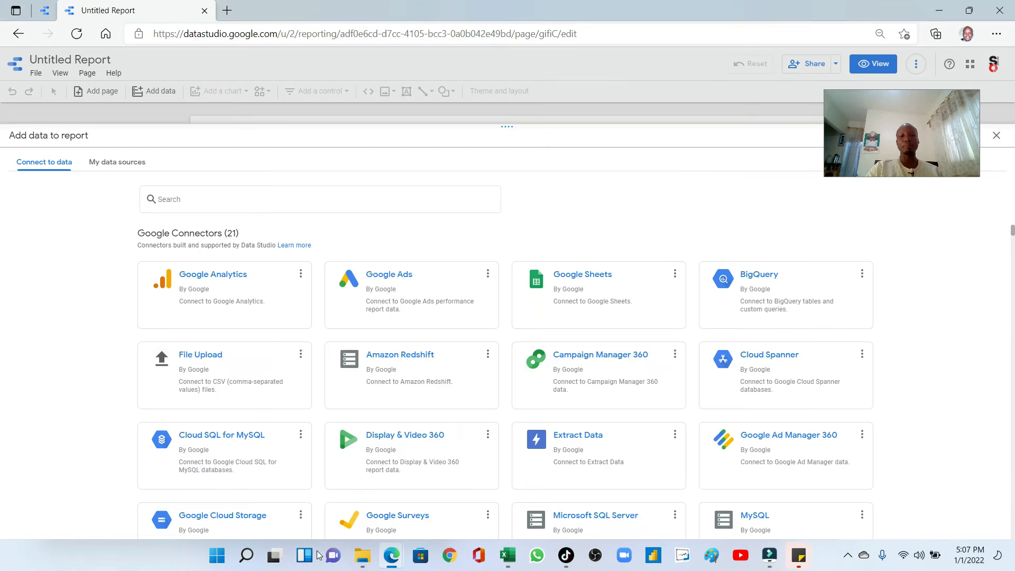
Upload supermarket_sales.csv from the Google Data Studio folder as a new data set through the File Upload connector
click(363, 558)
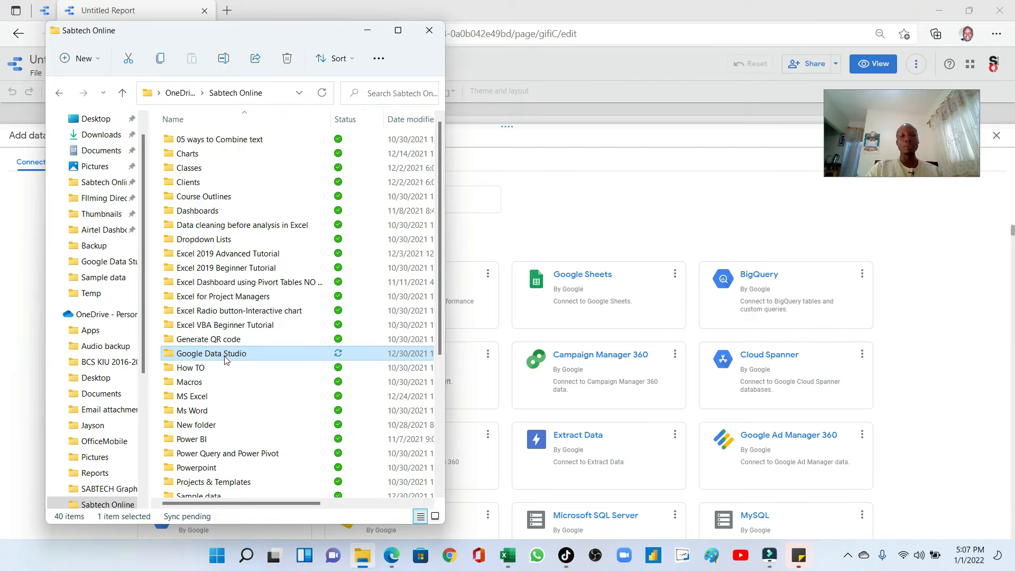
click(587, 192)
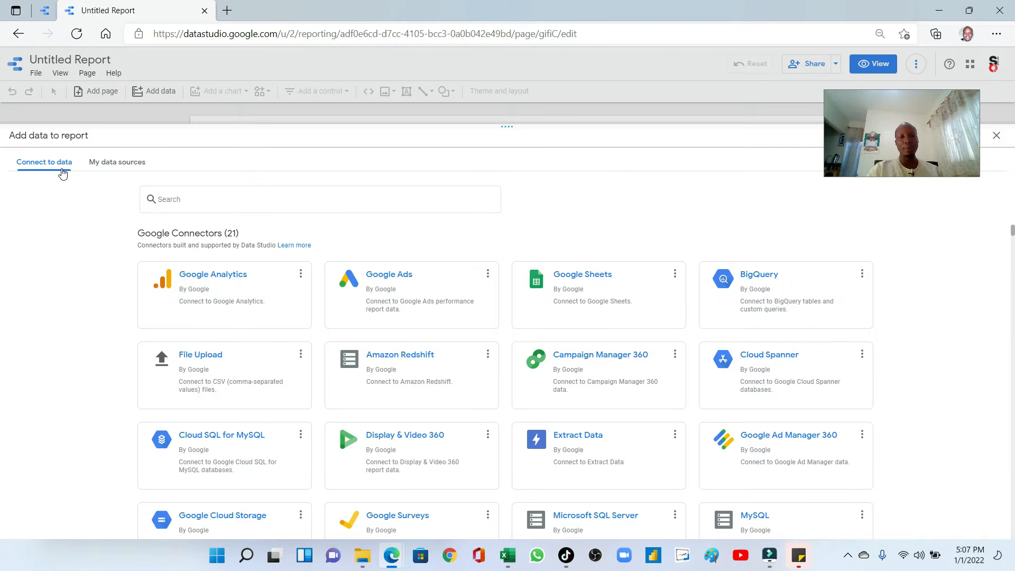
click(208, 368)
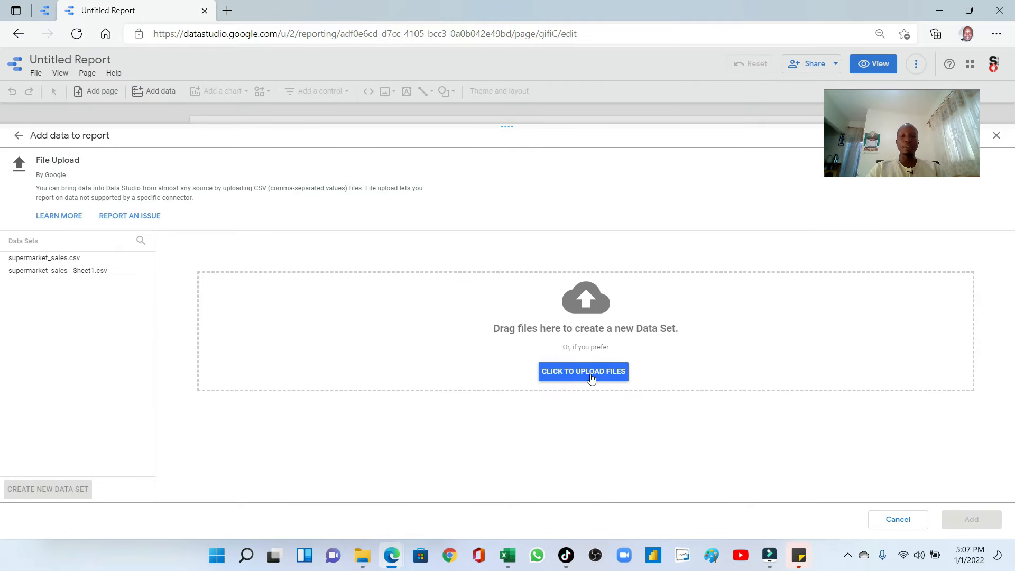
click(362, 555)
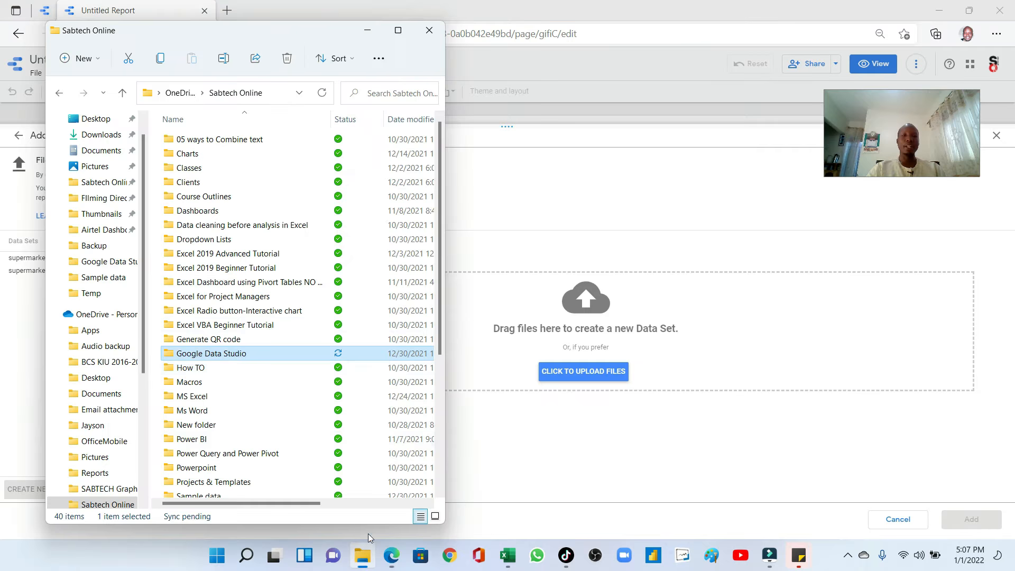
click(212, 354)
click(211, 354)
double_click(272, 354)
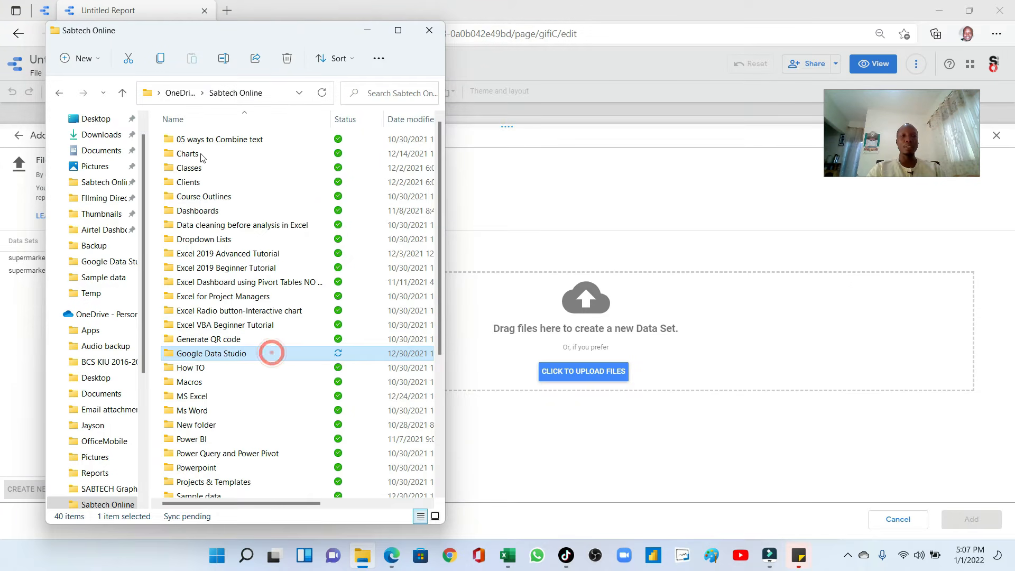
drag(191, 140, 590, 321)
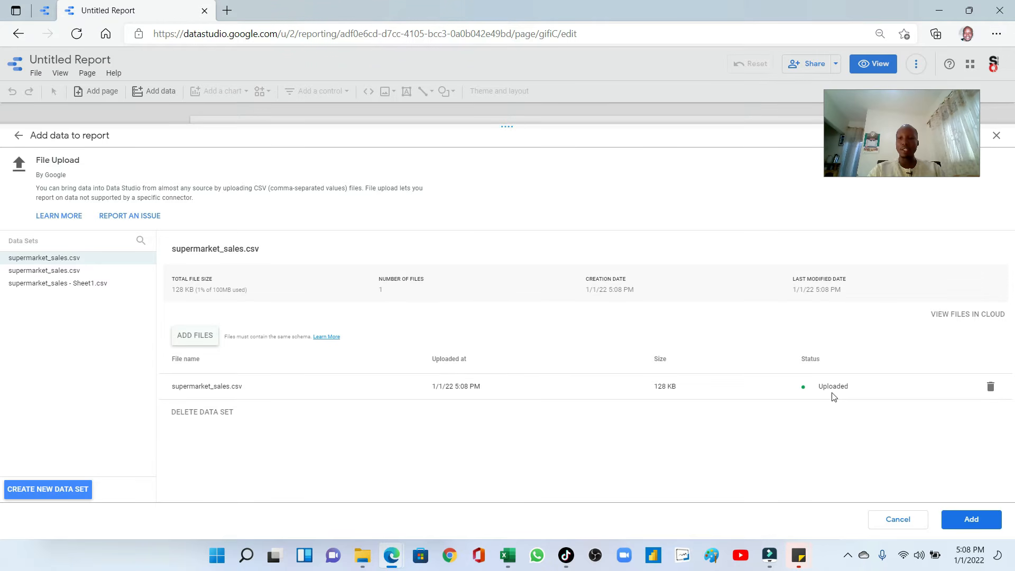
Add the uploaded supermarket_sales.csv data set to the report and suppress the confirmation message for future additions
click(971, 519)
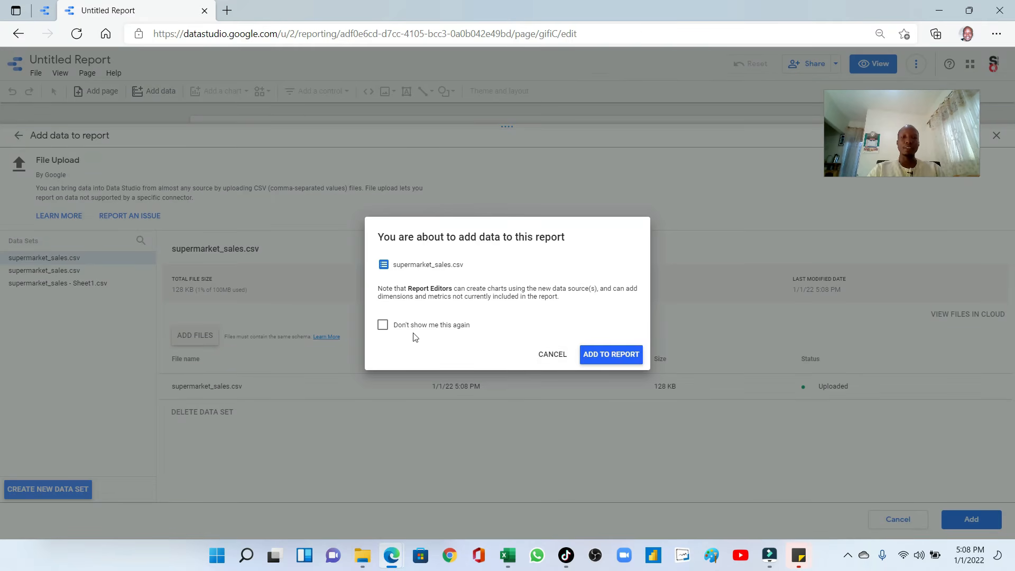
click(413, 328)
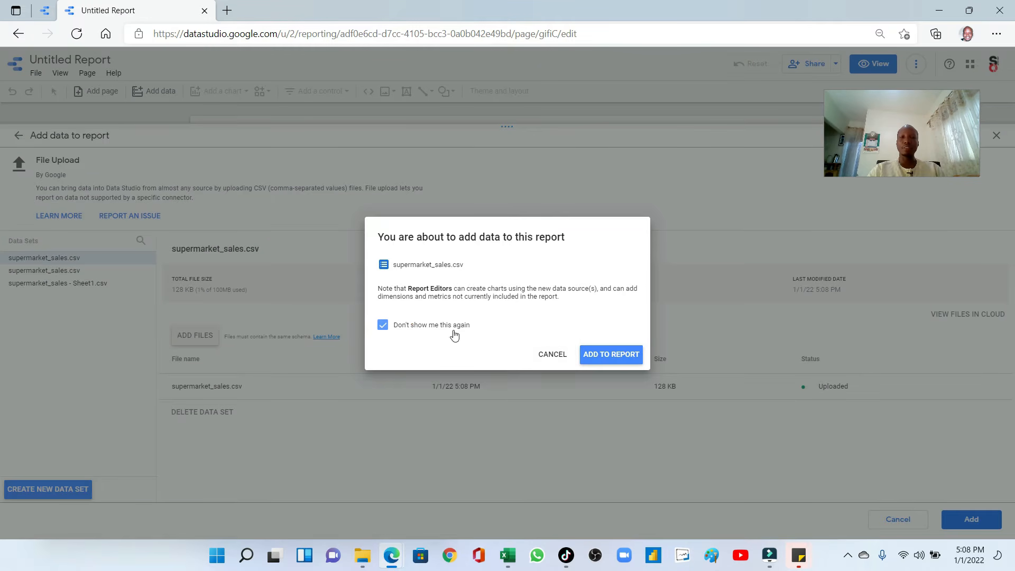
click(612, 360)
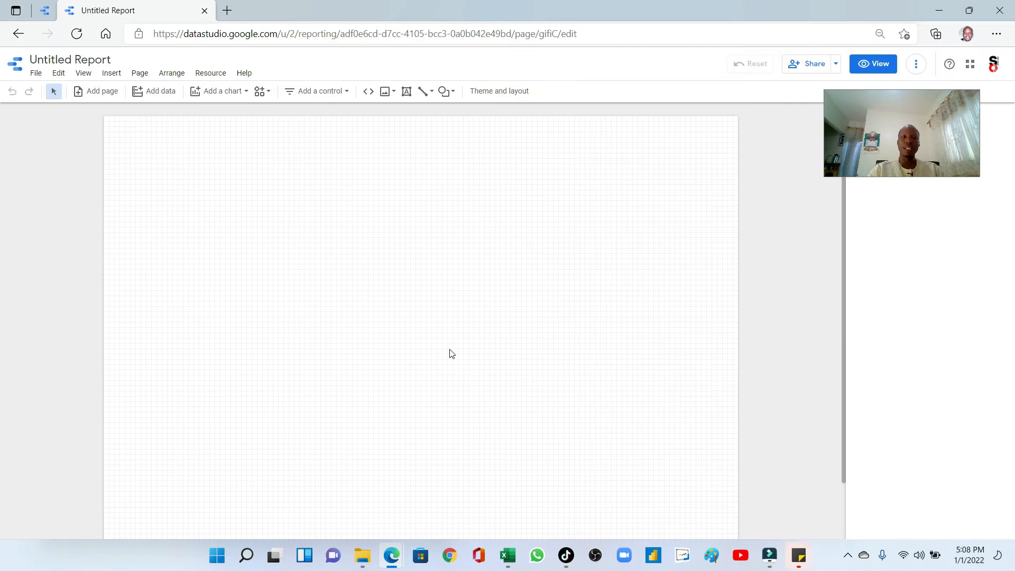
Delete the default Invoice ID table from the report canvas
drag(885, 101, 628, 57)
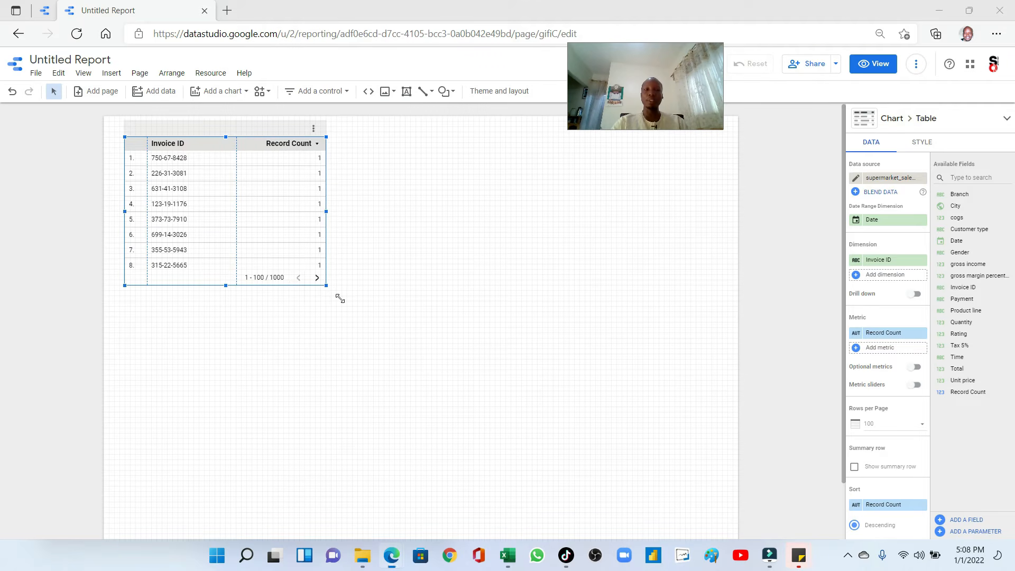
drag(327, 285, 369, 327)
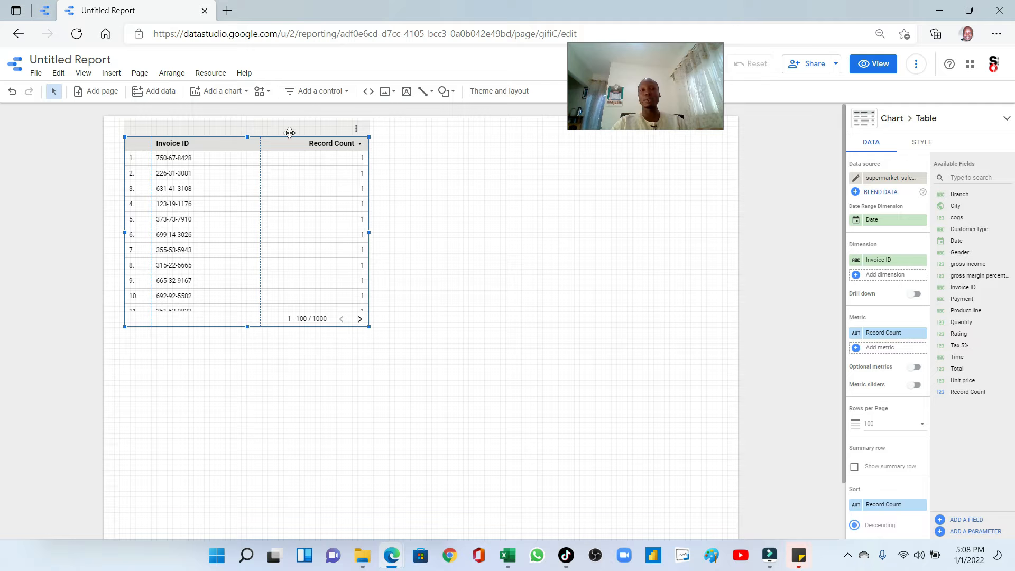
key(Delete)
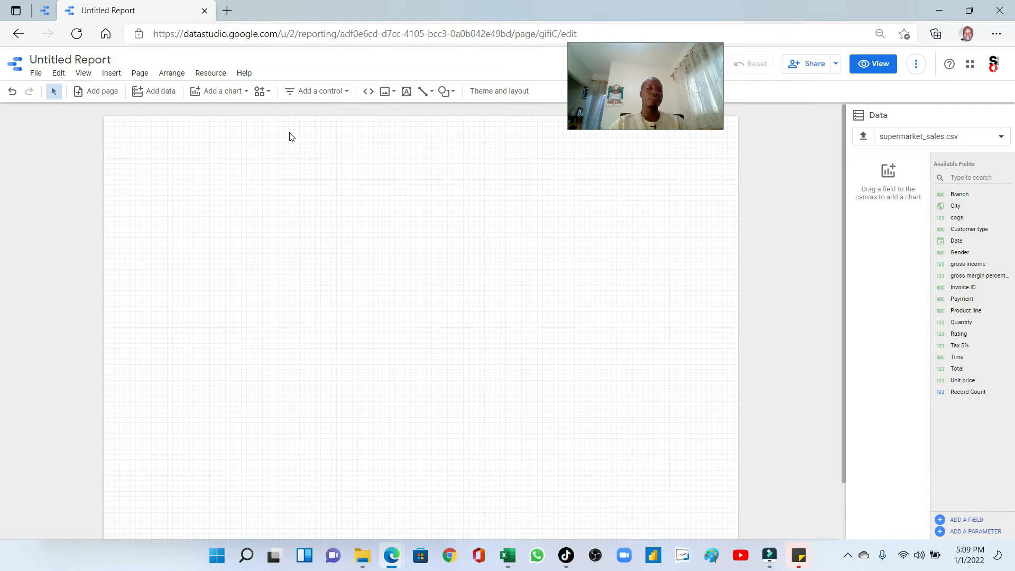
Check the header of the finished Supermarket Sales Dashboard and draw a full-width rectangle banner along the new report page's upper edge
click(45, 10)
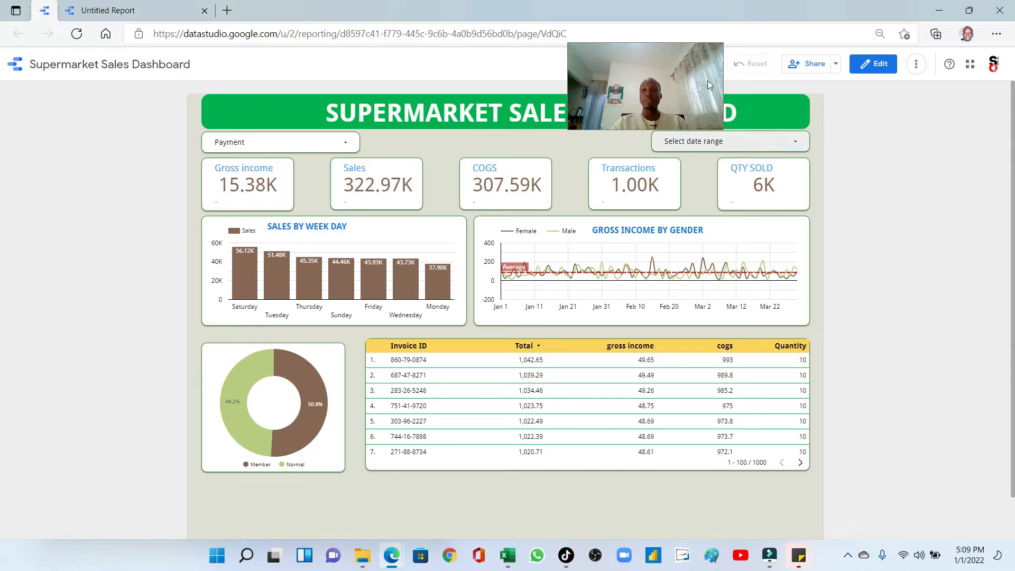
drag(682, 58, 935, 14)
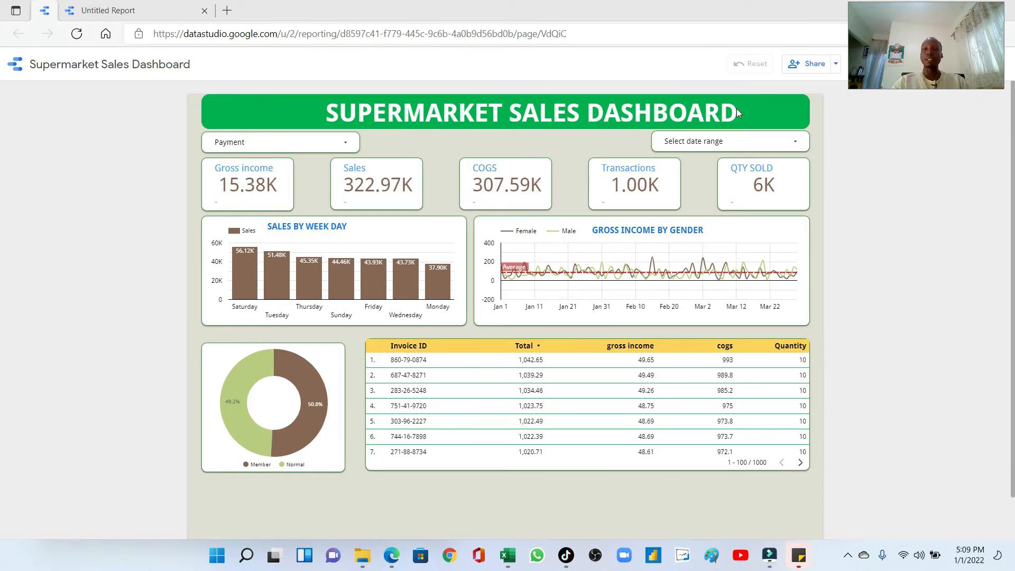
click(158, 10)
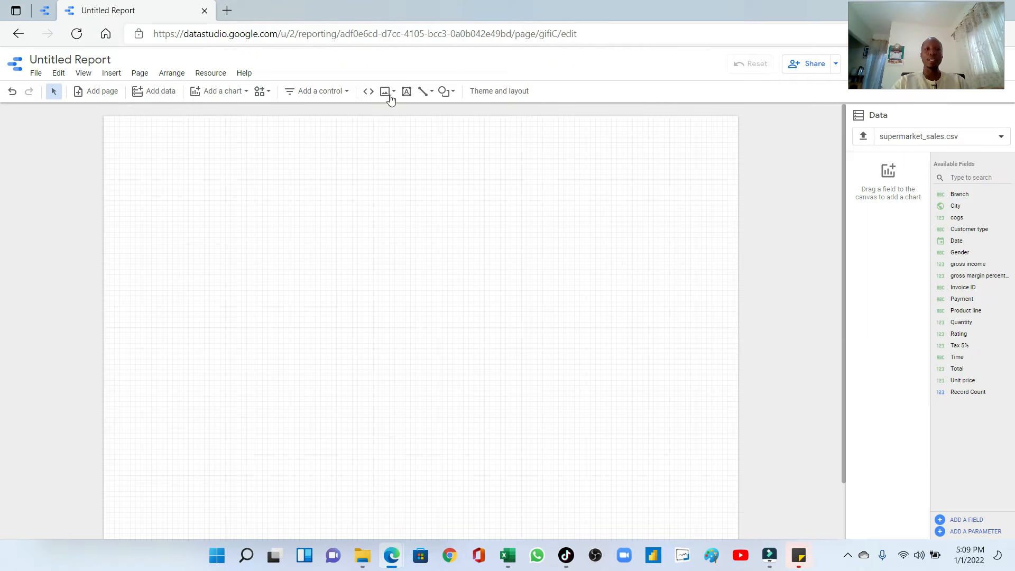
click(451, 92)
click(468, 112)
drag(105, 116, 739, 158)
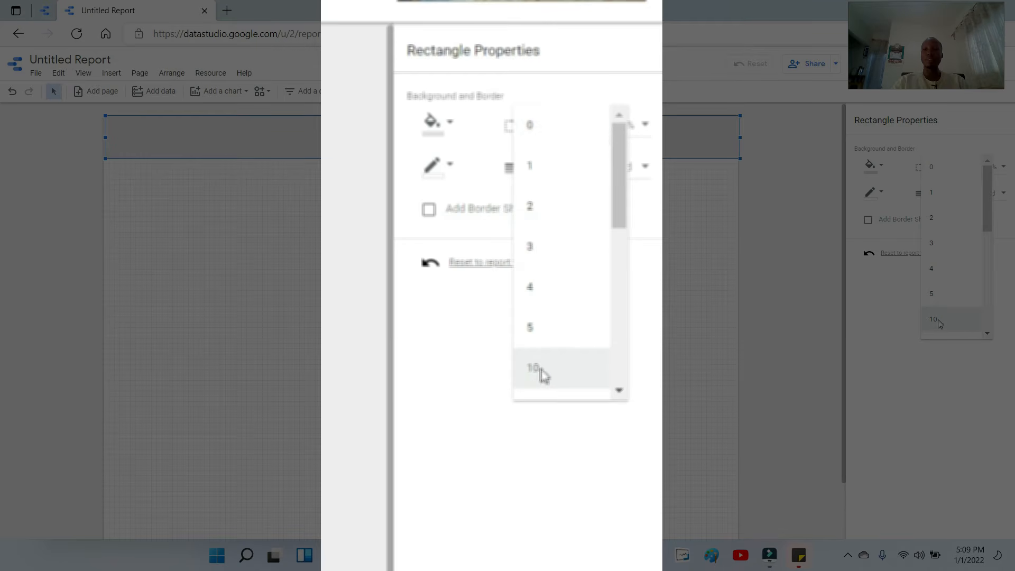
Round the banner rectangle's corners to 10 and fill it with dark green
click(939, 321)
click(877, 168)
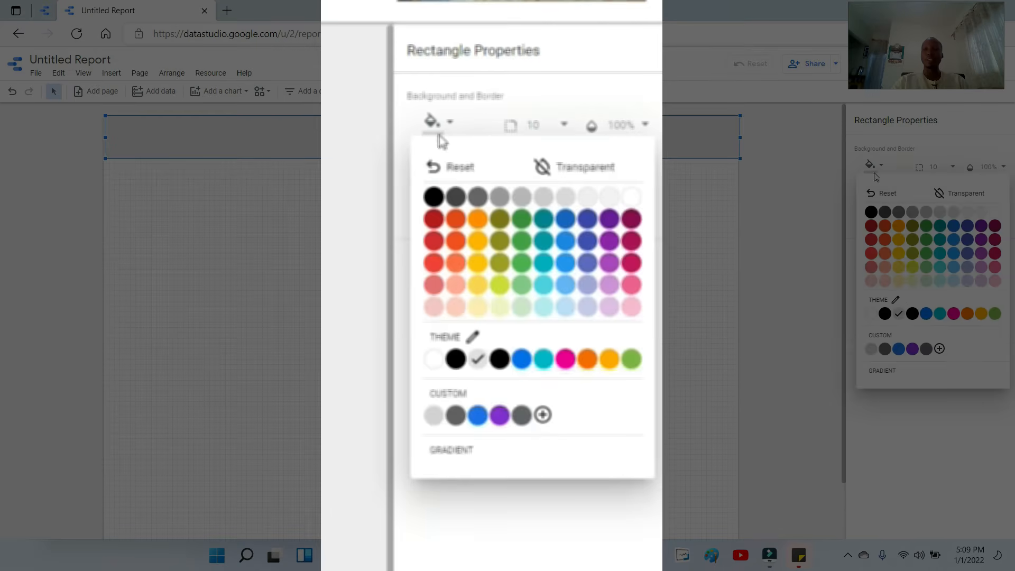
click(995, 314)
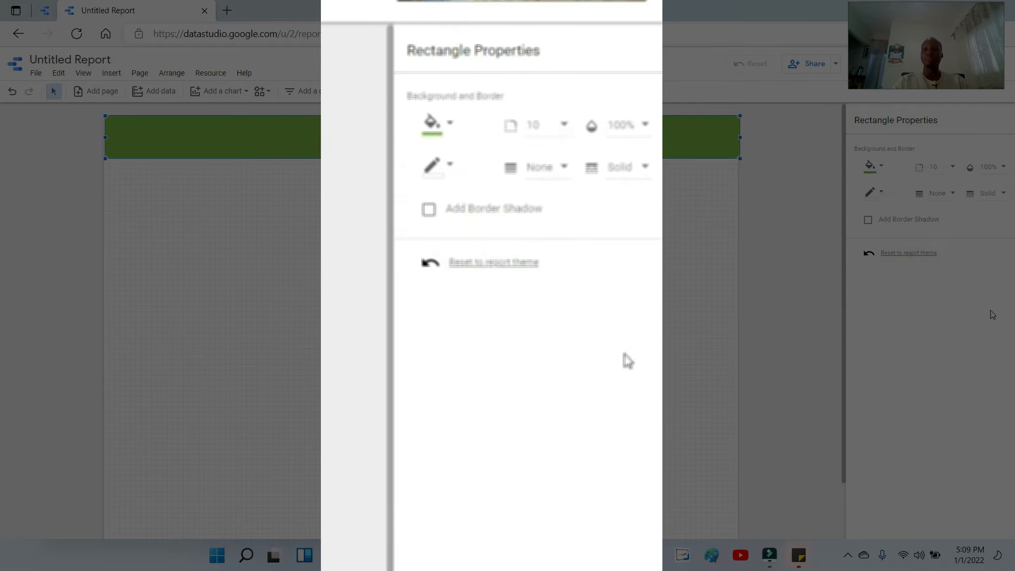
click(869, 167)
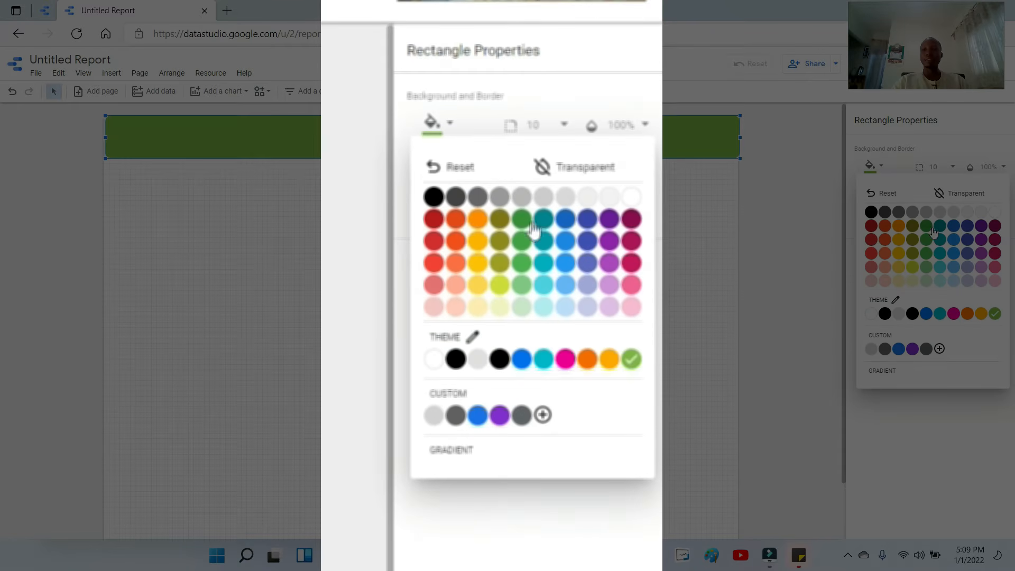
click(926, 226)
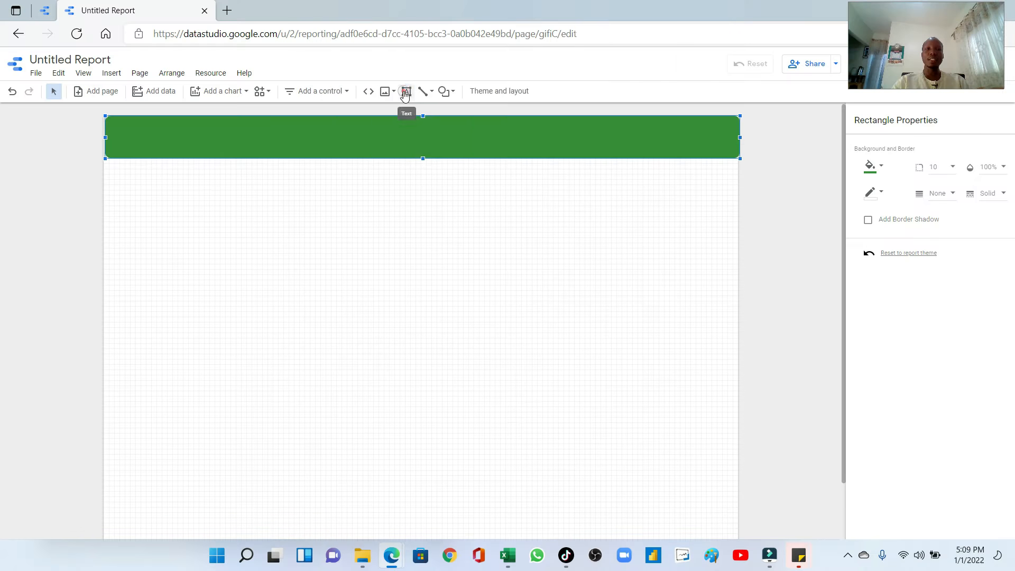
Add a text box on the green banner reading "SUPERMARKET SALES DASHBOARD", matching the title of the finished dashboard
click(406, 91)
click(124, 129)
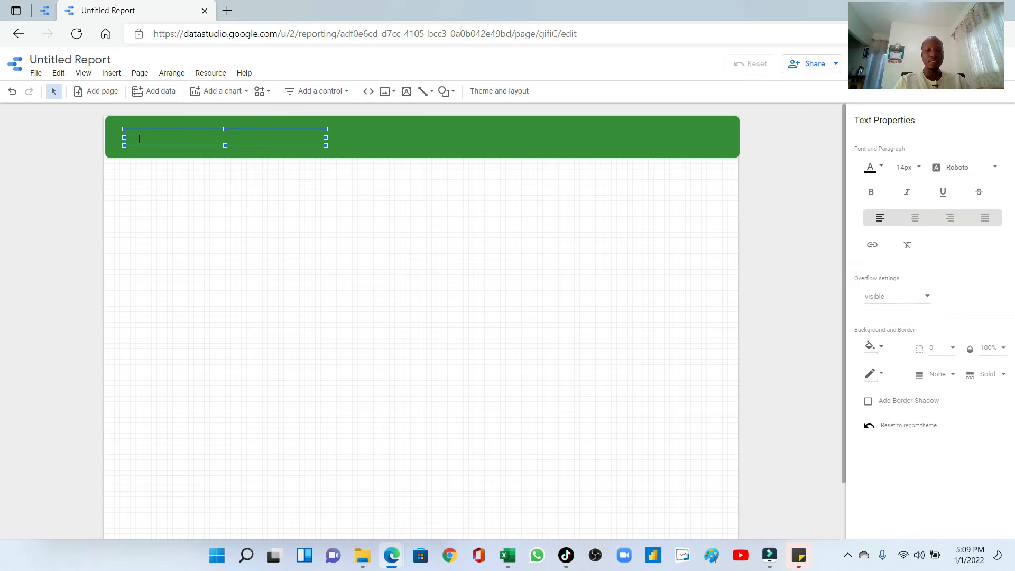
text(S)
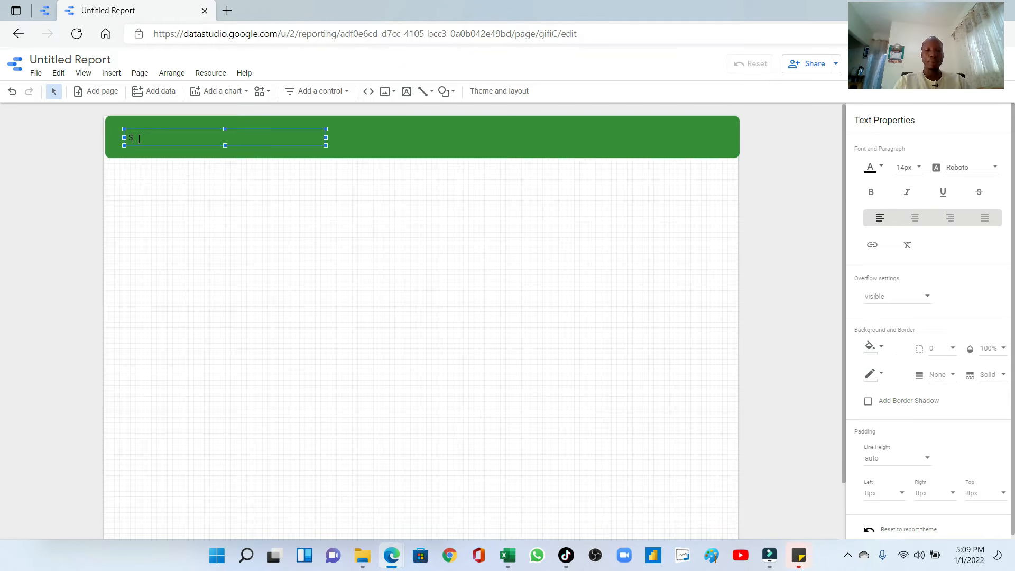
click(44, 10)
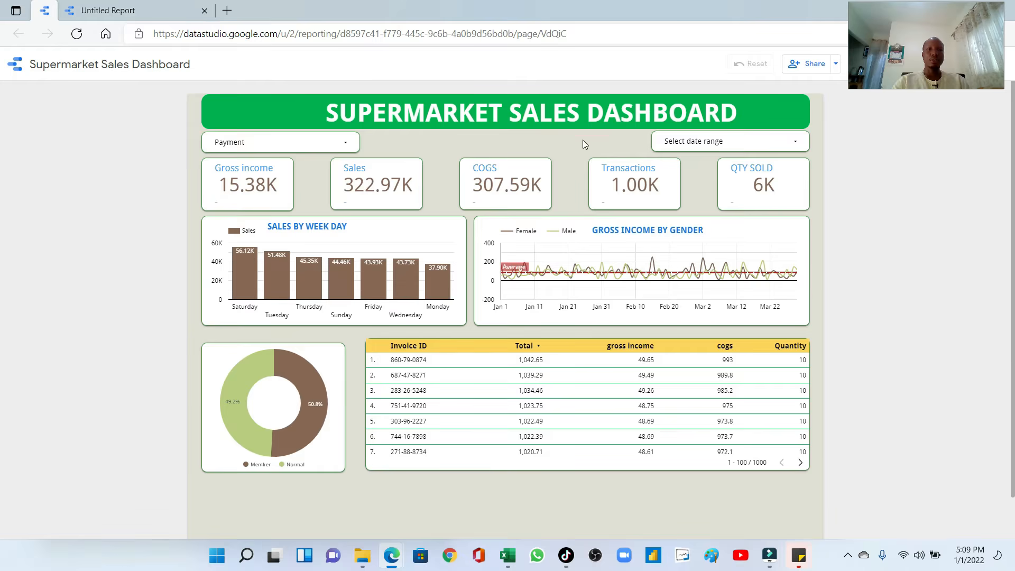
click(95, 9)
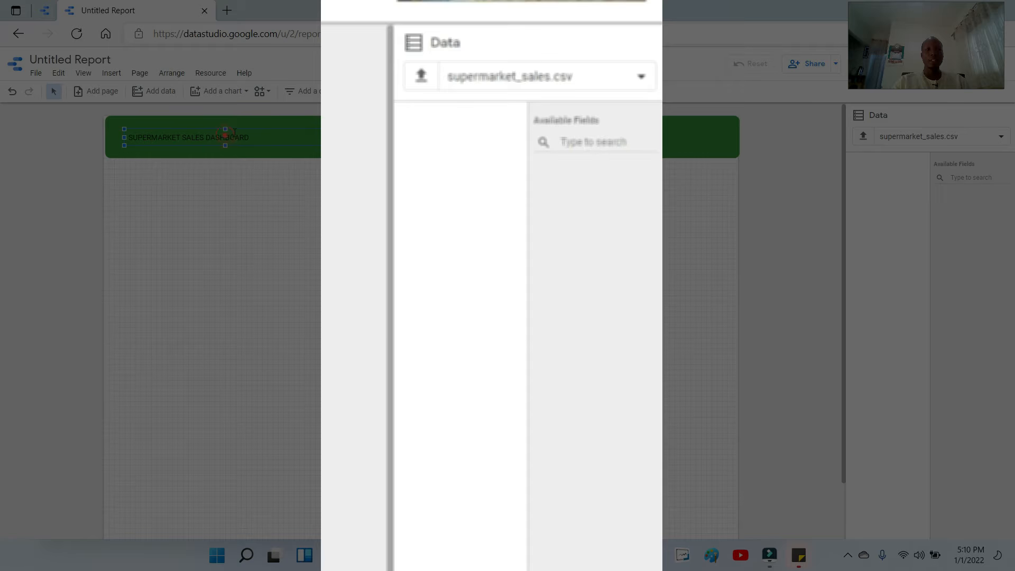
Stretch the title text box across nearly the full banner and center its text
click(237, 129)
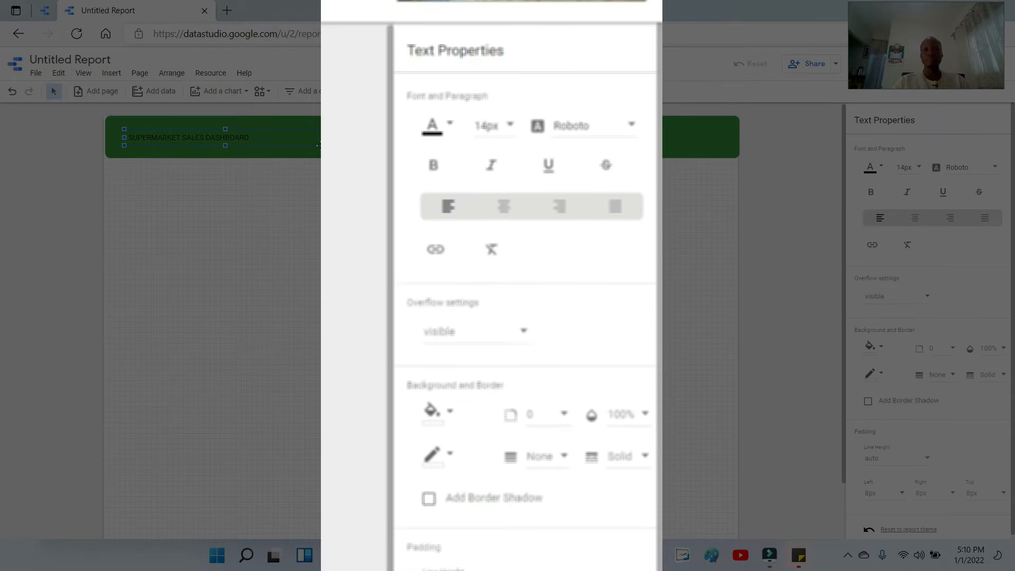
drag(326, 145, 729, 147)
drag(125, 128, 112, 120)
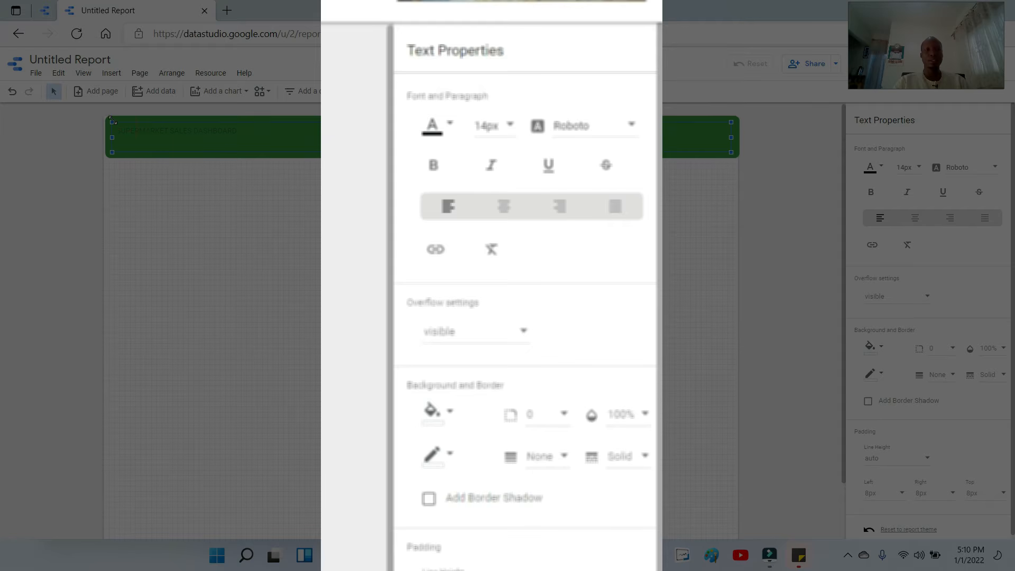
click(917, 219)
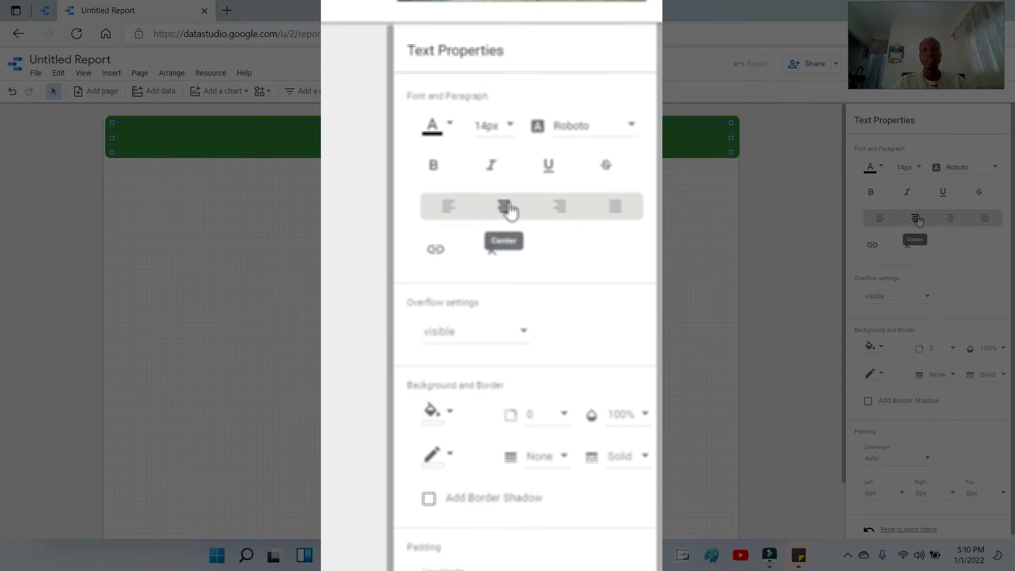
Format the banner title as bold white text at 44px
click(916, 169)
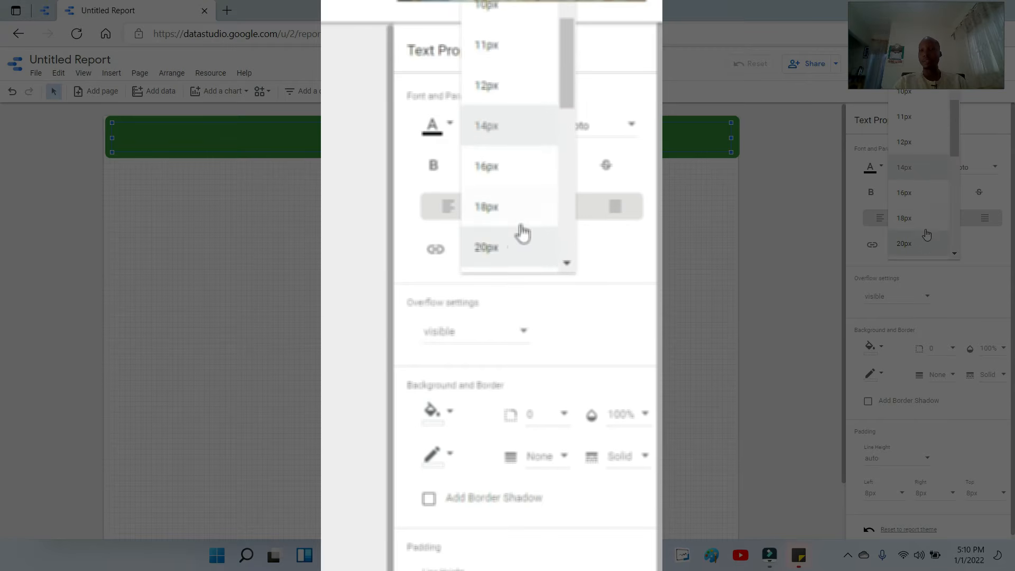
scroll(918, 241, down, 3)
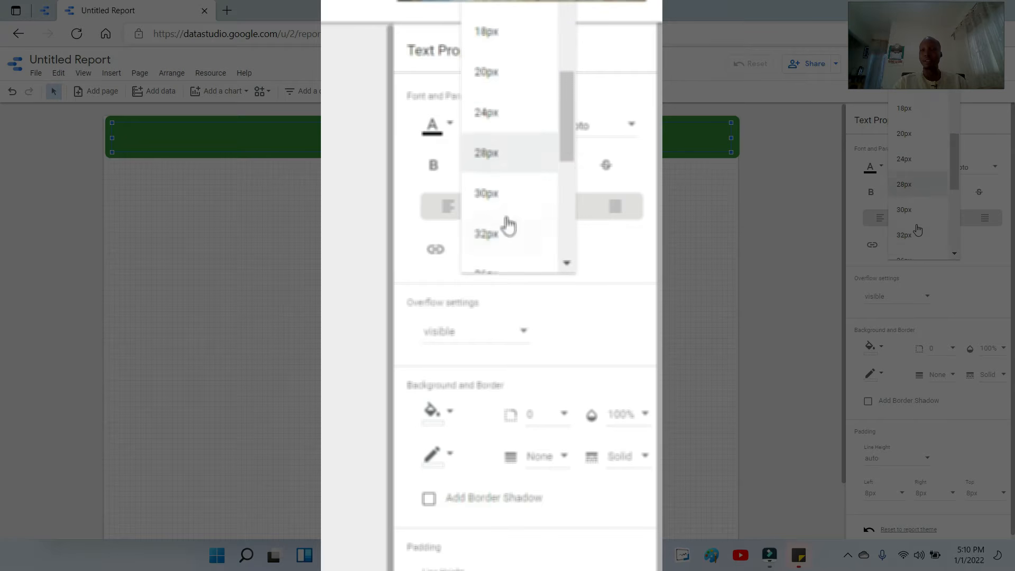
click(907, 211)
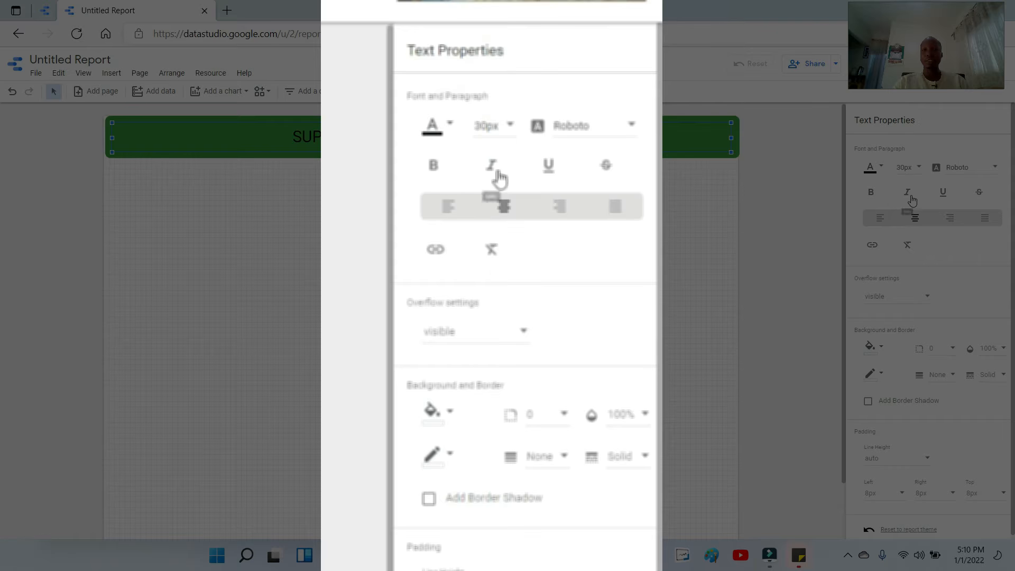
click(918, 169)
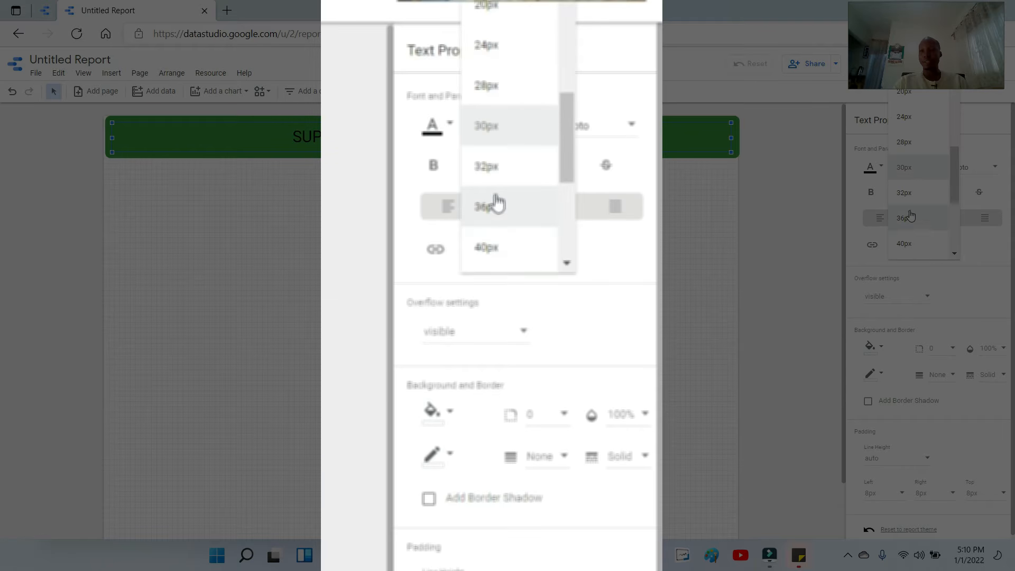
click(908, 221)
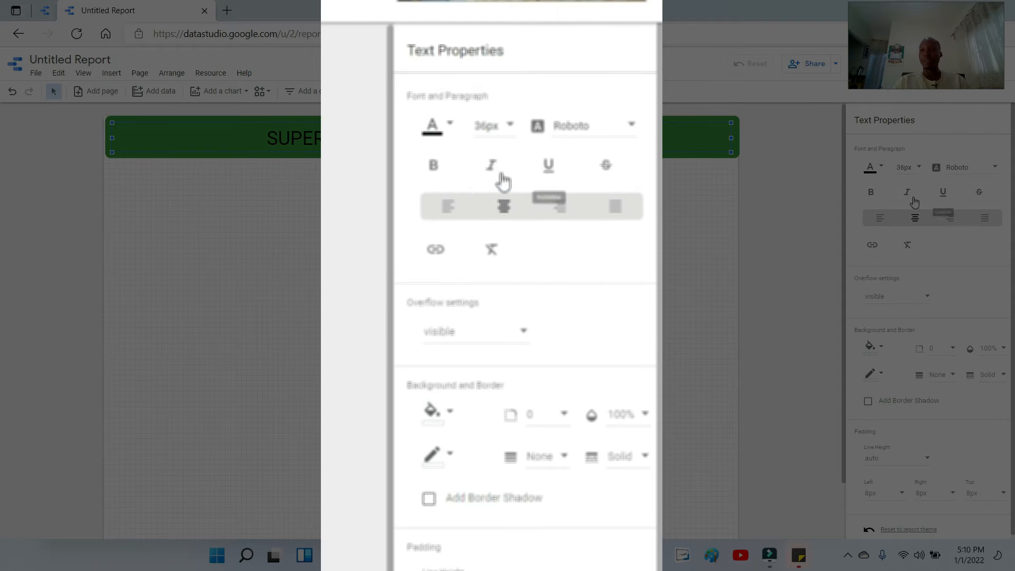
click(871, 193)
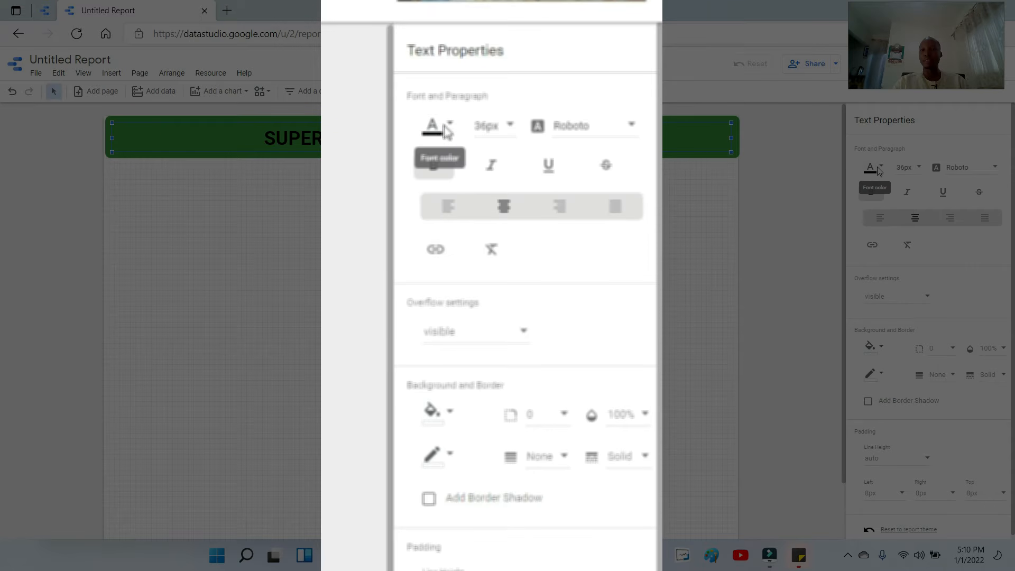
click(870, 167)
click(871, 290)
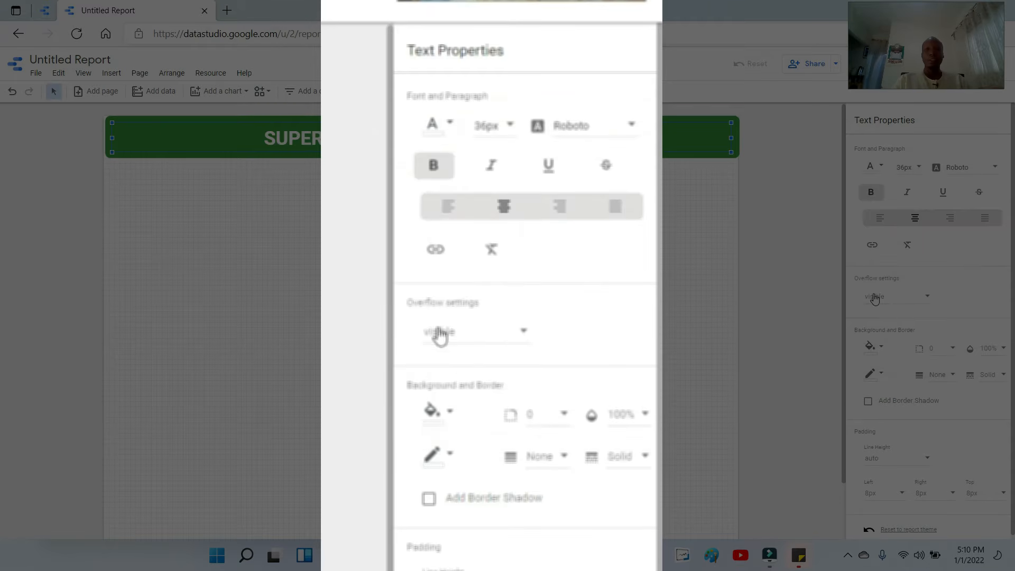
click(913, 174)
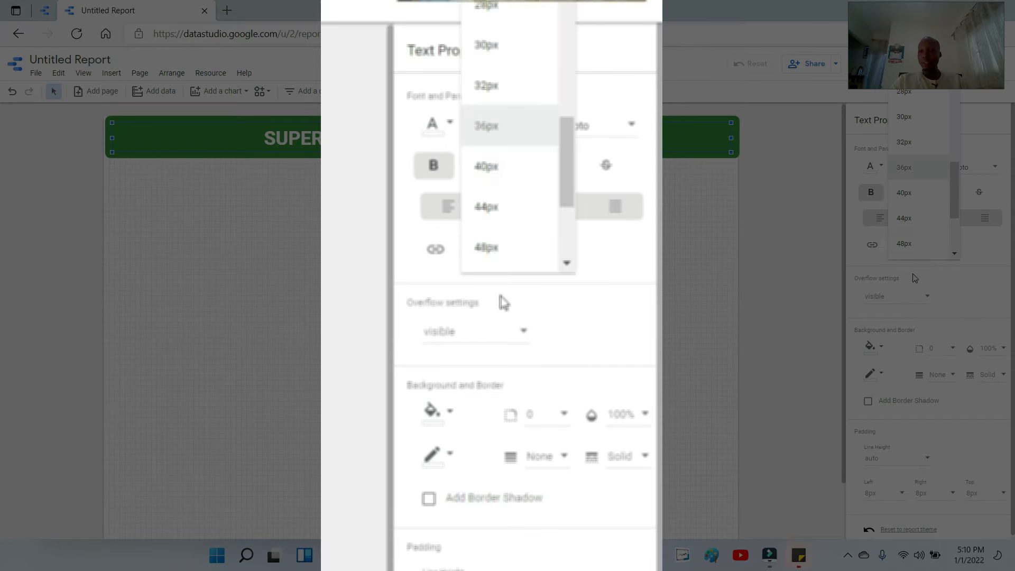
click(910, 225)
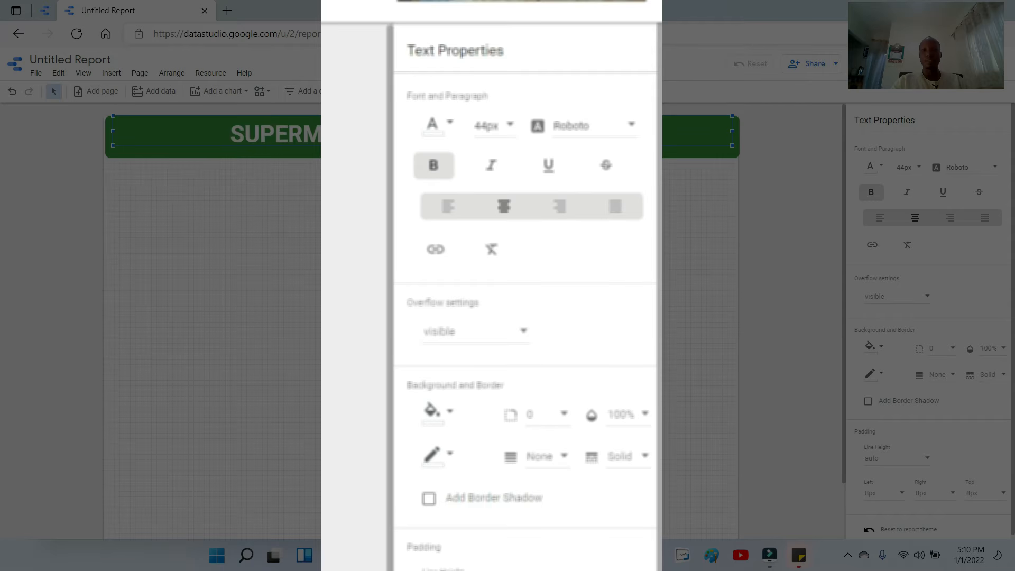
Compare the banner with the finished dashboard's header and change the rectangle's fill to a slightly lighter green
click(45, 15)
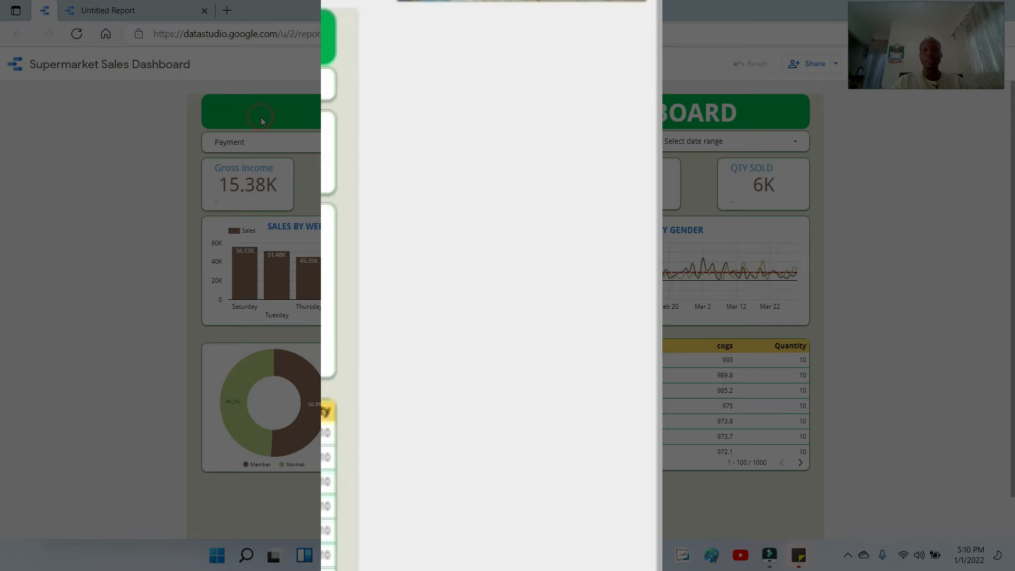
click(171, 11)
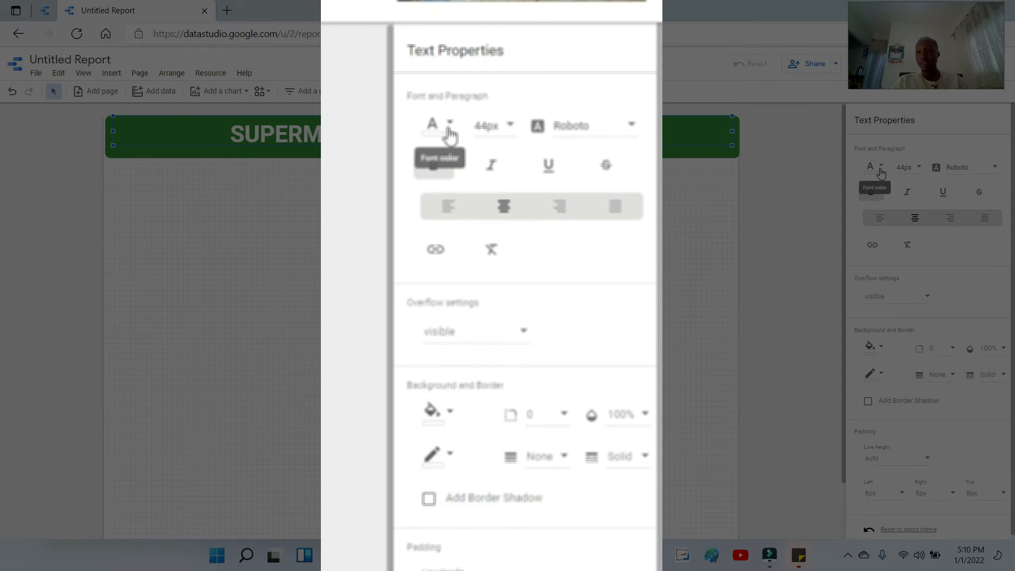
click(693, 153)
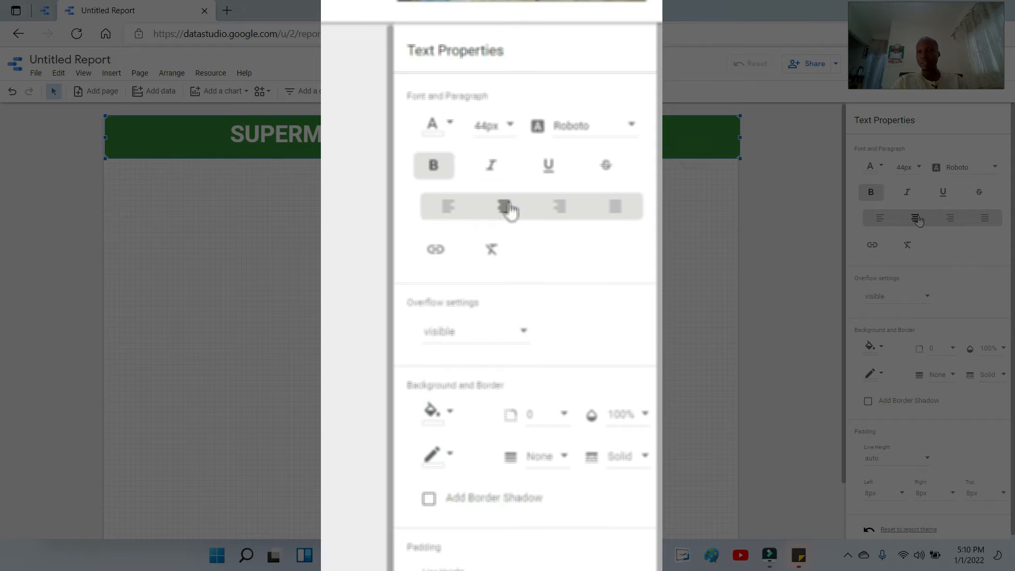
click(876, 168)
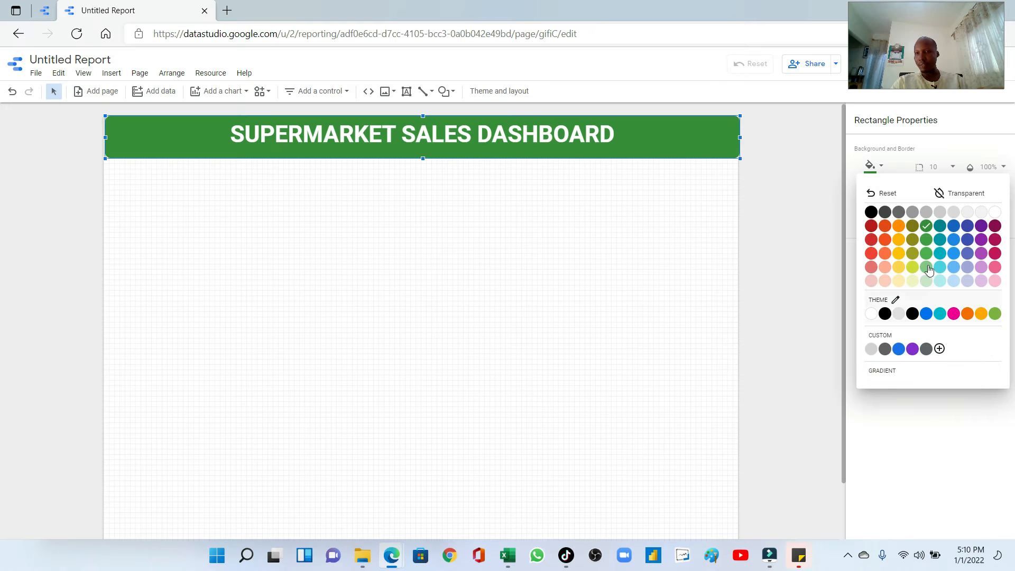
click(927, 241)
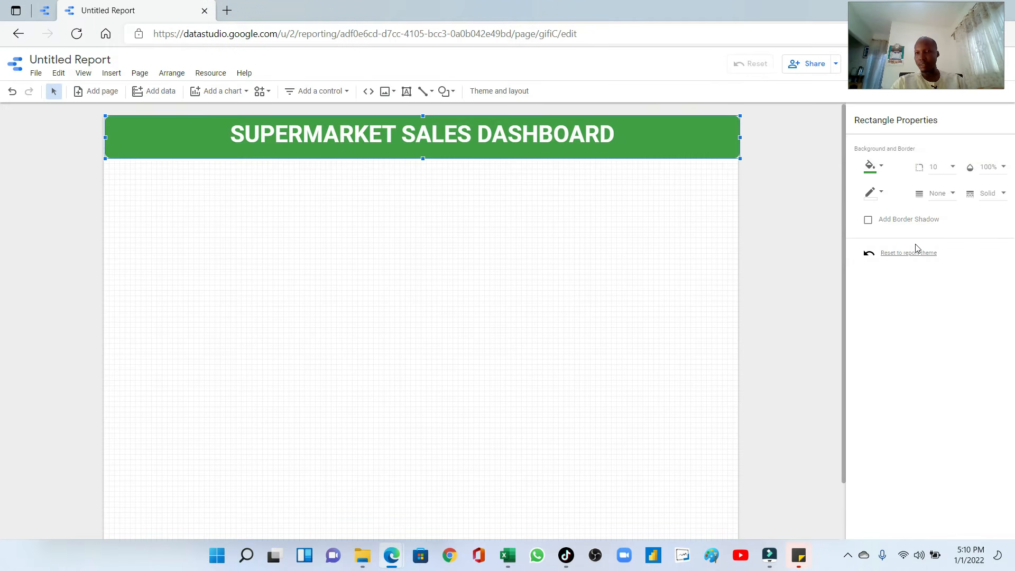
click(365, 140)
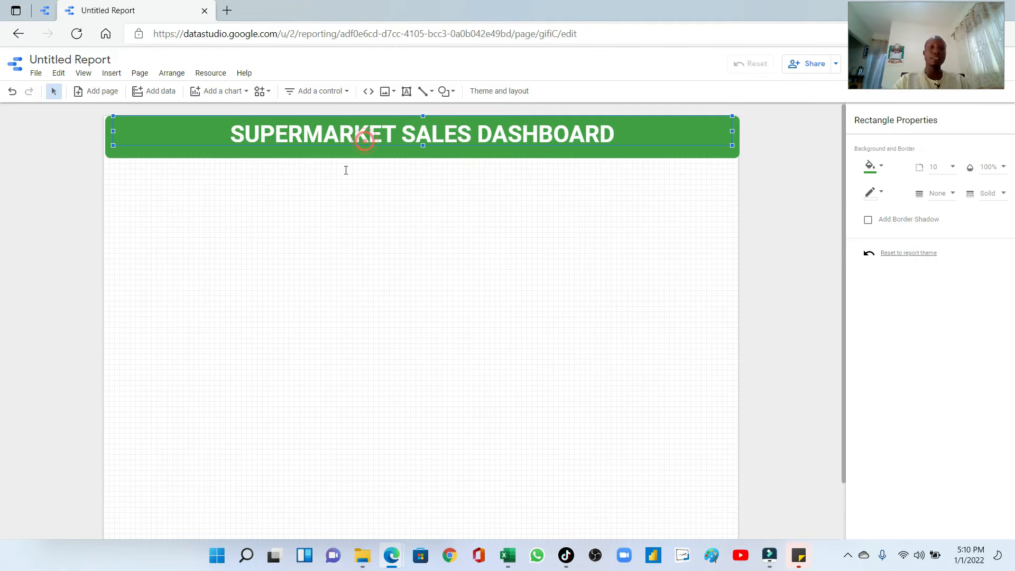
Check the finished dashboard's scorecards and add a scorecard chart just below the banner near the report page's left edge
click(44, 11)
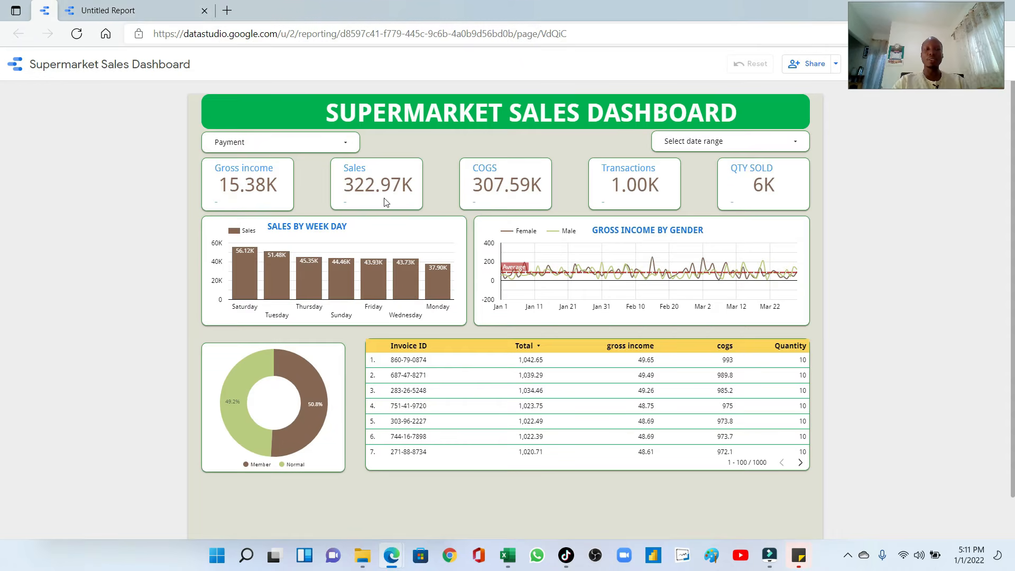
click(133, 9)
click(582, 217)
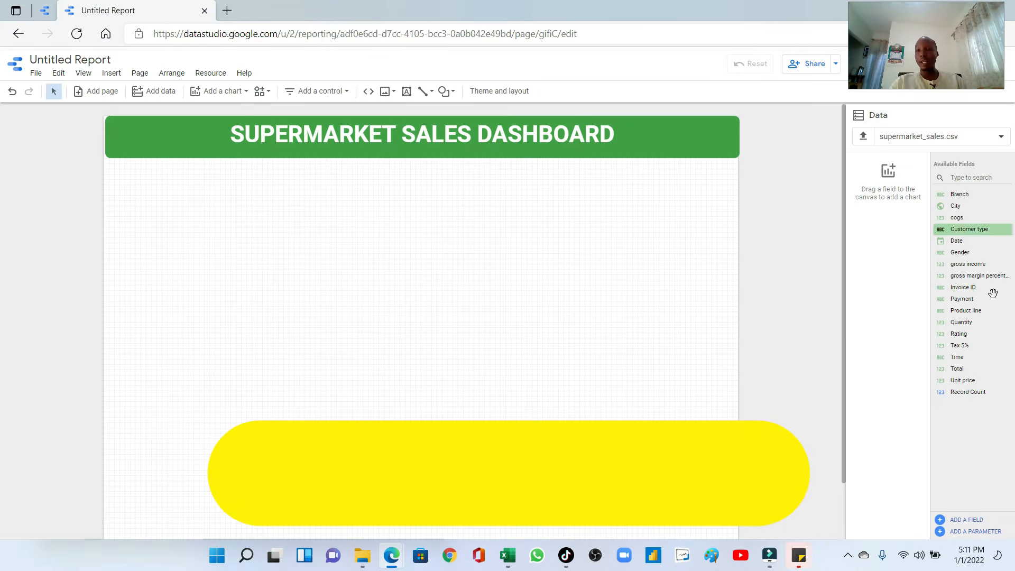
click(233, 95)
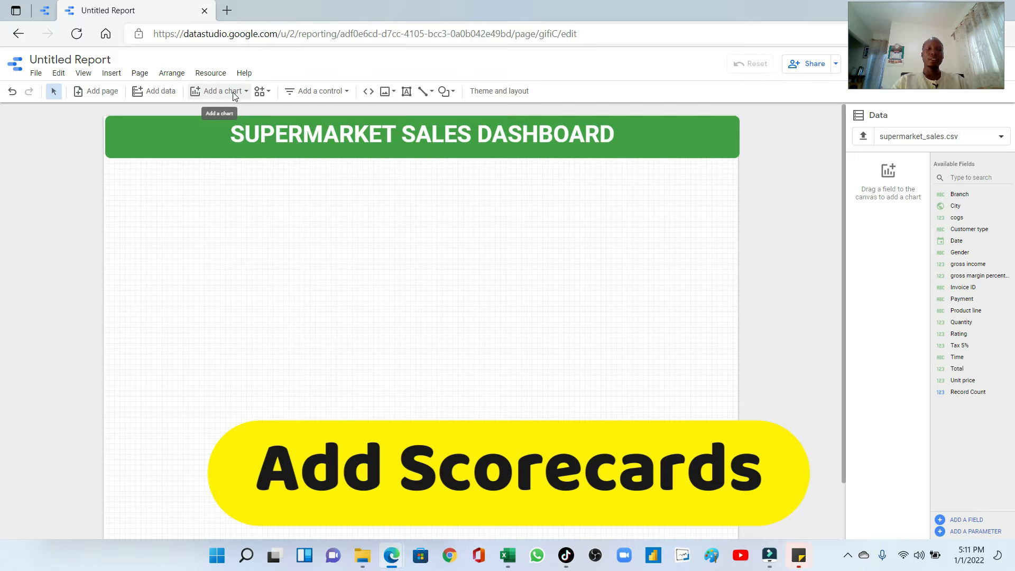
click(206, 161)
click(119, 168)
drag(214, 232, 246, 216)
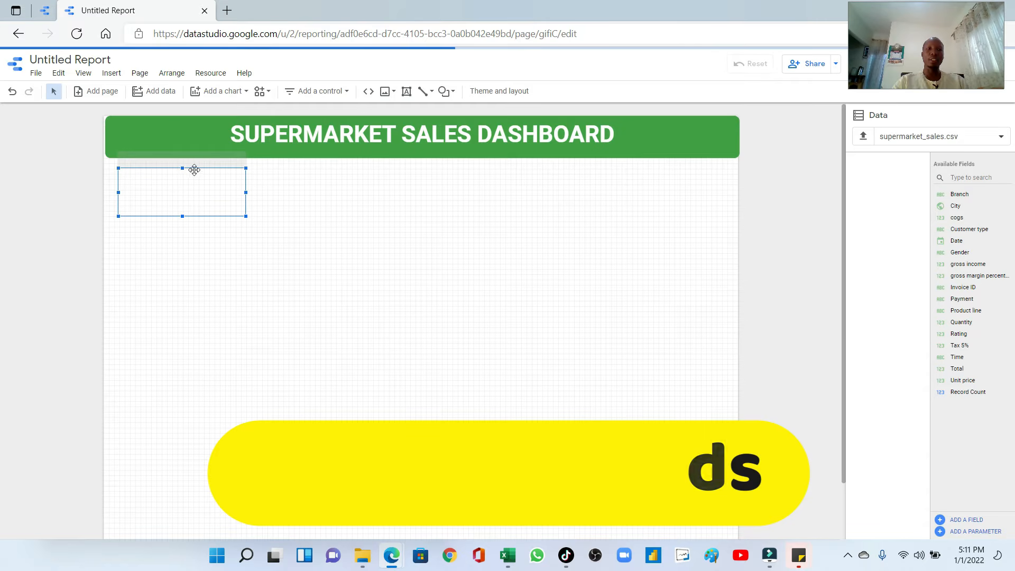
click(193, 170)
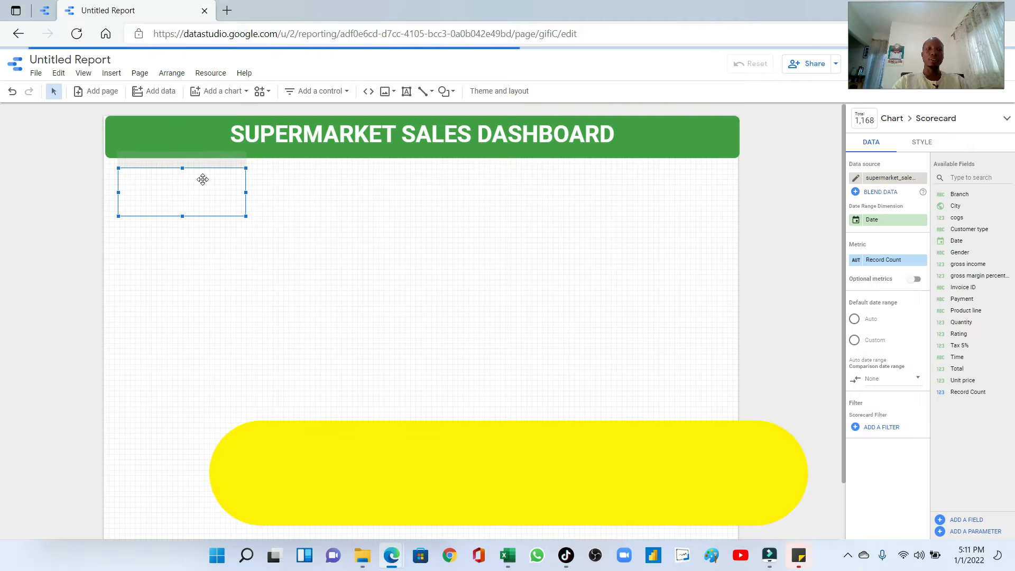
drag(204, 168, 204, 188)
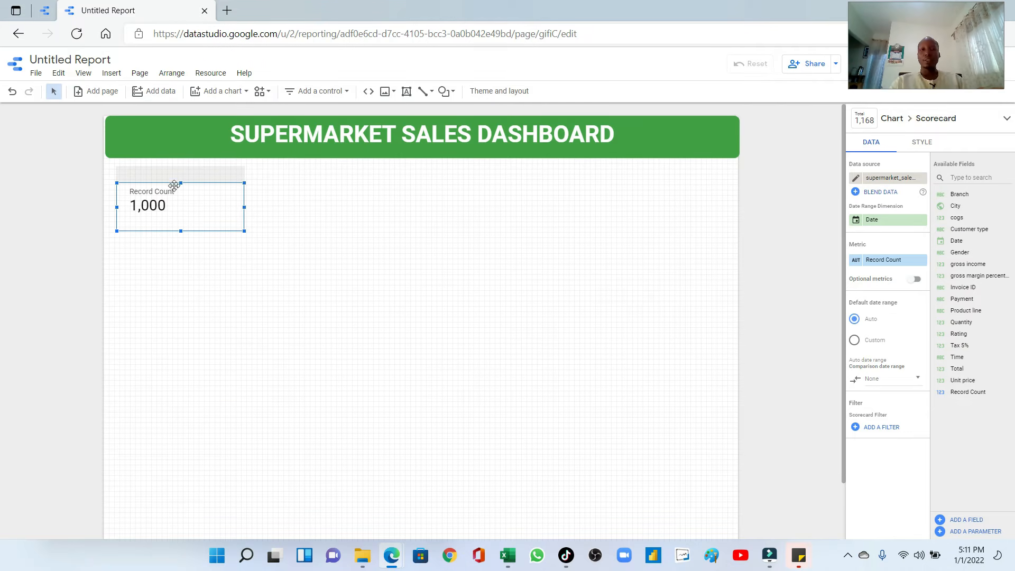
Set the scorecard's metric to gross income, as in the finished dashboard, and shrink the card's frame
click(47, 12)
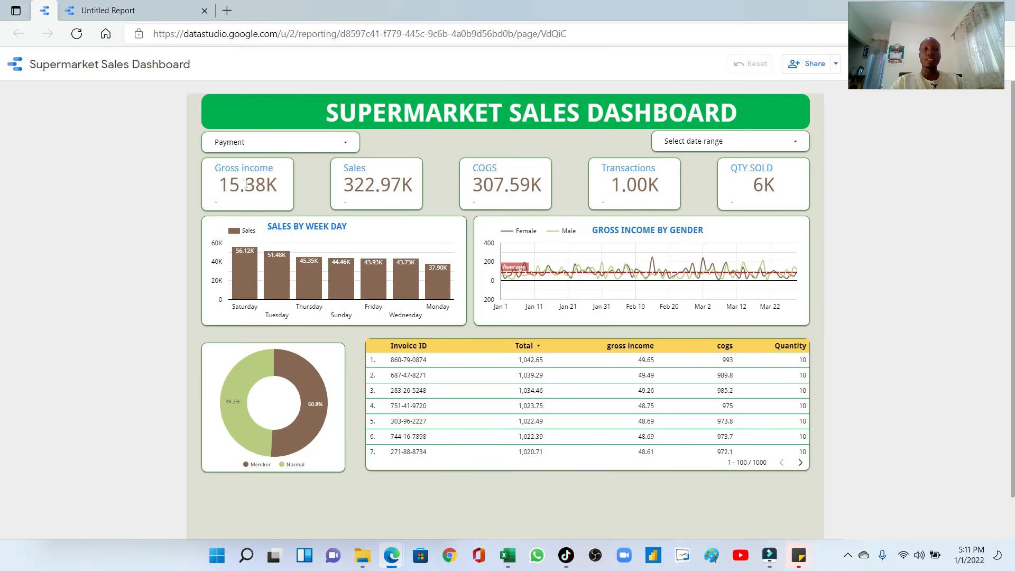
click(157, 9)
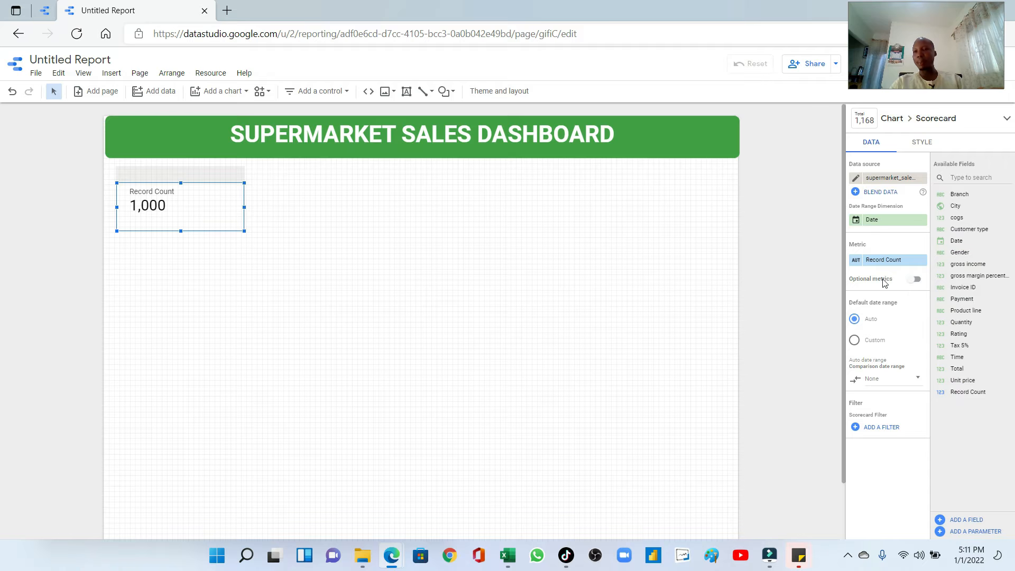
click(877, 260)
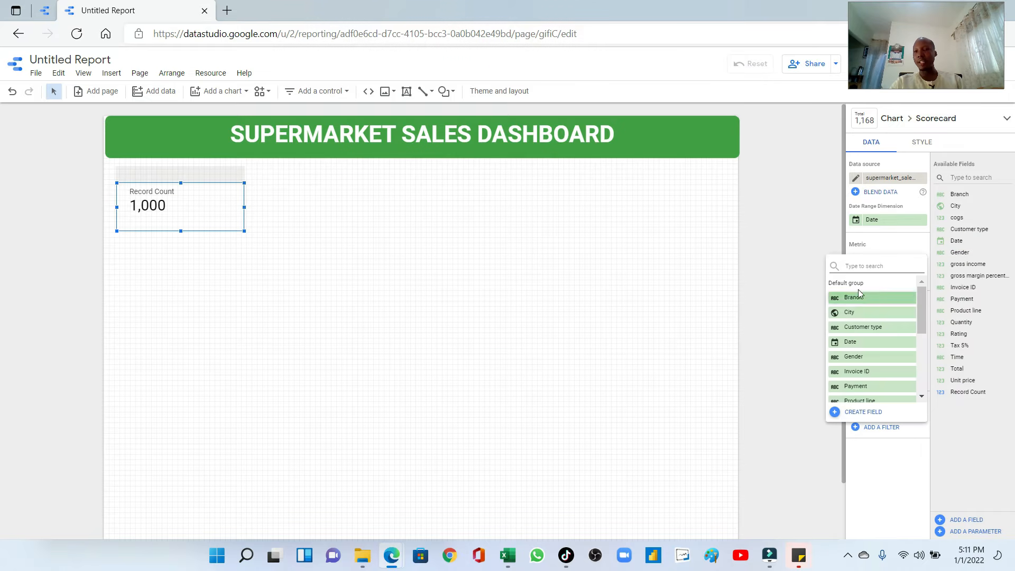
text(GRO)
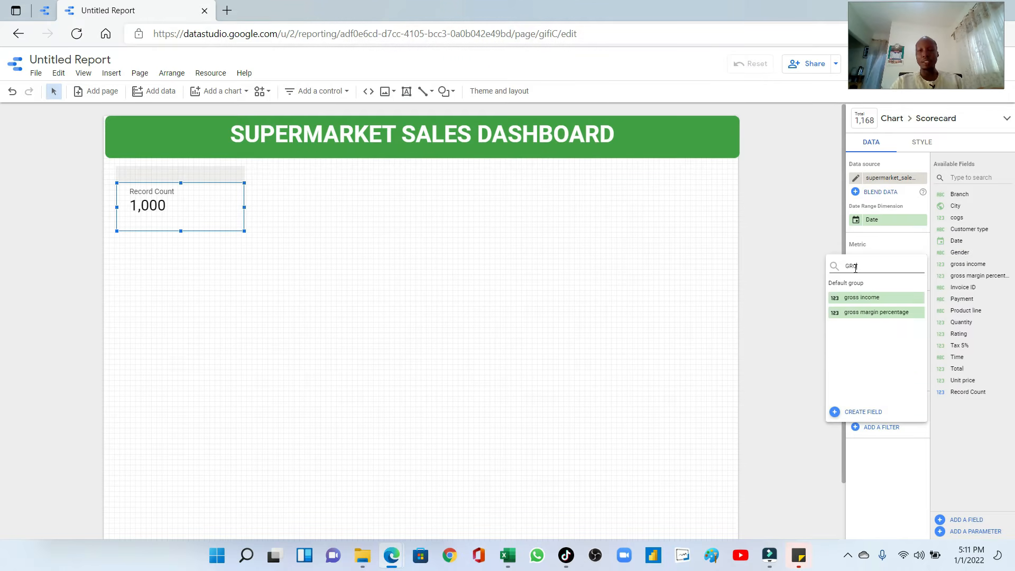
click(861, 299)
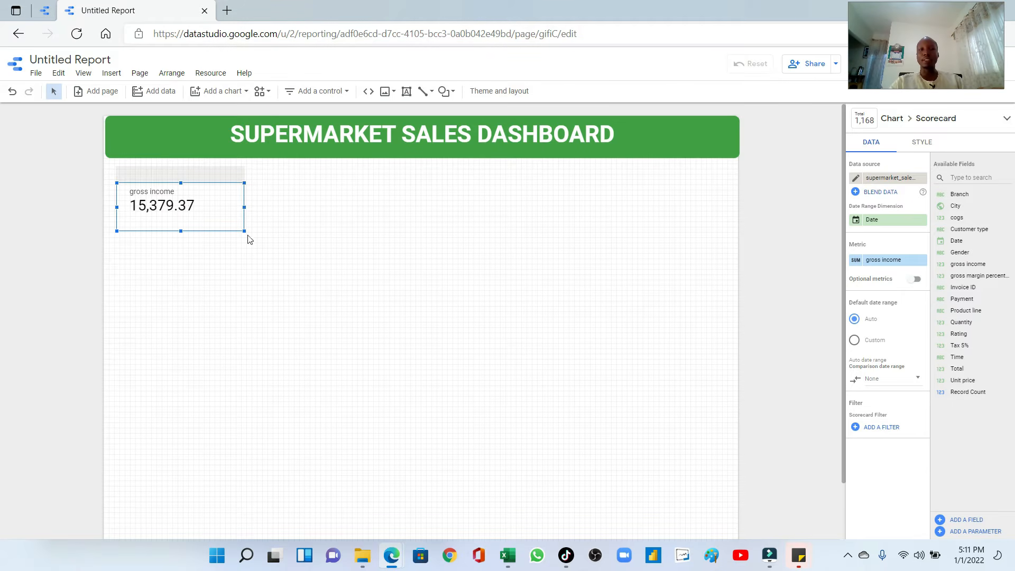
drag(242, 229, 217, 226)
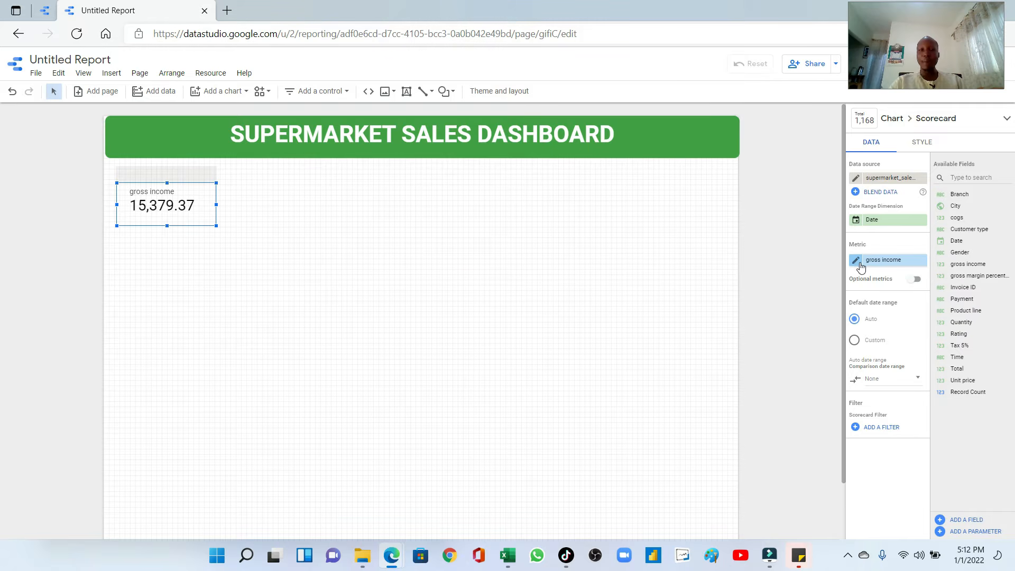
Center the gross income scorecard's metric name and metric value
click(929, 146)
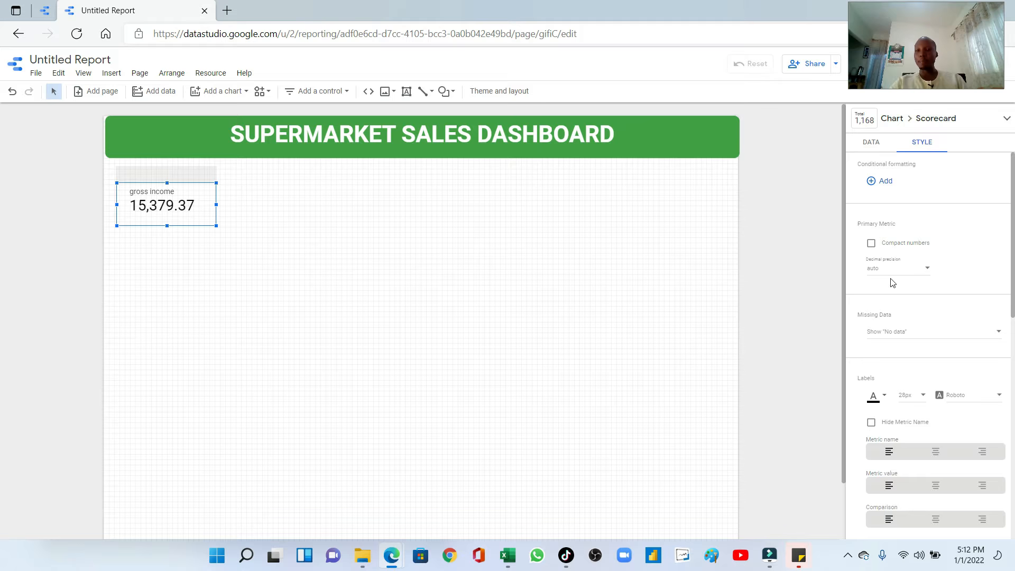
scroll(882, 346, down, 4)
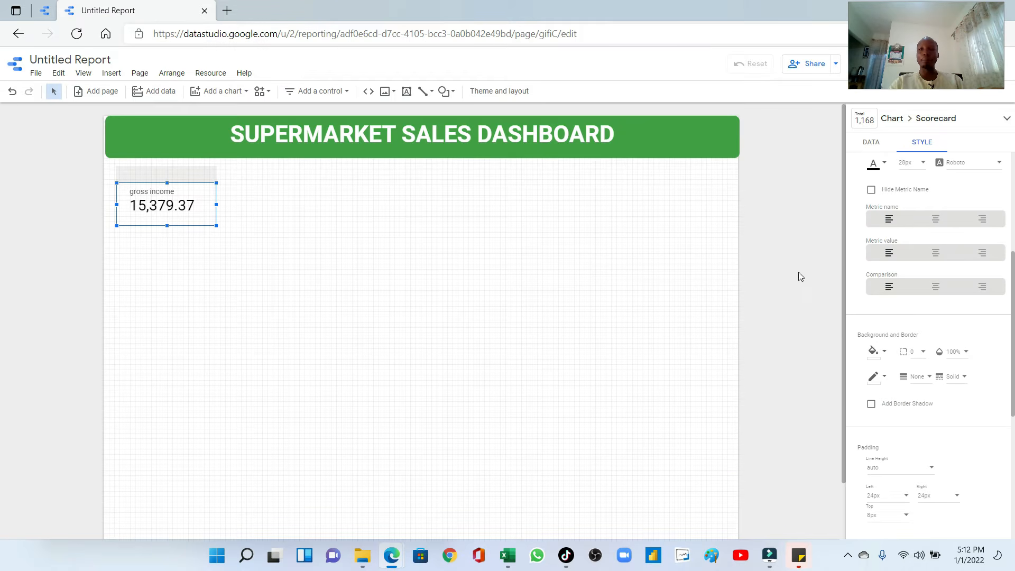
scroll(889, 208, up, 1)
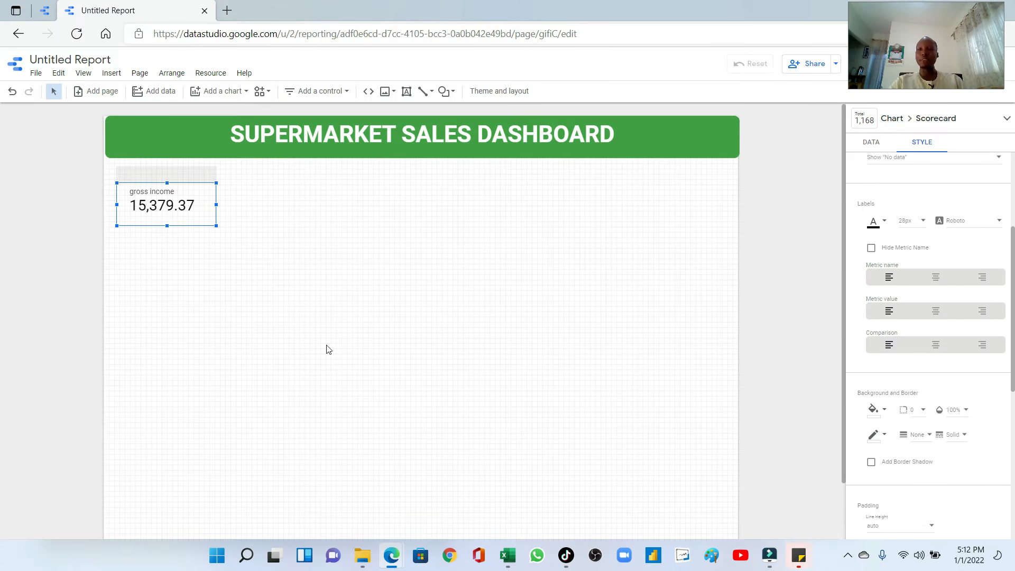
click(938, 284)
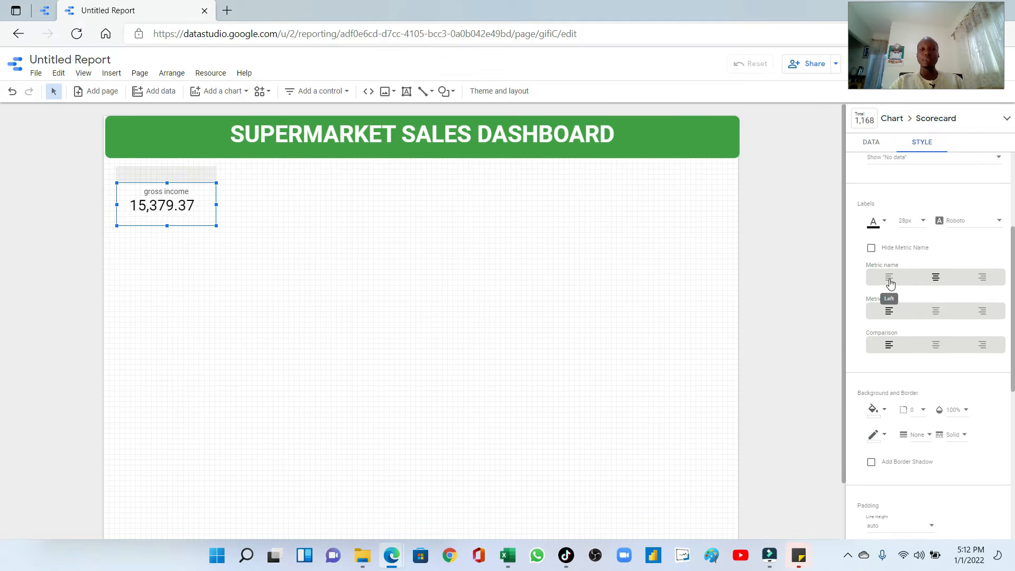
click(936, 313)
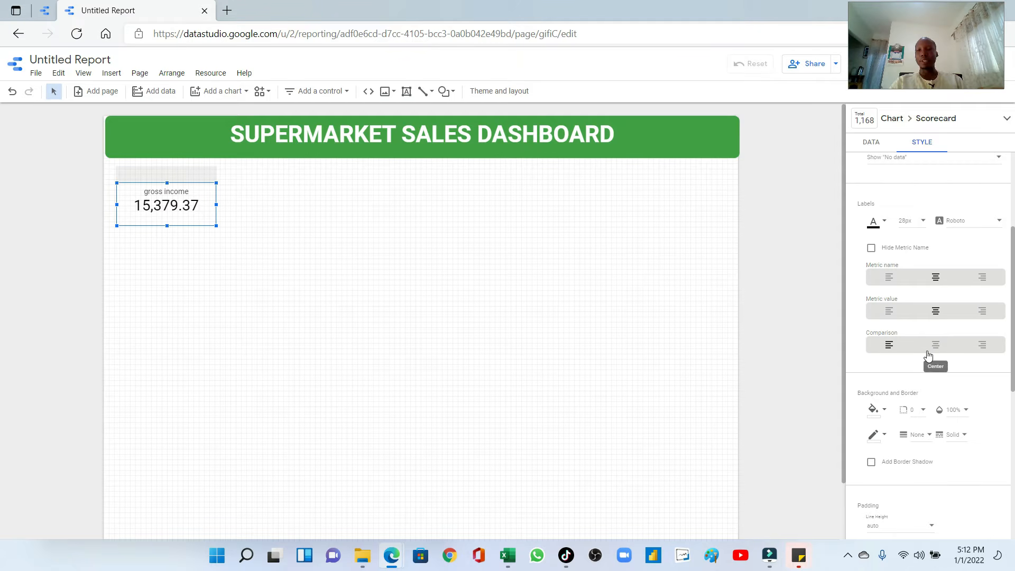
Check the finished dashboard's scorecards and set the gross income card's background to white
scroll(932, 316, down, 1)
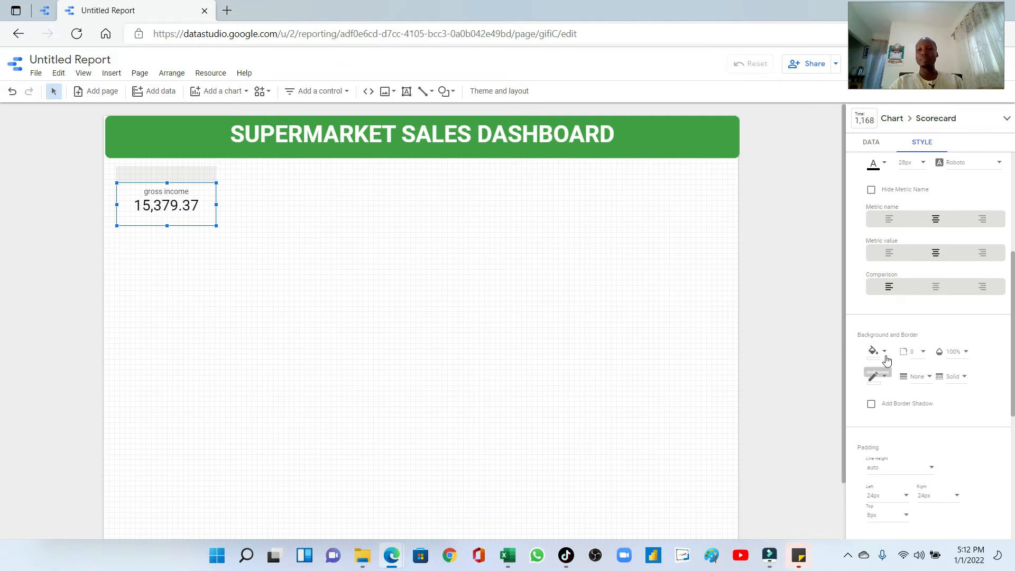
click(47, 12)
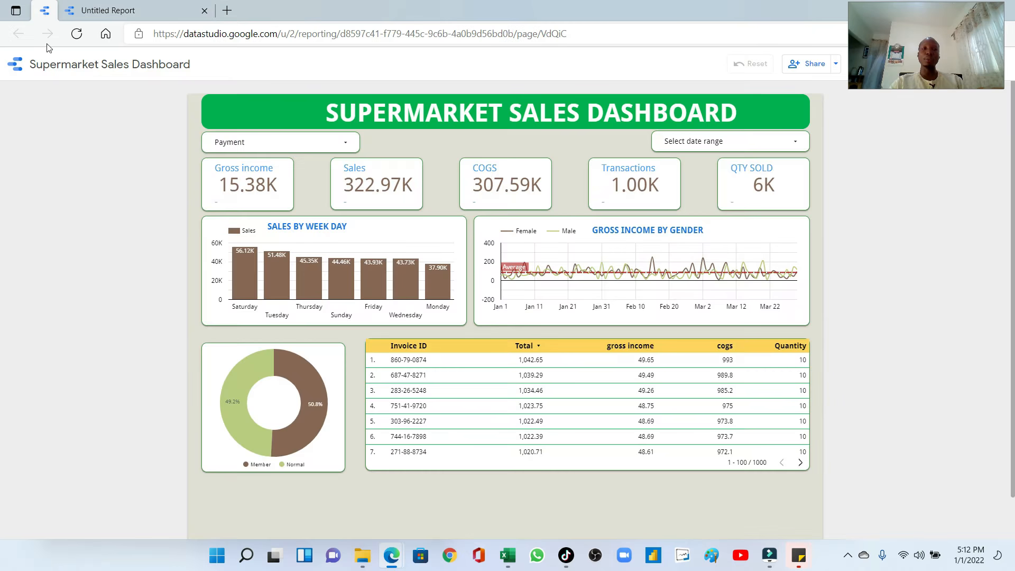
click(158, 12)
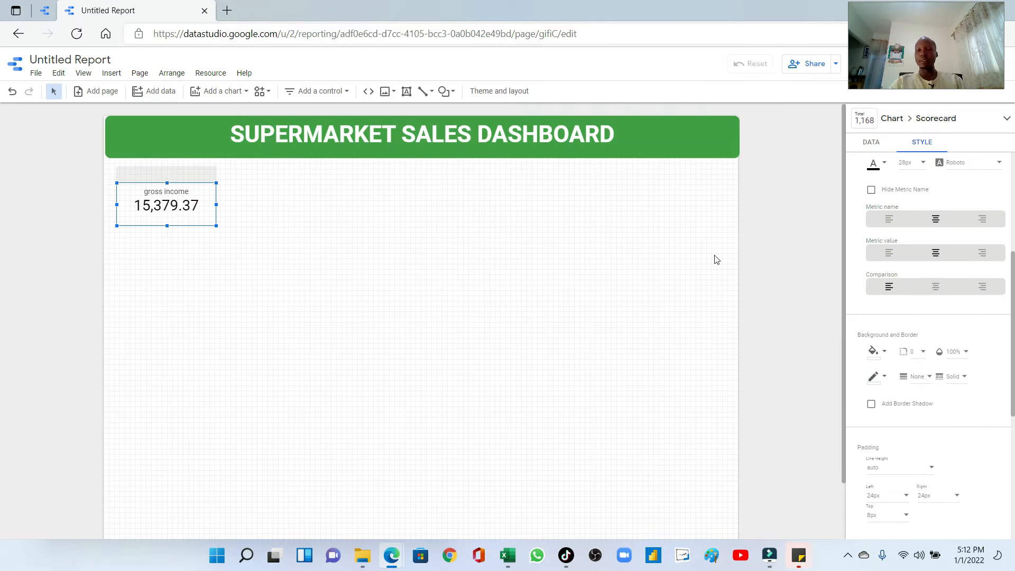
click(876, 351)
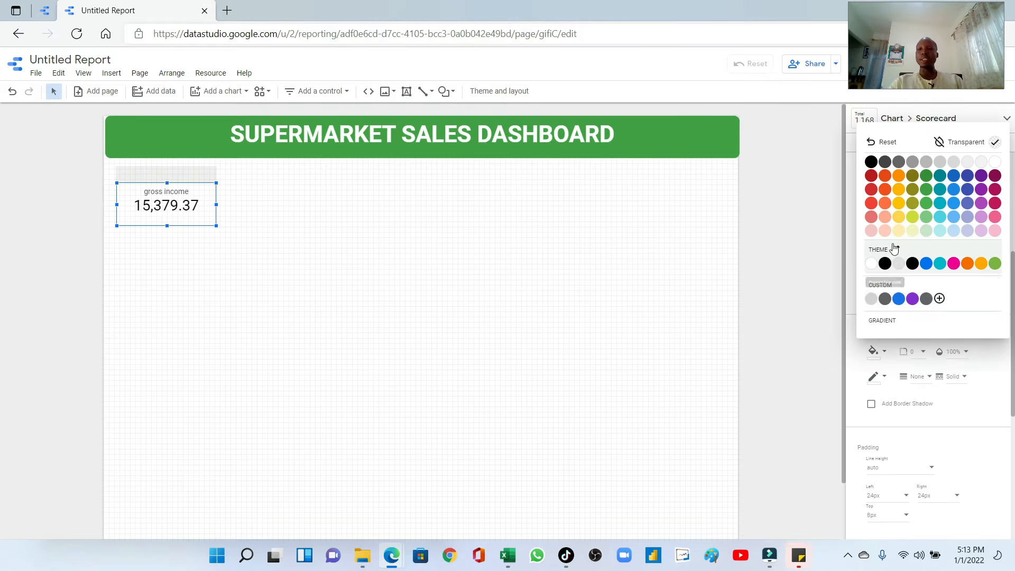
click(870, 264)
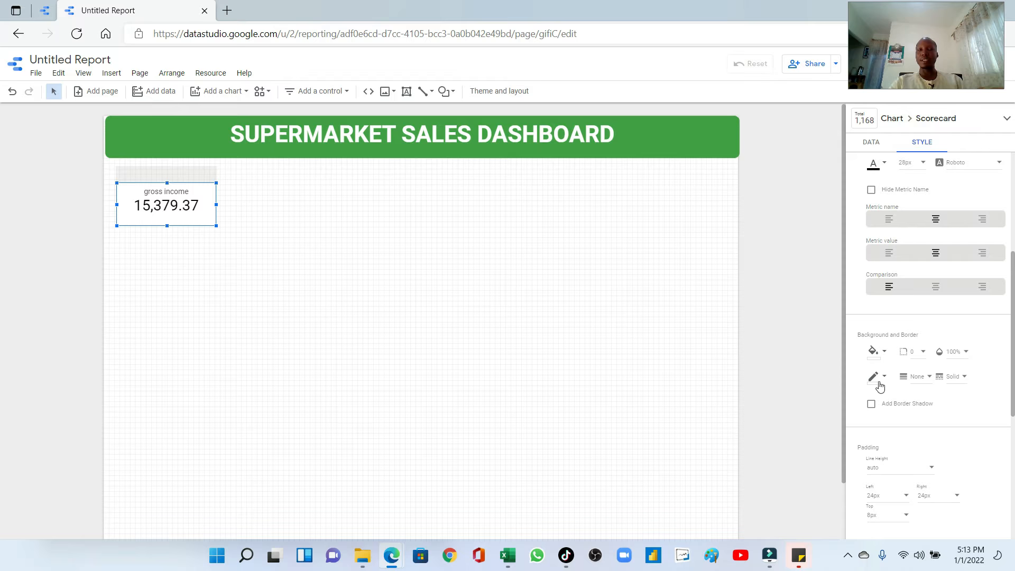
Give the gross income scorecard a dark green border with a corner radius of 10
click(882, 380)
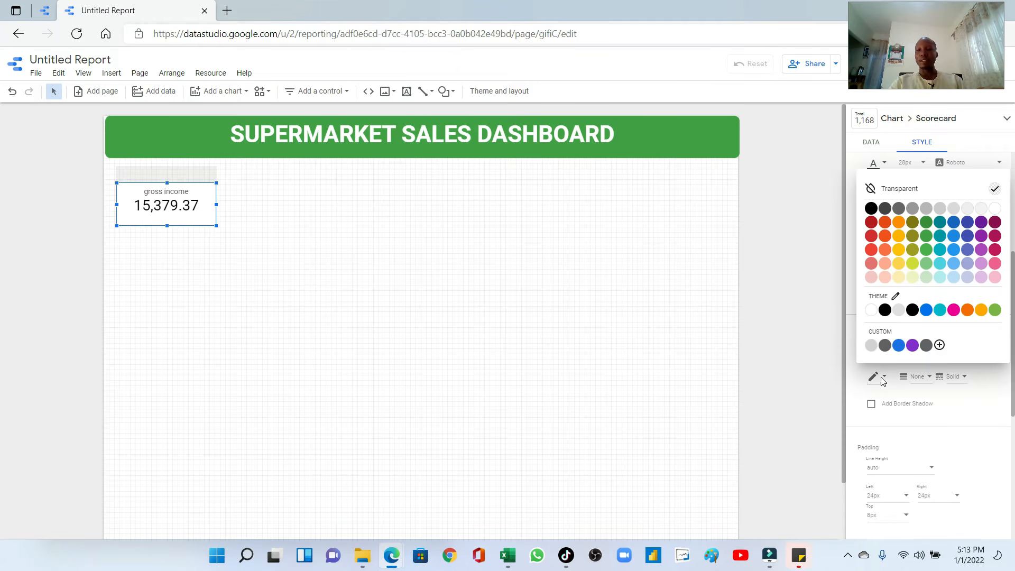
click(926, 223)
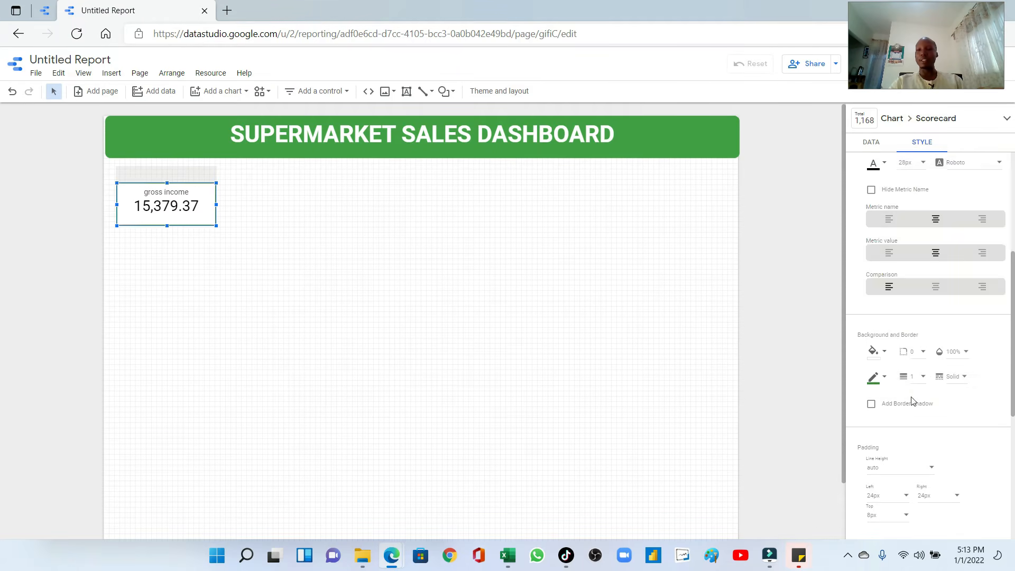
click(916, 352)
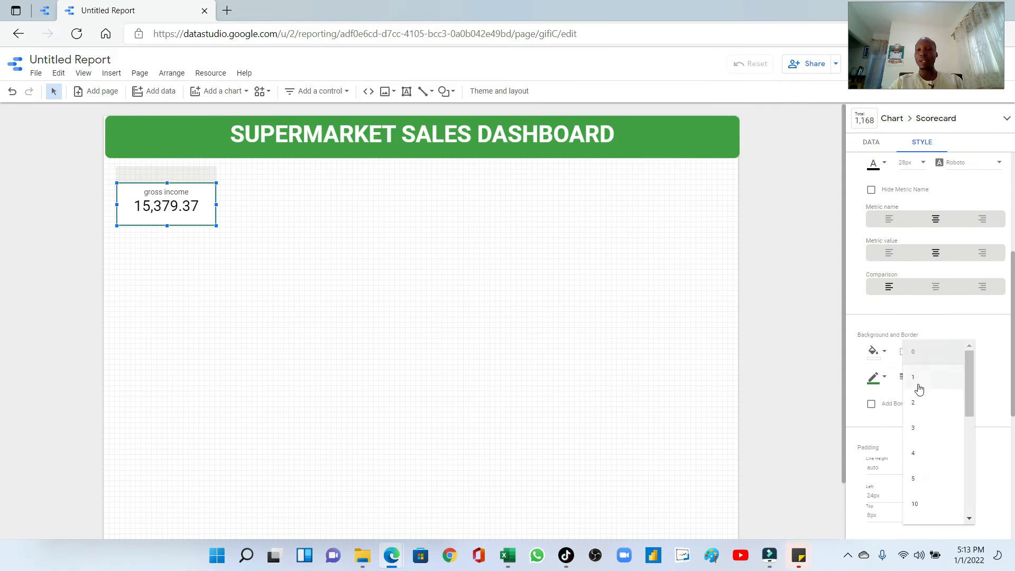
click(921, 506)
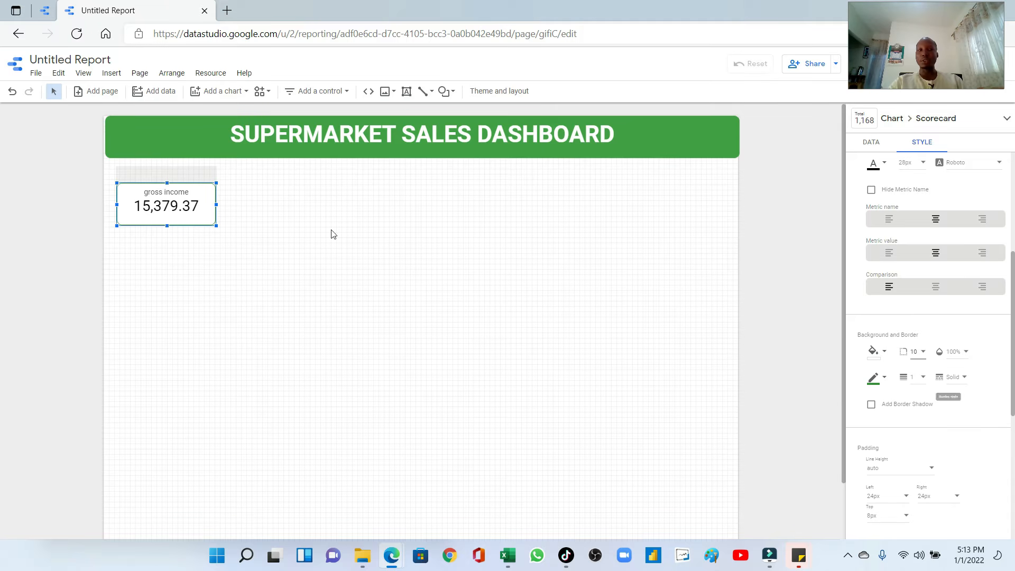
Make the gross income scorecard slightly narrower
click(289, 249)
click(188, 215)
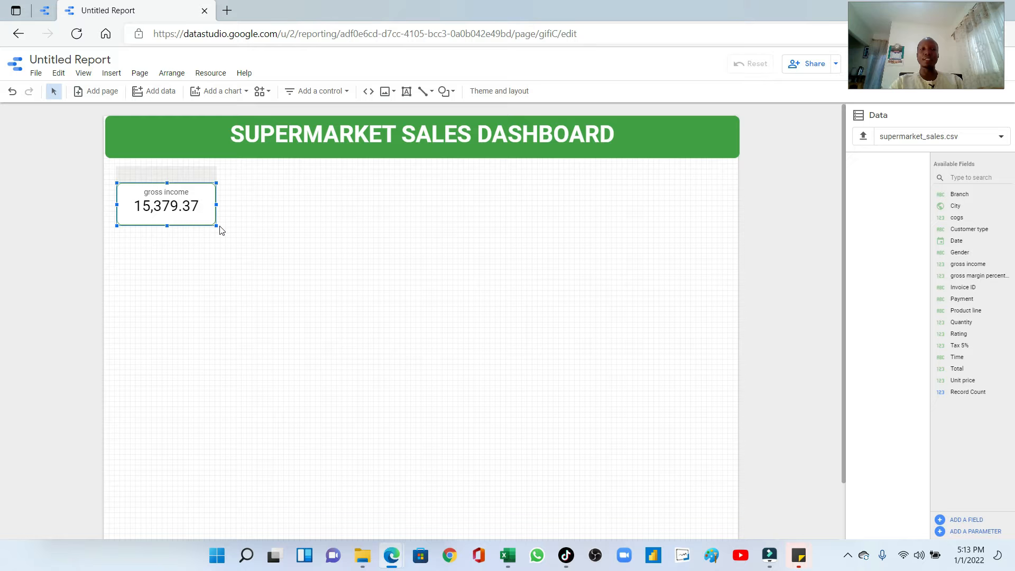
drag(213, 223, 205, 226)
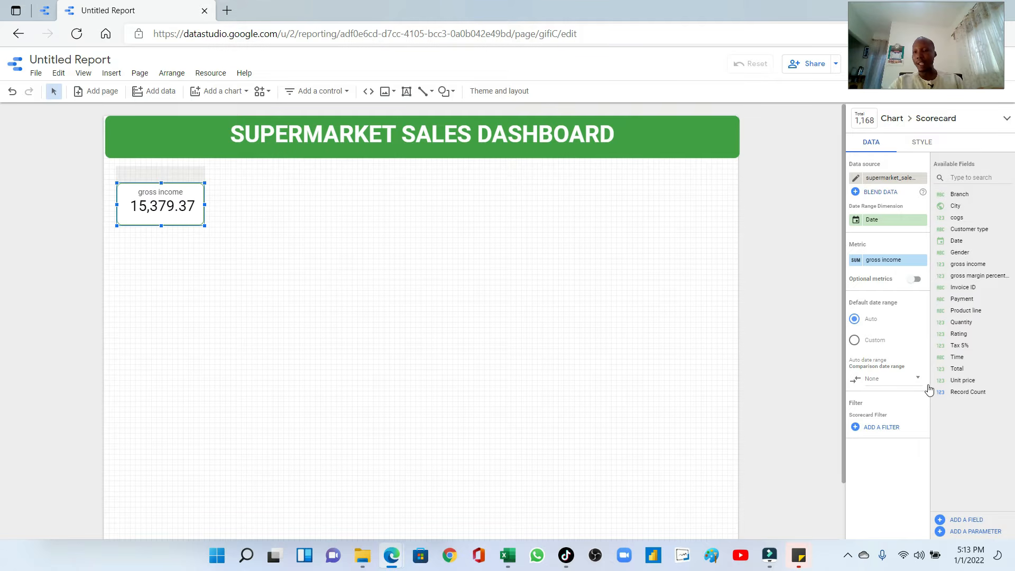
Set the scorecard's chart header font color to dark orange
click(921, 141)
scroll(909, 379, down, 5)
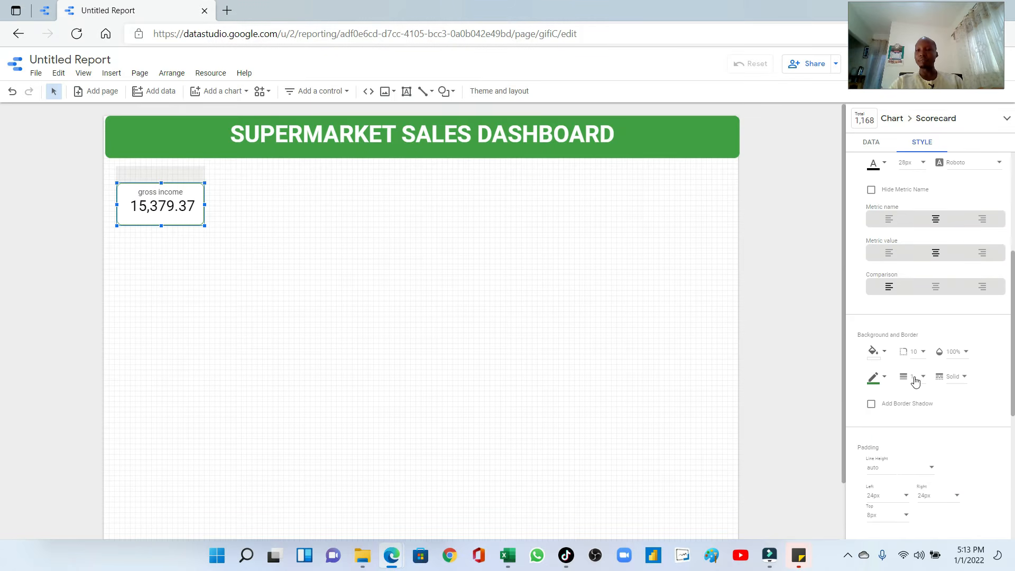
scroll(909, 349, down, 3)
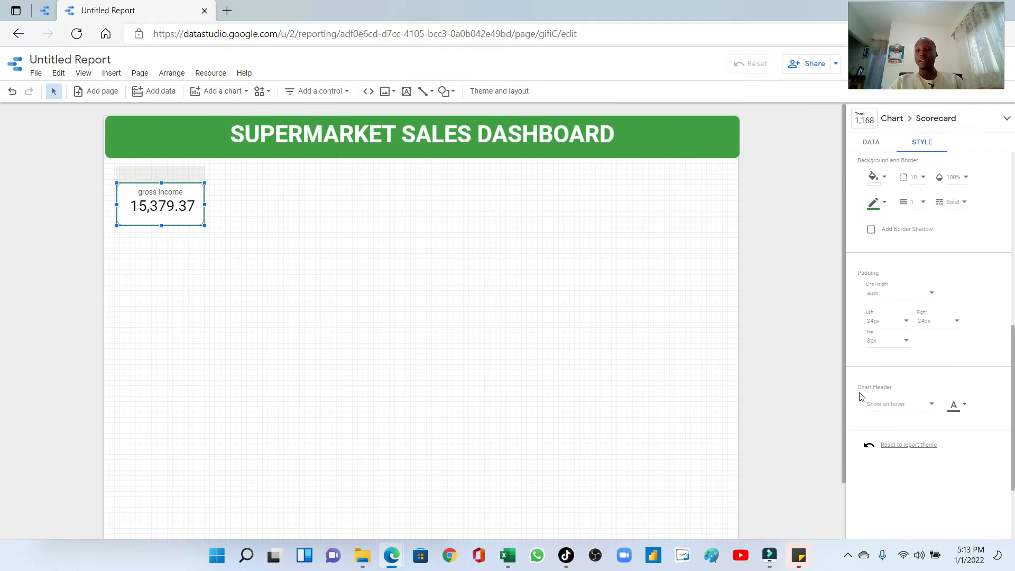
click(964, 407)
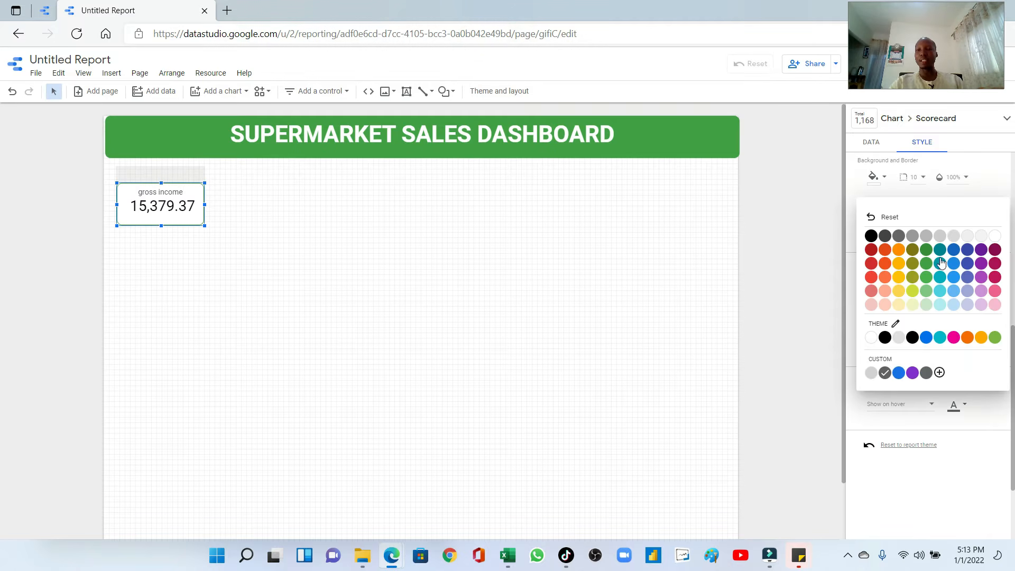
click(884, 251)
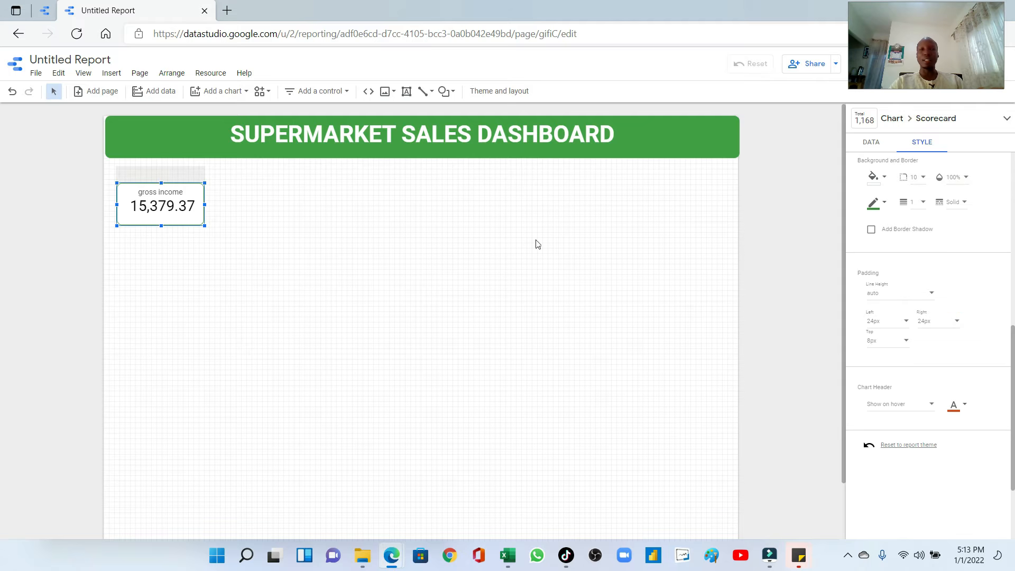
Preview the report in view mode to check the scorecard's look, and return to edit mode
click(926, 85)
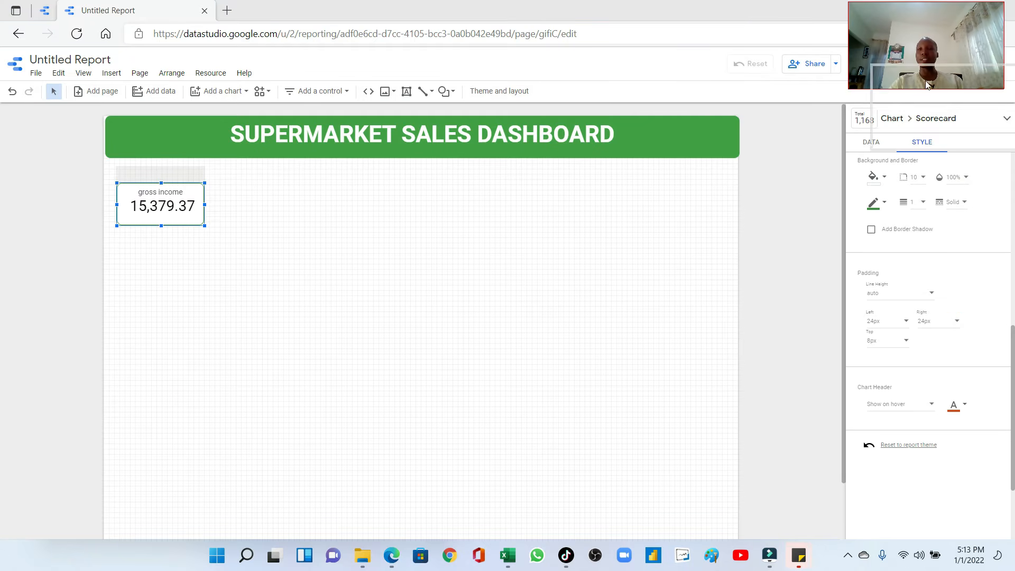
drag(927, 85, 941, 151)
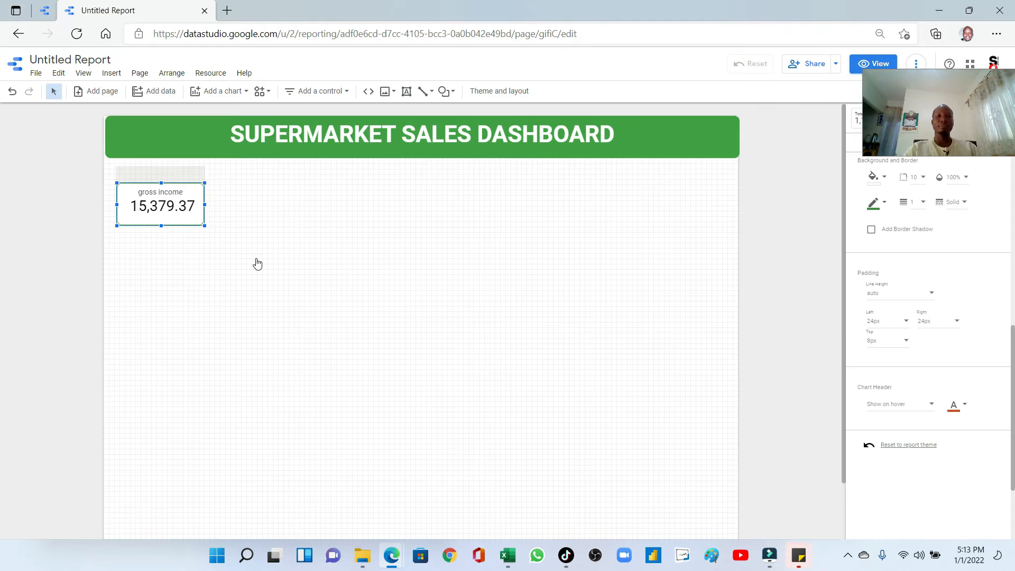
key(ctrl+shift+e)
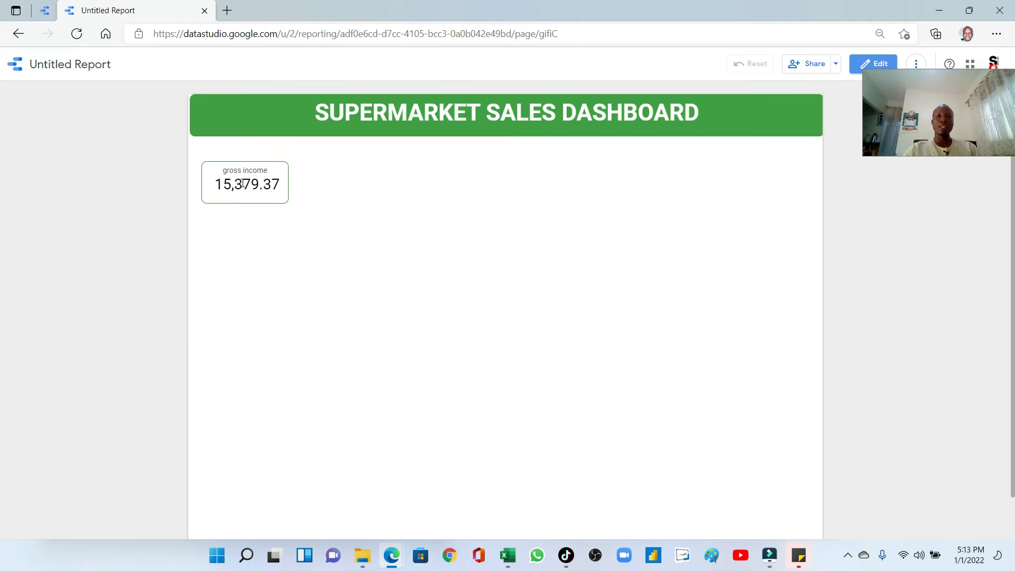
click(242, 182)
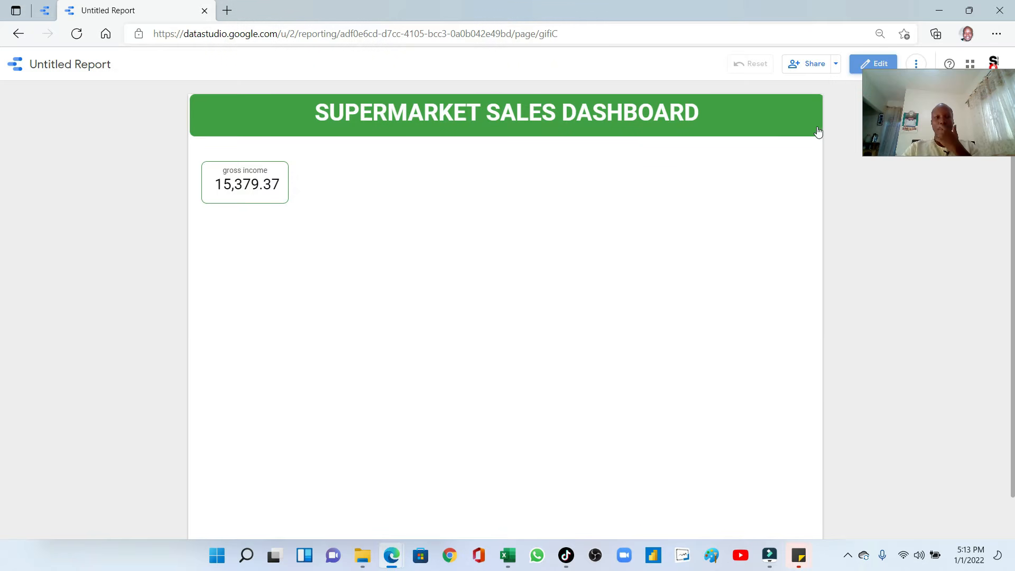
key(ctrl+shift+e)
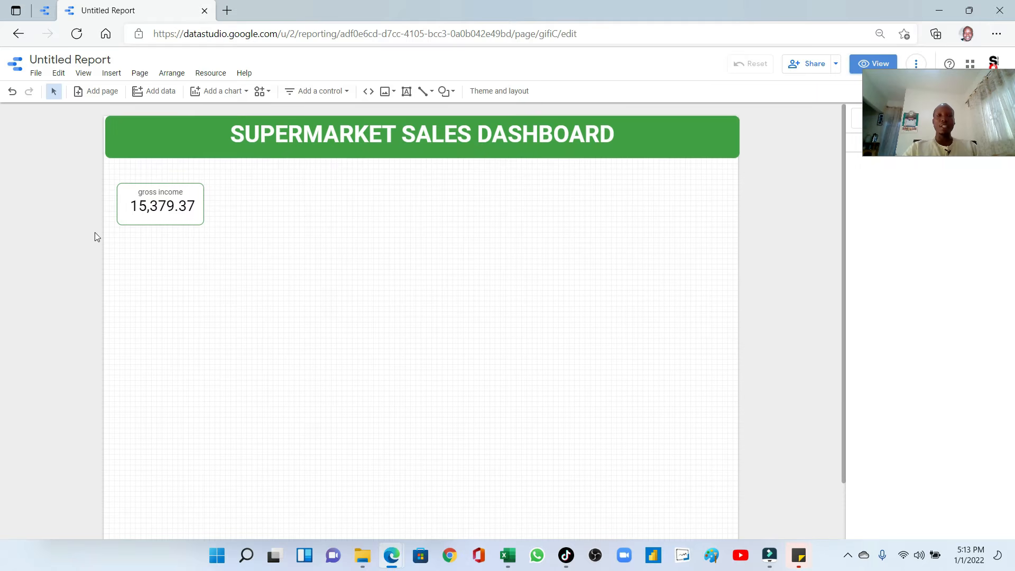
Turn on compact numbers for the gross income scorecard
click(180, 189)
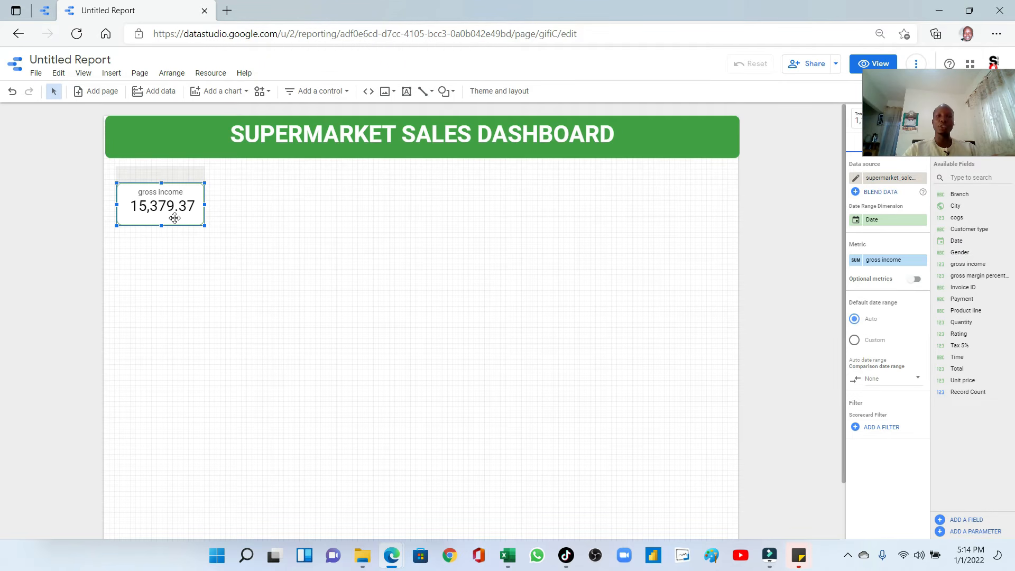
drag(925, 81, 689, 36)
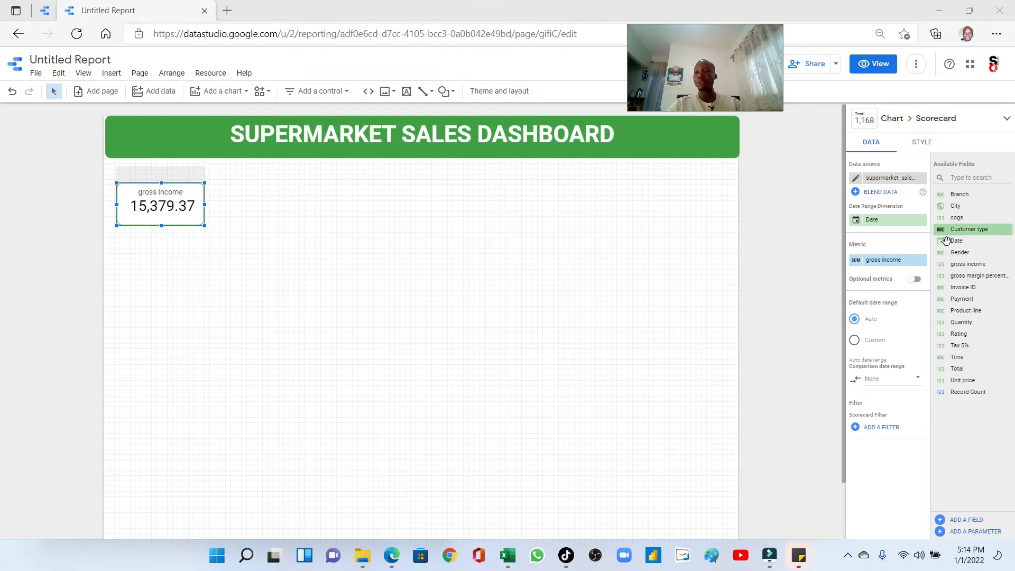
click(925, 146)
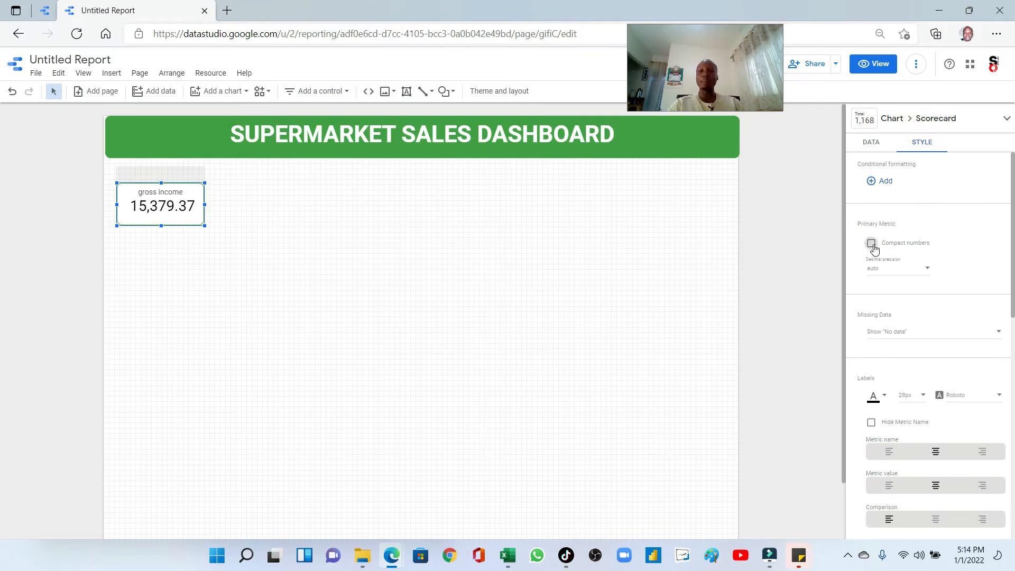
click(873, 245)
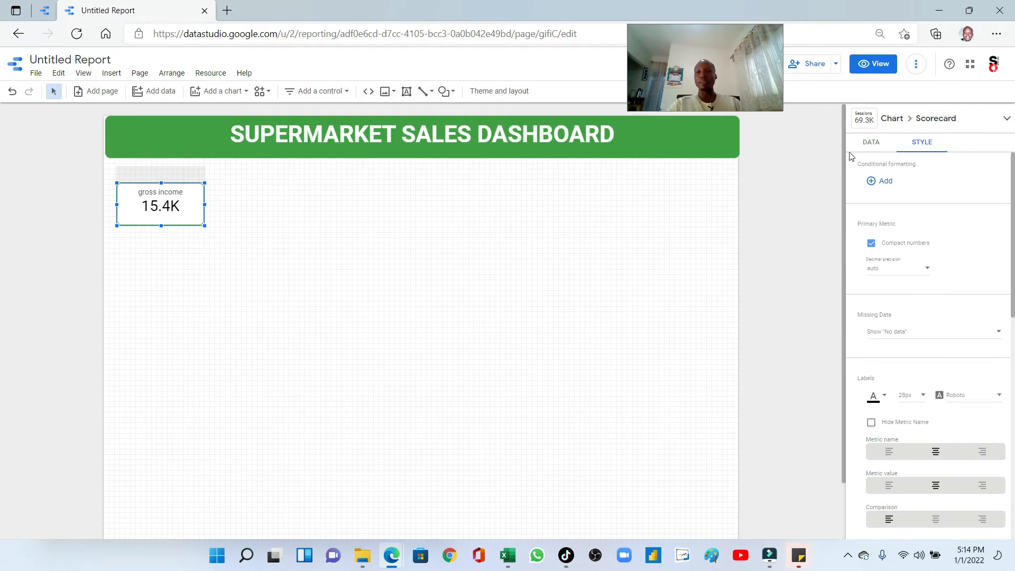
Rename the scorecard's metric as "Gross Income", keeping the Sum aggregation
click(872, 143)
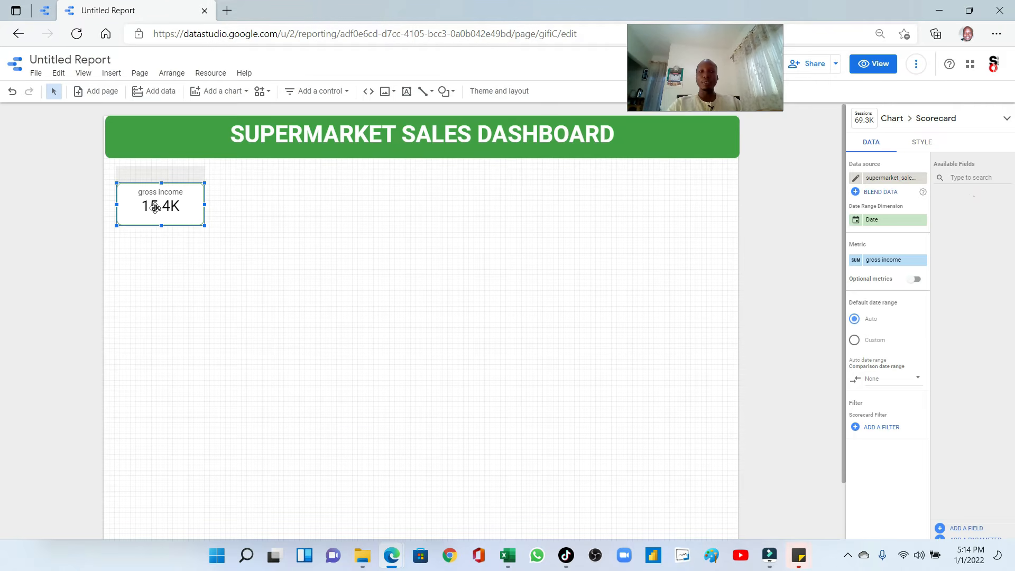
click(856, 262)
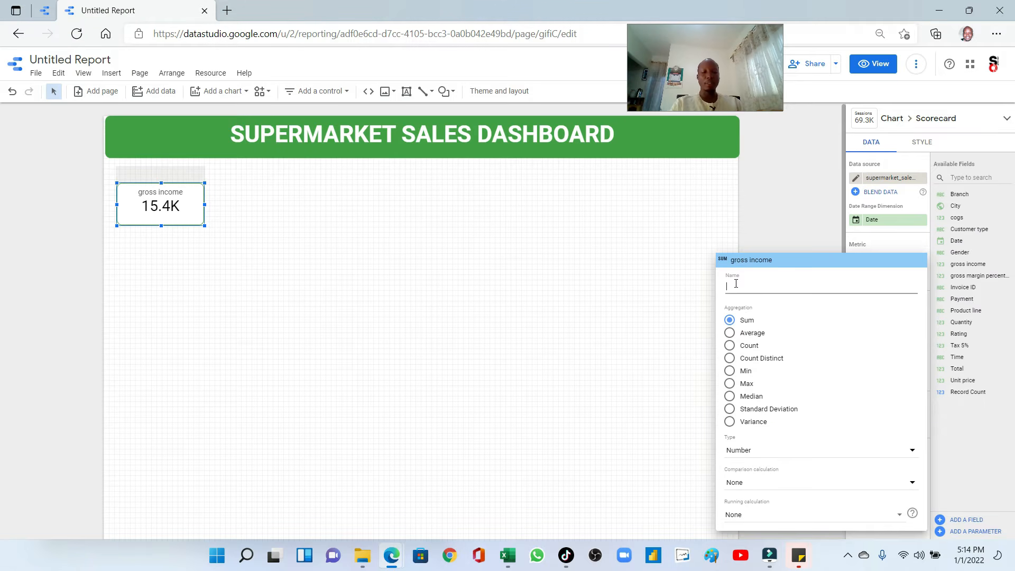
text(Gr)
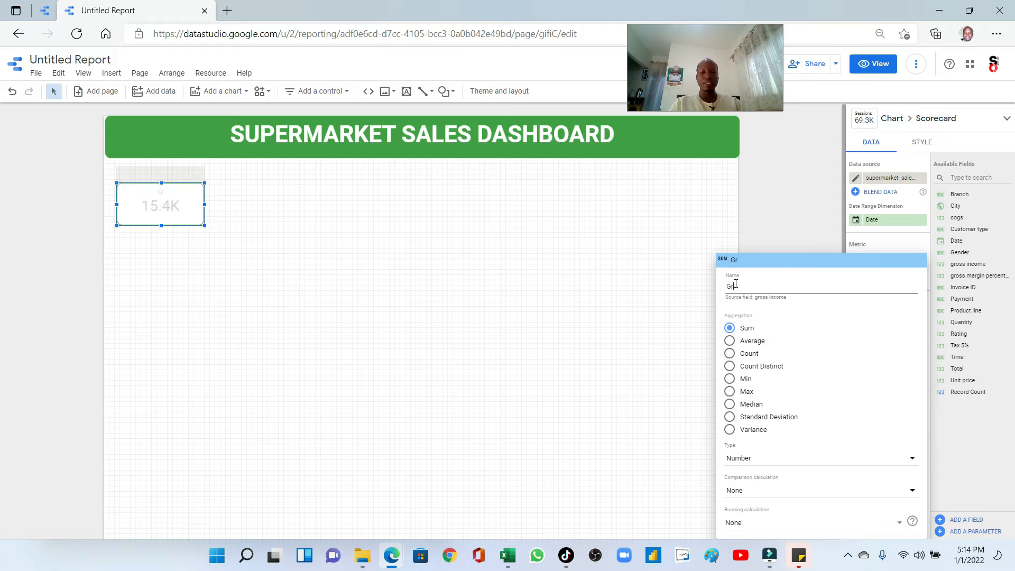
text(oss Incomw)
key(BackSpace)
text(e)
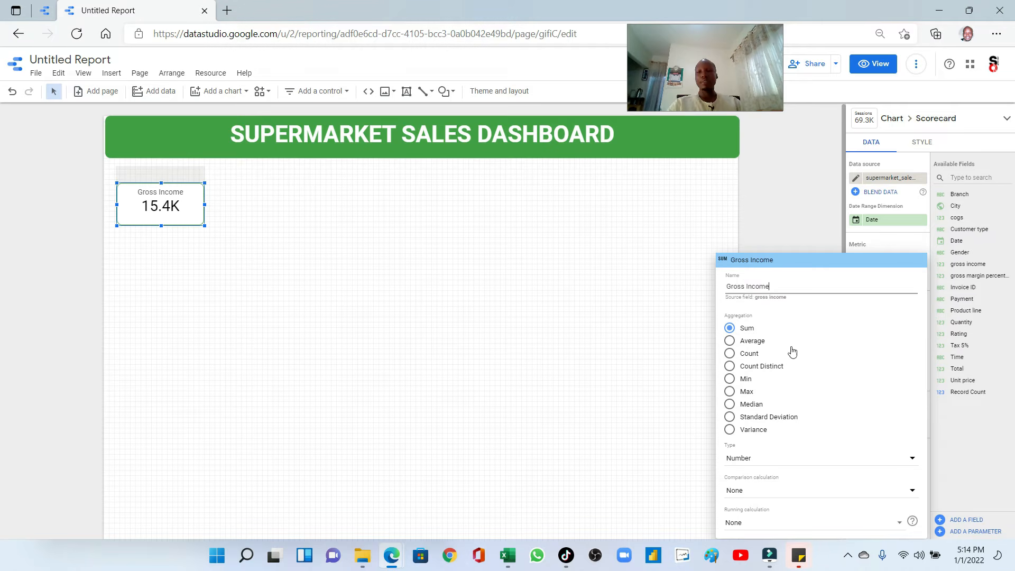
click(803, 225)
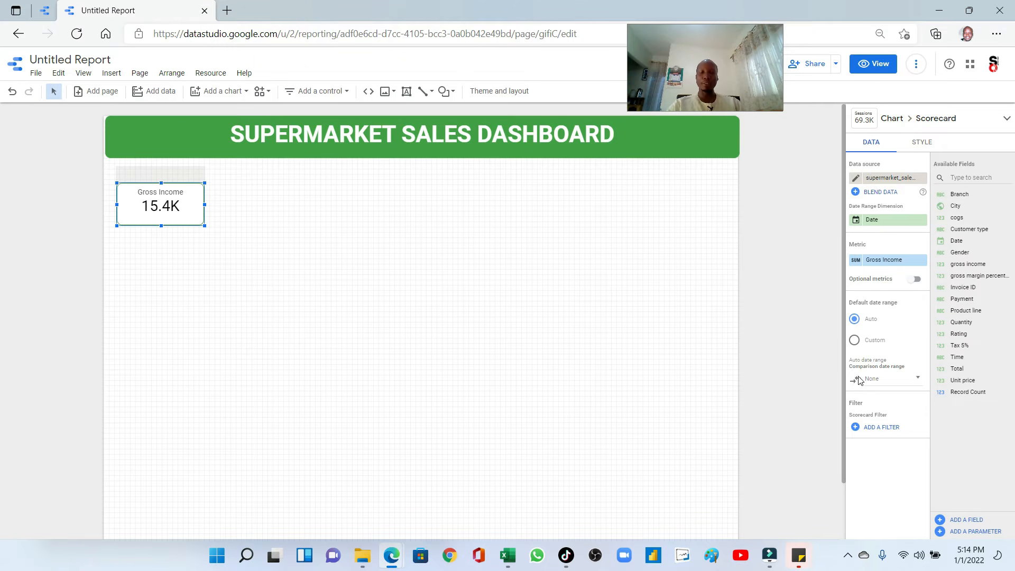
Switch to the supermarket_sales workbook in Excel, check which months the Date column's filter covers, and return to the report
click(507, 554)
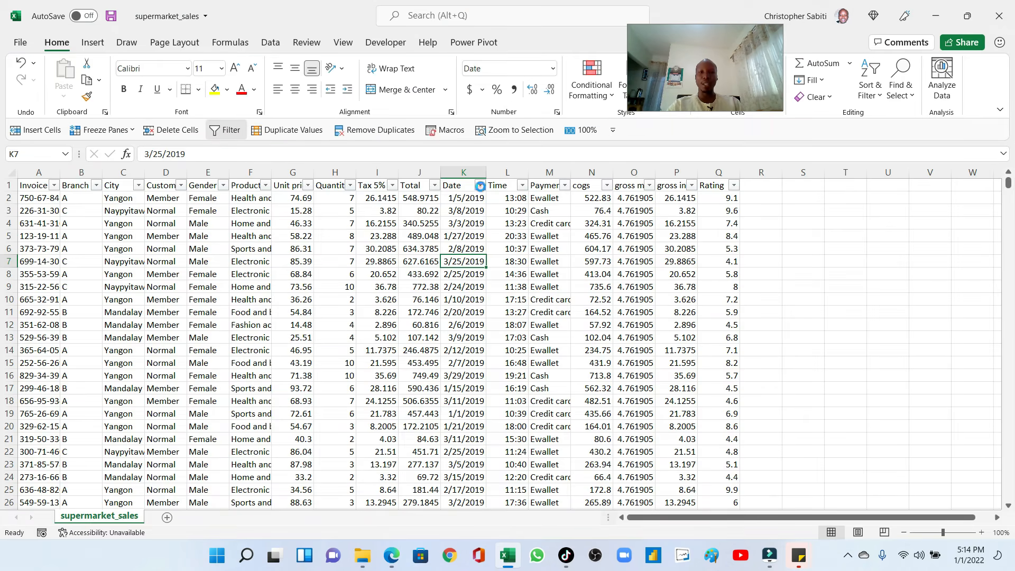
click(480, 185)
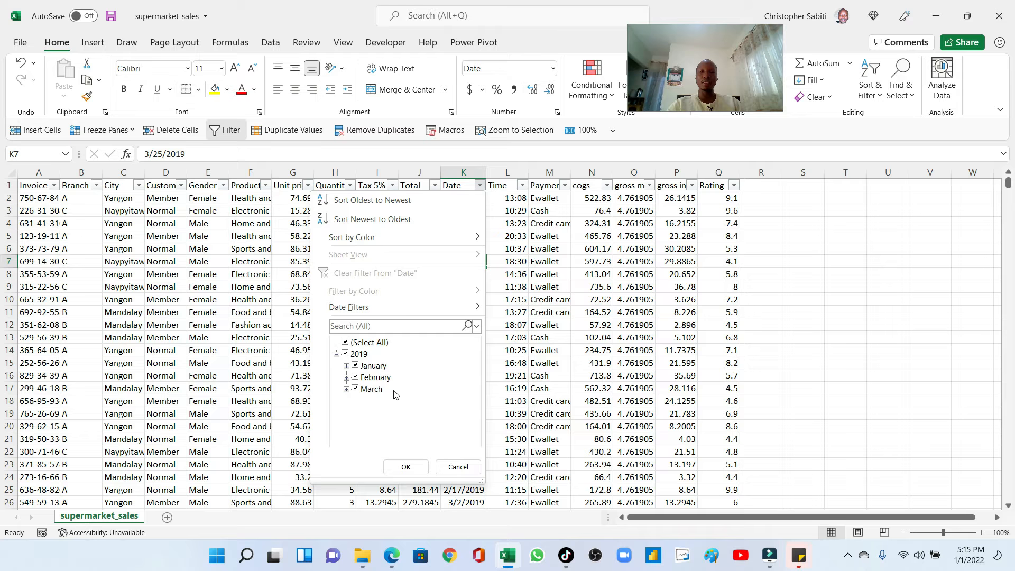
click(405, 467)
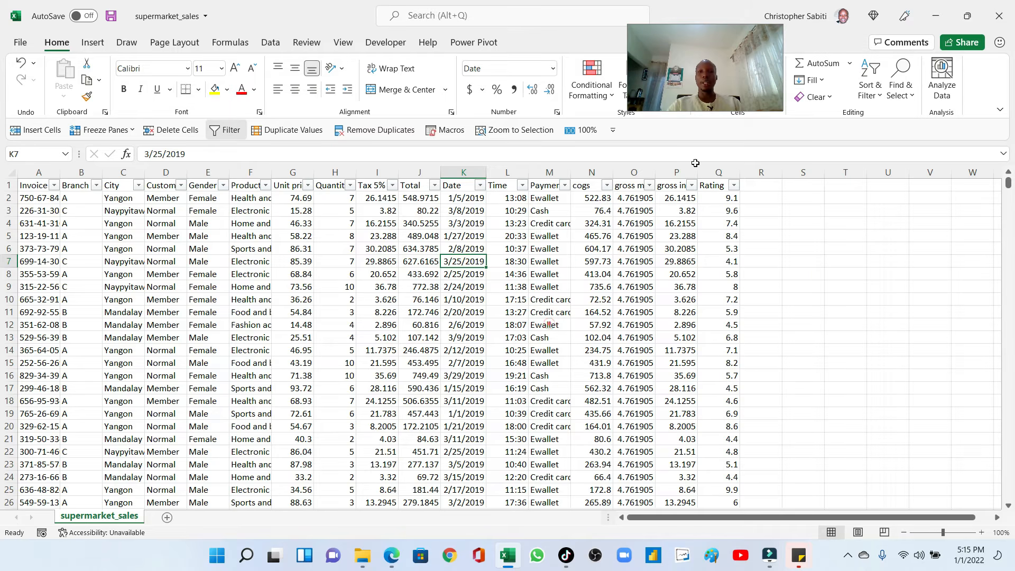
click(945, 22)
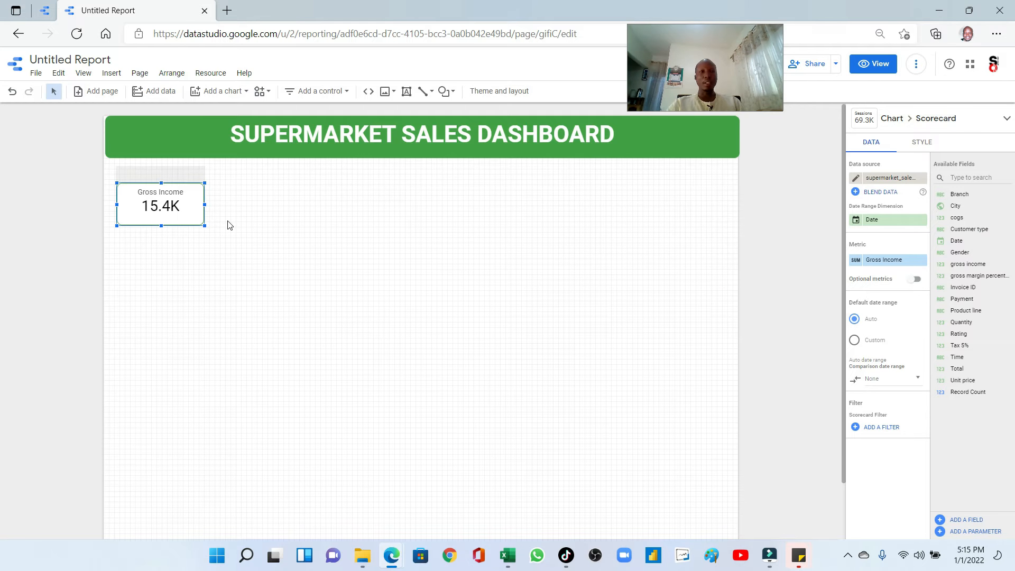
Compare the report with the finished example dashboard and apply the Groovy theme to it
click(45, 10)
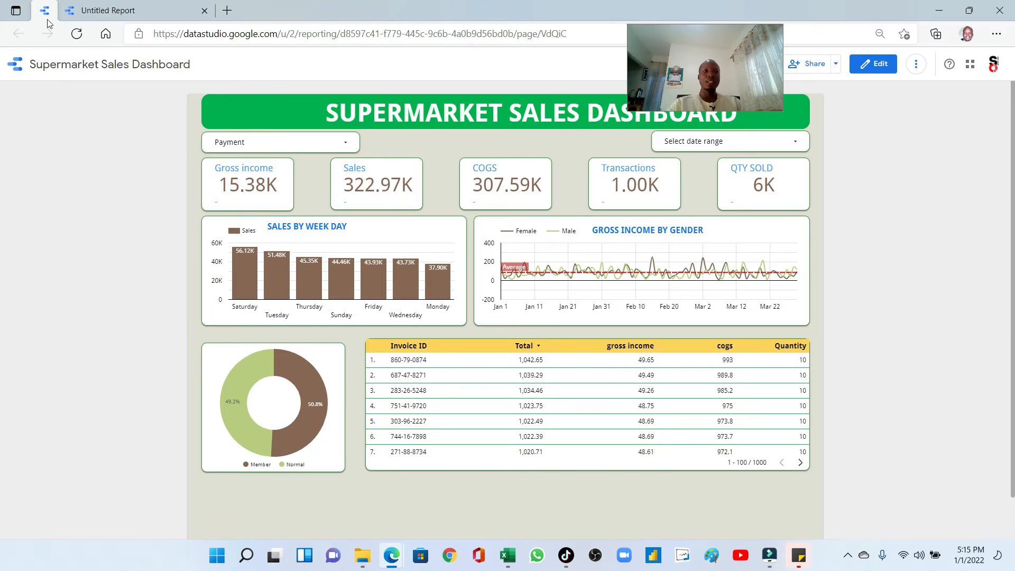
click(93, 13)
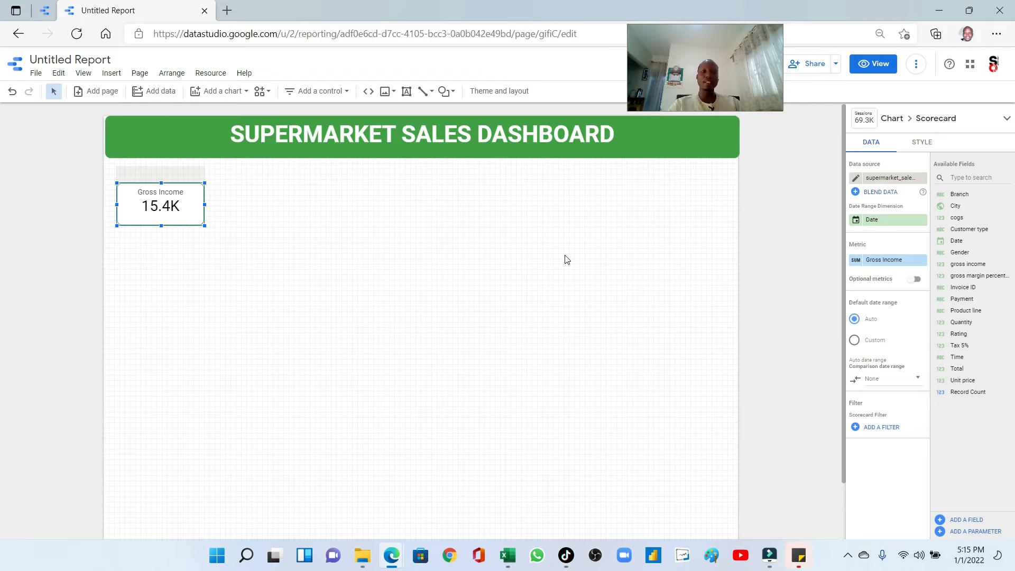
click(526, 221)
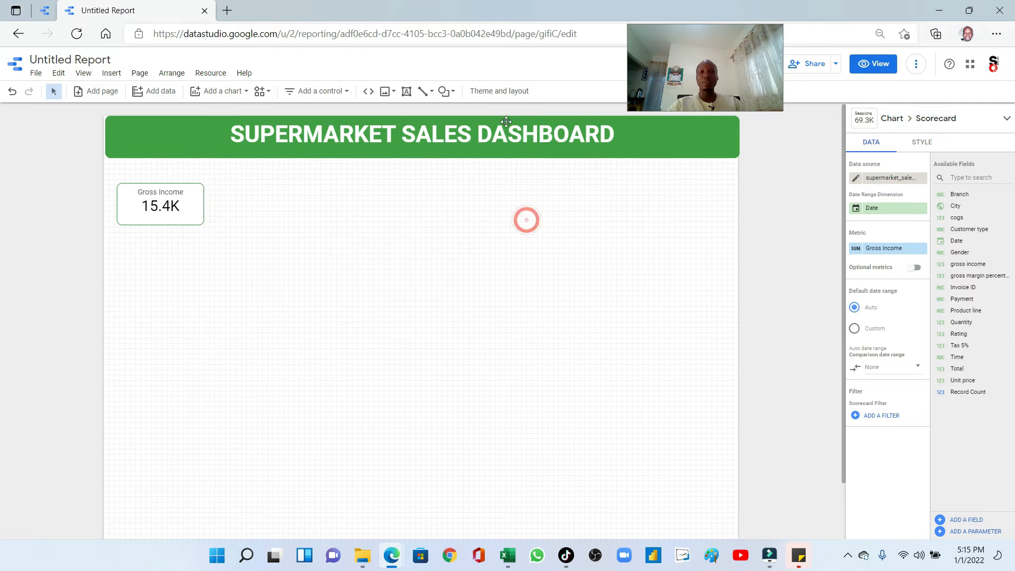
click(496, 92)
scroll(934, 337, down, 7)
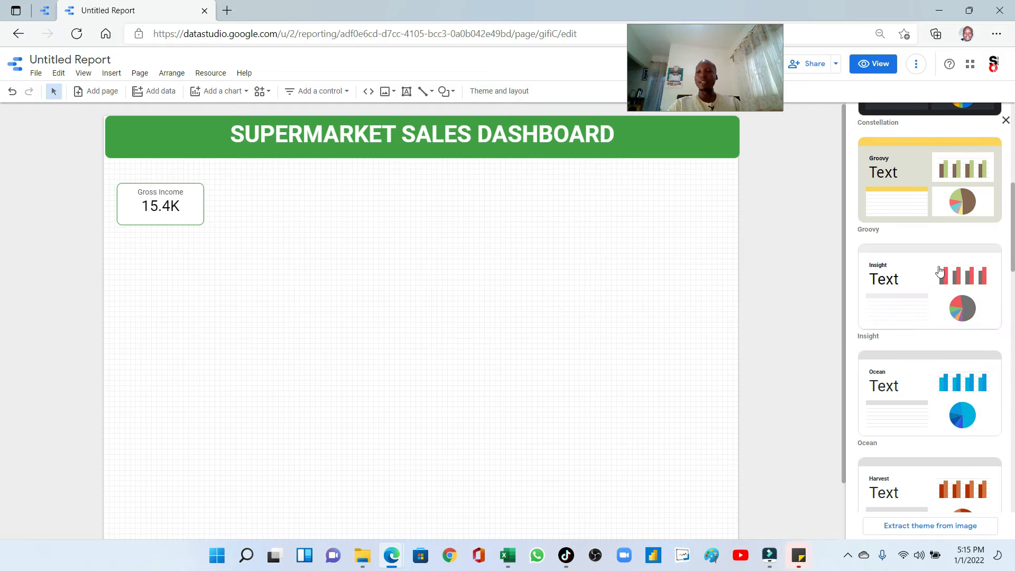
click(928, 179)
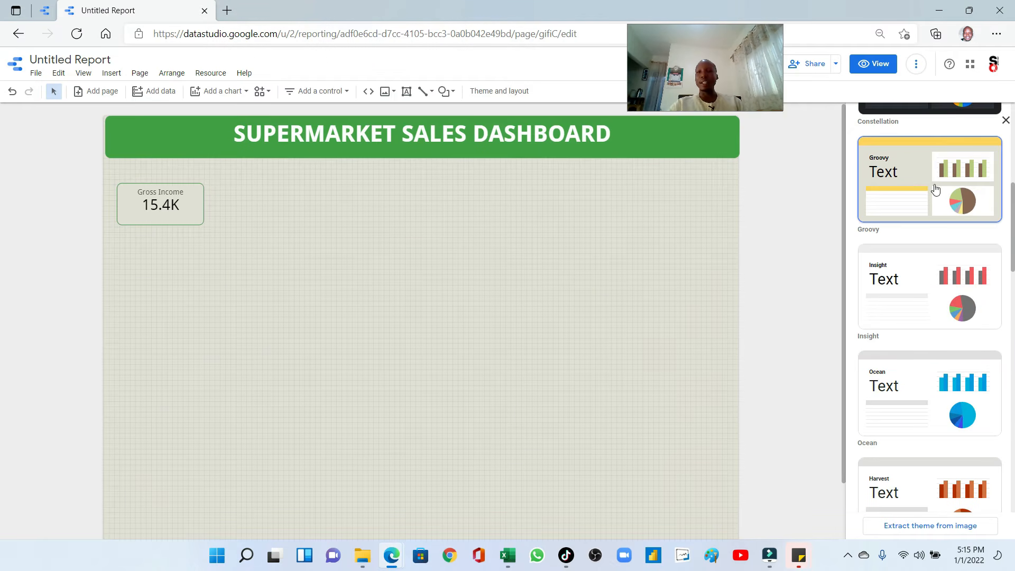
Customize the Groovy theme with a white component background and a border radius of 10
scroll(933, 193, up, 2)
scroll(933, 196, up, 4)
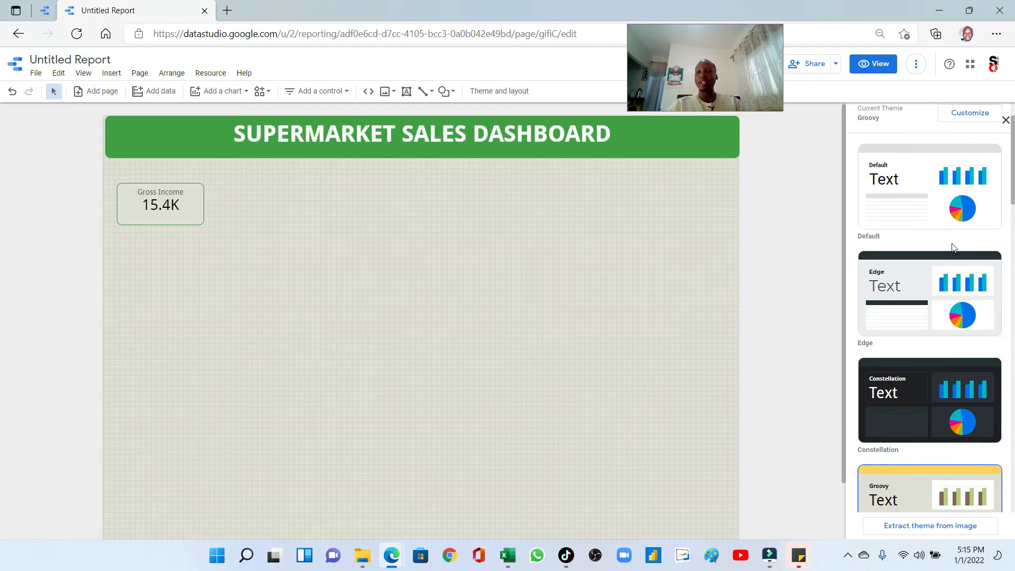
click(976, 180)
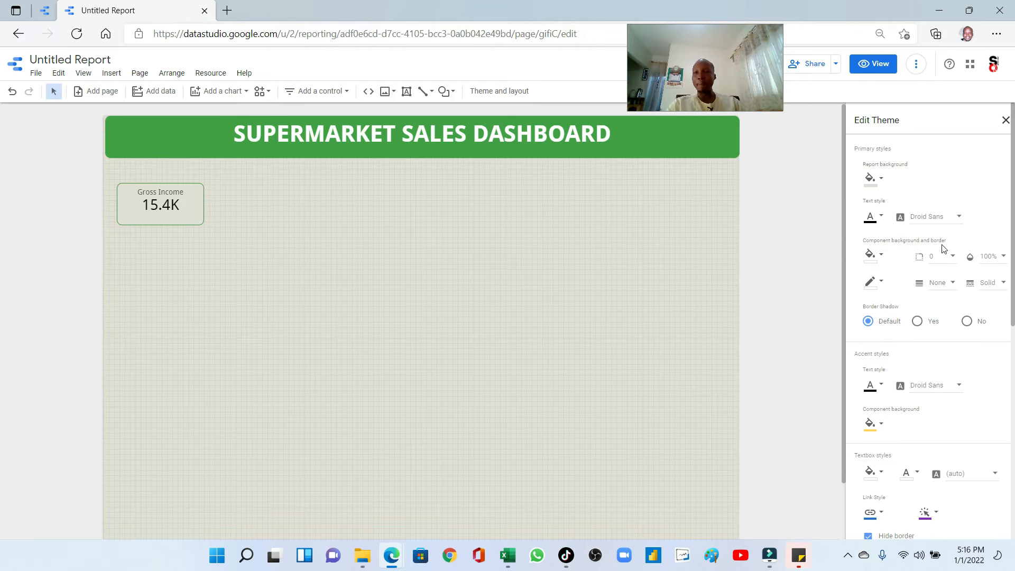
click(882, 259)
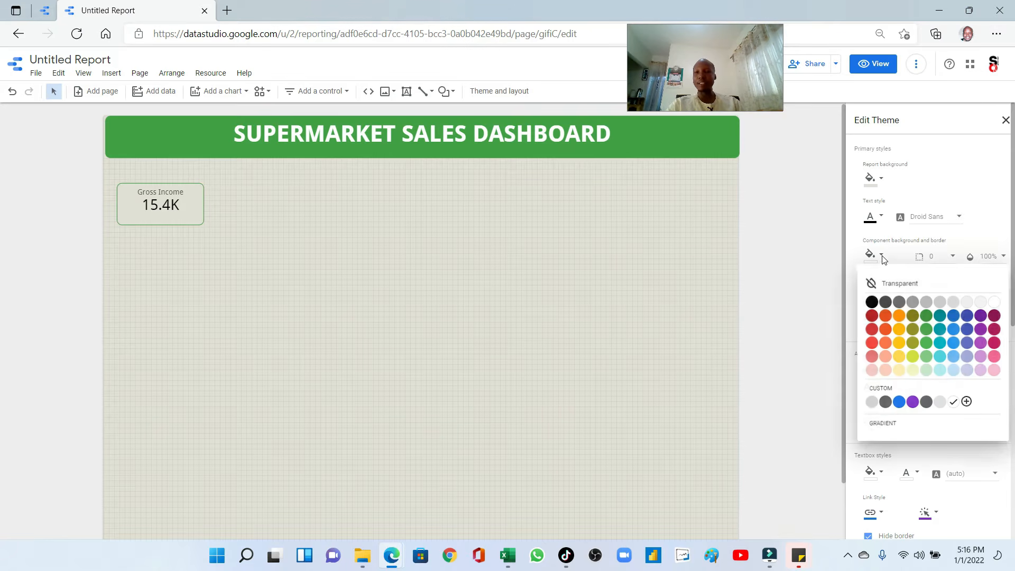
click(994, 302)
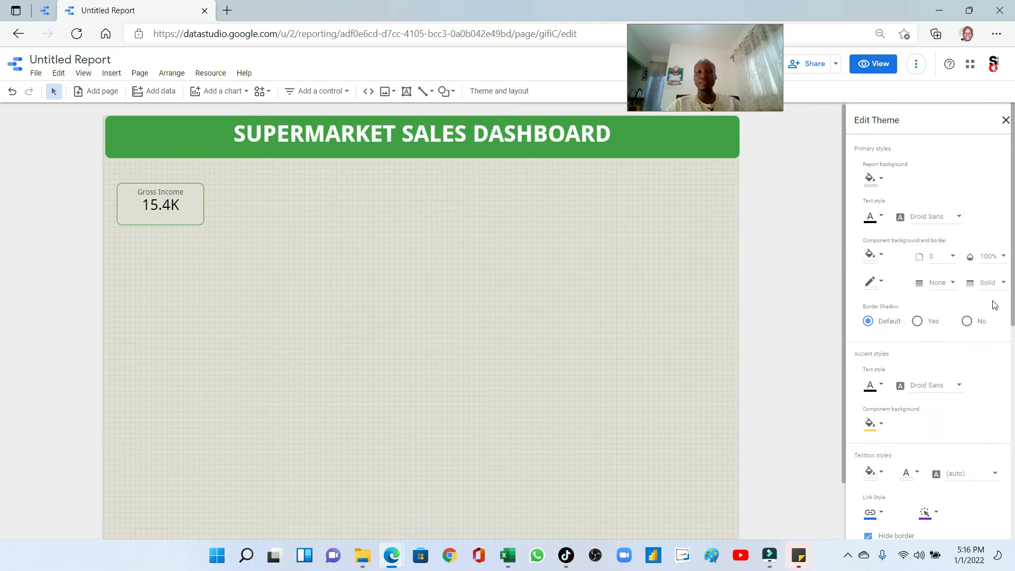
click(943, 261)
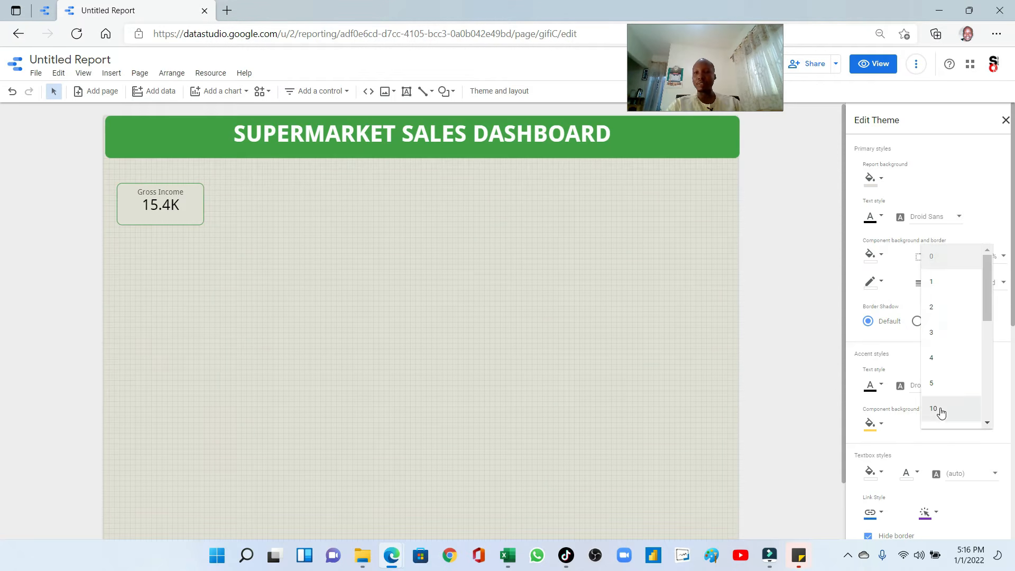
click(941, 412)
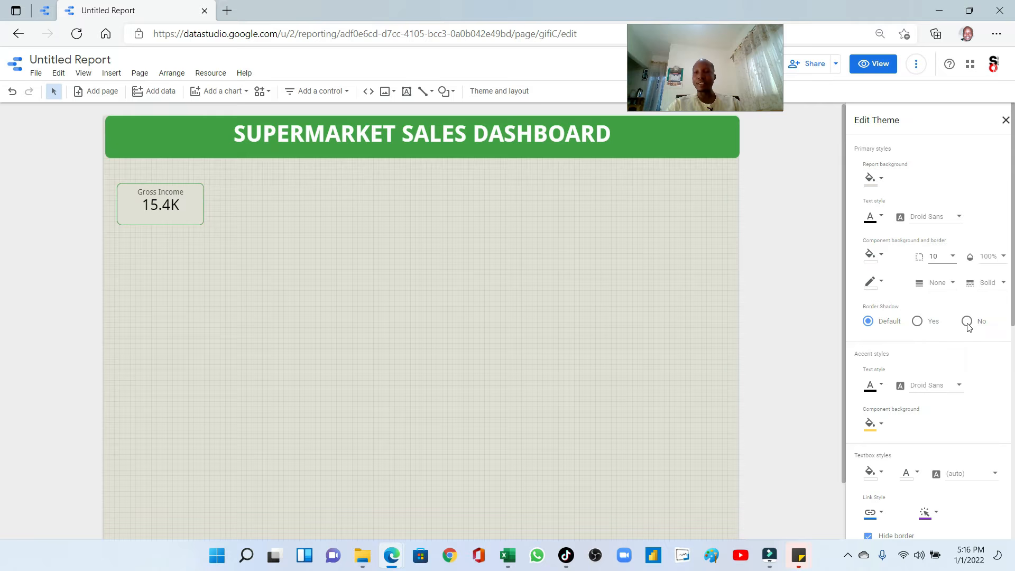
Set the theme's component border color to dark green and turn on the border shadow
click(881, 285)
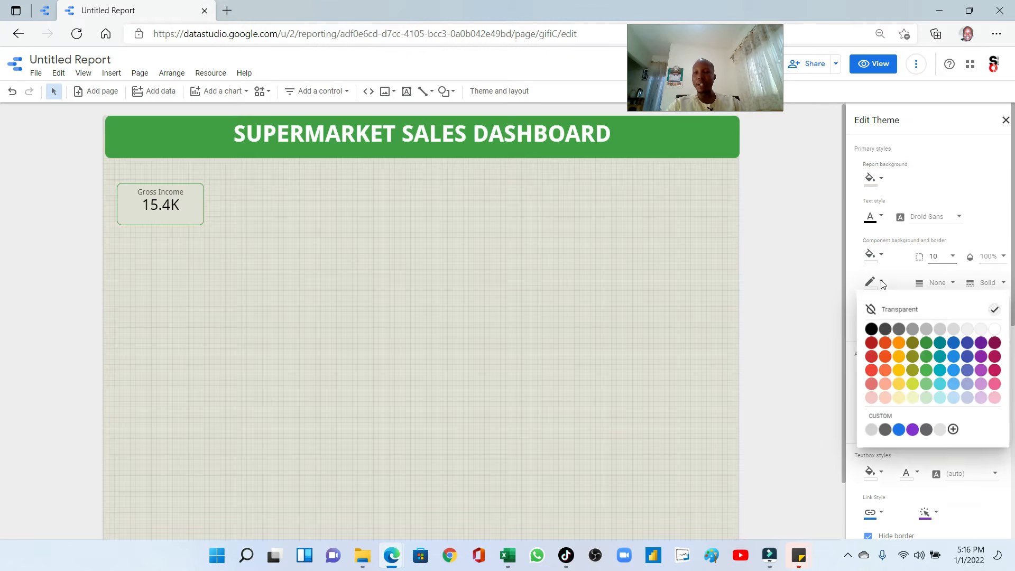
click(926, 345)
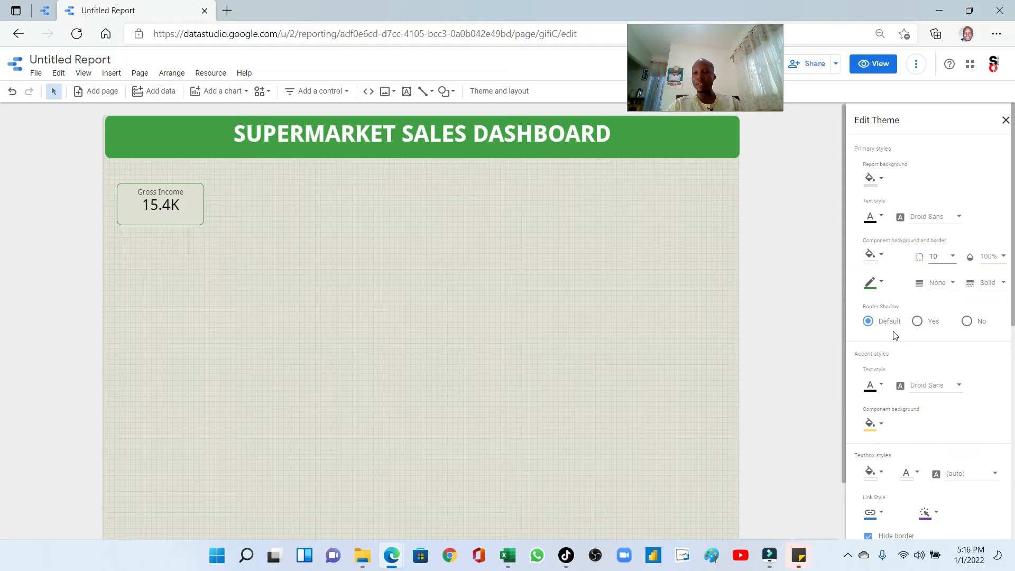
click(918, 322)
Set the accent component background to white, review the remaining theme styles, and close the theme editor
scroll(907, 352, down, 3)
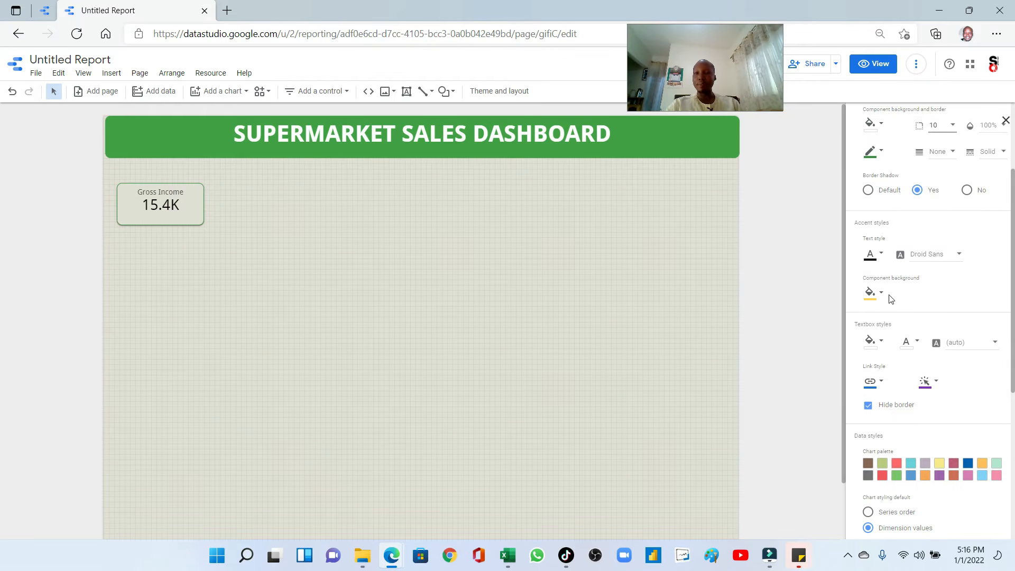
scroll(916, 288, down, 1)
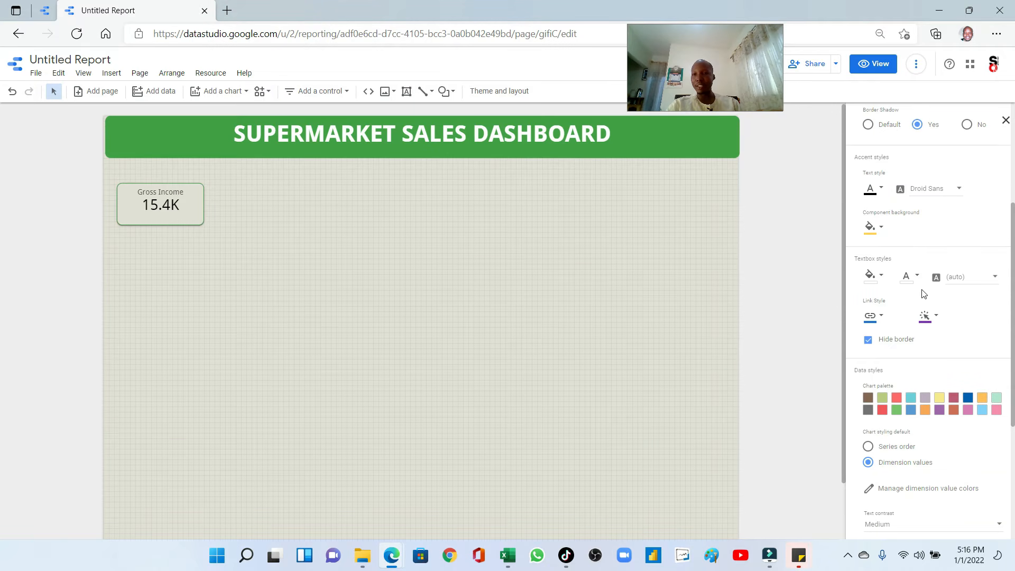
click(881, 229)
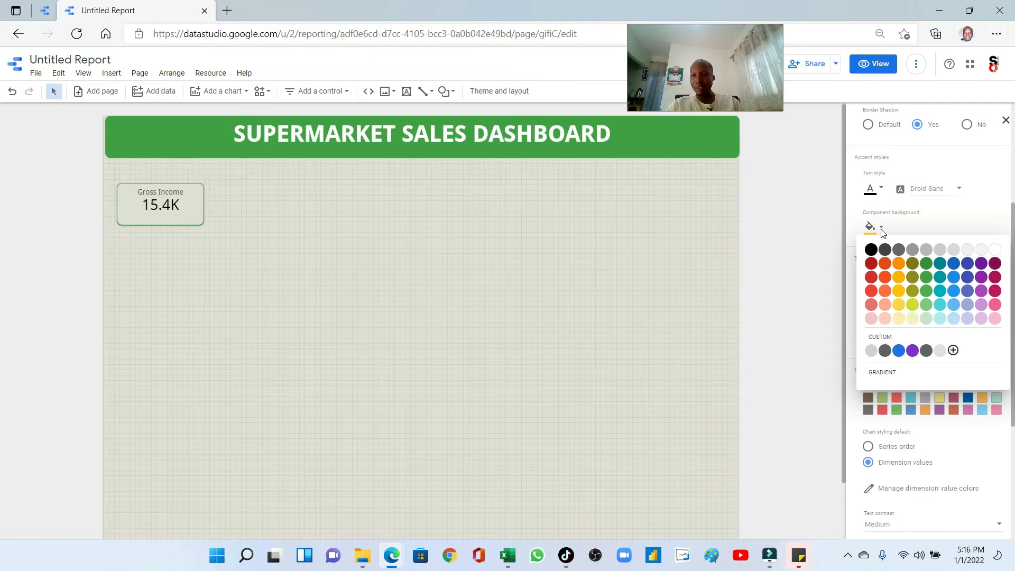
click(995, 251)
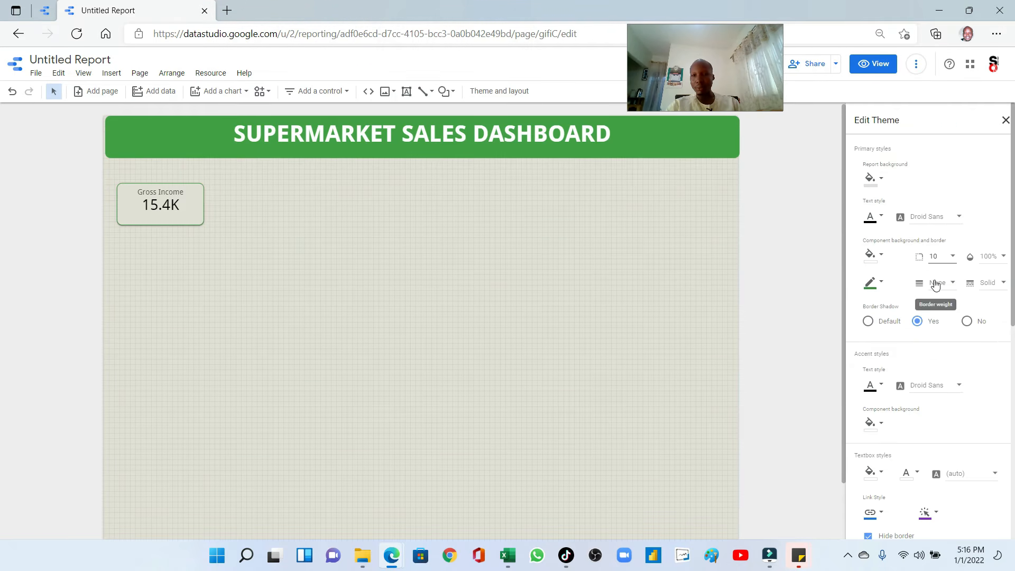
scroll(918, 345, down, 3)
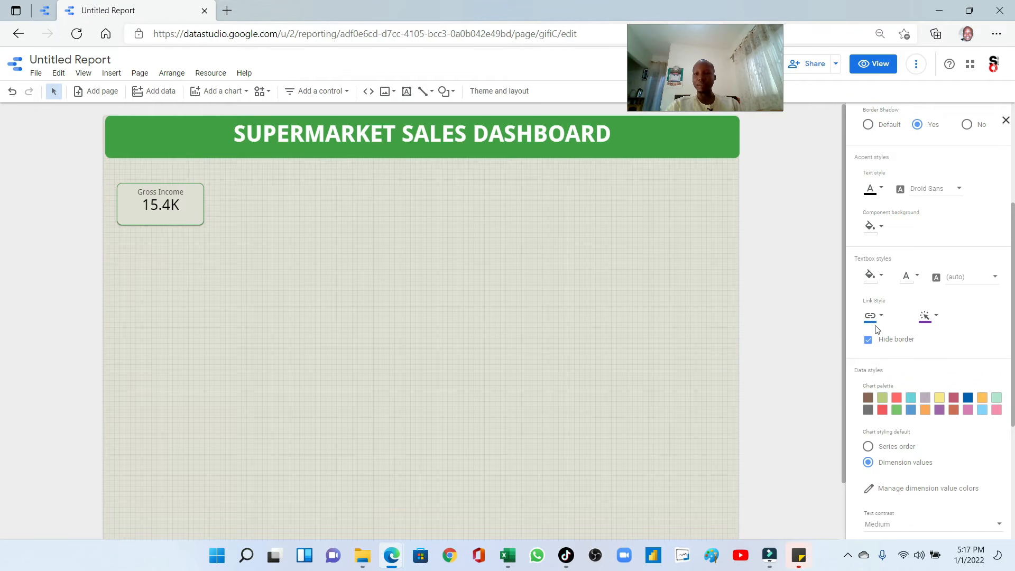
scroll(898, 342, down, 3)
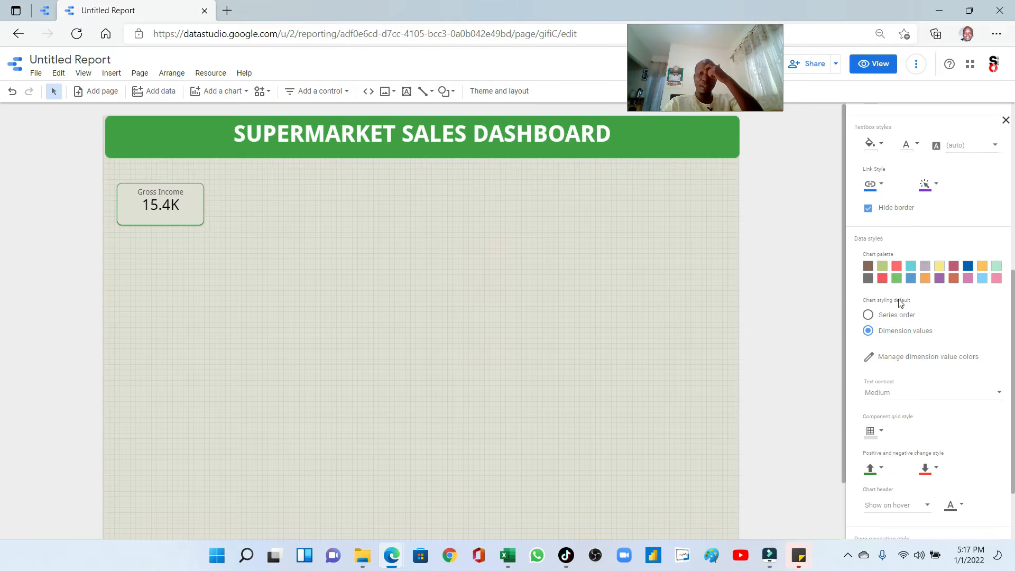
scroll(899, 317, down, 1)
scroll(909, 345, down, 1)
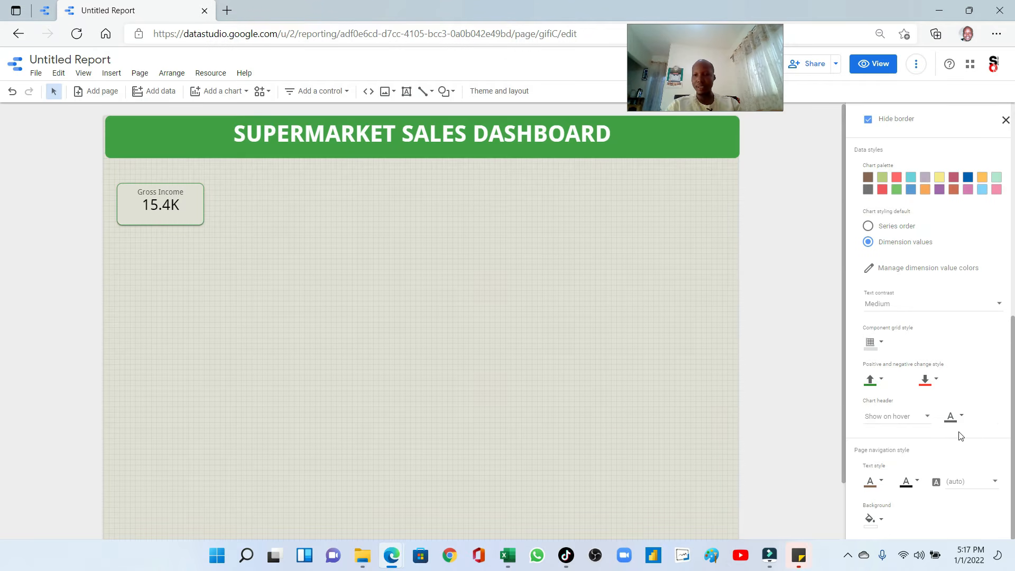
scroll(915, 417, up, 8)
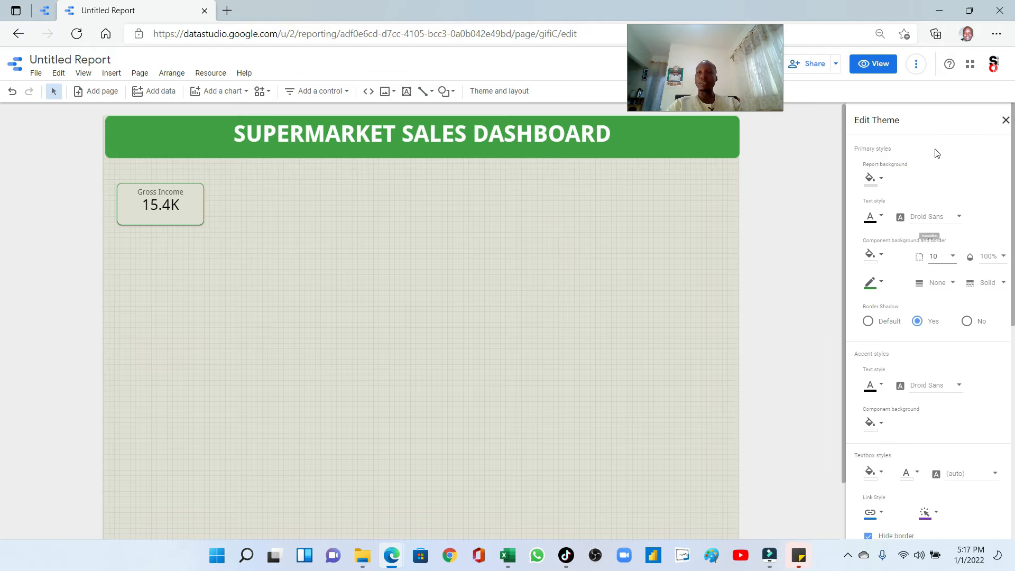
click(1005, 121)
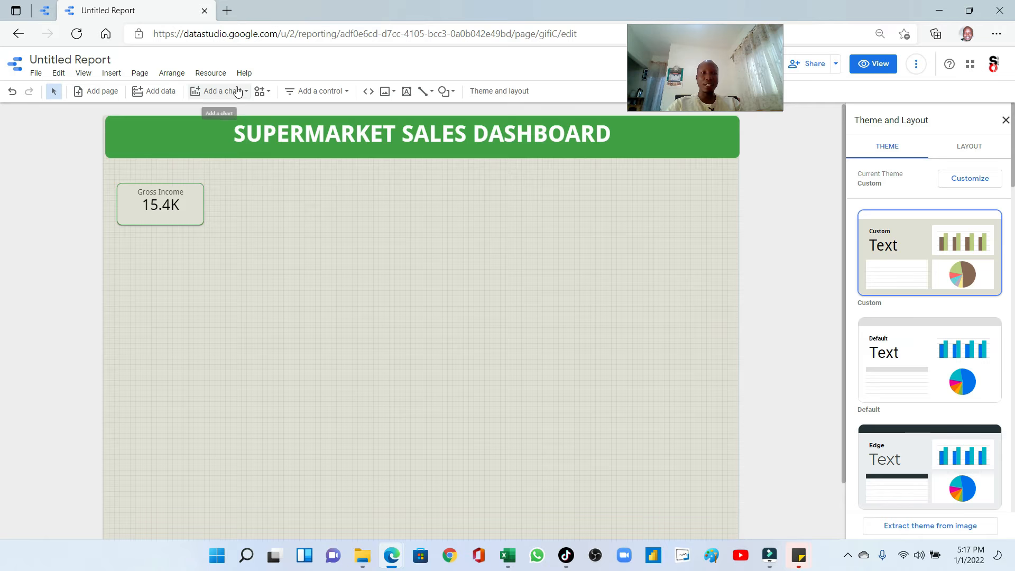
Add a test scorecard beside the Gross Income scorecard to check the custom theme's styling, and delete it
click(231, 117)
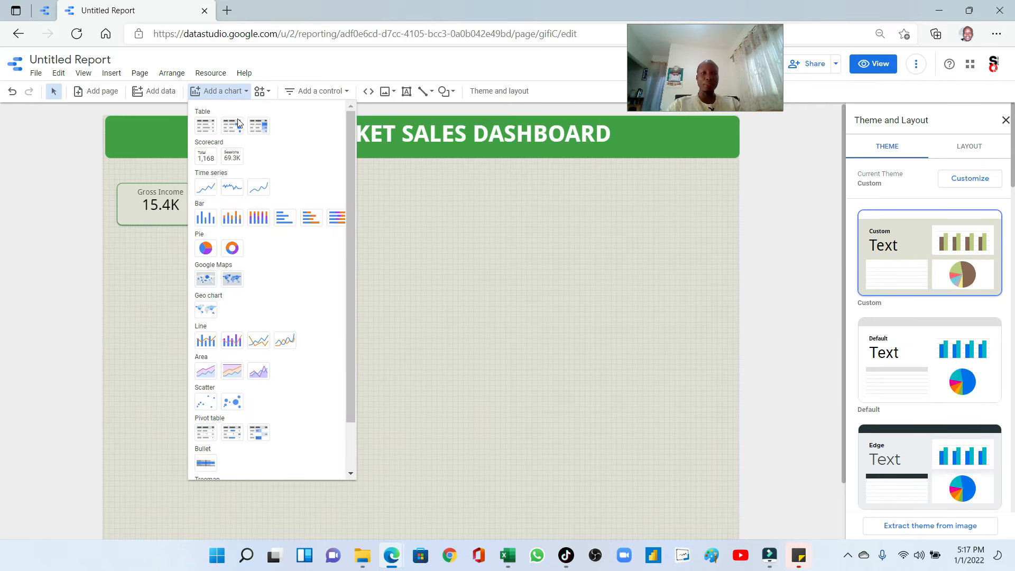
click(209, 153)
drag(243, 181, 360, 258)
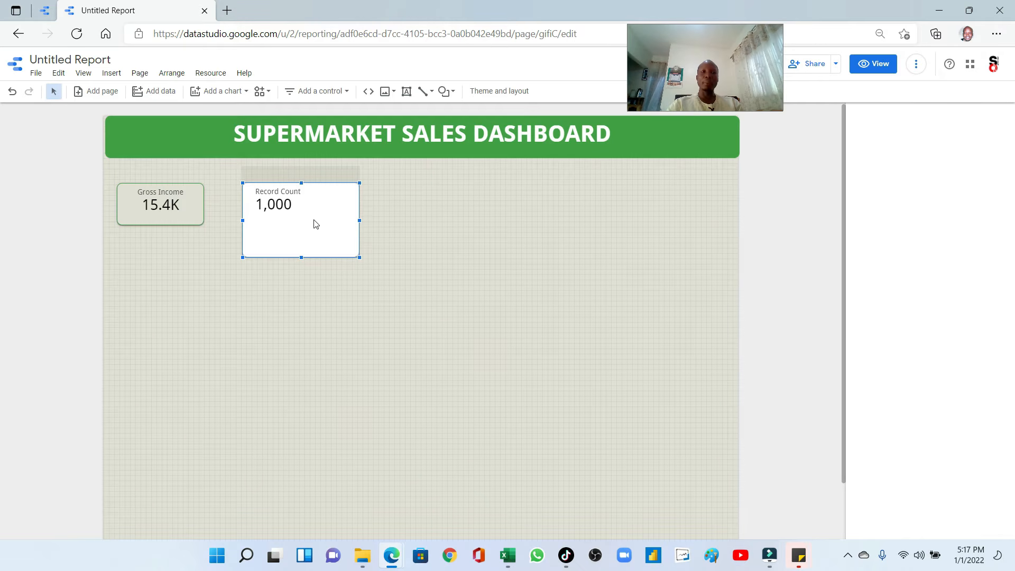
click(294, 190)
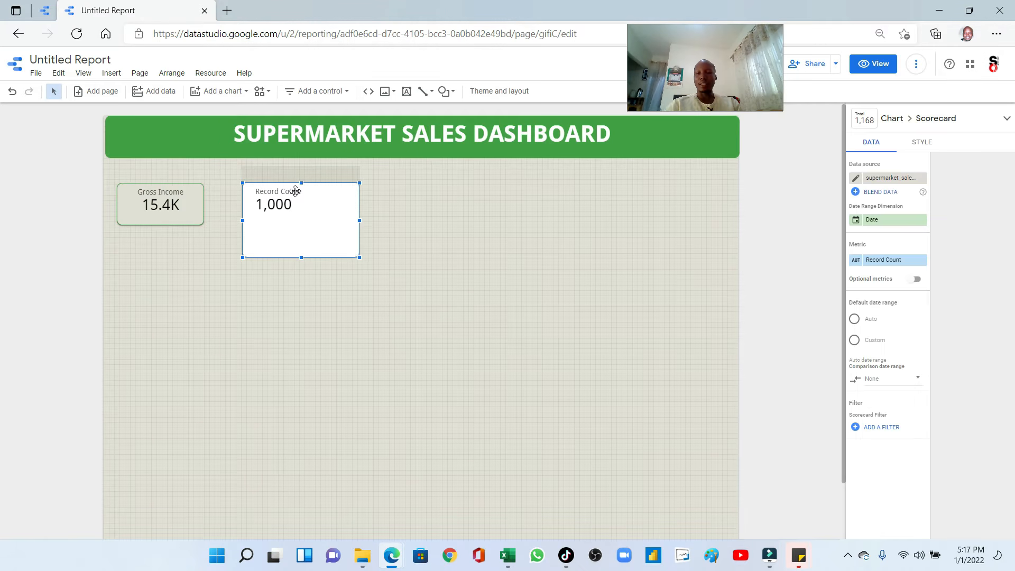
click(389, 255)
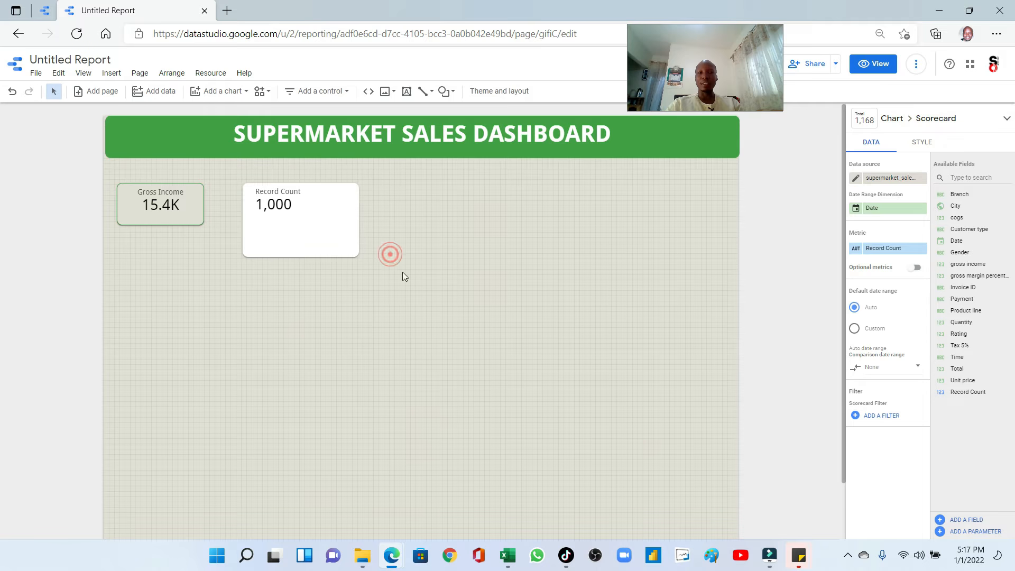
click(314, 207)
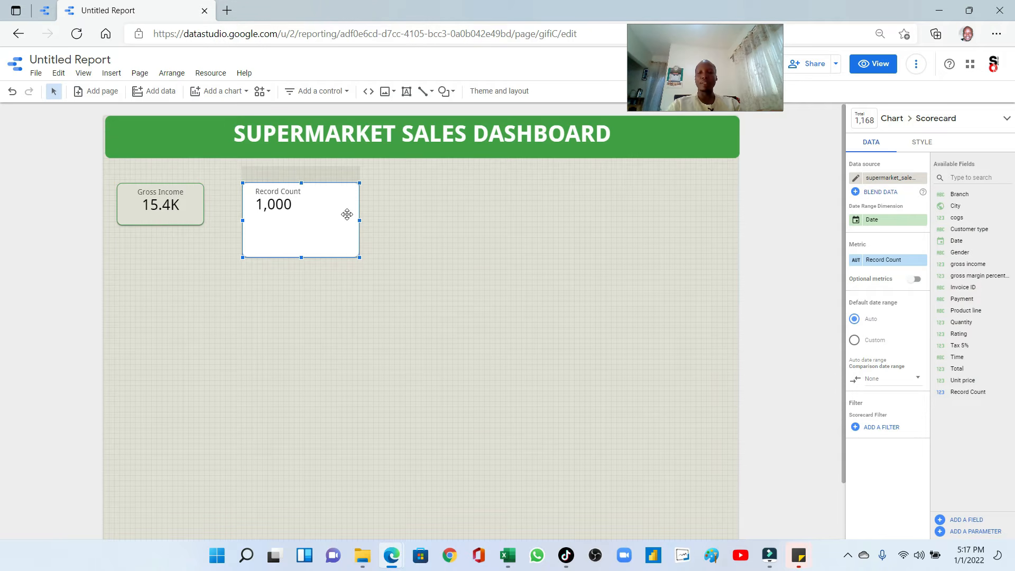
key(Delete)
Copy the Gross income scorecard from the finished example dashboard and paste only its style onto the new report's Gross Income scorecard
click(180, 194)
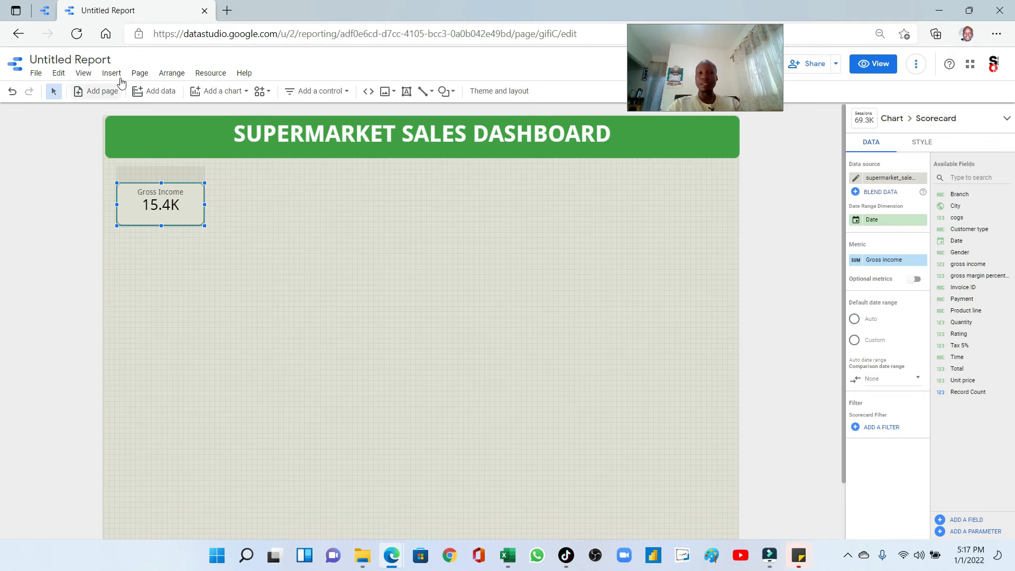
click(46, 10)
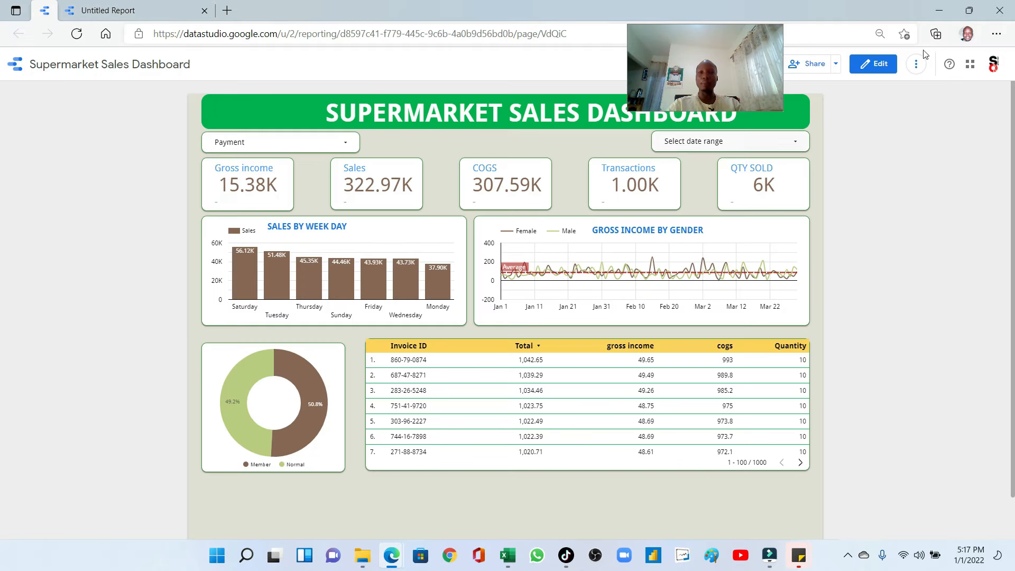
click(880, 65)
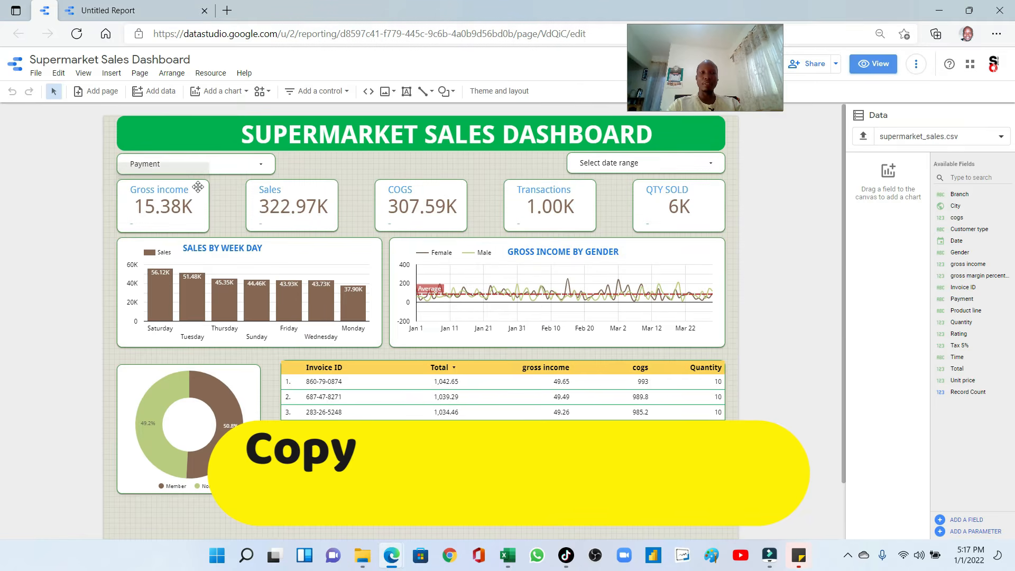
click(198, 185)
key(ctrl+Tab)
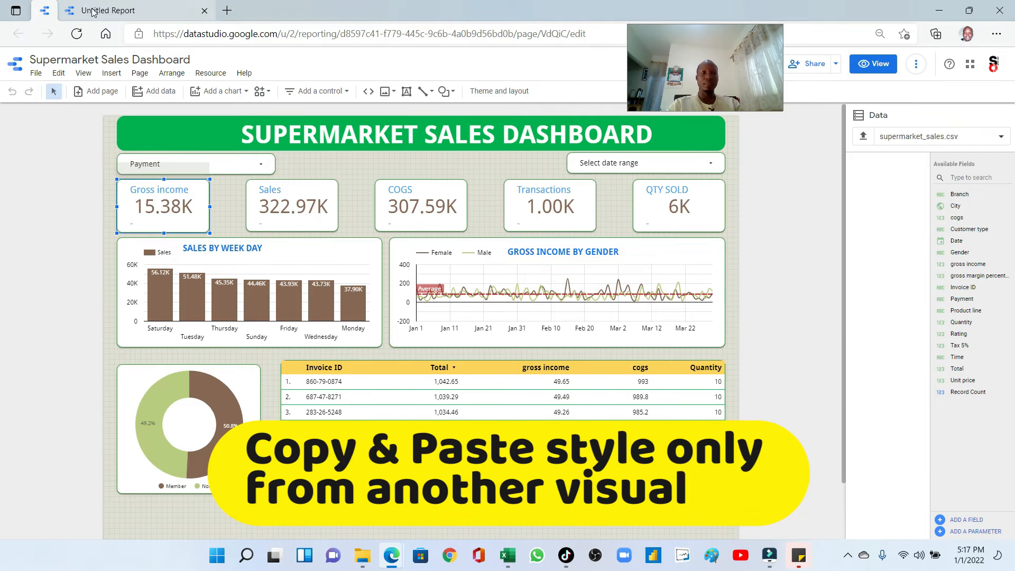
right_click(191, 204)
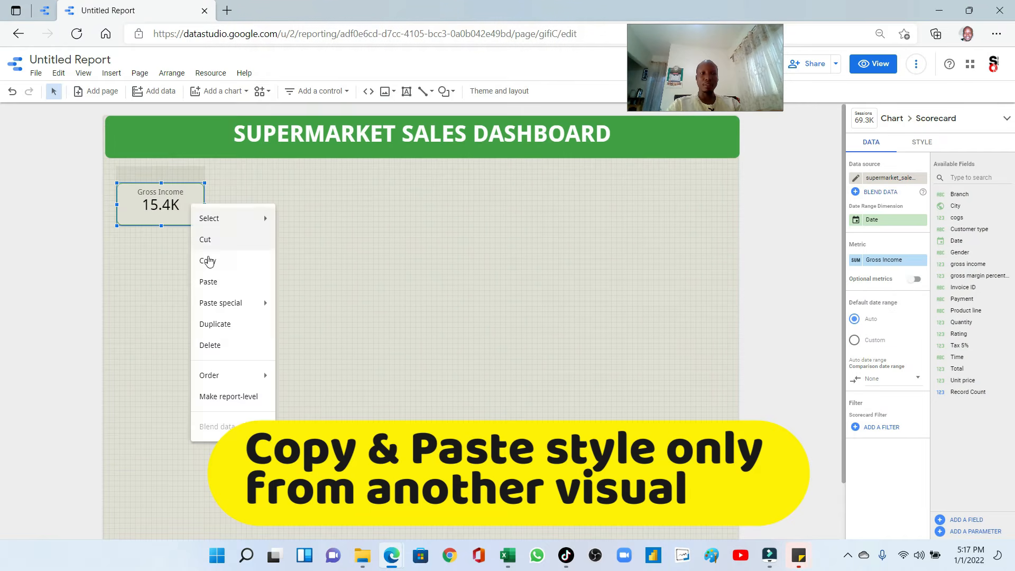
mouse_move(251, 309)
click(308, 300)
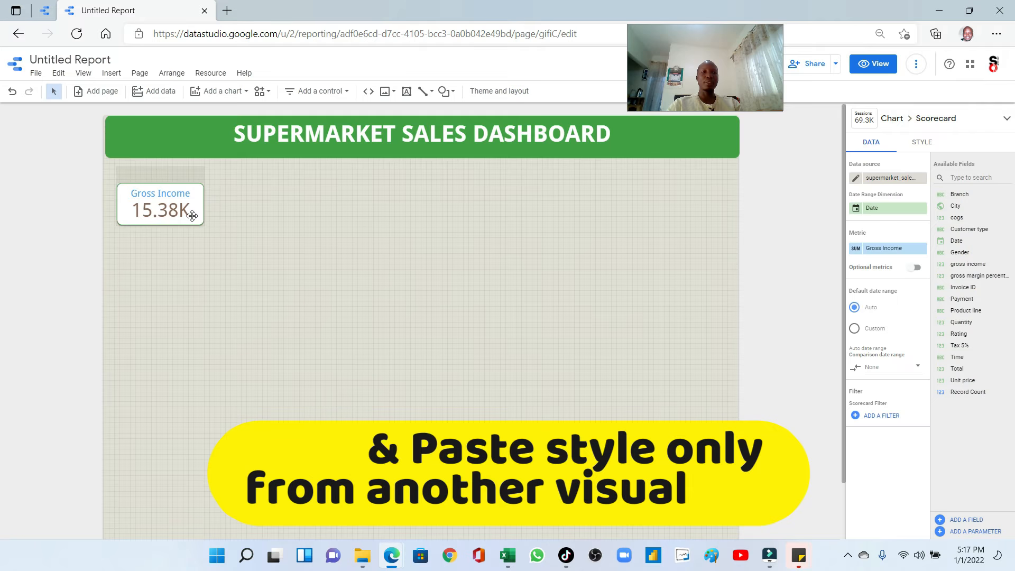
Enlarge the restyled Gross Income scorecard slightly
click(192, 217)
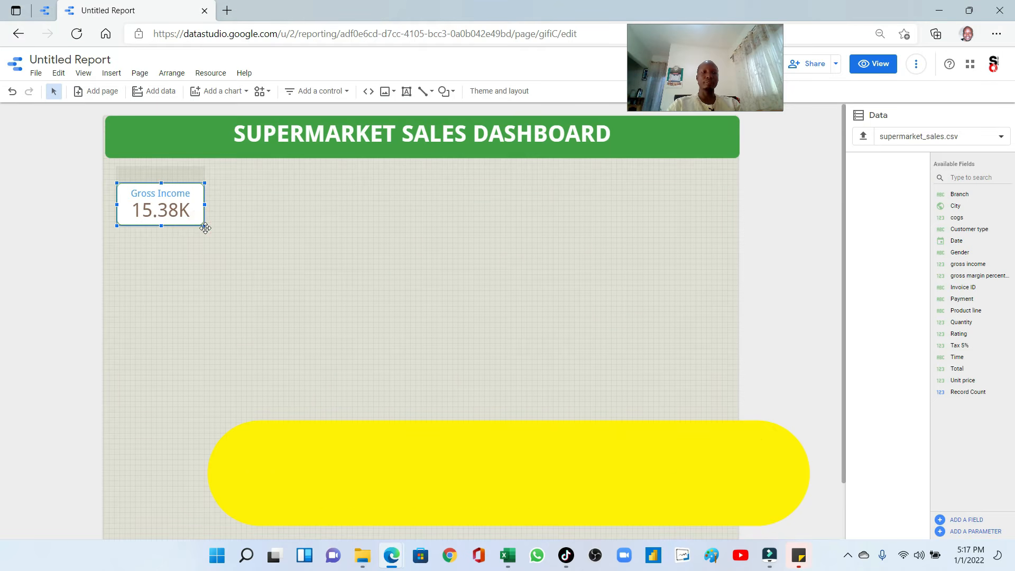
drag(204, 225, 211, 229)
drag(192, 179, 189, 180)
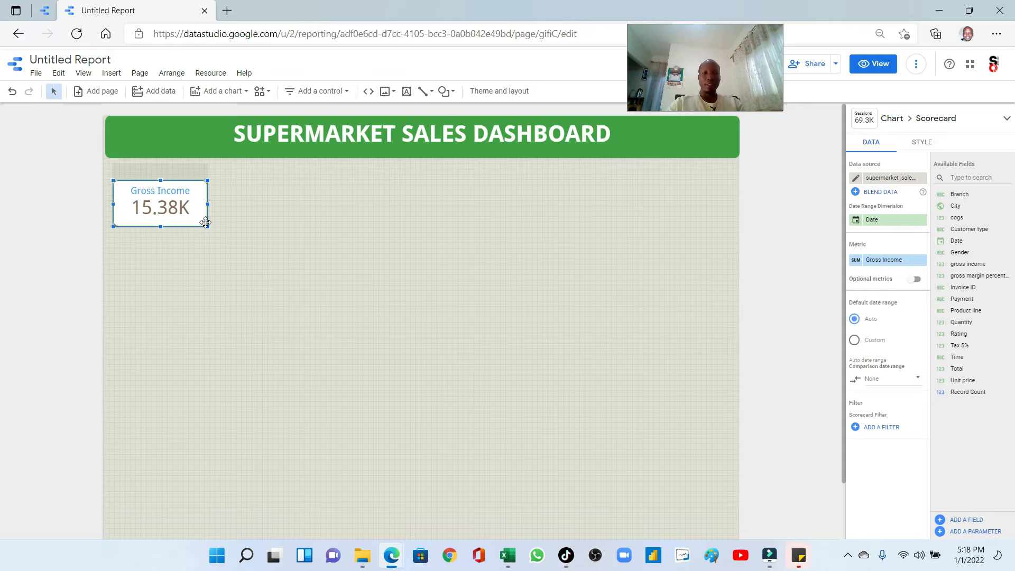
Check the scorecard row in the example dashboard, and place a copy of the Gross Income scorecard beside the original
click(45, 10)
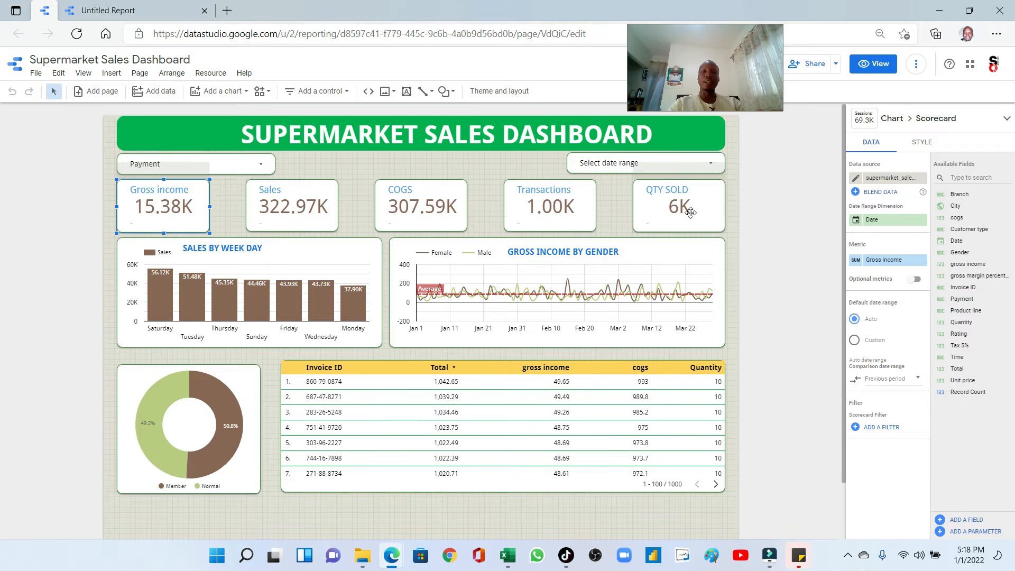
key(ctrl+Tab)
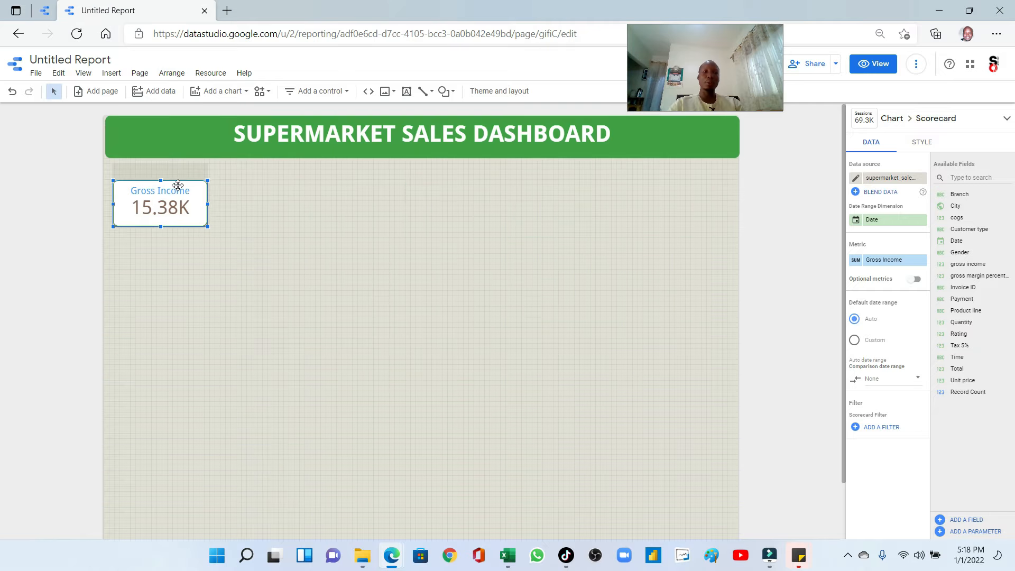
click(178, 182)
key(ctrl+v)
drag(192, 197, 287, 186)
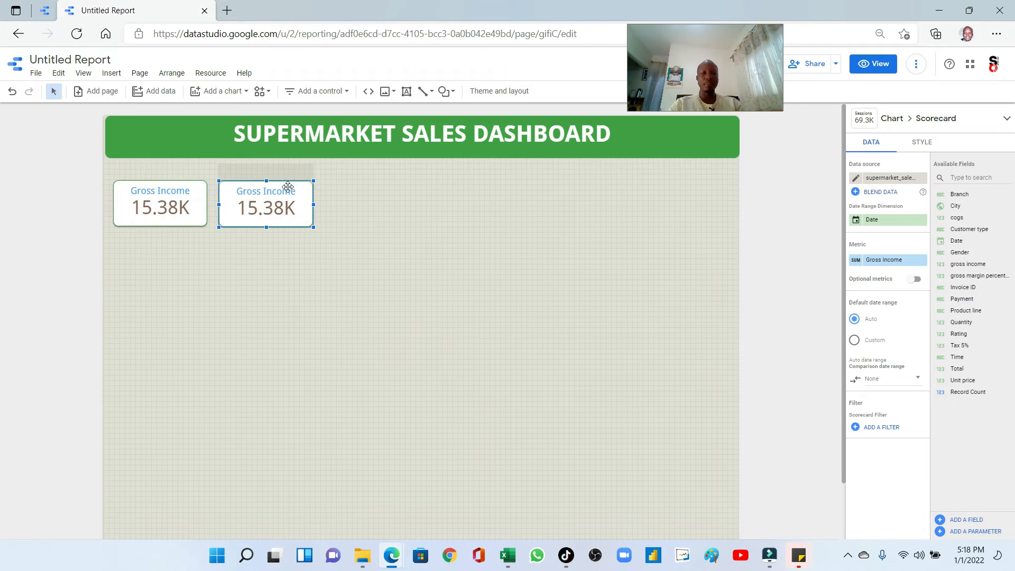
Paste three more copies of the Gross Income scorecard and spread them out in a row below the title
key(ctrl+v)
key(ctrl+v)
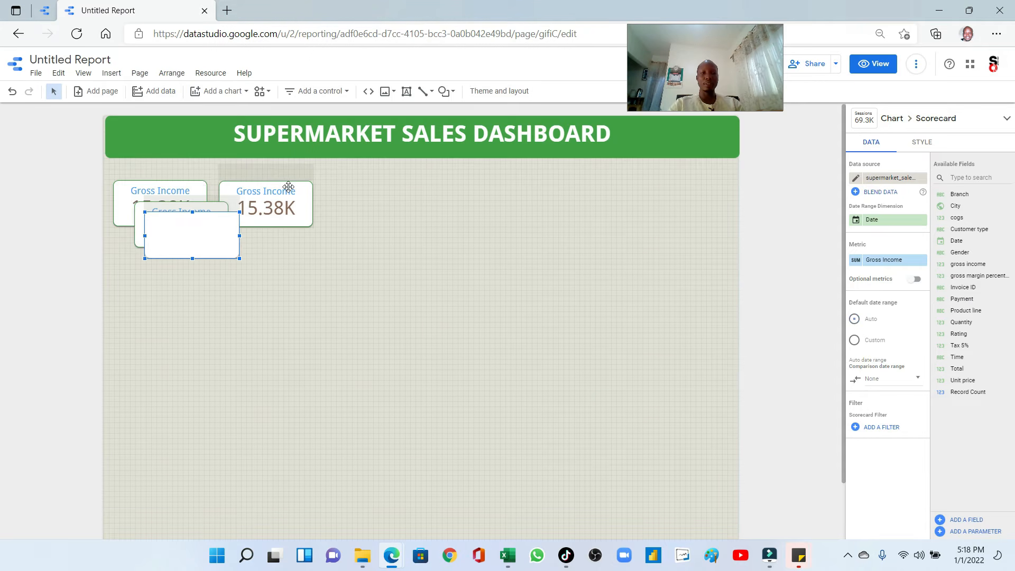
key(ctrl+v)
drag(213, 227, 397, 198)
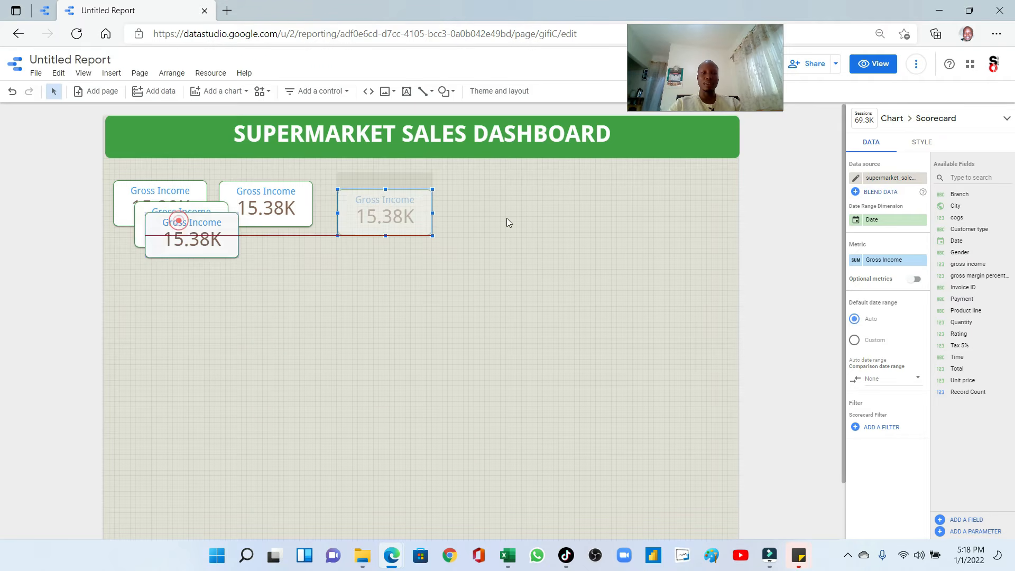
drag(170, 223, 520, 218)
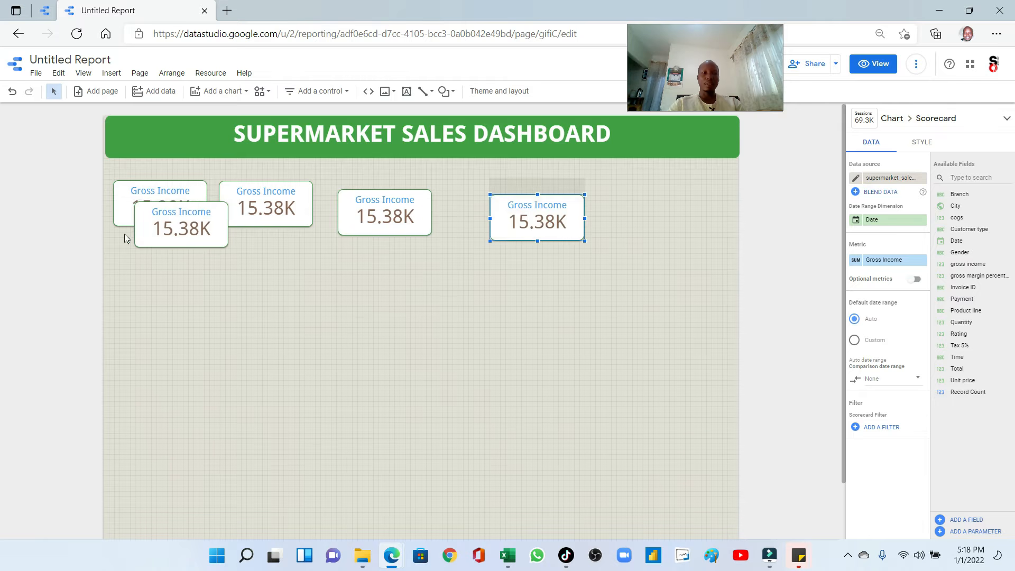
drag(170, 211, 693, 172)
Align the five scorecards vertically to the top and distribute them horizontally
drag(134, 246, 688, 201)
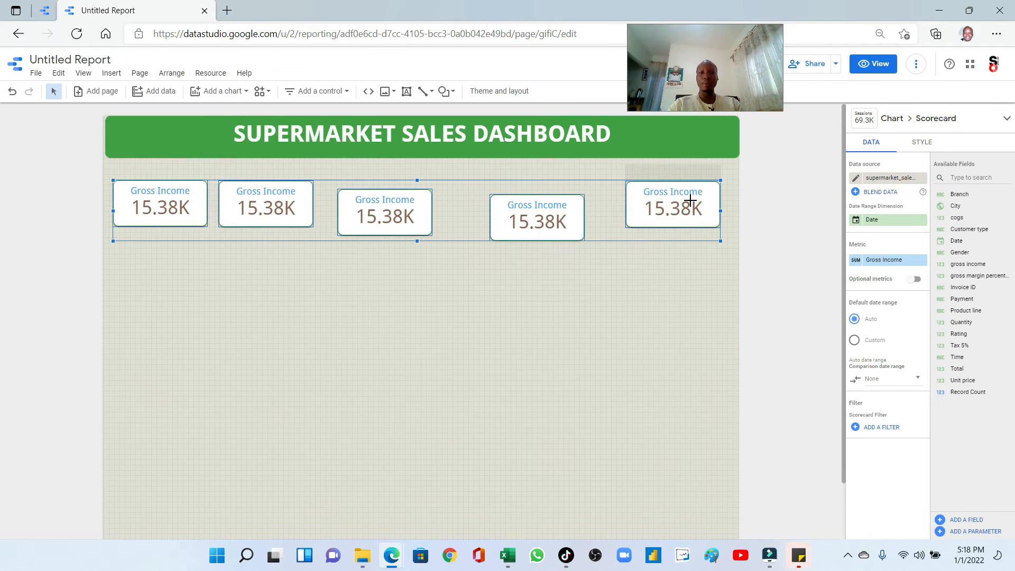
right_click(661, 209)
mouse_move(701, 471)
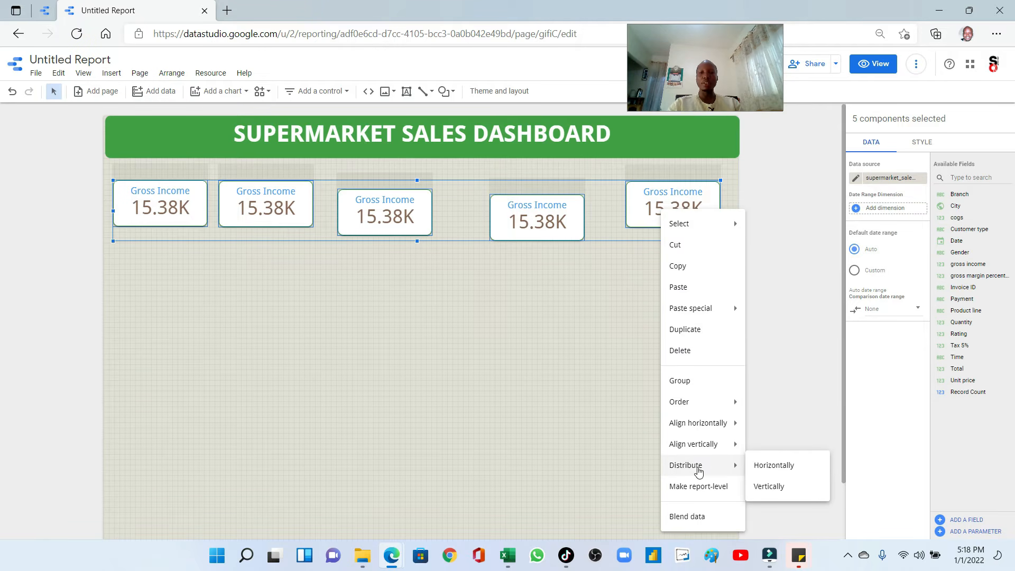
mouse_move(705, 427)
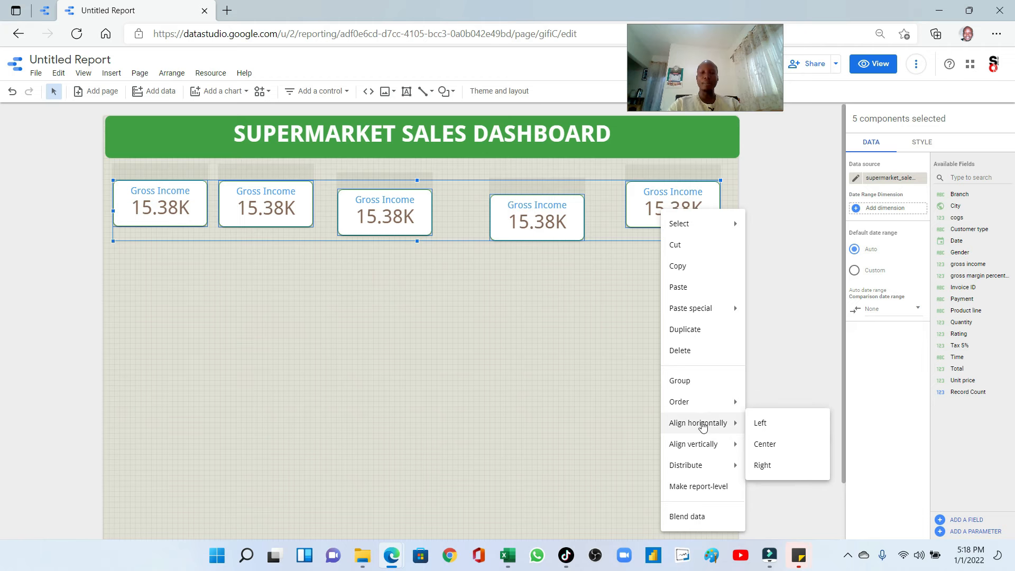
mouse_move(703, 445)
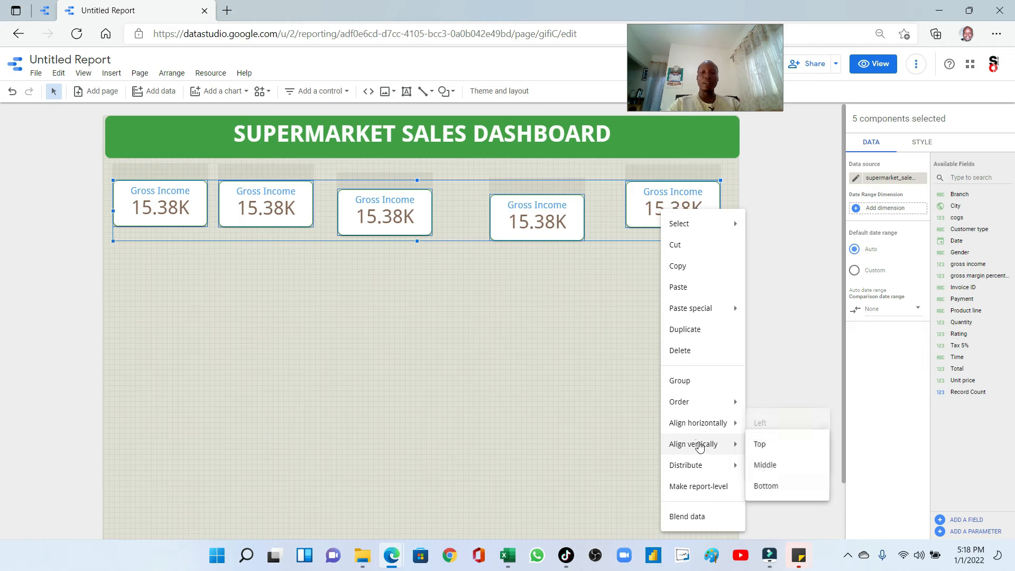
click(767, 445)
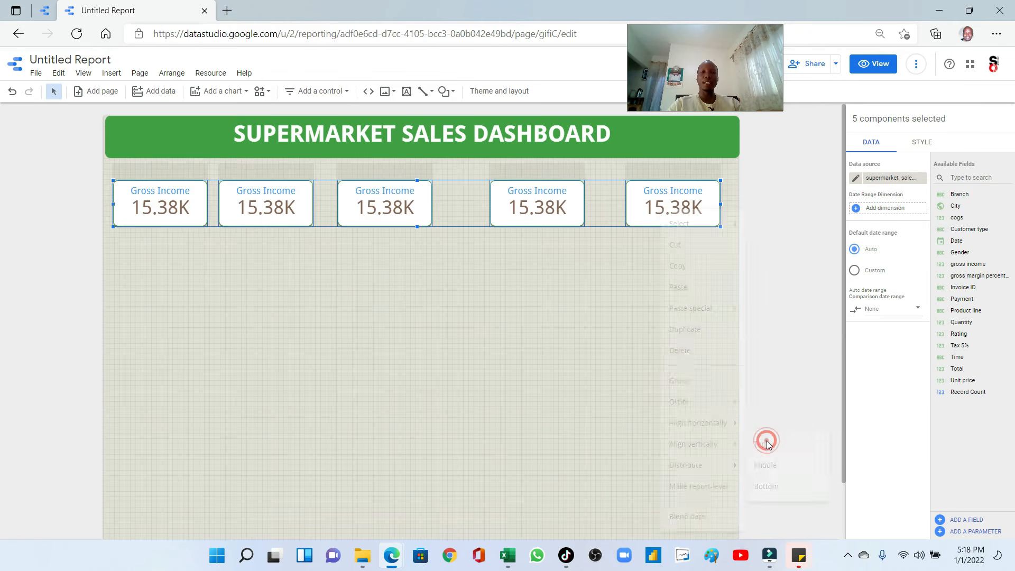
right_click(641, 200)
mouse_move(681, 453)
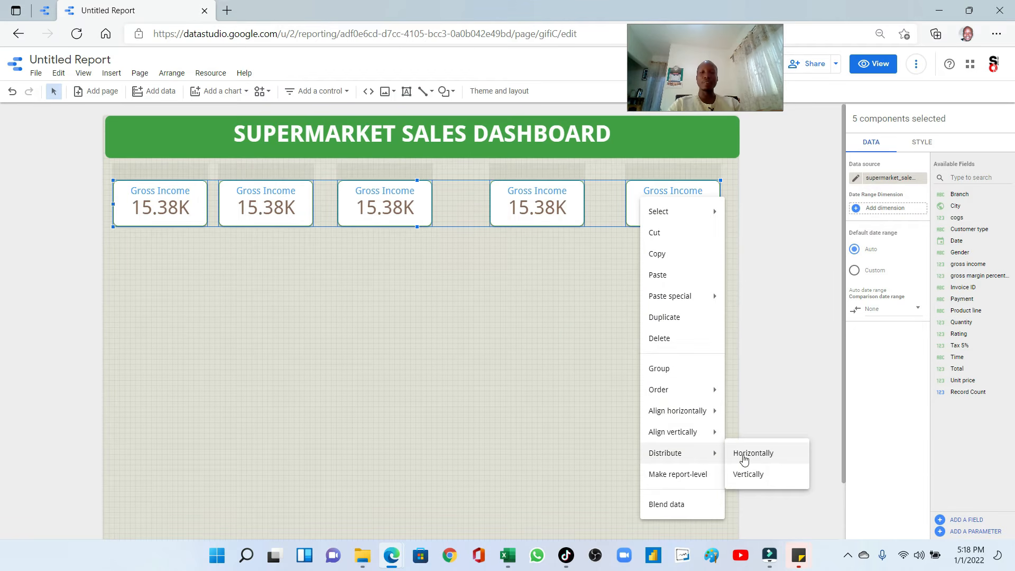
click(752, 454)
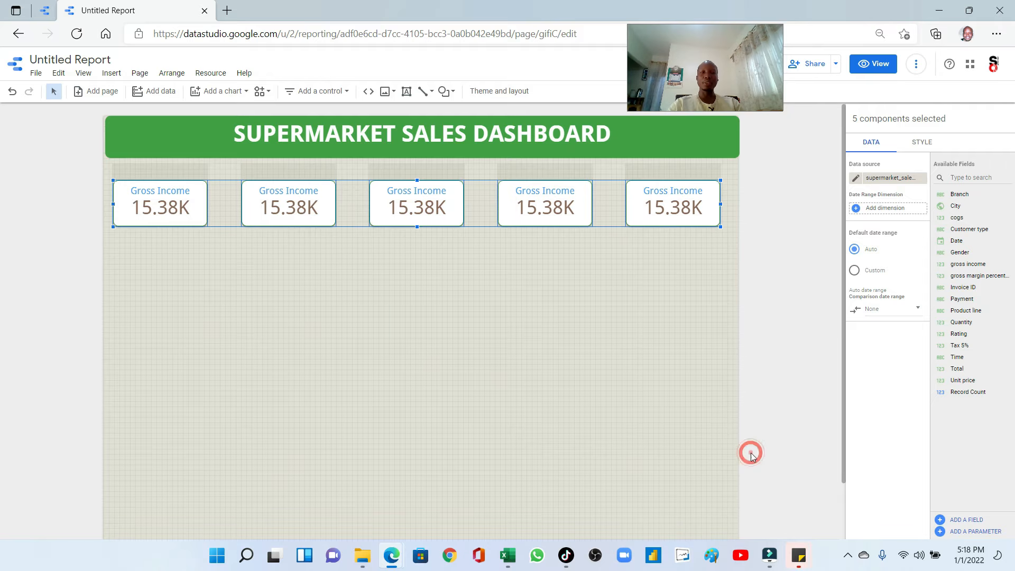
Change the second scorecard's metric to Total, following the example dashboard, and name it Sales
click(294, 204)
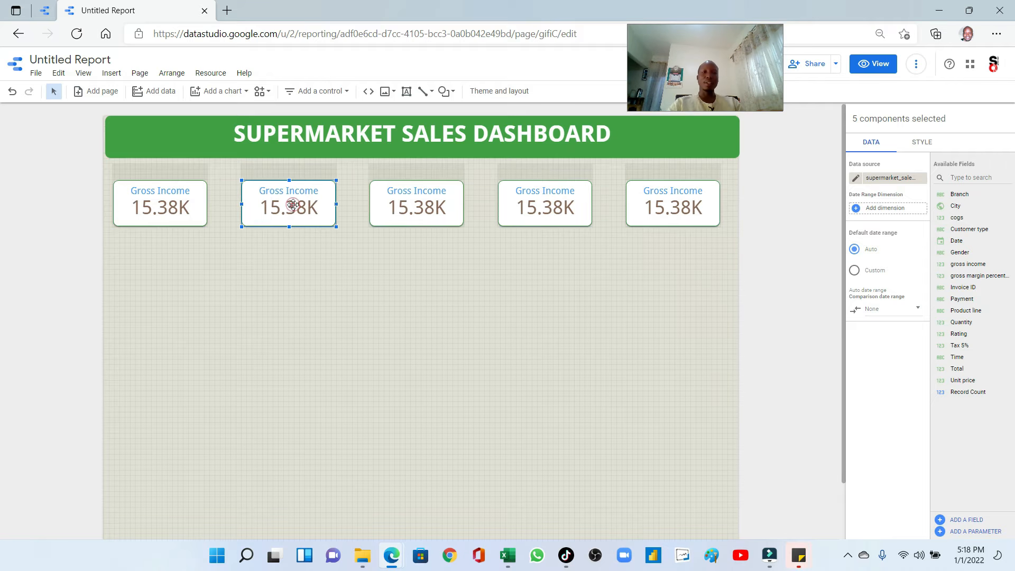
click(46, 7)
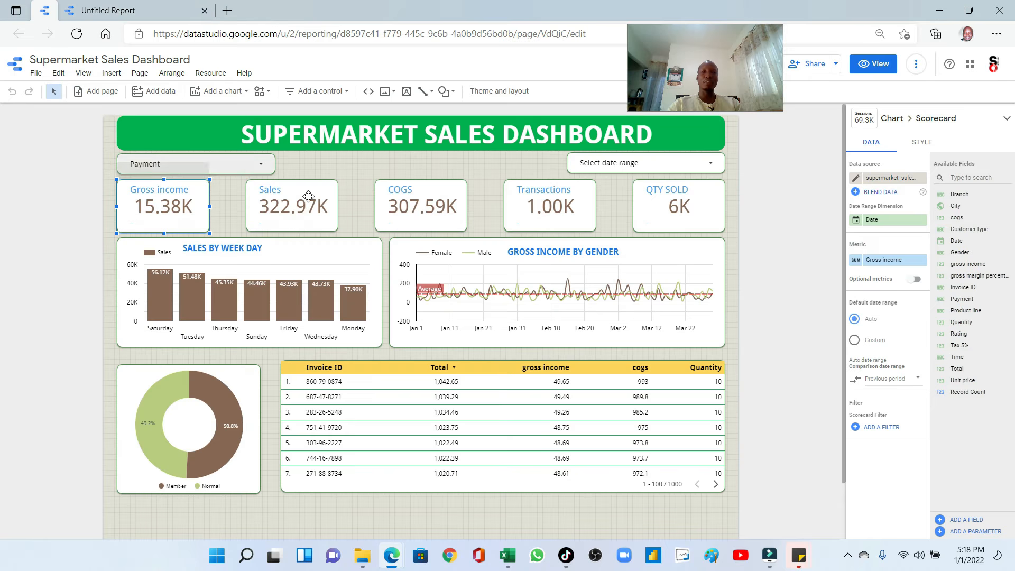
click(161, 7)
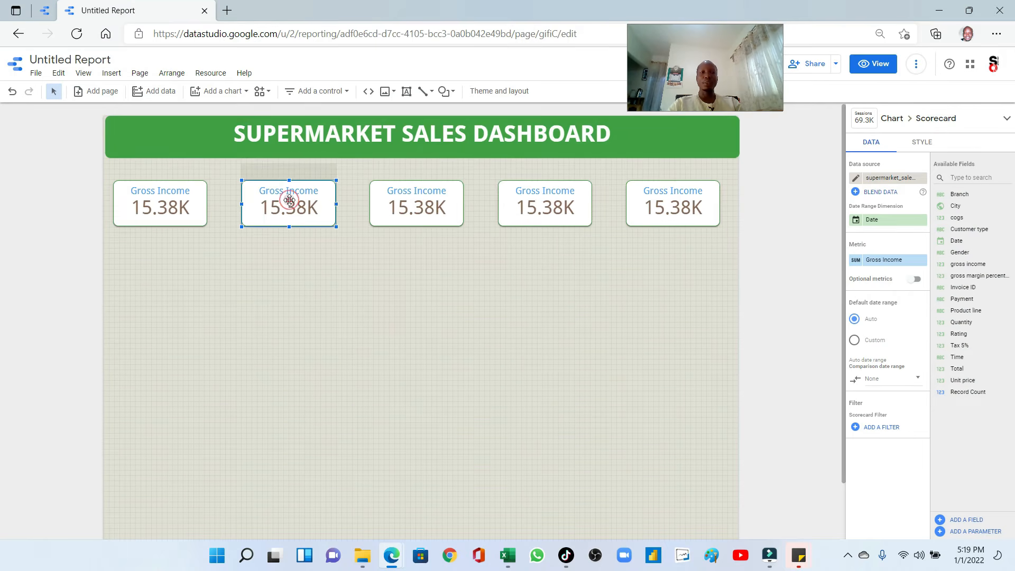
click(888, 261)
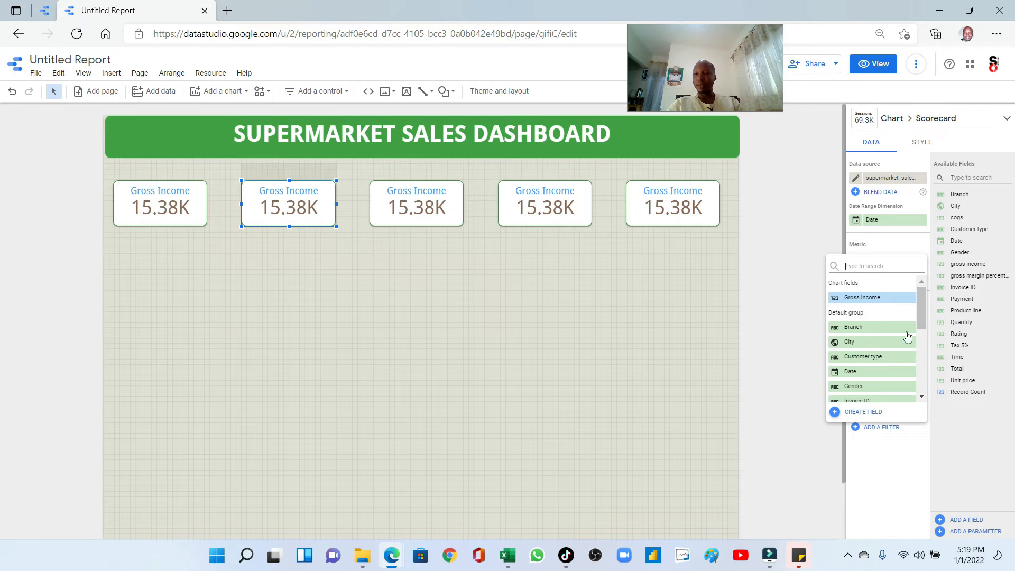
text(to)
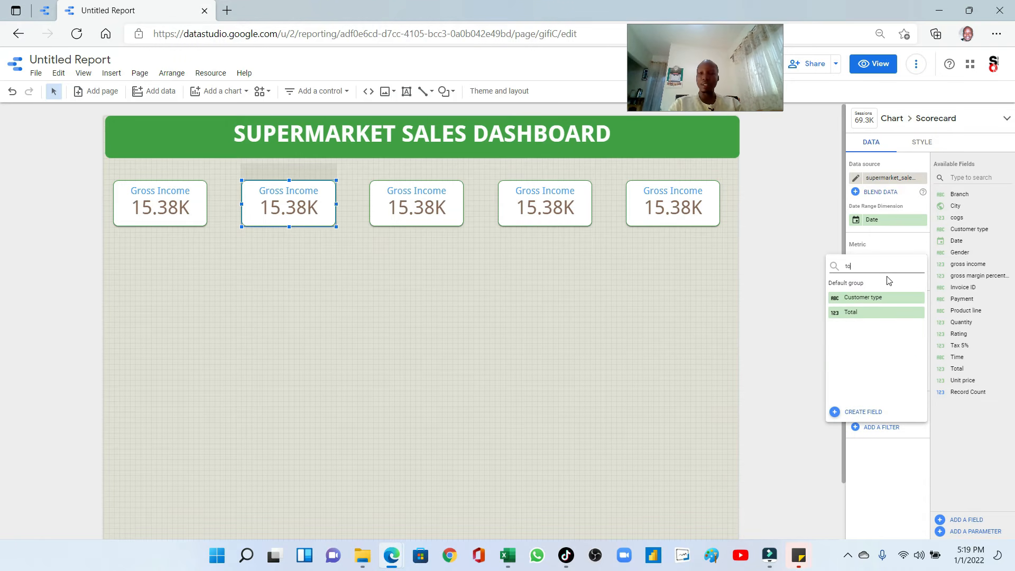
click(850, 314)
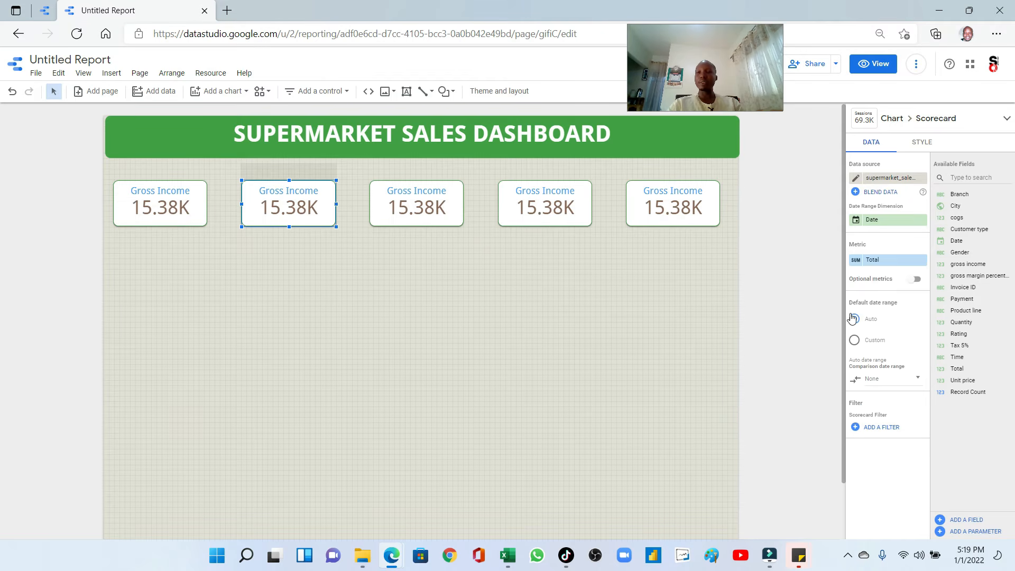
click(856, 261)
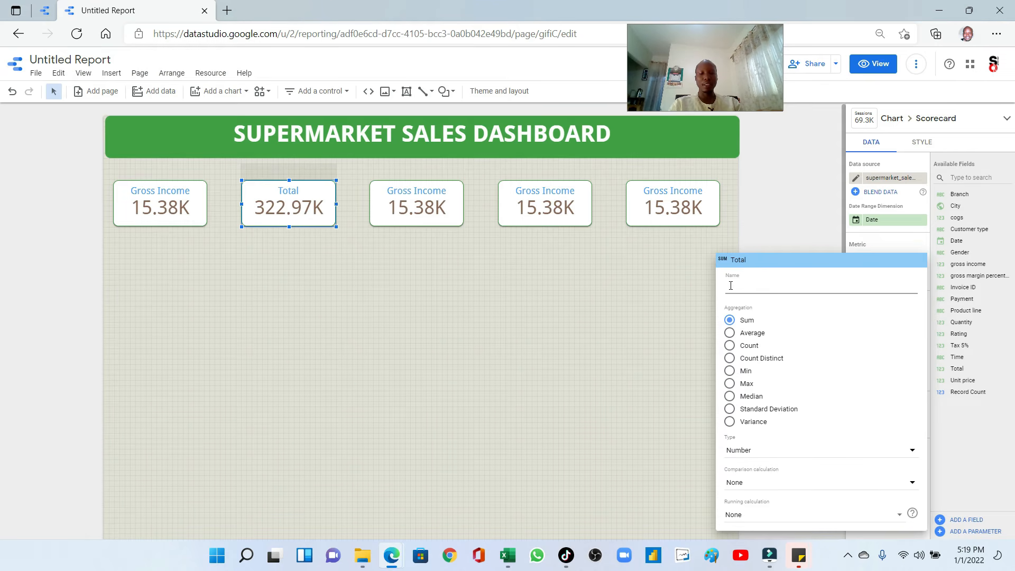
text(Sales)
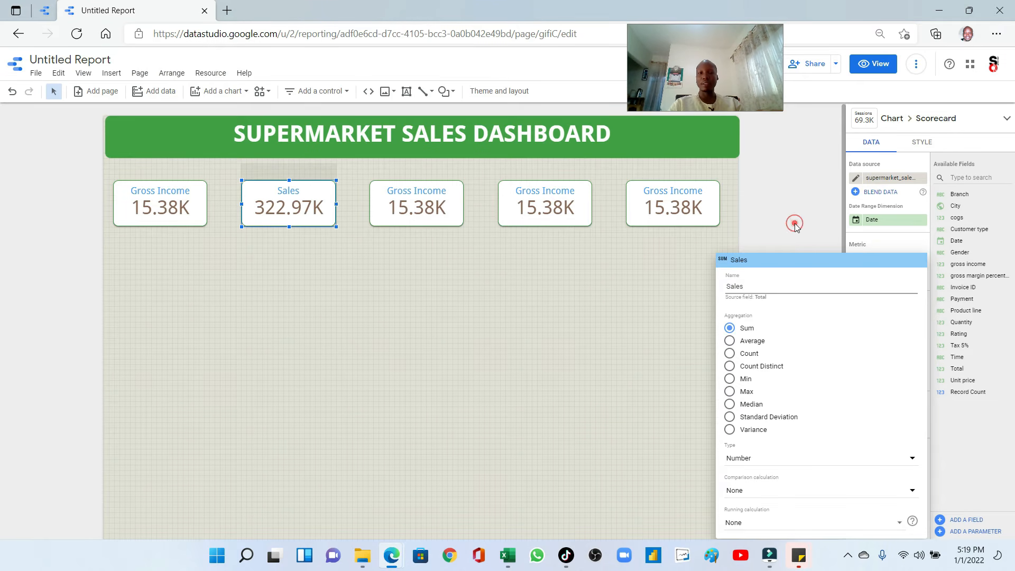
click(796, 224)
Change the third scorecard's metric to cogs and name it COGS
click(445, 205)
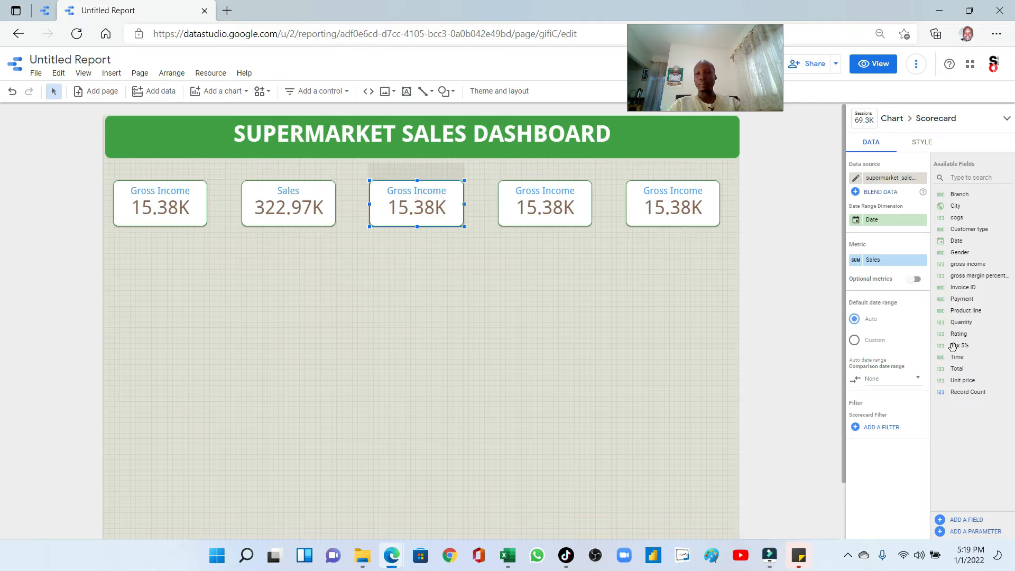
click(873, 263)
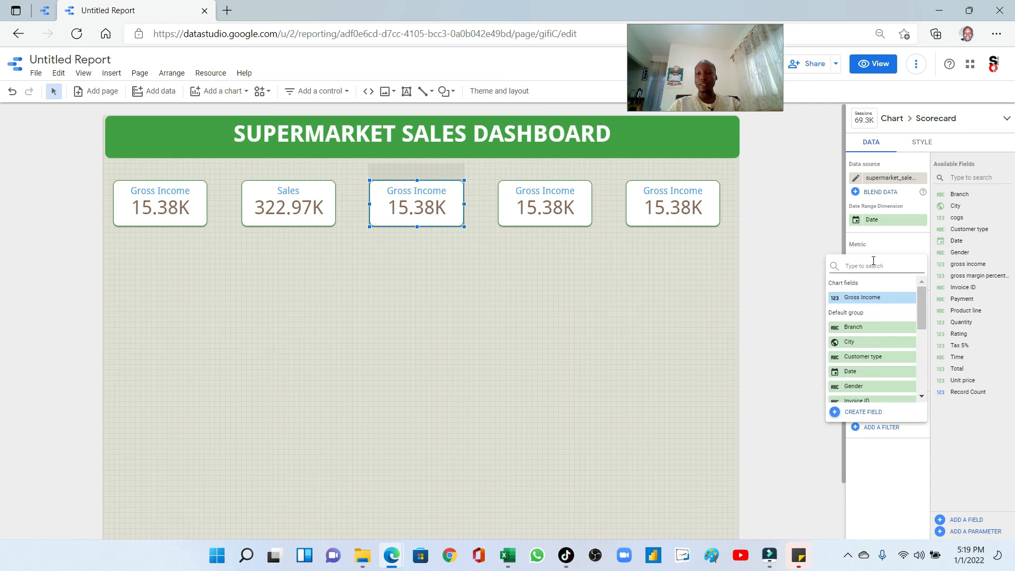
text(cog)
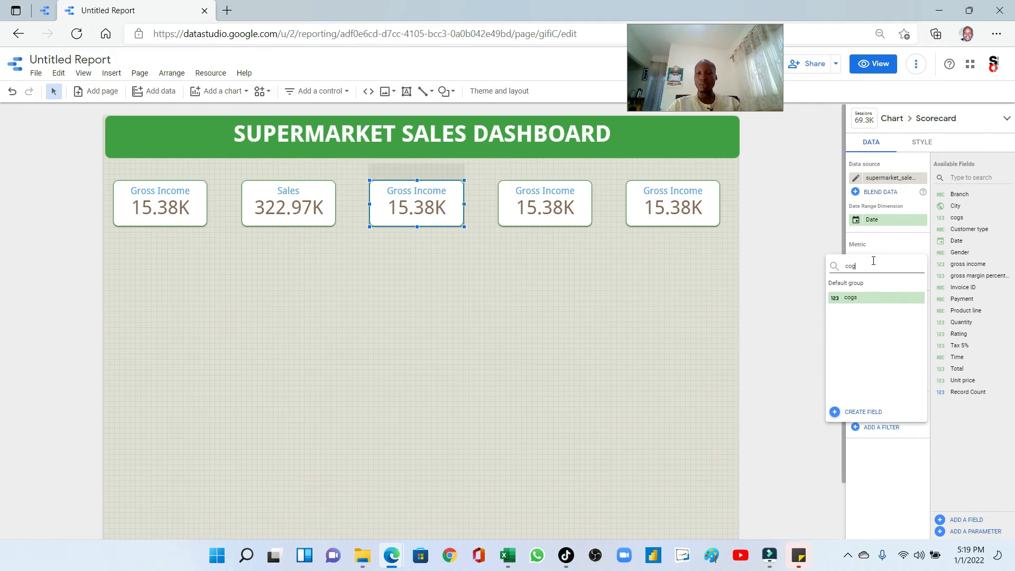
click(847, 295)
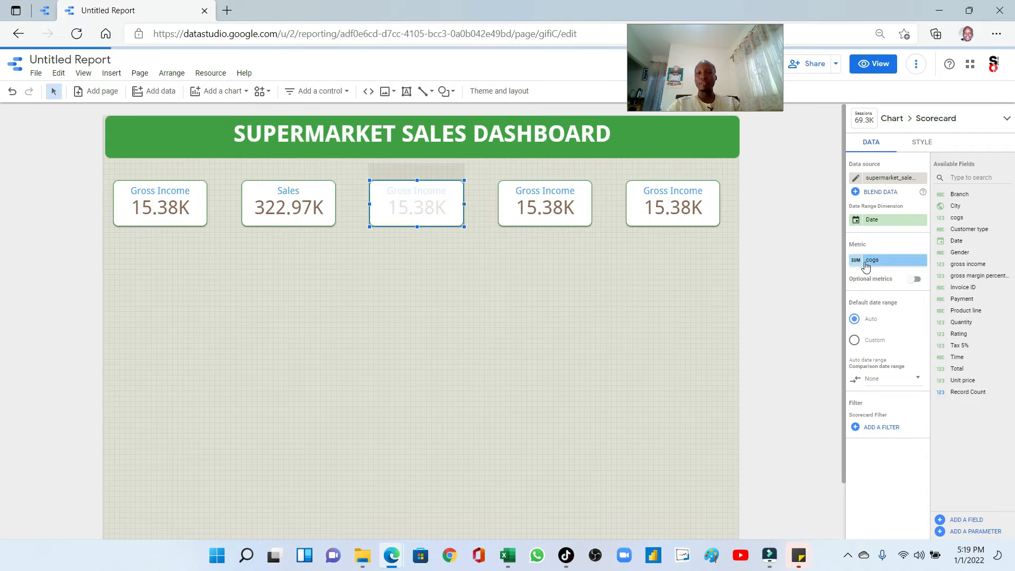
click(857, 262)
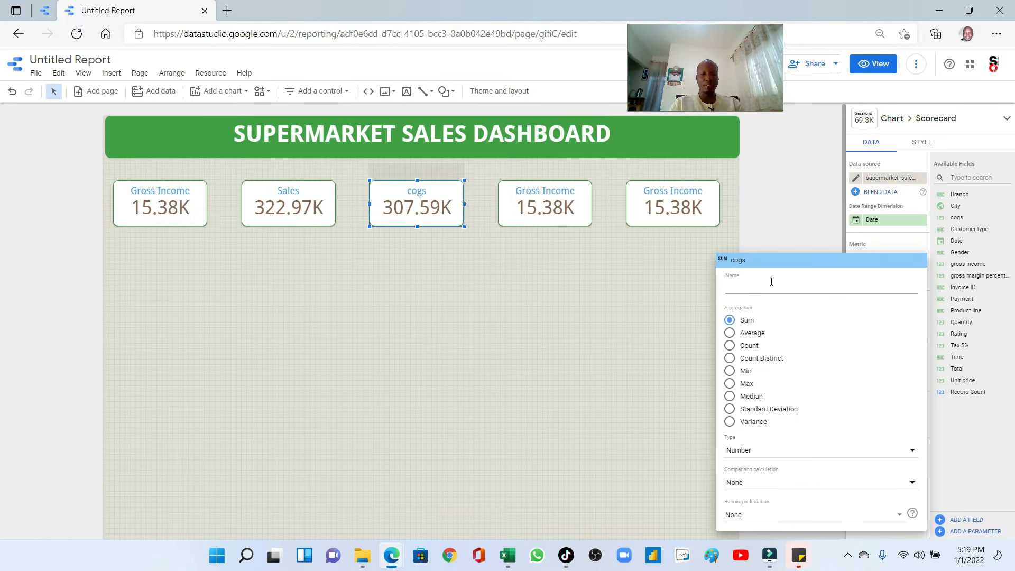
text(OCGS)
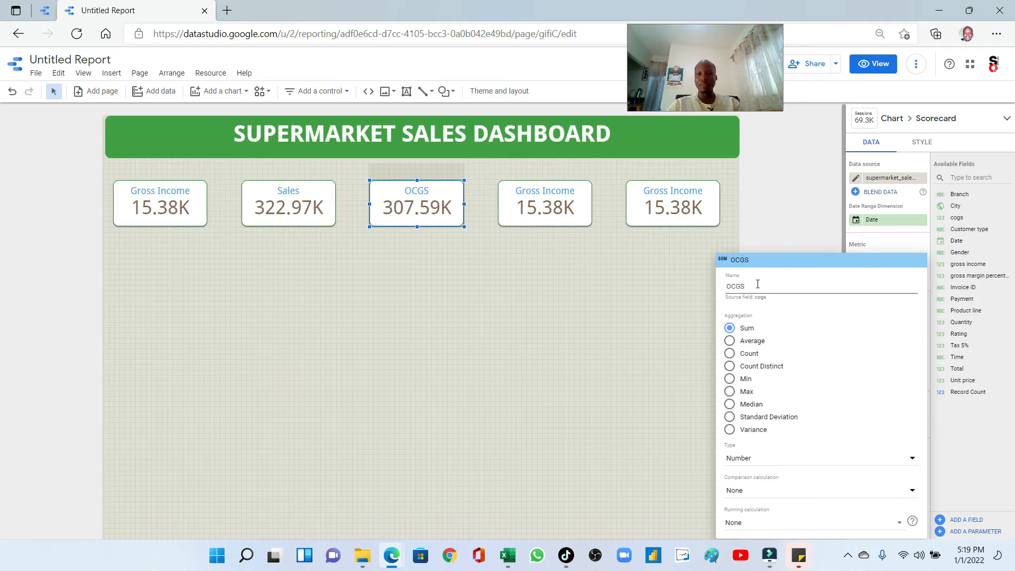
text(COGS)
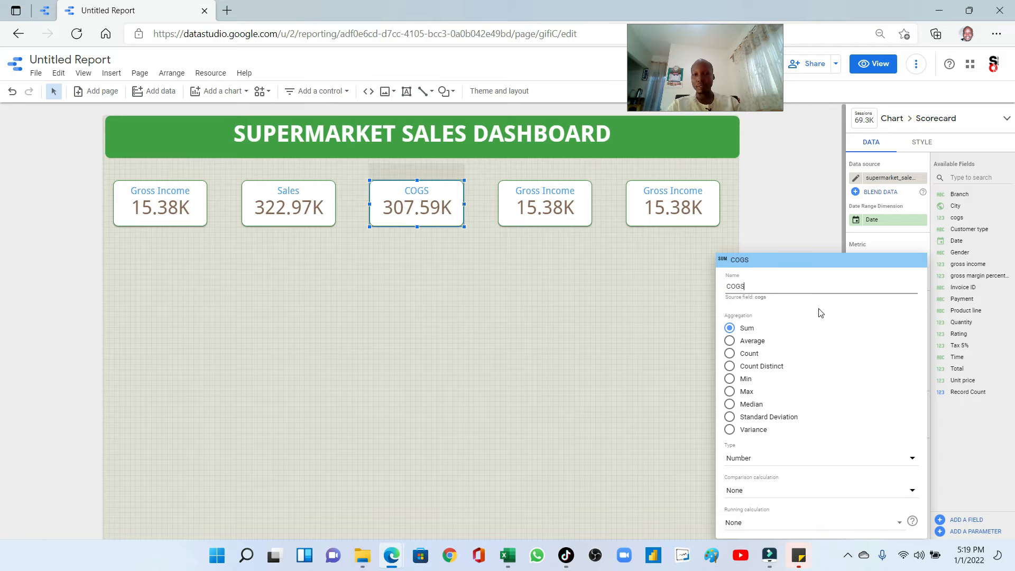
click(778, 216)
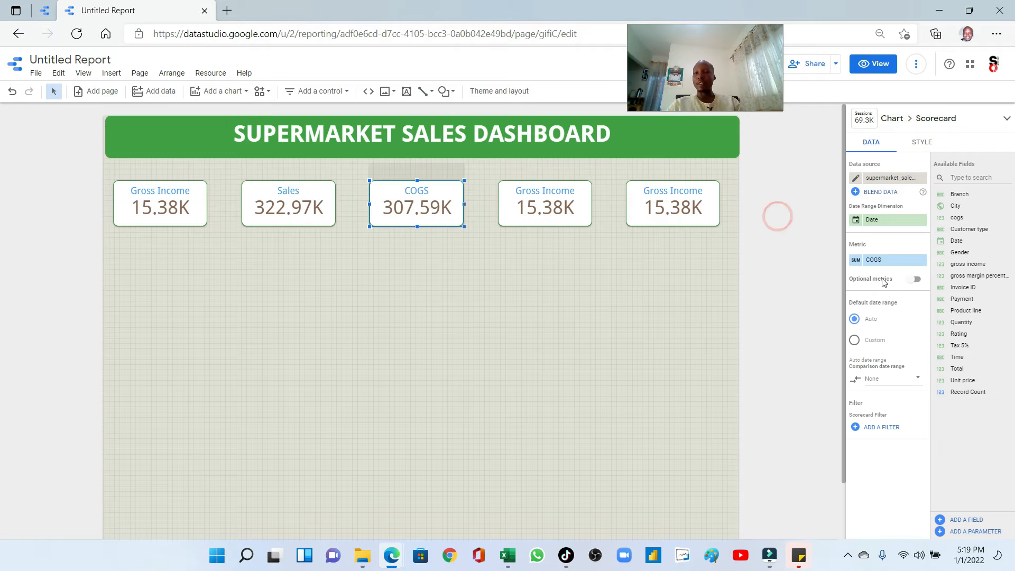
click(527, 212)
click(427, 201)
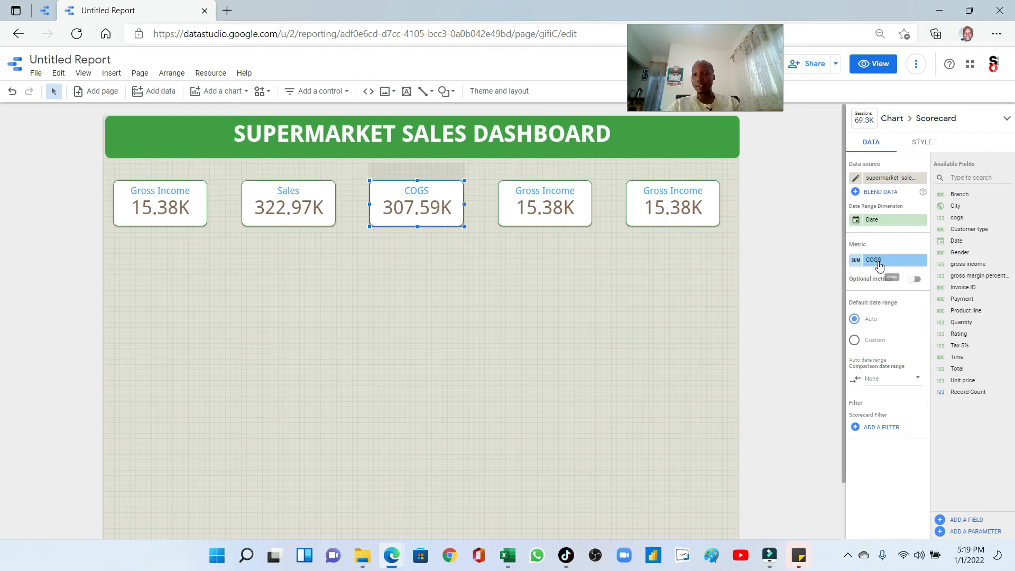
Change the fourth scorecard's metric to Invoice ID and aggregate it by Count
click(538, 209)
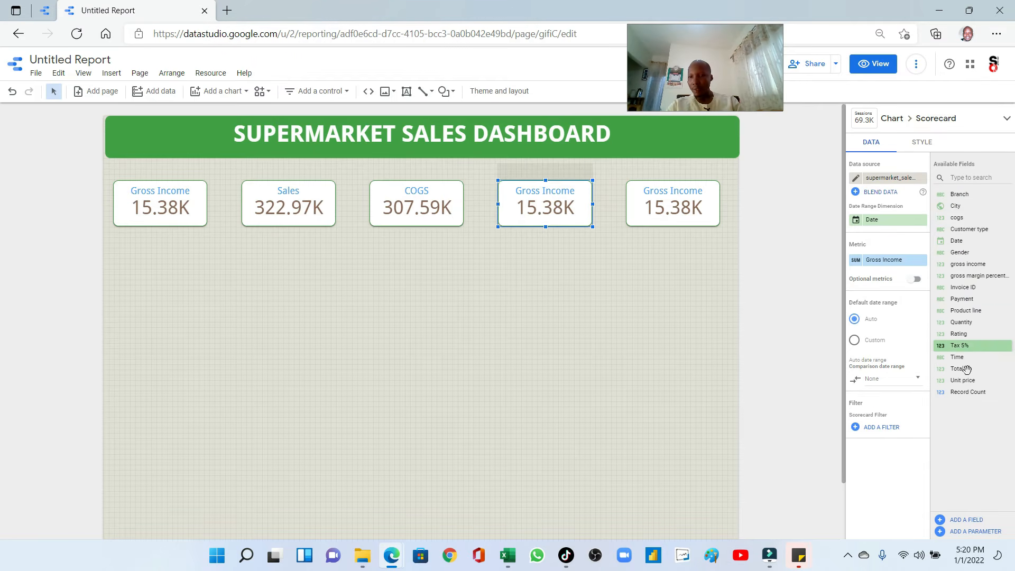
drag(965, 288, 884, 264)
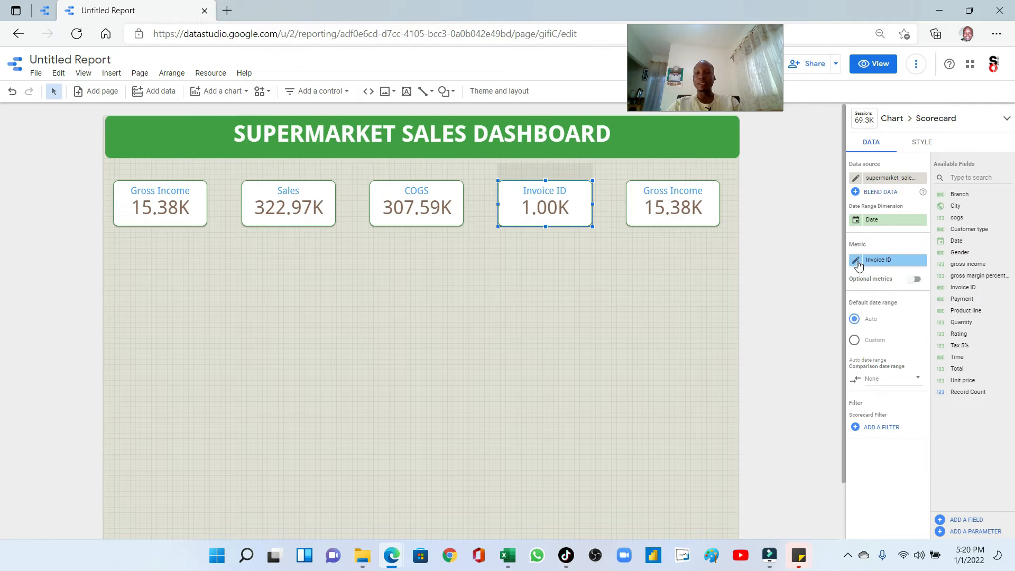
click(856, 261)
click(751, 321)
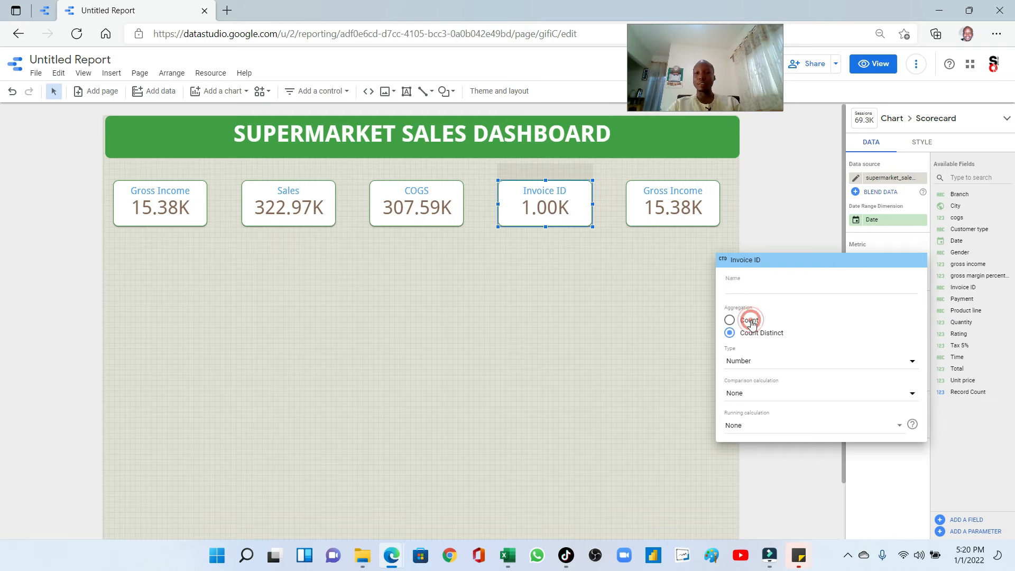
mouse_move(913, 432)
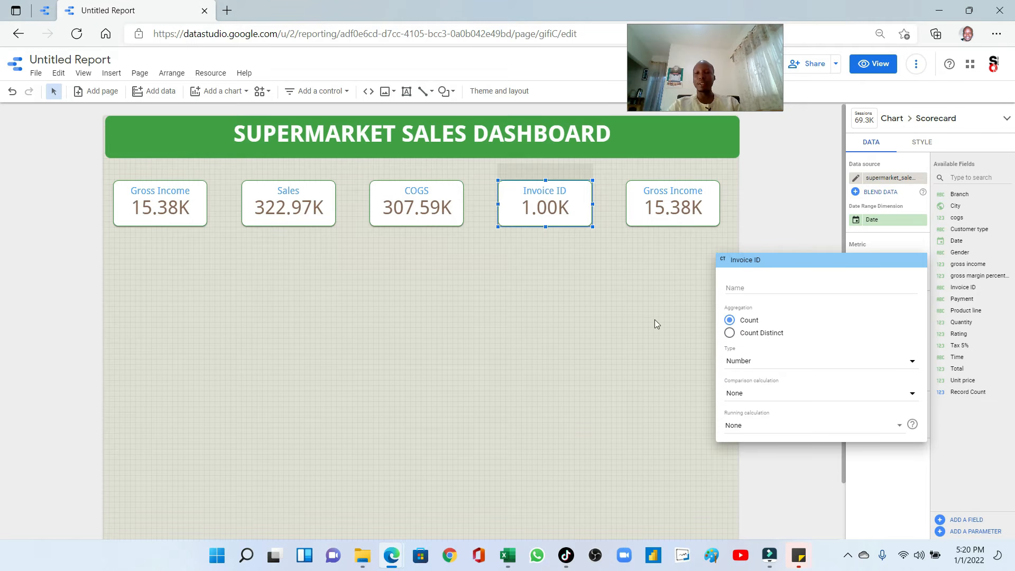
click(613, 301)
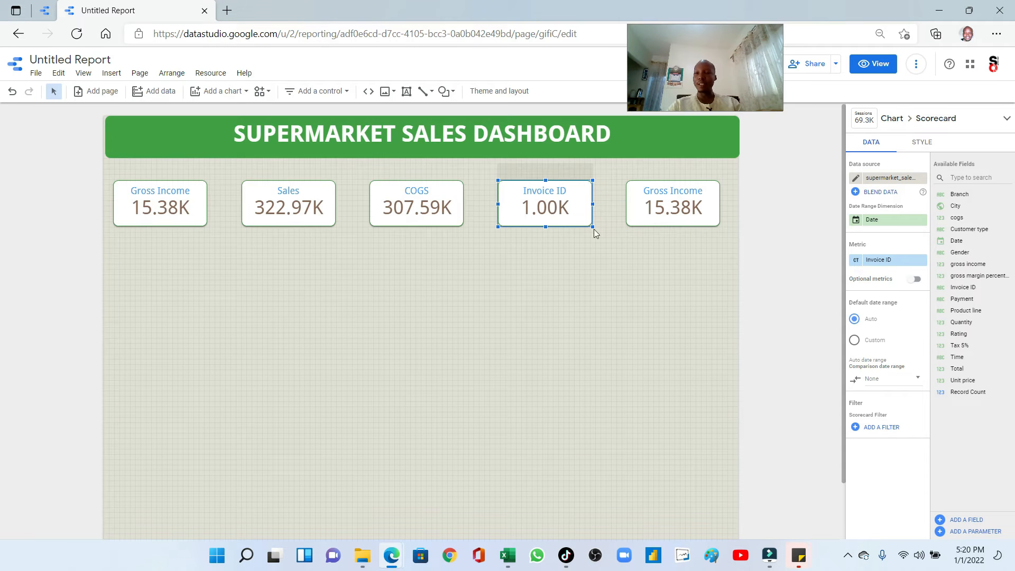
Set the Invoice ID scorecard's decimal precision to 0, and turn off compact numbers for it
click(924, 142)
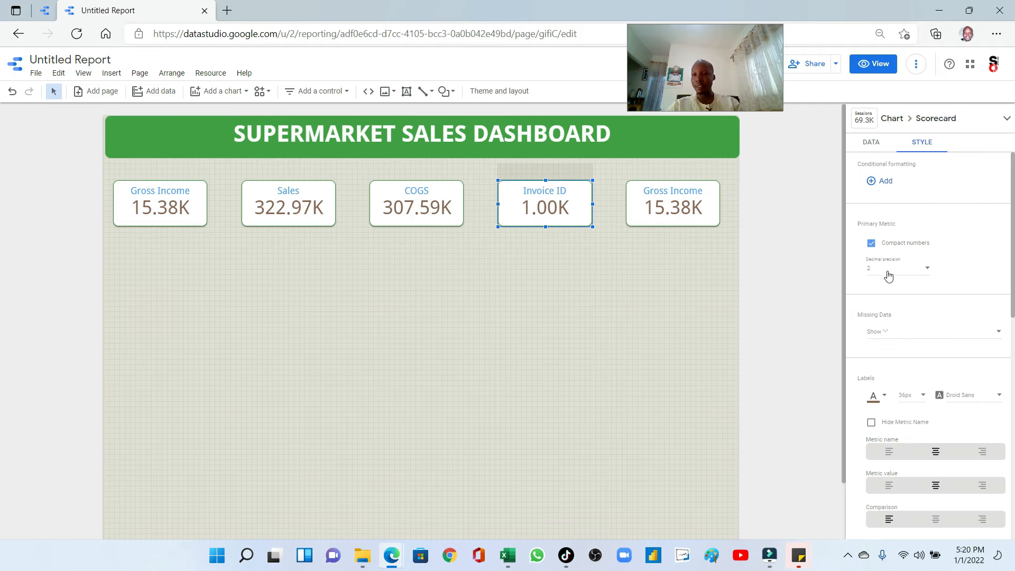
click(888, 274)
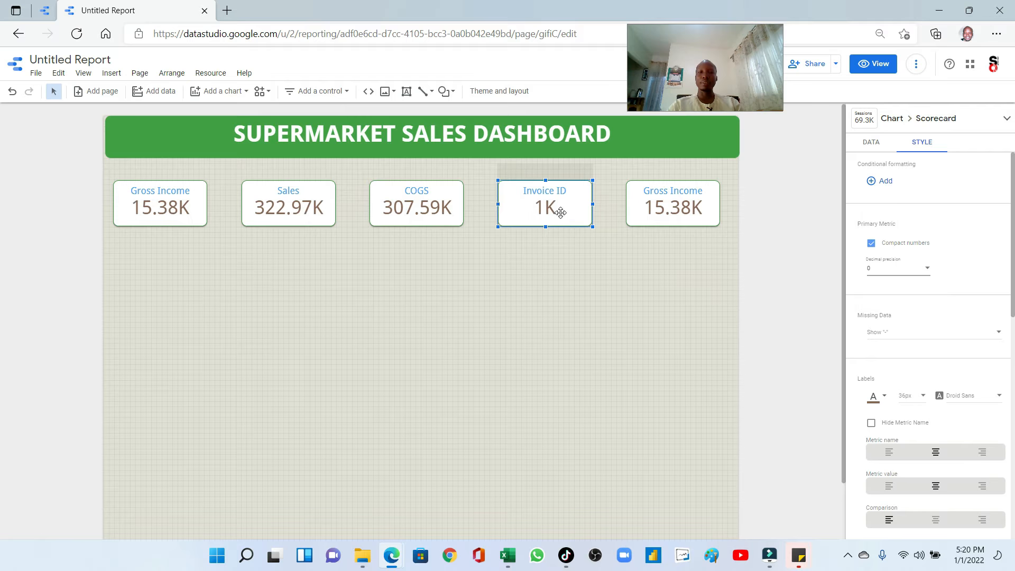
click(870, 243)
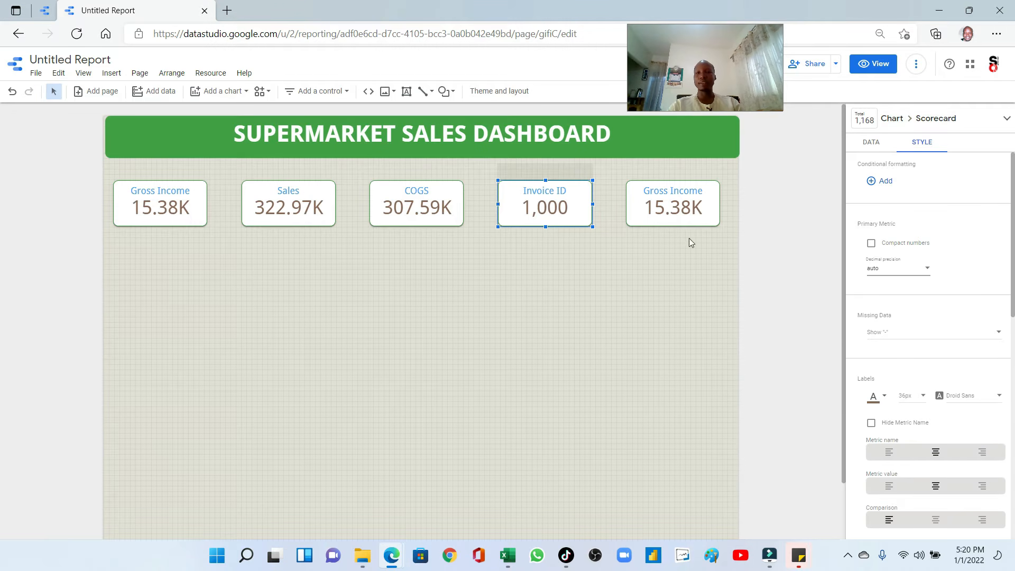
click(684, 207)
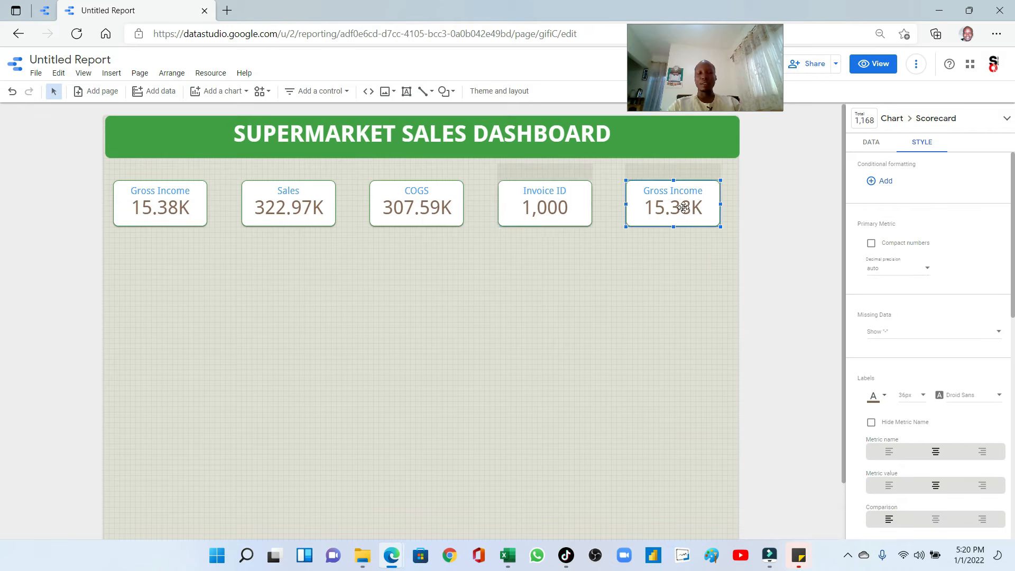
Name the Invoice ID scorecard's metric Transaactions
click(561, 191)
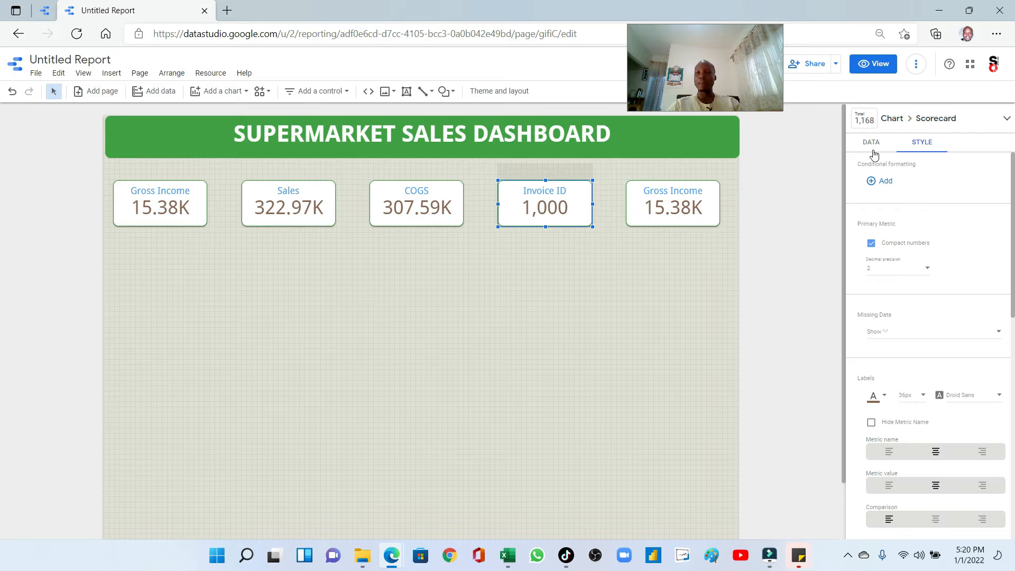
click(854, 262)
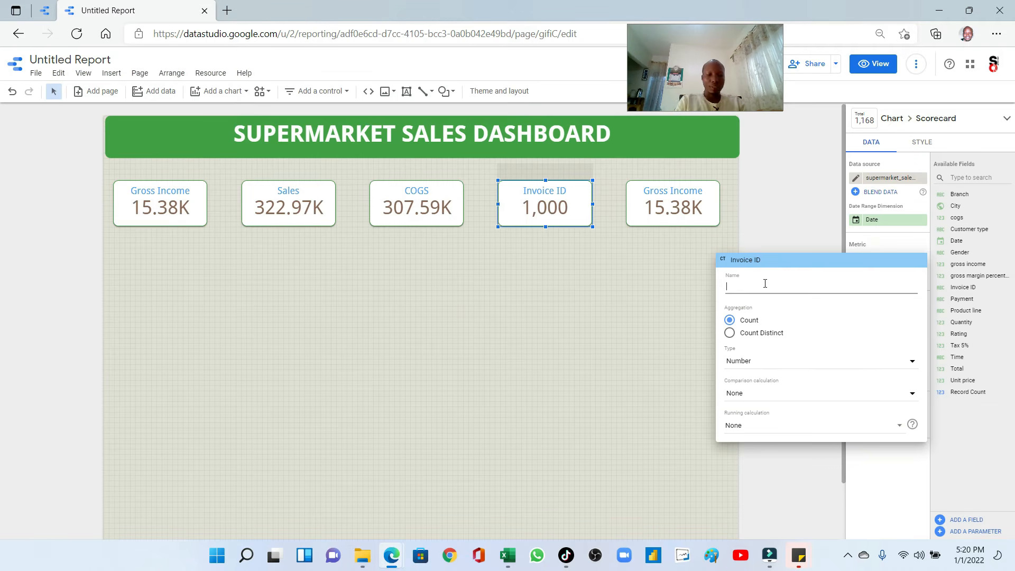
text(Tra)
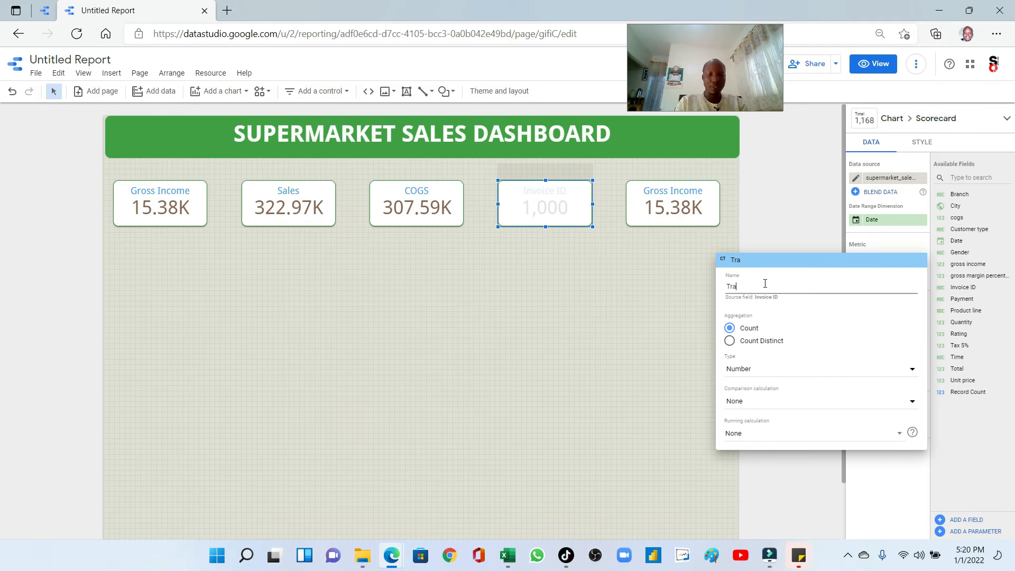
text(nsaactions)
click(780, 209)
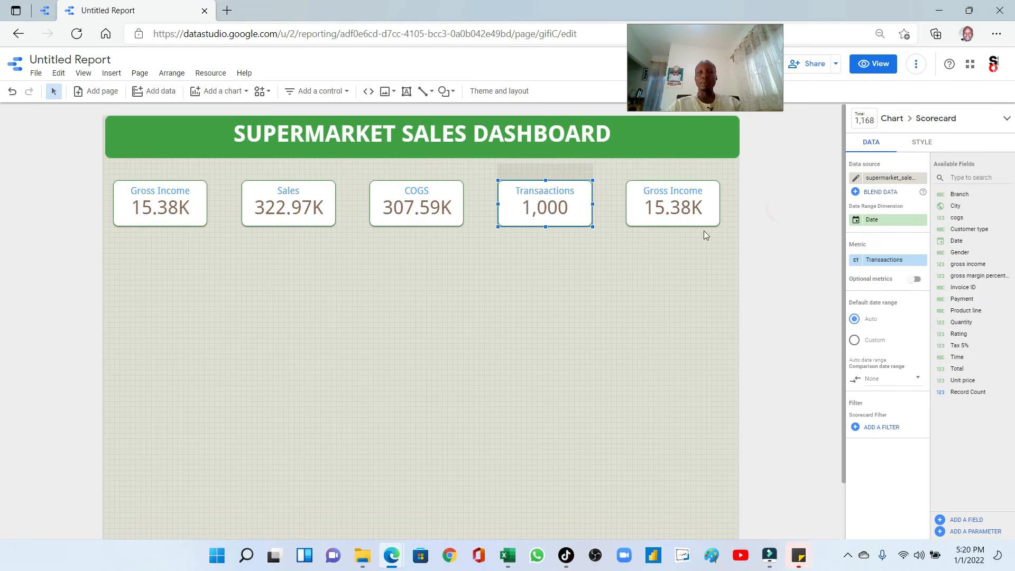
Change the fifth scorecard's metric to Quantity, following the example dashboard, and name it QTY SOLD
click(45, 10)
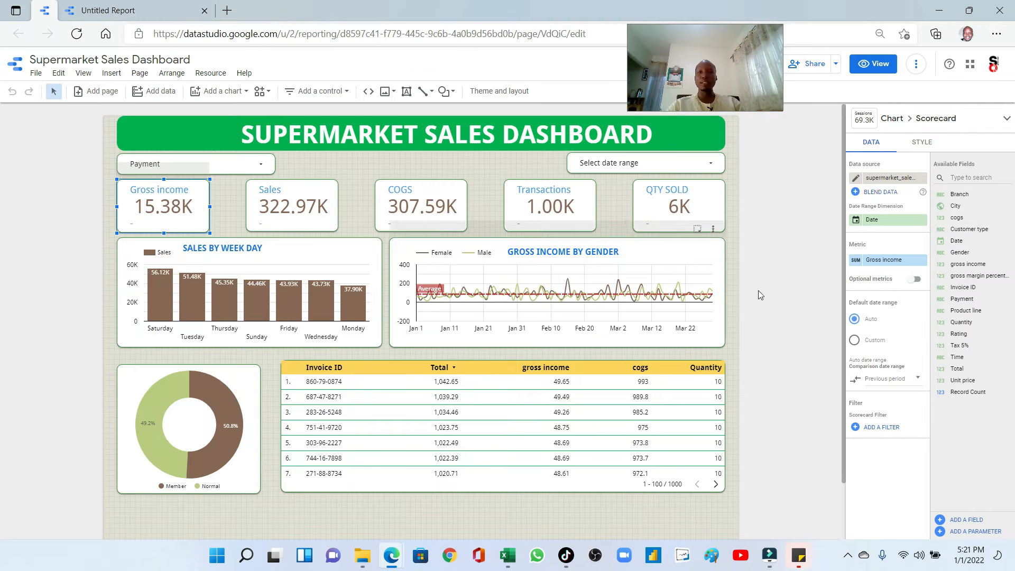
click(116, 11)
click(686, 208)
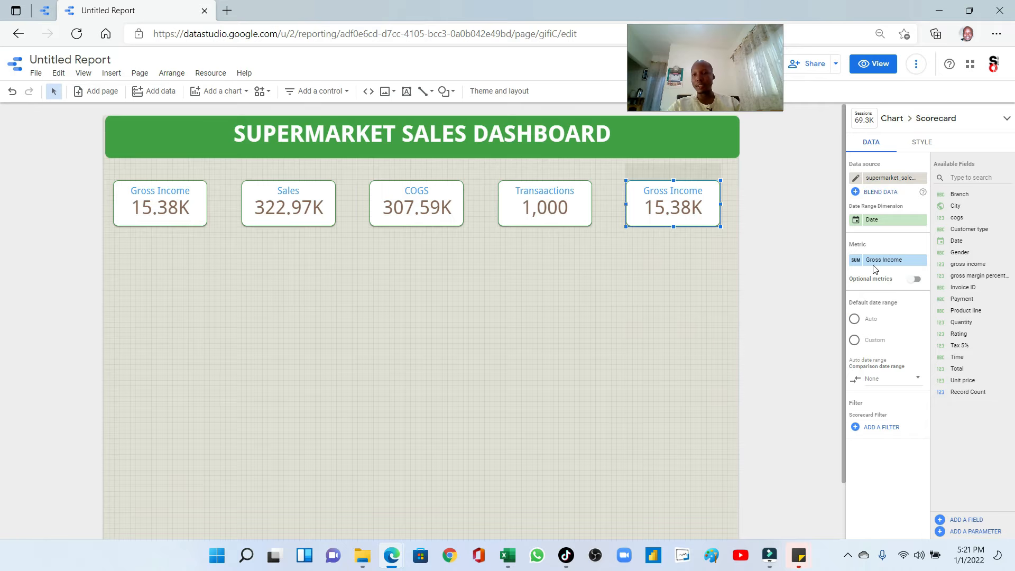
drag(962, 323, 891, 260)
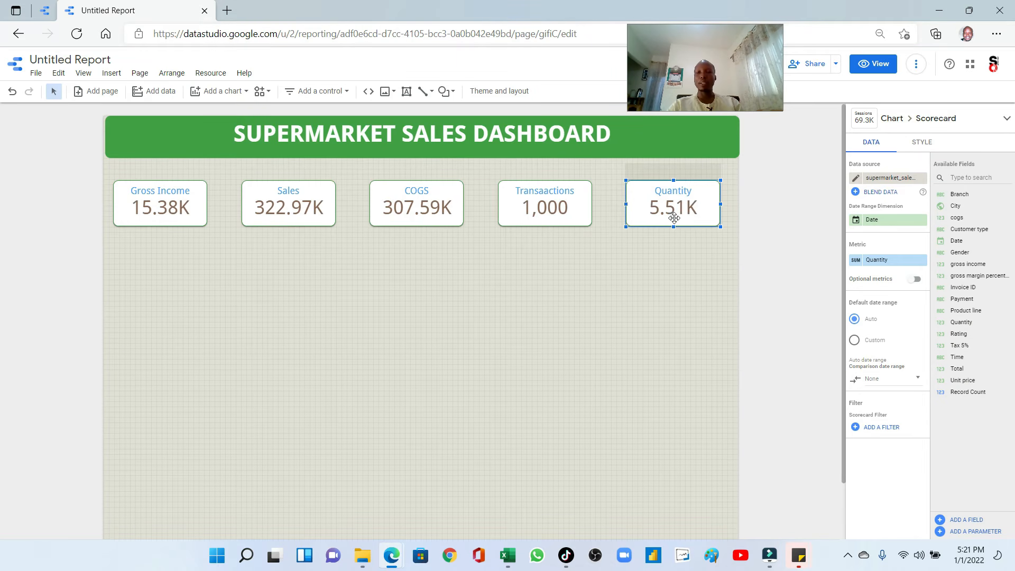
click(856, 260)
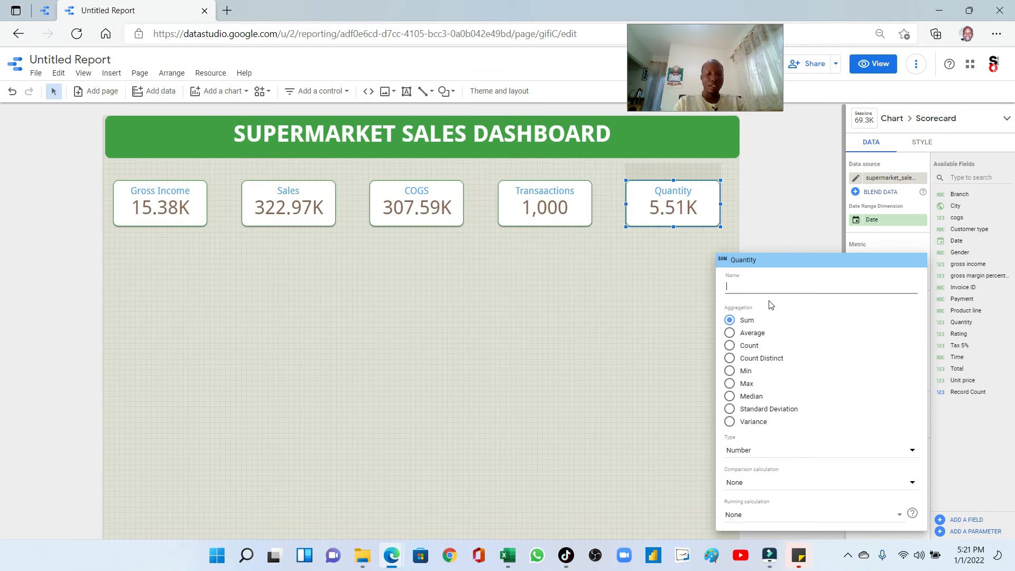
text(QTY)
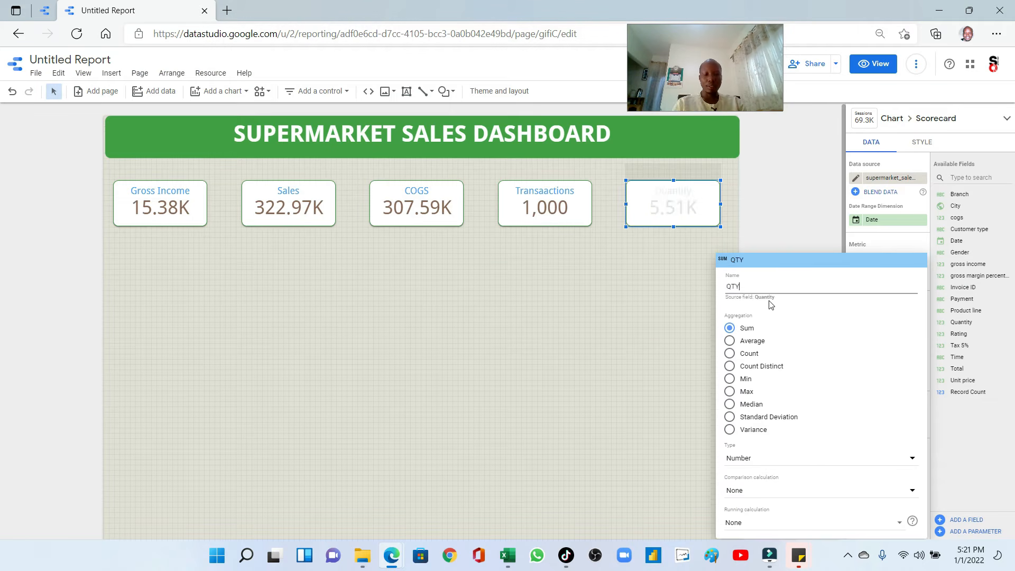
text( SOLD)
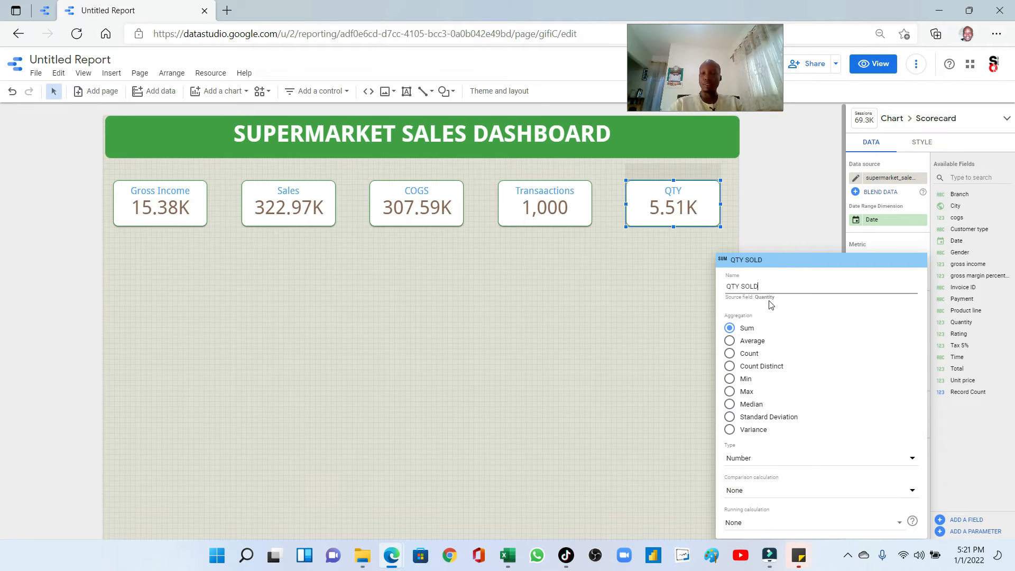
click(803, 199)
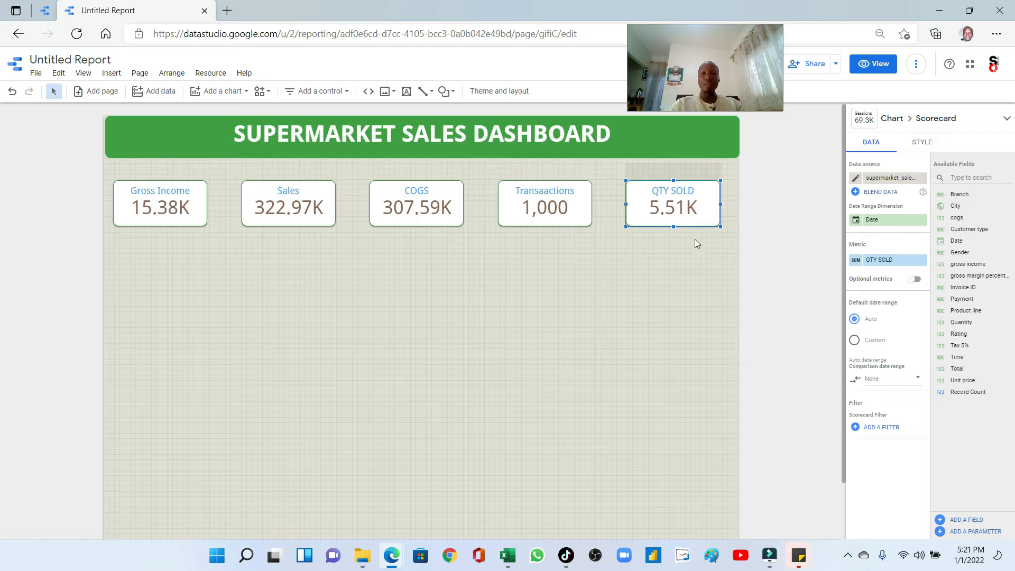
click(470, 273)
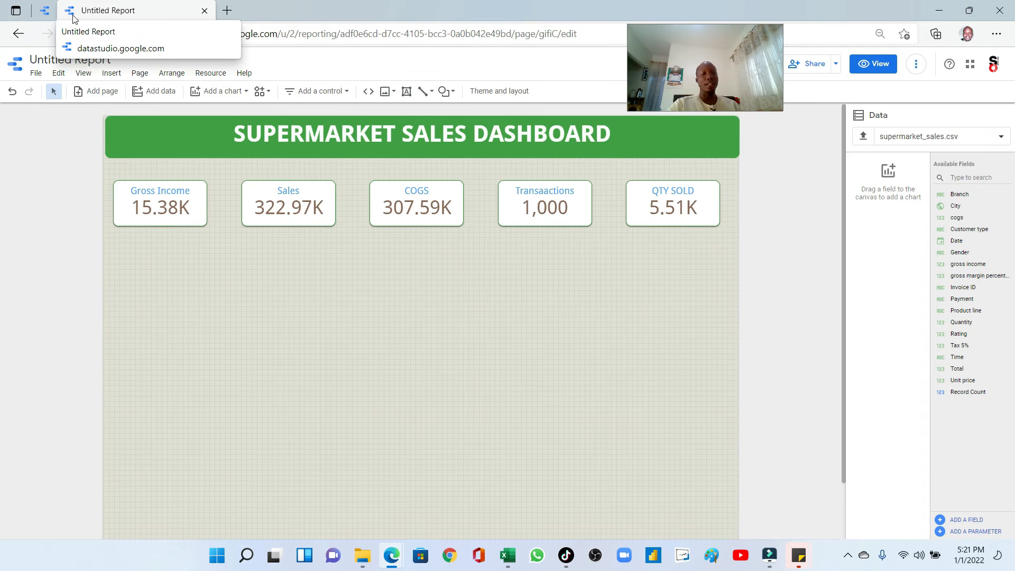
Check the example dashboard's layout, and draw a smoothed line chart in the empty area below the scorecards
click(45, 11)
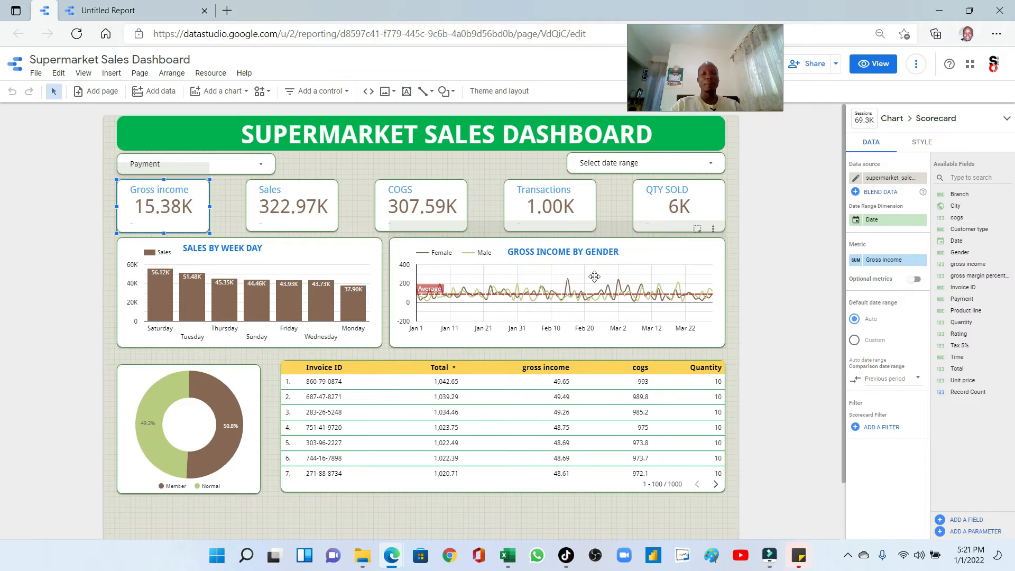
click(135, 14)
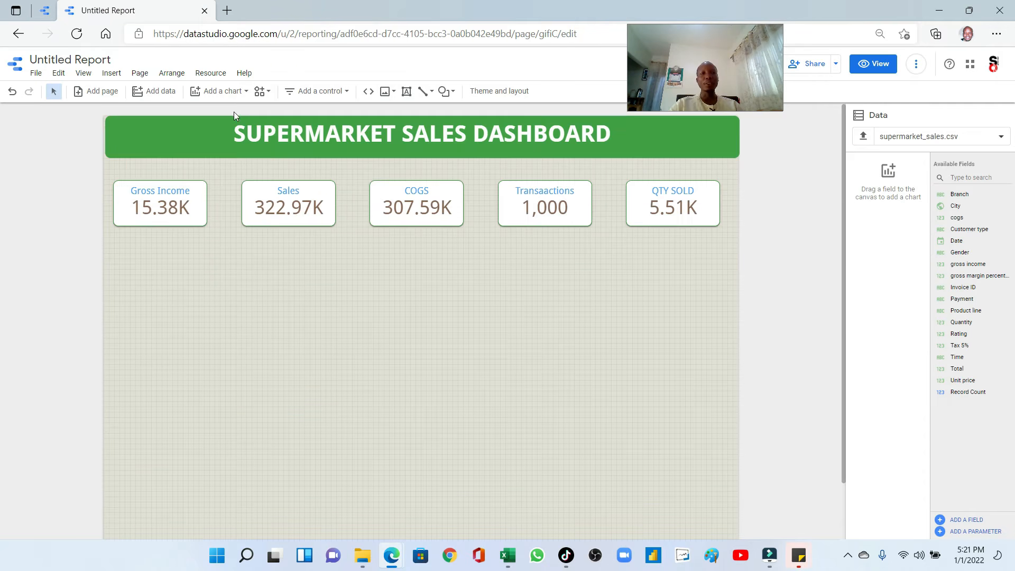
click(212, 275)
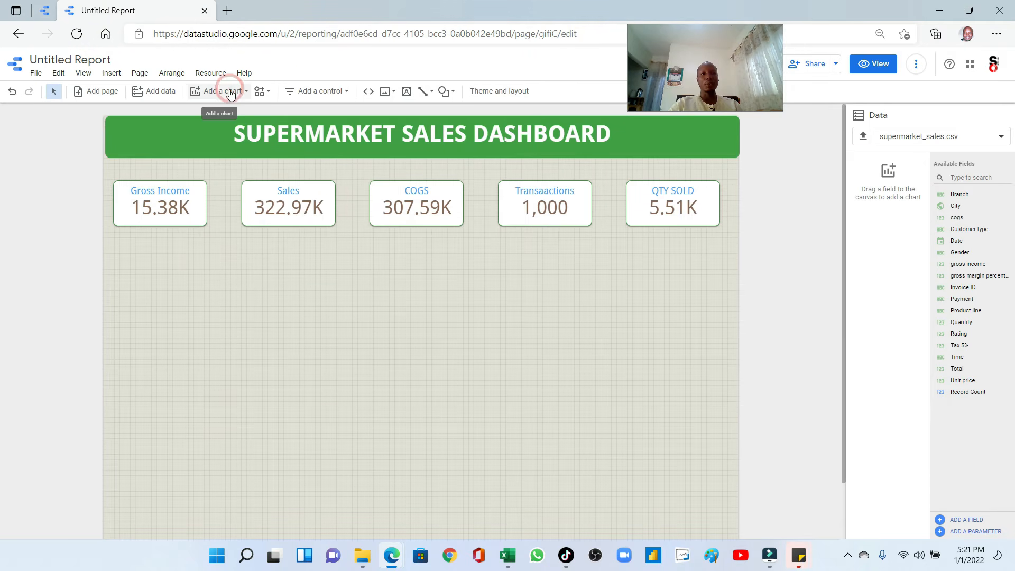
click(237, 93)
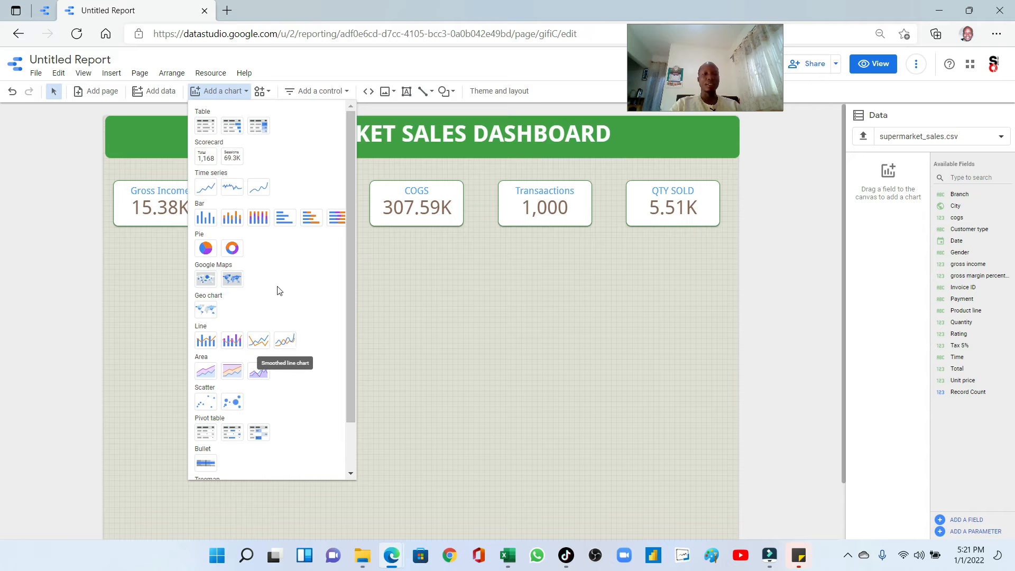
click(287, 341)
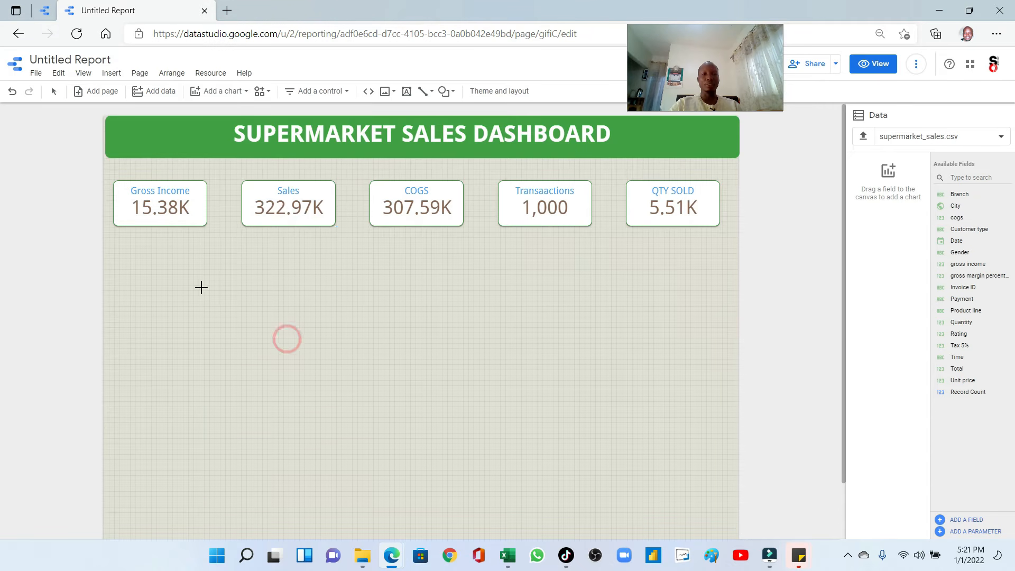
drag(143, 249, 537, 358)
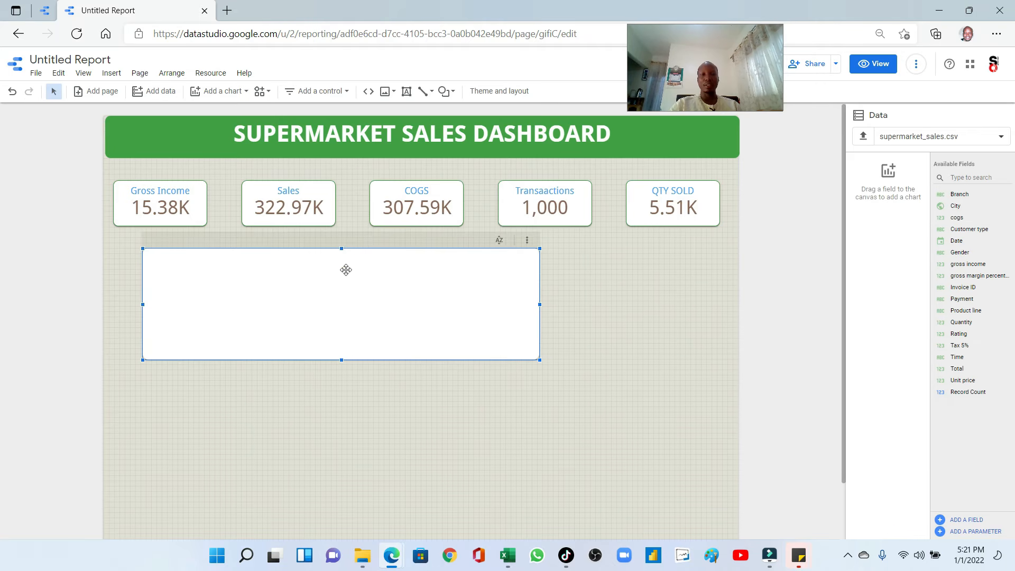
Move the line chart just beneath the scorecards so its right edge lines up with the QTY SOLD scorecard
drag(358, 249, 540, 259)
click(571, 405)
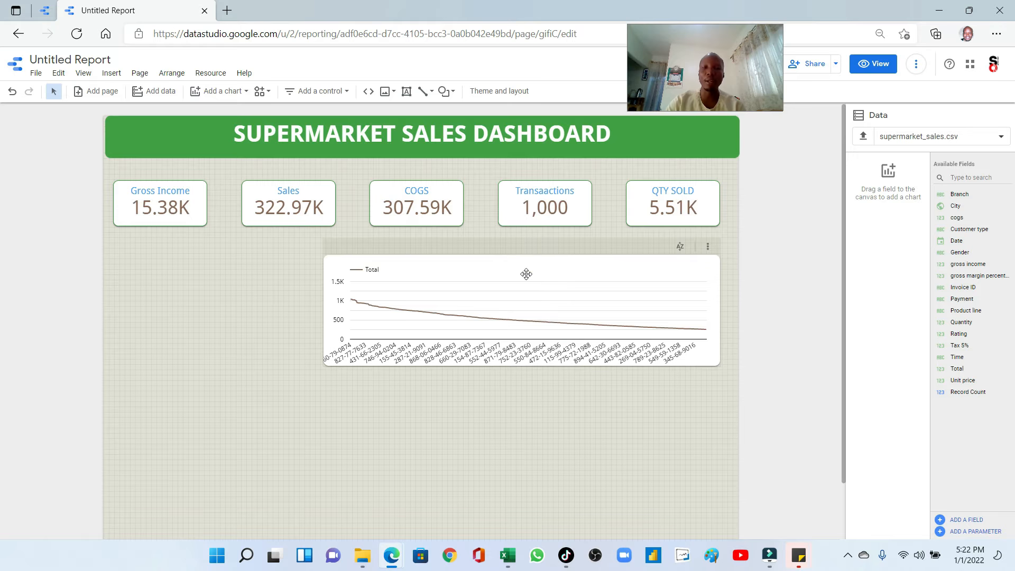
drag(527, 248, 528, 235)
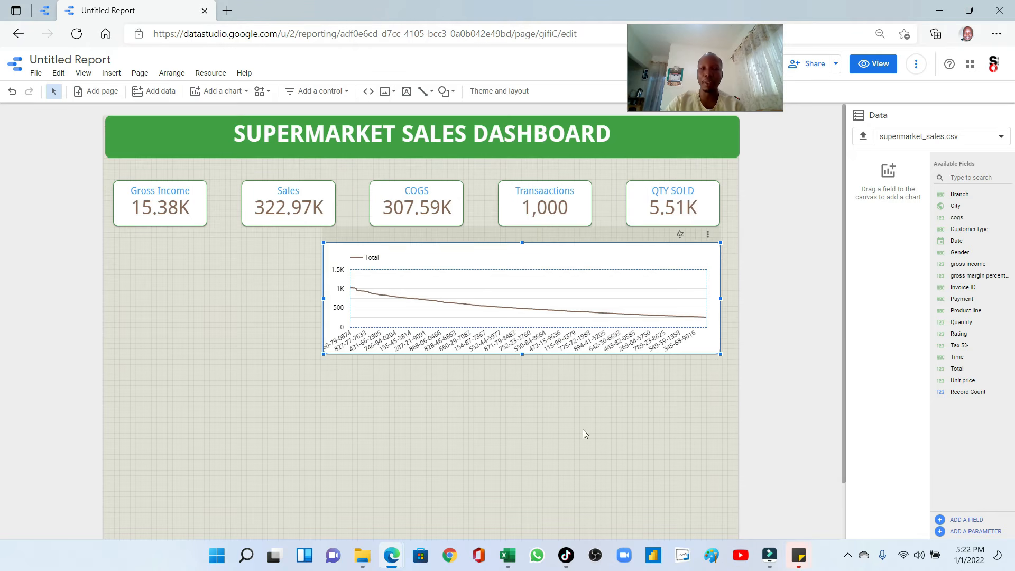
Check the example's Gross Income by Gender chart, and replace the line chart's Invoice ID dimension with Date
click(507, 341)
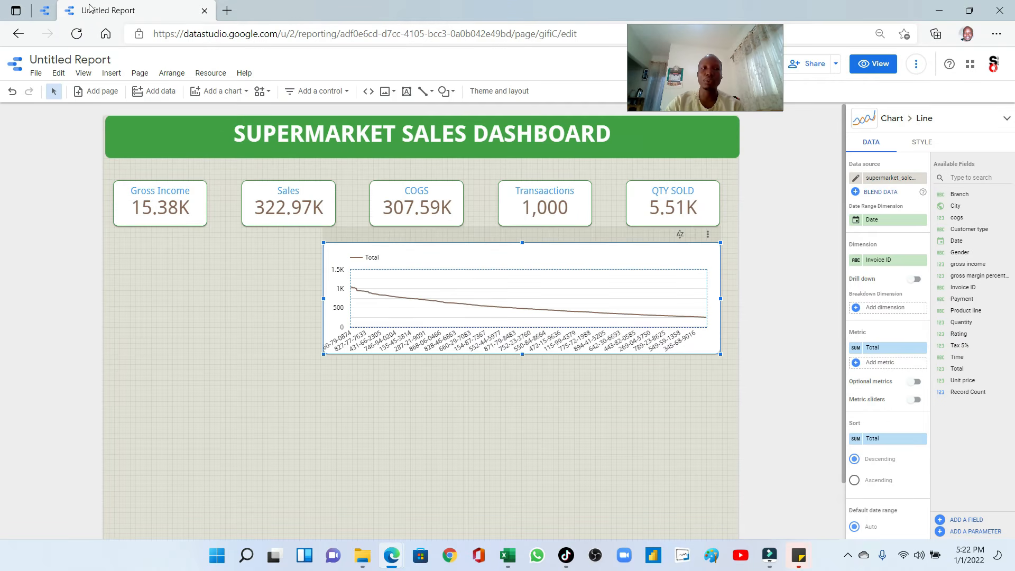
click(45, 11)
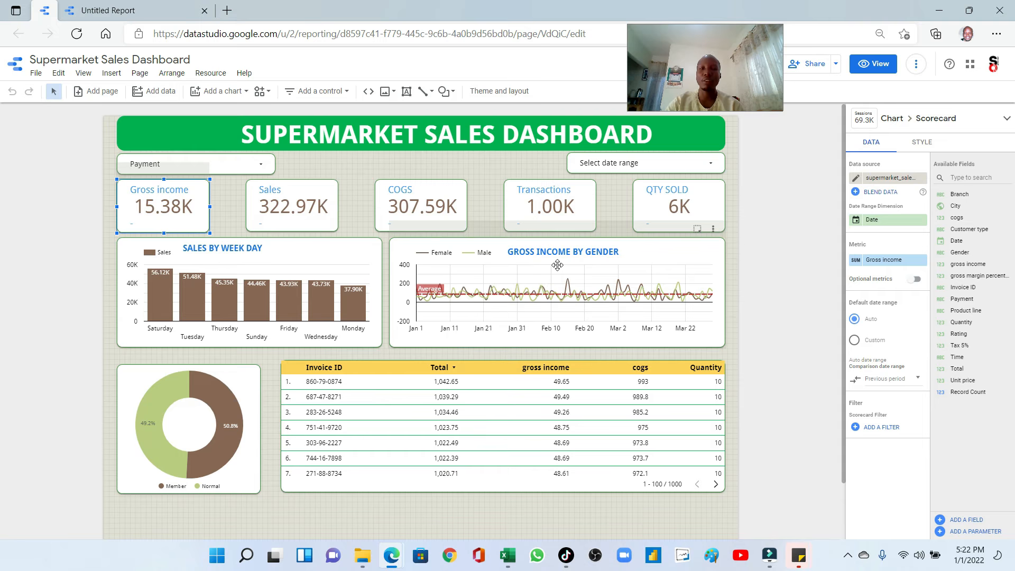
click(120, 11)
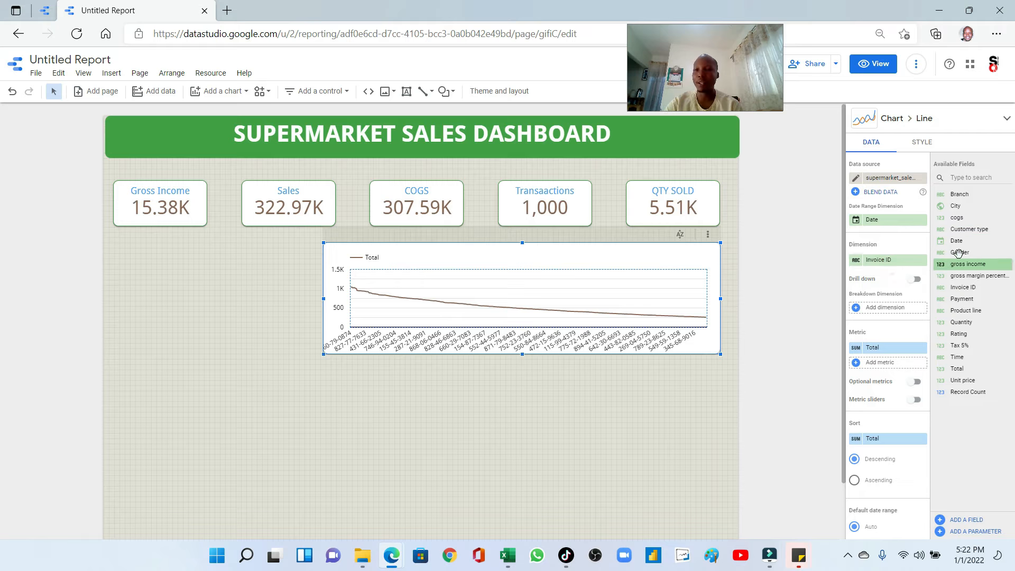
drag(954, 241, 885, 262)
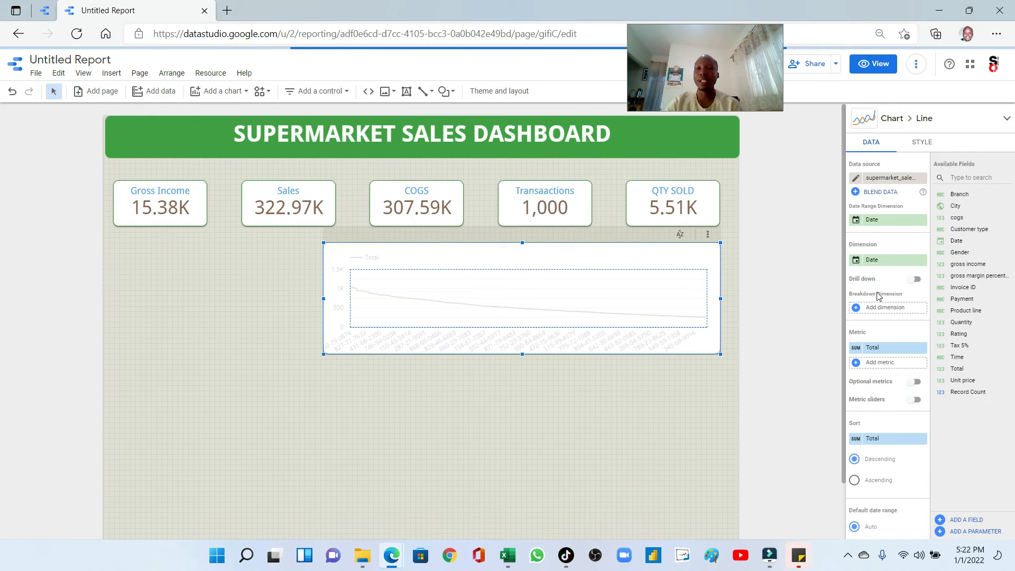
Set the line chart's Date dimension to the Month date type
click(856, 263)
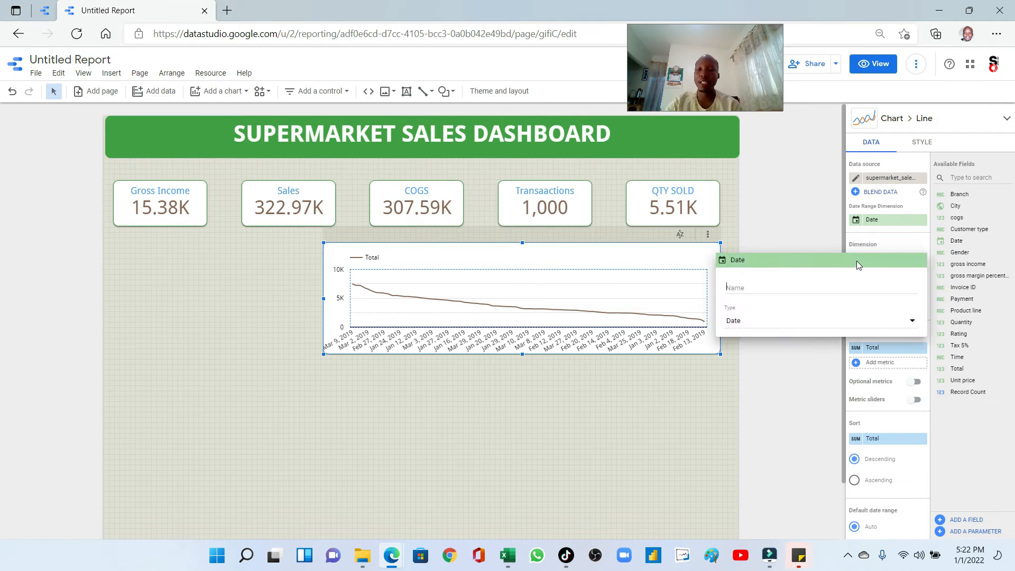
click(751, 321)
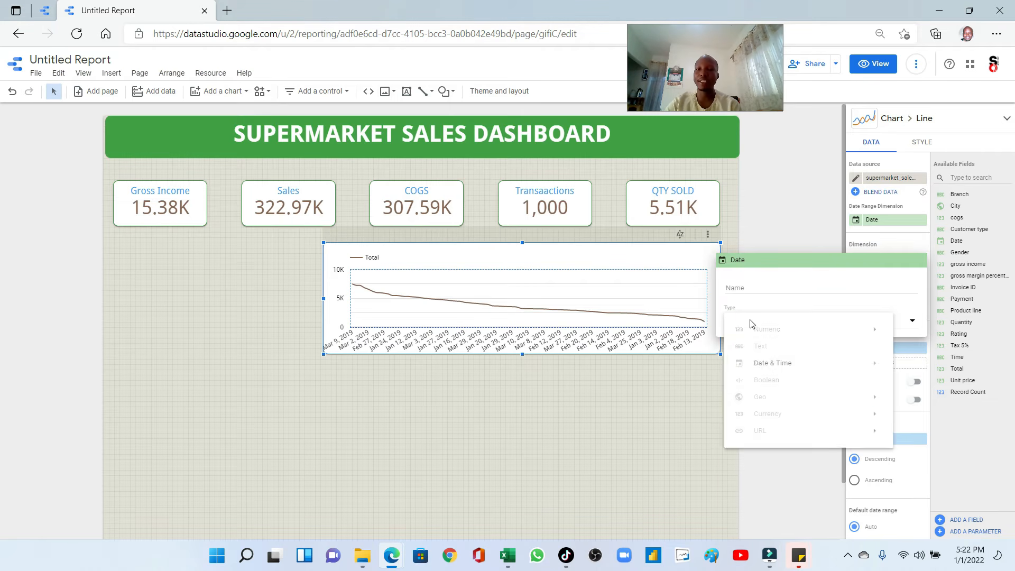
mouse_move(773, 368)
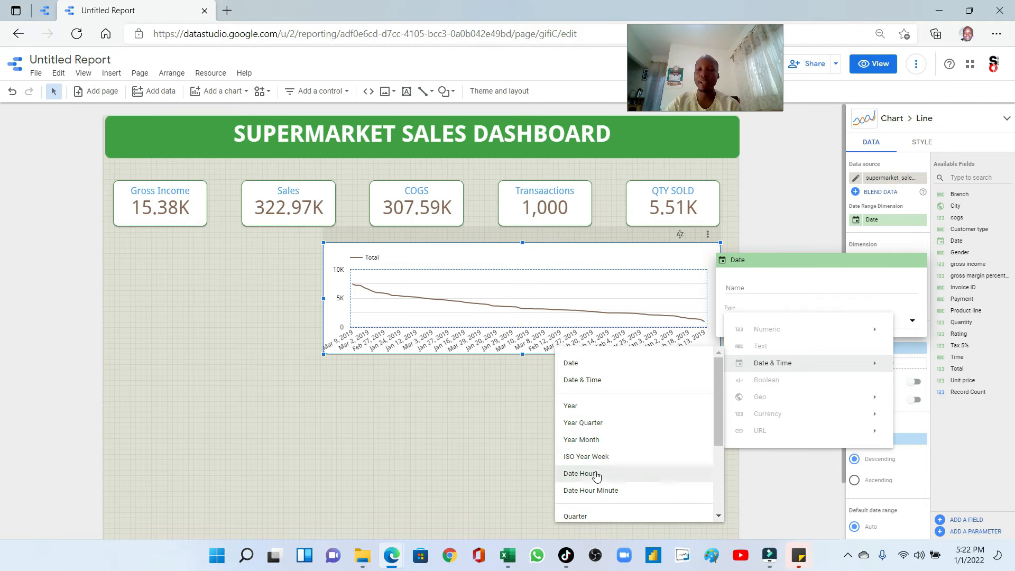
scroll(602, 454, down, 3)
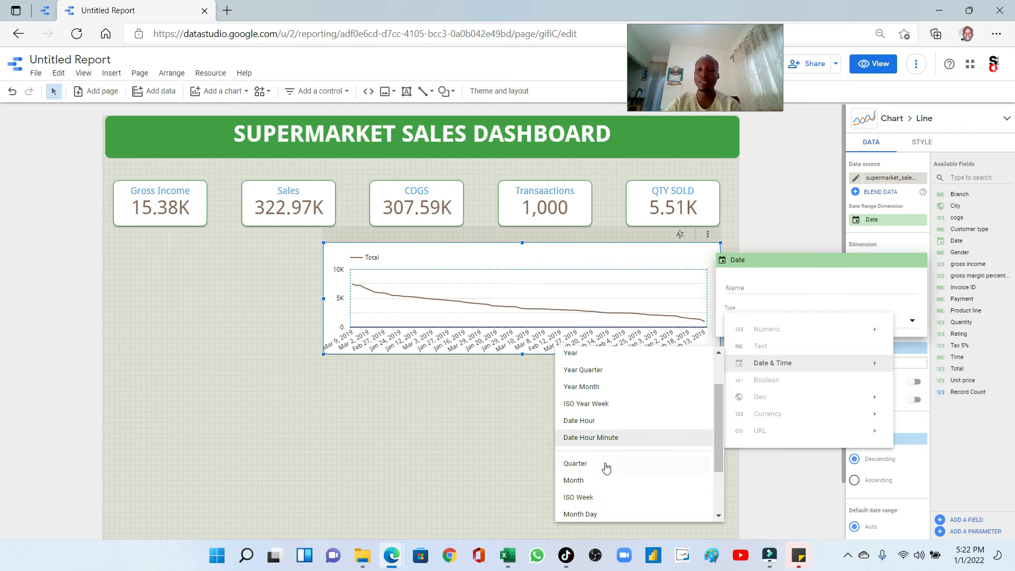
scroll(604, 439, up, 3)
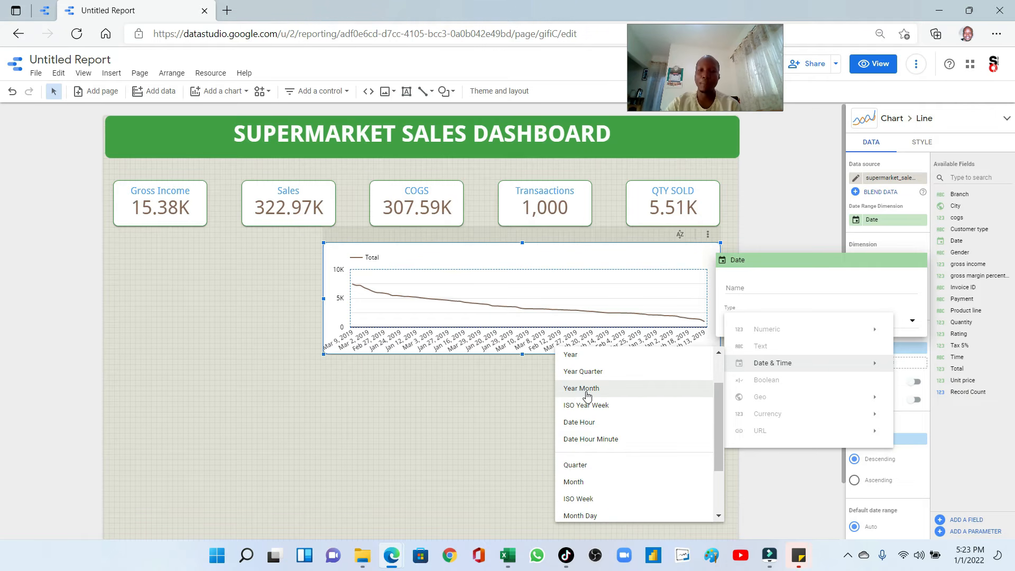
scroll(587, 396, up, 1)
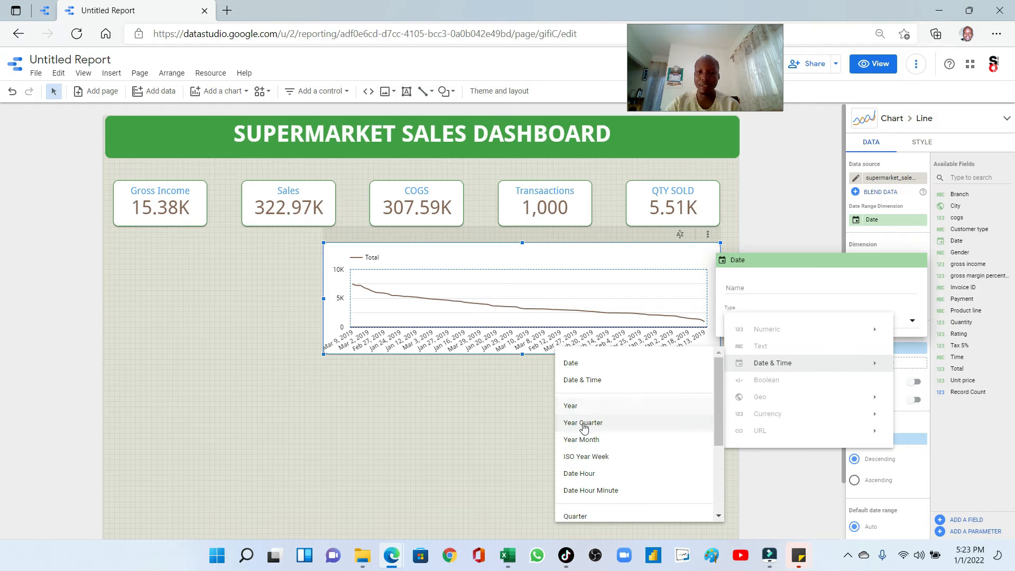
click(586, 480)
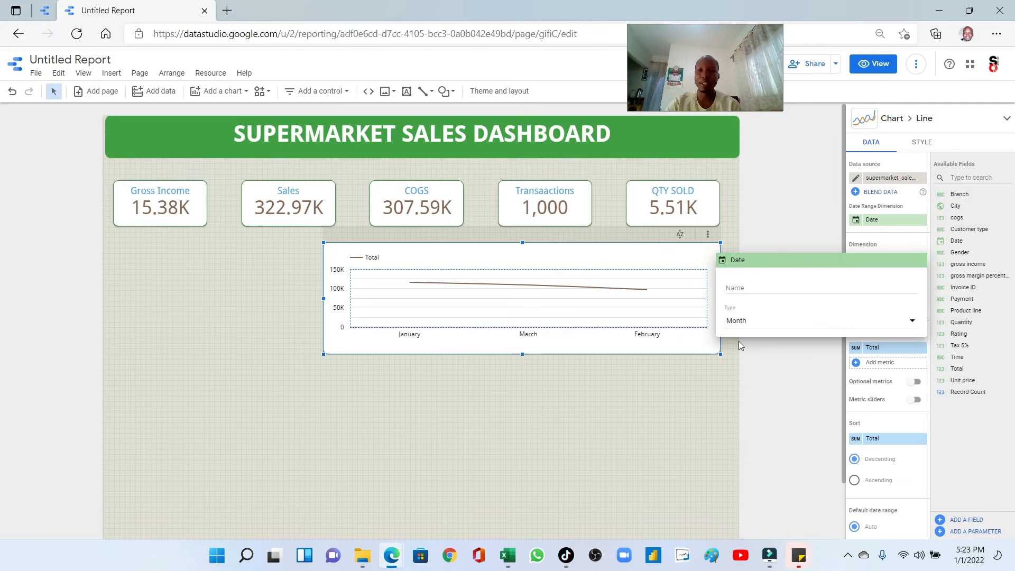
Try the Day of Week type for the line chart's Date dimension, and compare it with the example dashboard
click(736, 320)
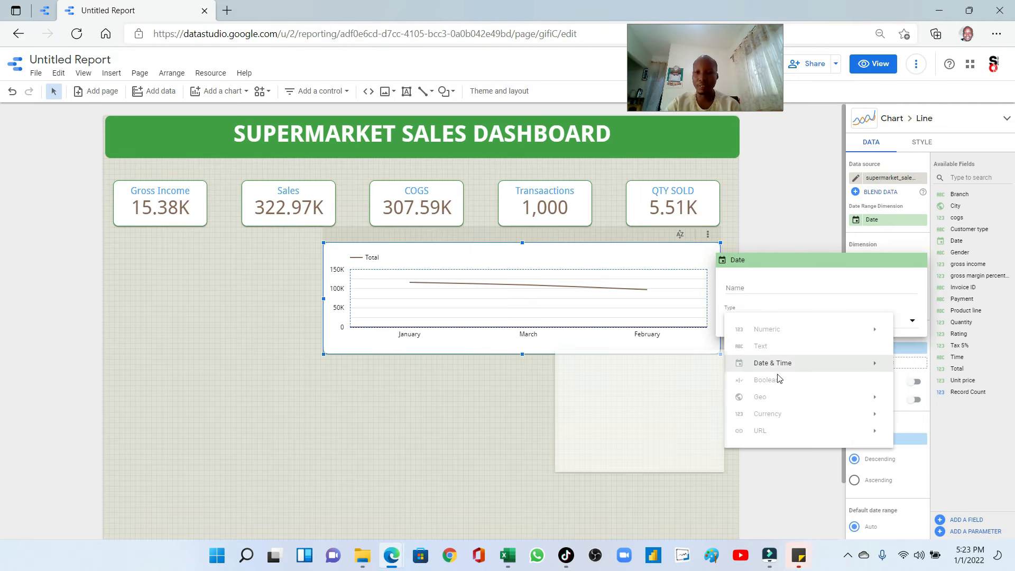
scroll(632, 423, down, 2)
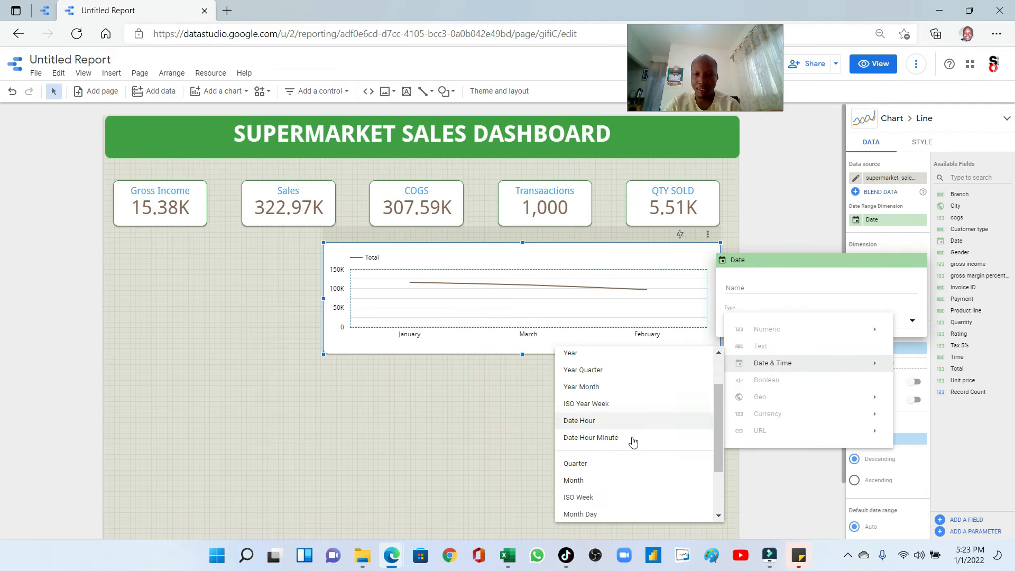
scroll(609, 501, down, 1)
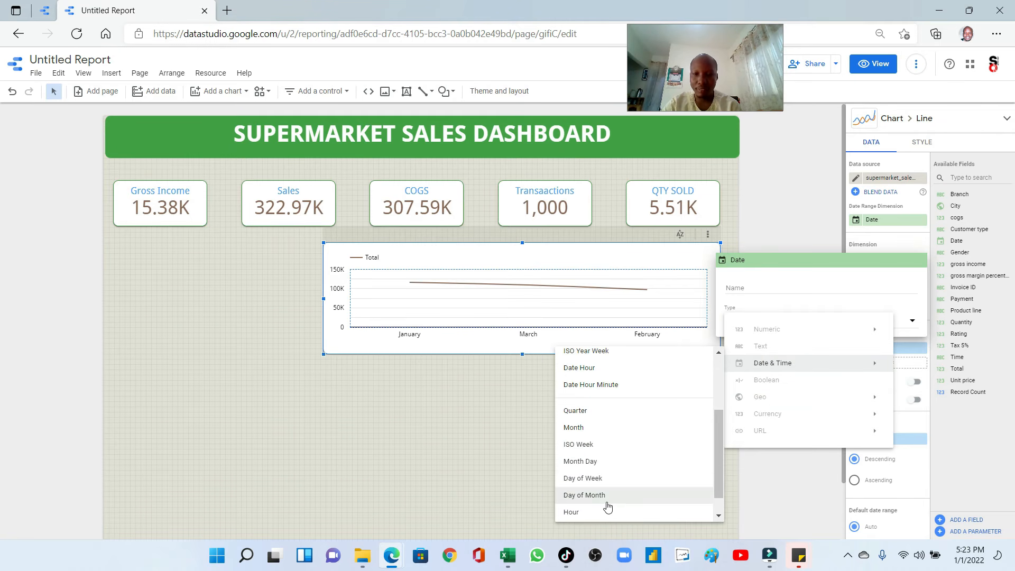
click(586, 478)
click(45, 11)
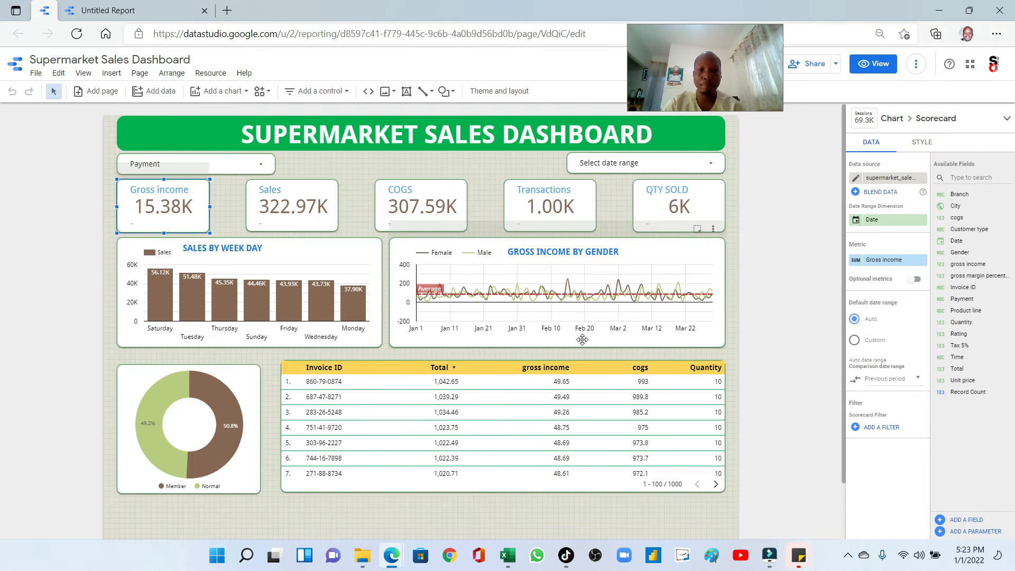
click(111, 10)
Try the Day of Month type for the line chart's Date dimension
click(764, 321)
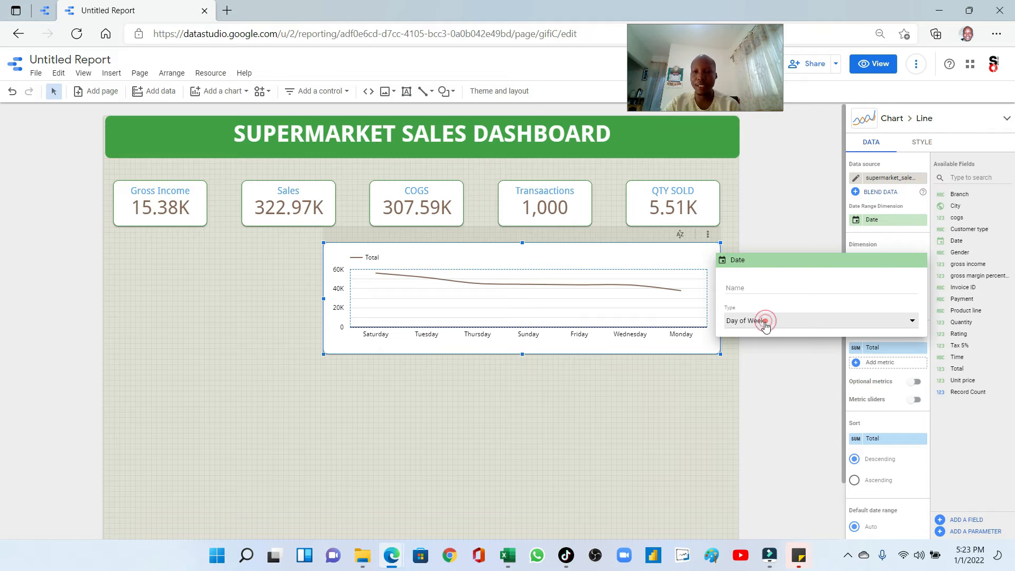
mouse_move(772, 364)
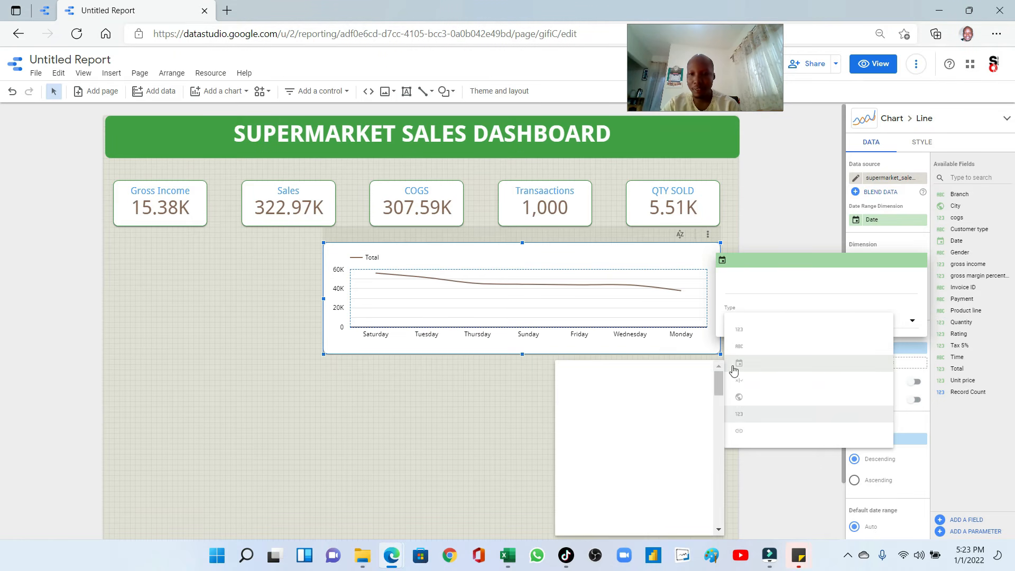
scroll(604, 497, down, 5)
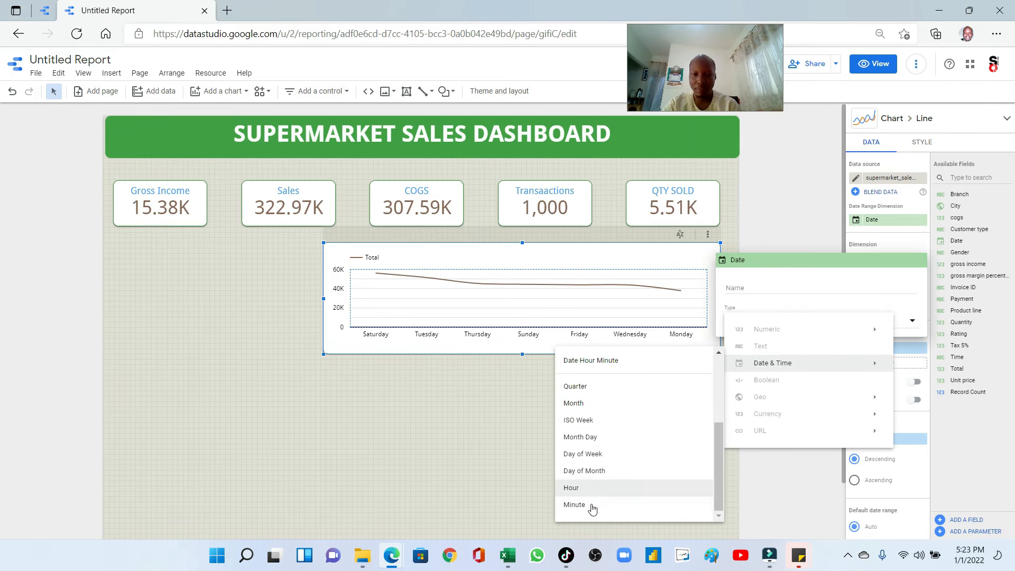
click(584, 471)
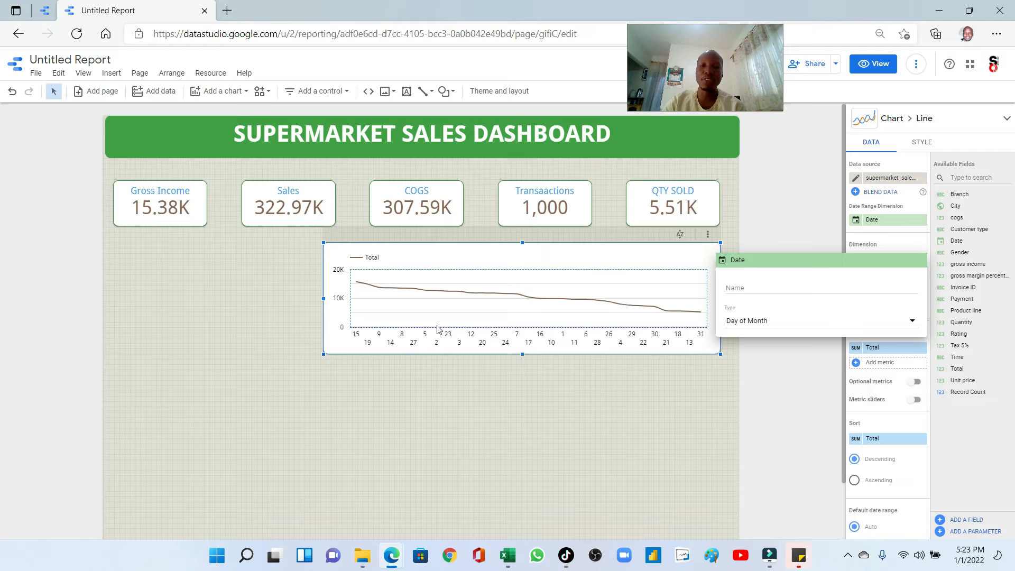
Set the line chart's Date dimension to the Month Day type and close the field settings
click(764, 322)
mouse_move(735, 369)
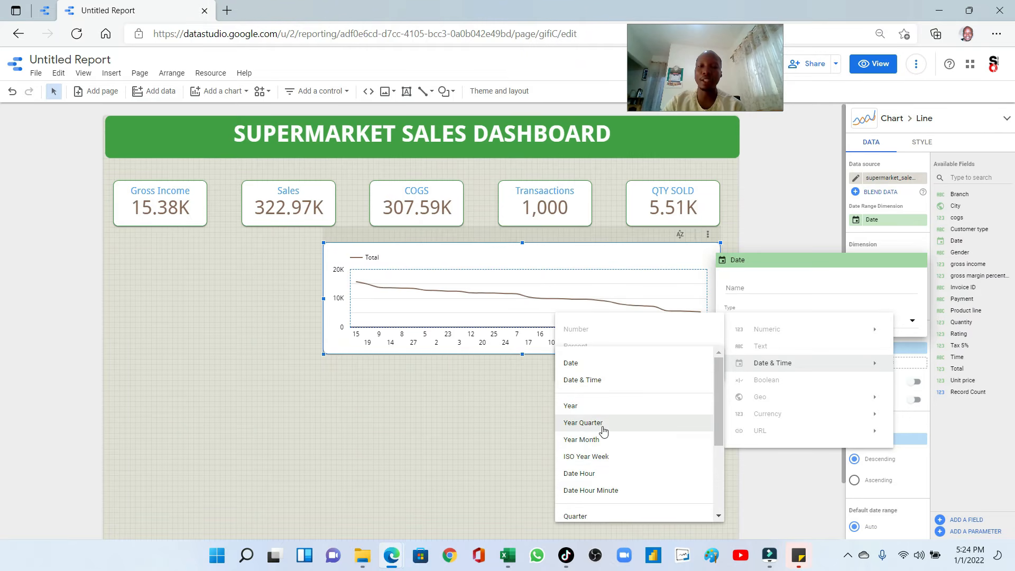
scroll(600, 435, down, 1)
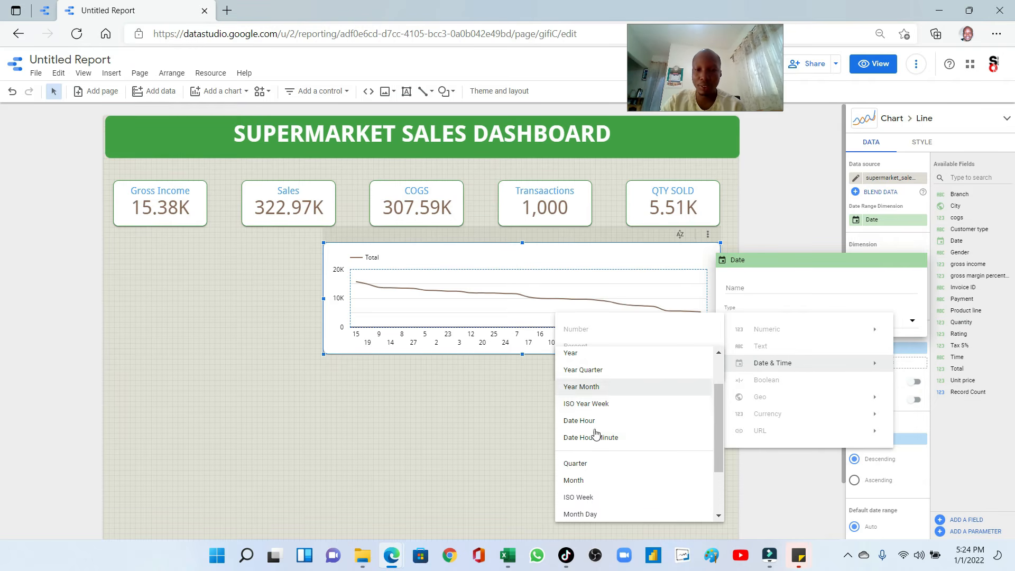
scroll(591, 449, down, 1)
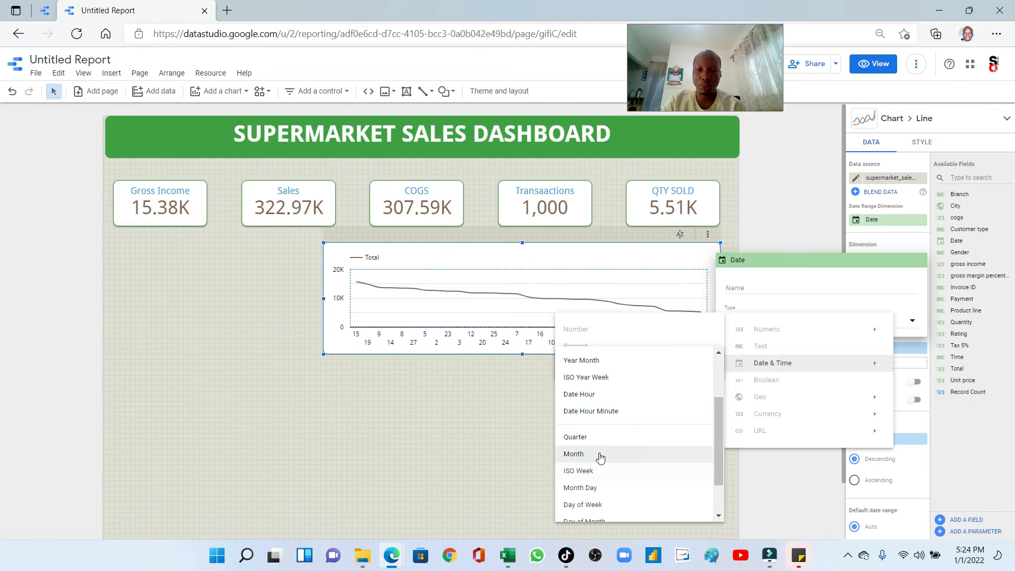
scroll(597, 463, down, 2)
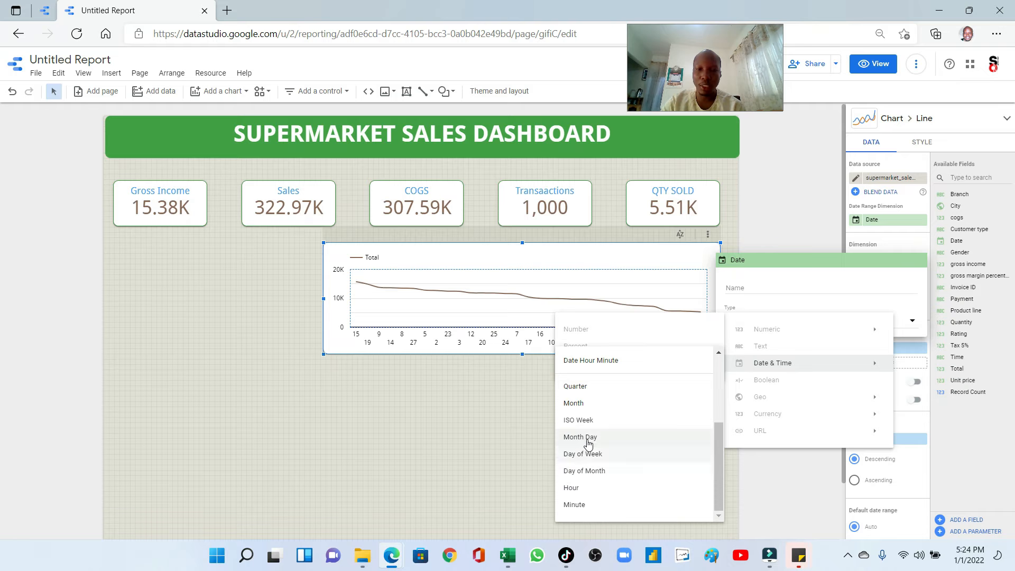
click(588, 440)
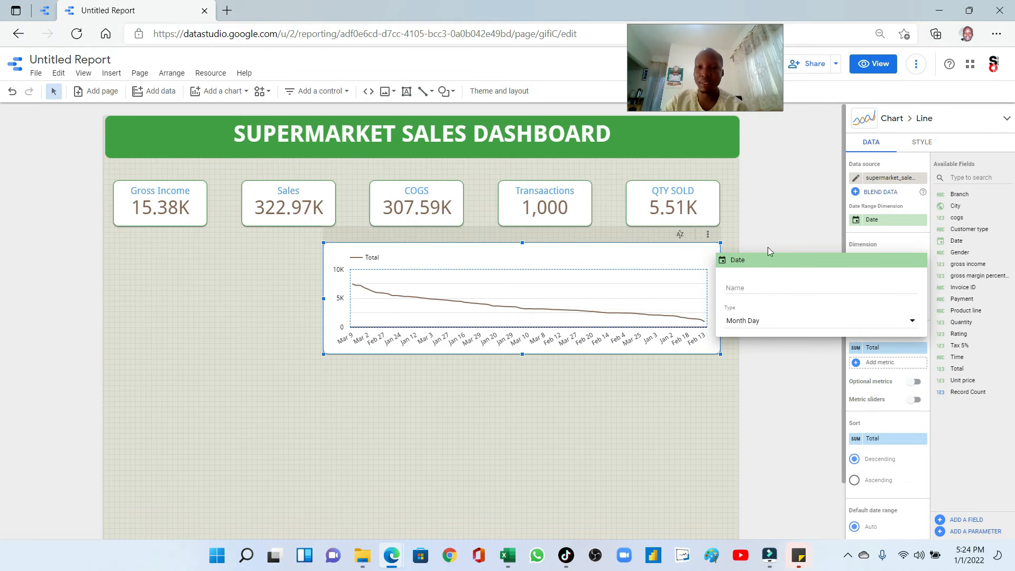
click(708, 234)
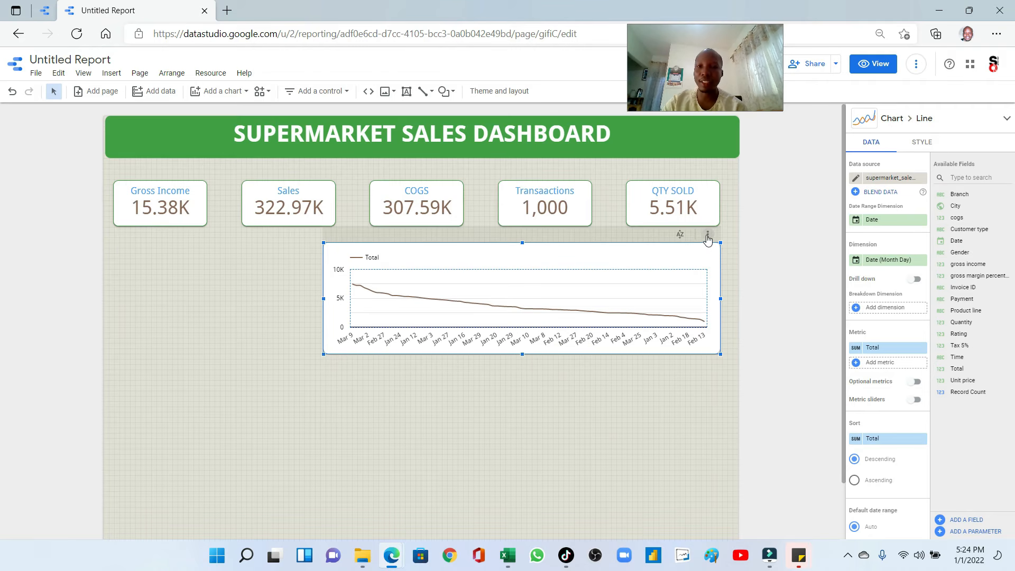
Sort the line chart by Date (Month Day) in descending order
click(706, 235)
mouse_move(736, 454)
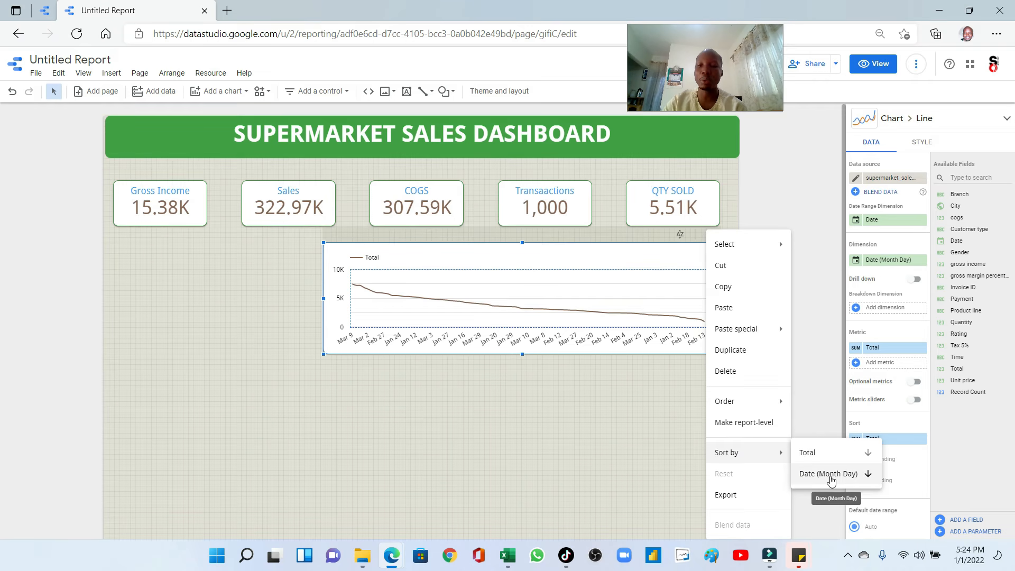
click(829, 475)
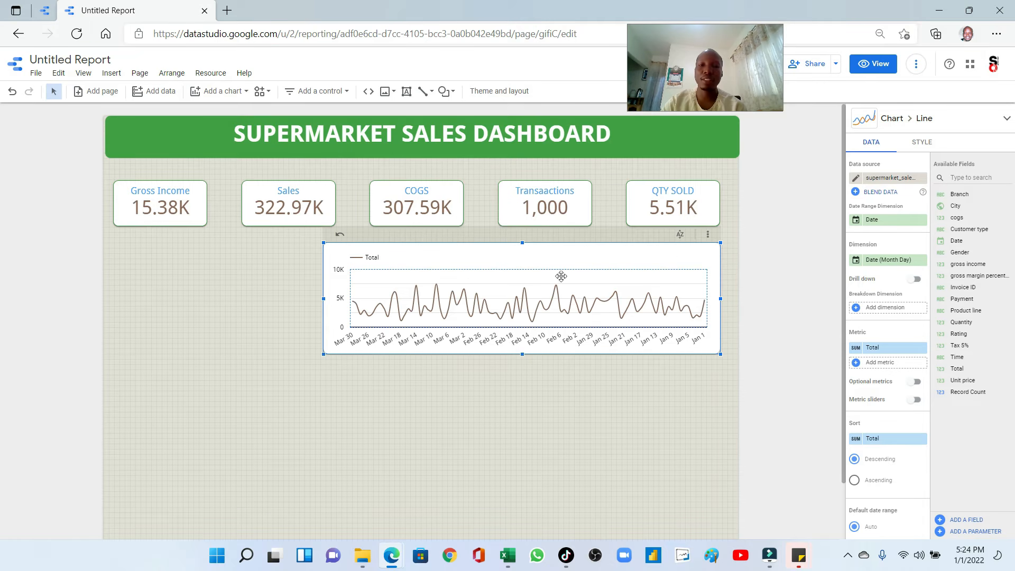
Reverse the line chart's sort on Date (Month Day) to ascending order
click(708, 235)
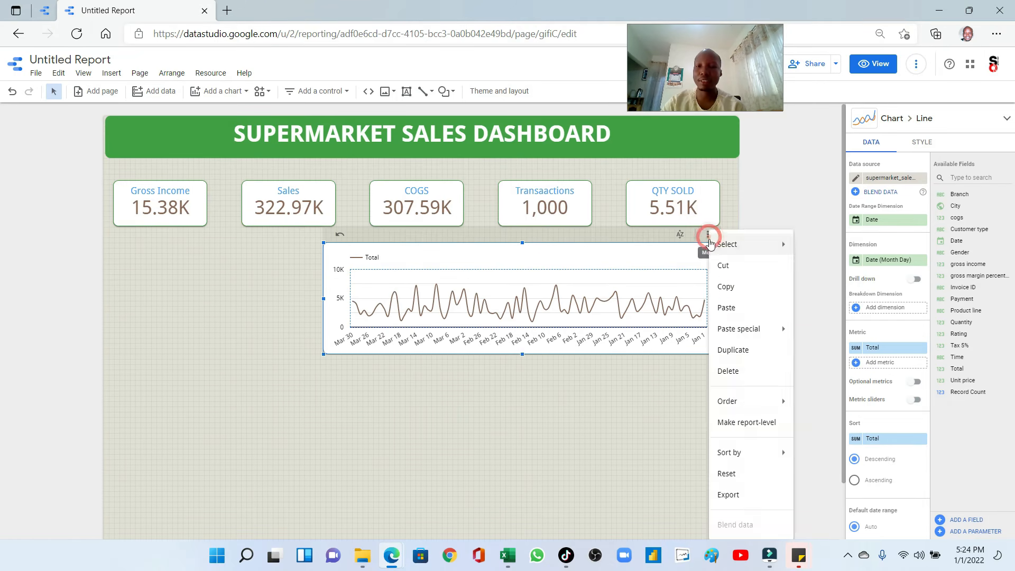
click(681, 238)
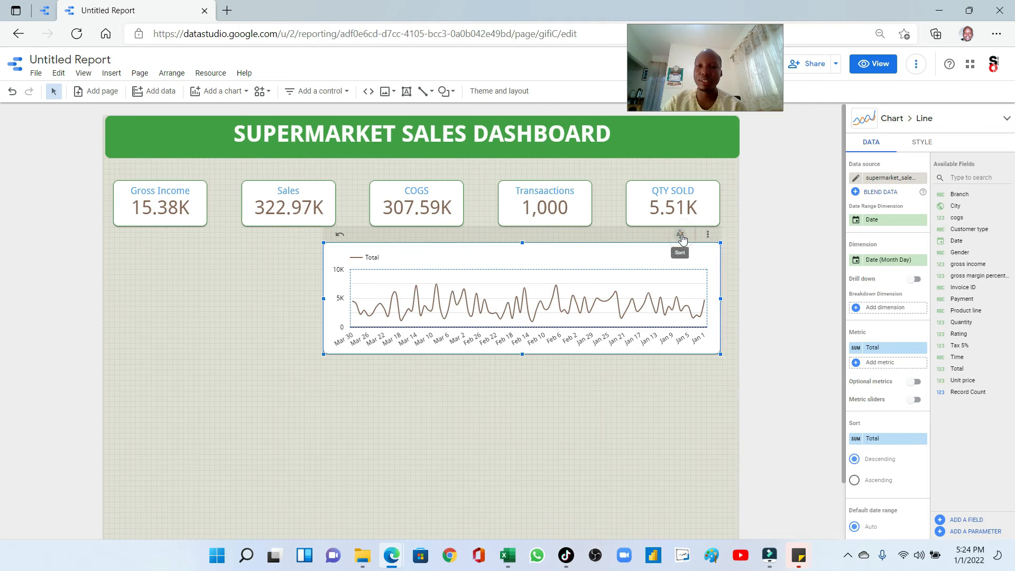
click(682, 238)
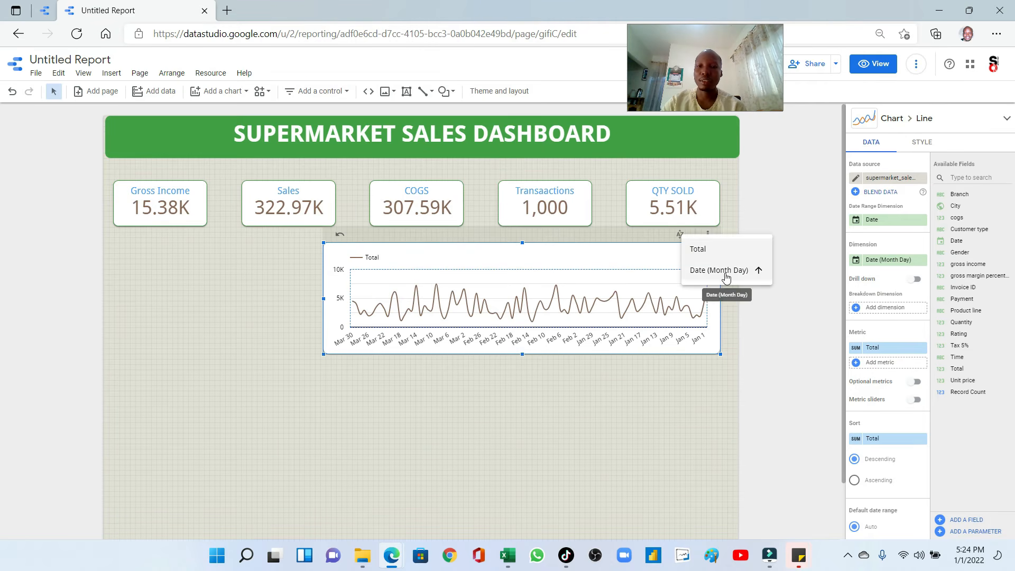
click(706, 271)
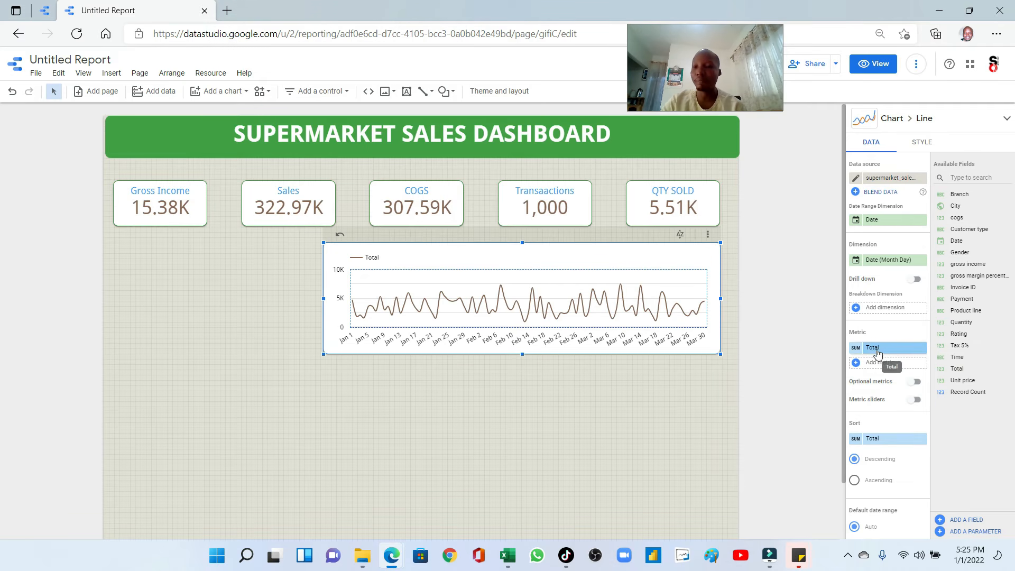
Replace the line chart's Total metric with gross income, and set its sort field to Date
drag(968, 265, 894, 367)
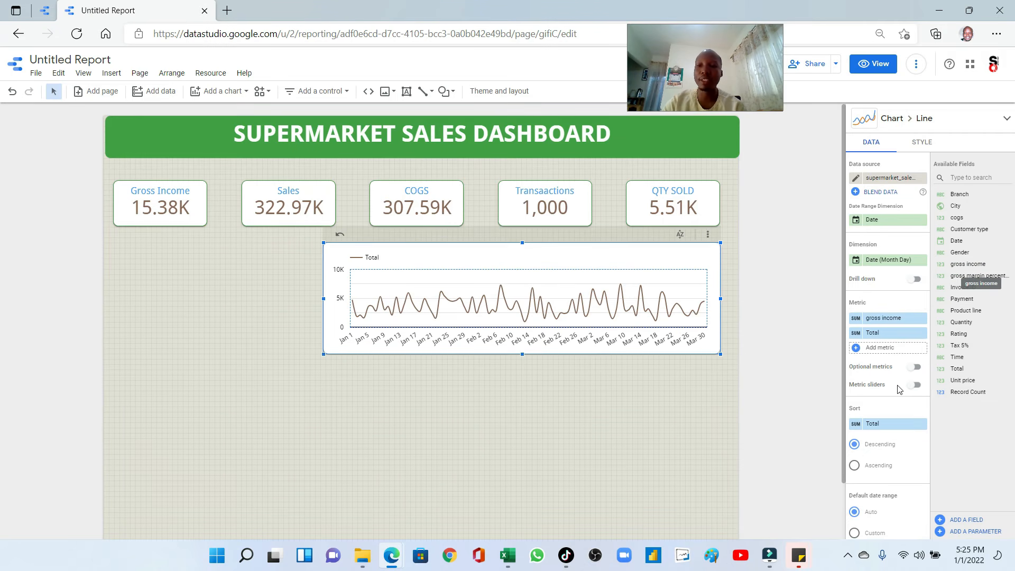
click(921, 333)
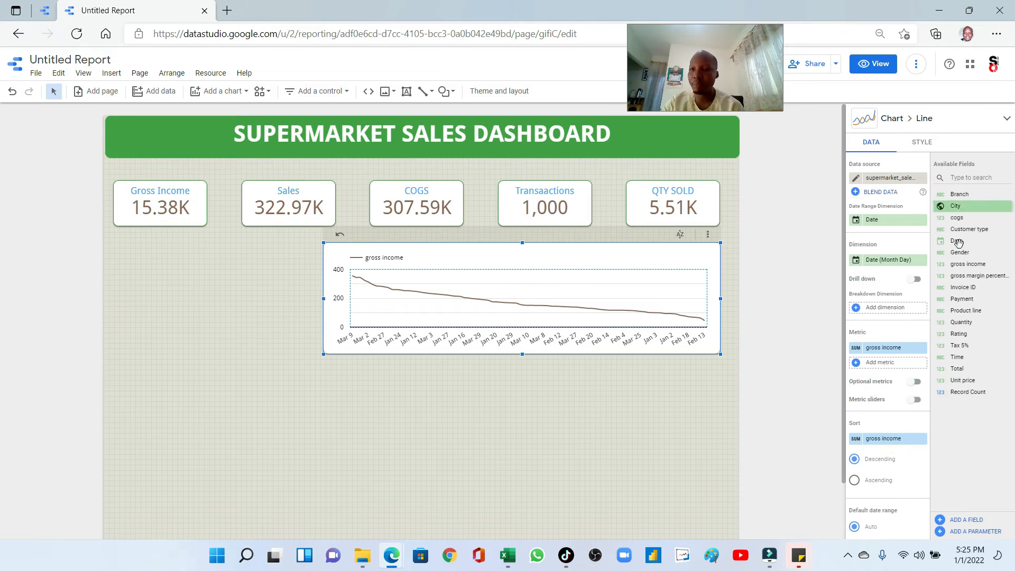
drag(957, 242, 894, 479)
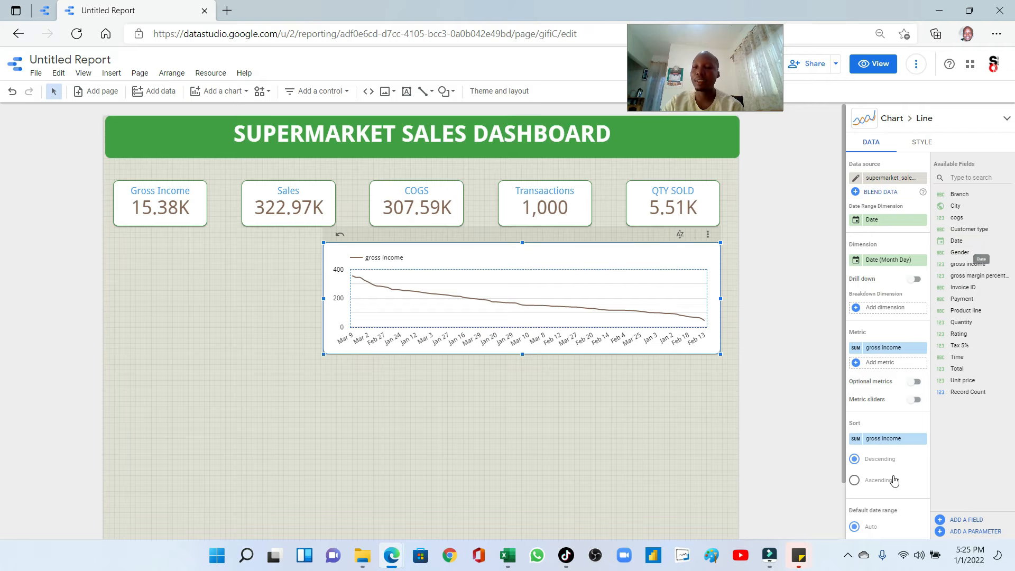
click(878, 444)
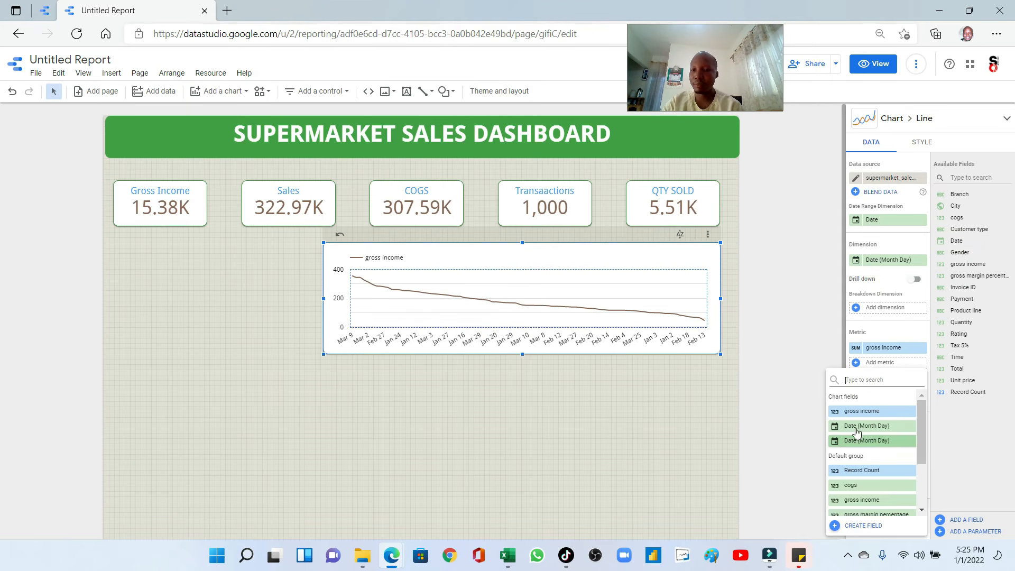
click(855, 443)
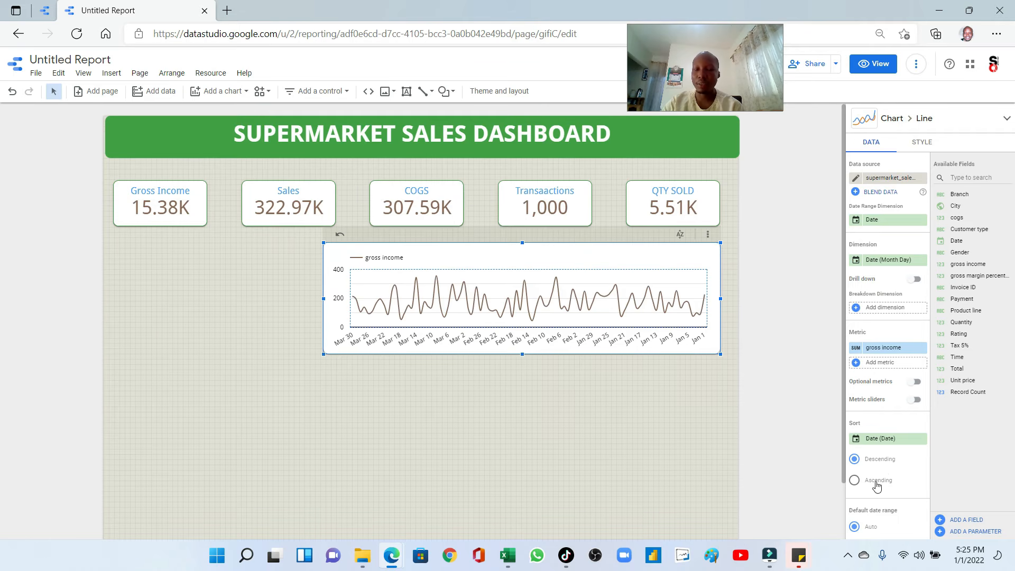
Sort the gross income line chart by date in ascending order and add Gender as its breakdown dimension
click(854, 480)
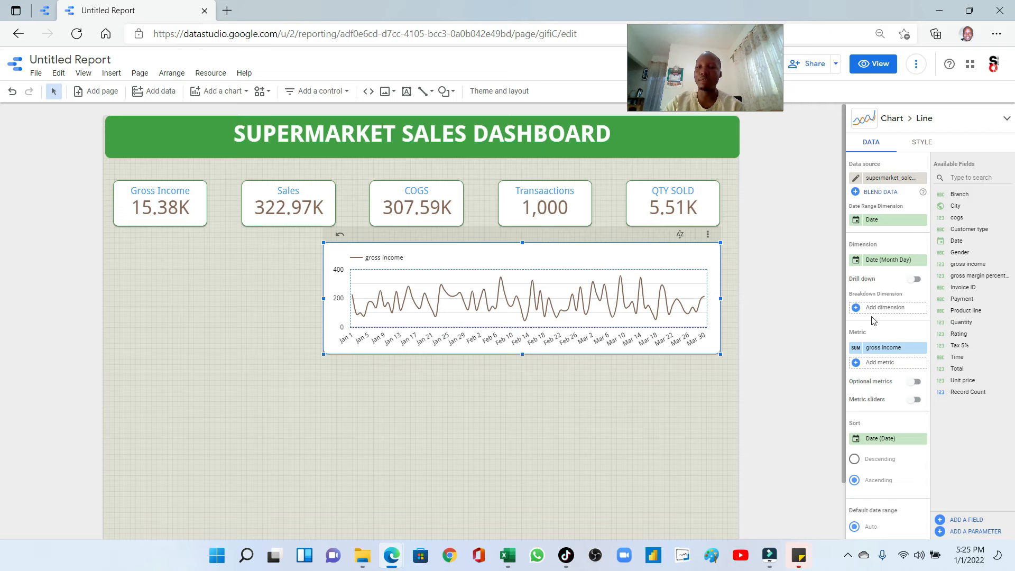
drag(958, 252, 888, 309)
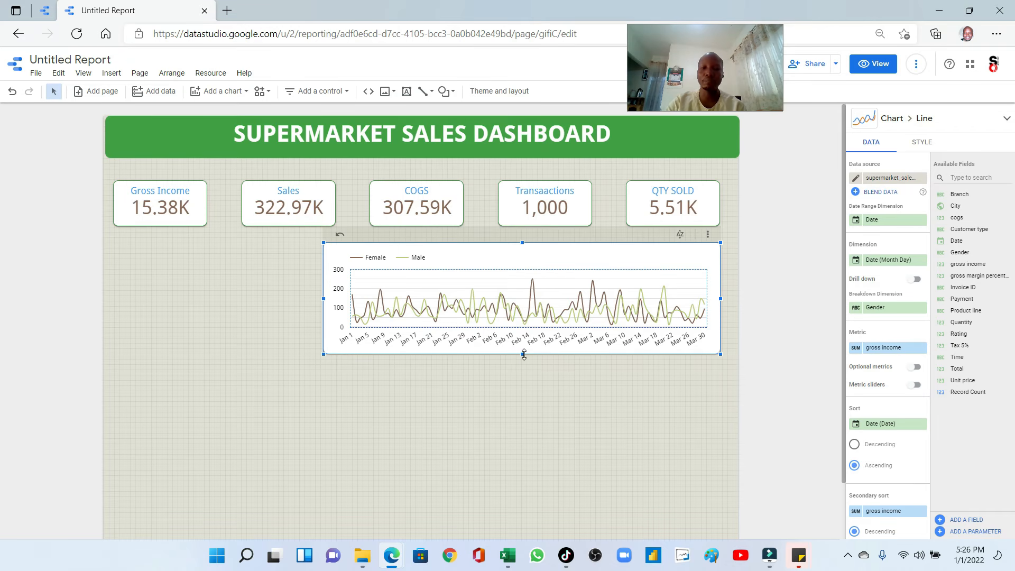
Make the line chart slightly taller and widen it toward the right edge of the report page
drag(522, 354, 522, 379)
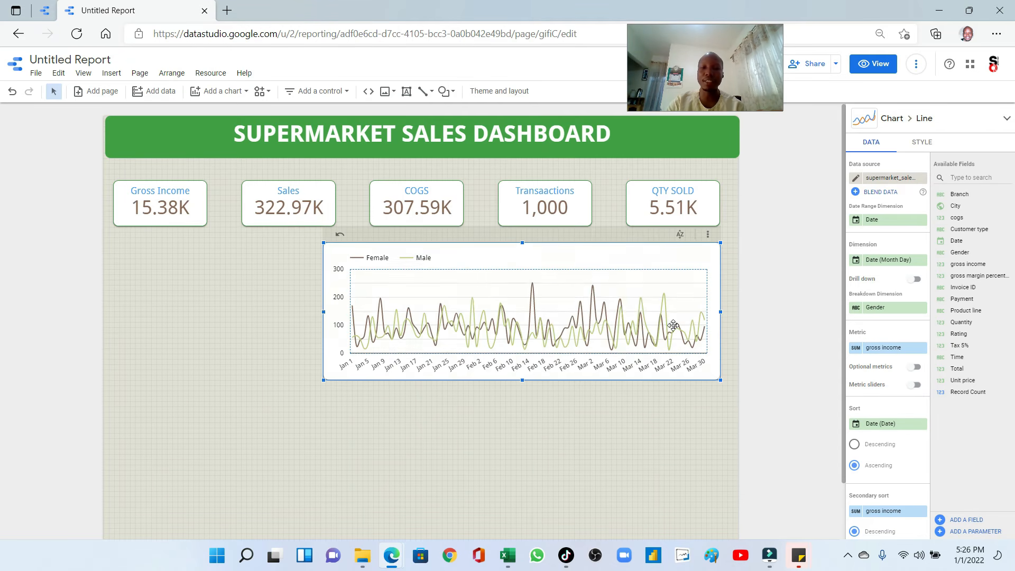
drag(718, 311, 731, 311)
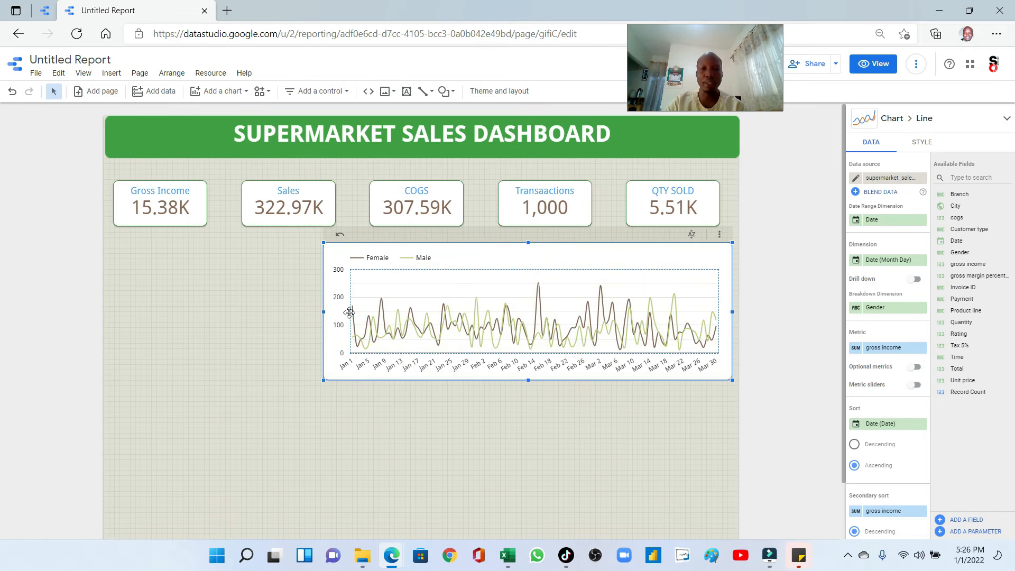
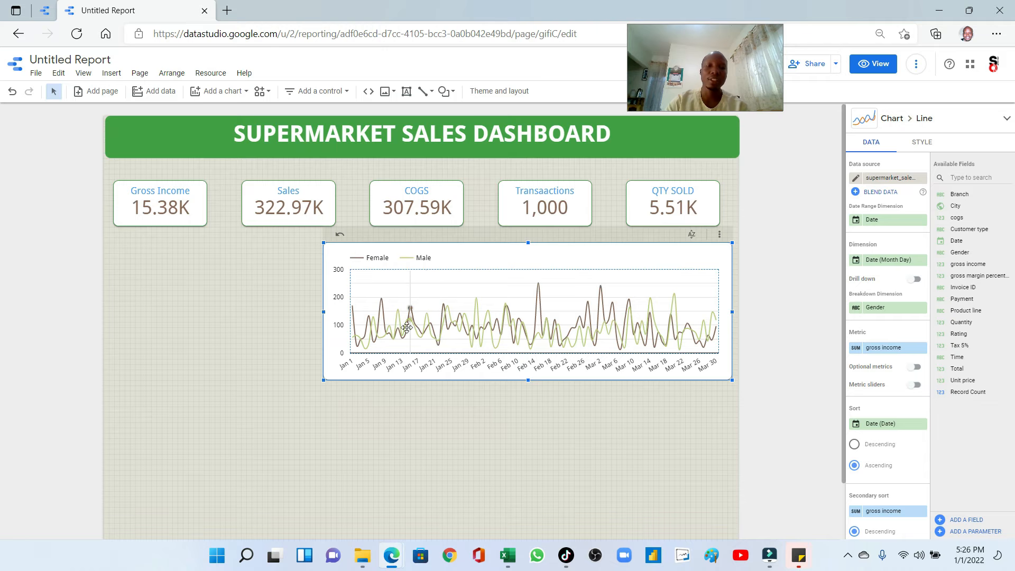
drag(529, 380, 528, 370)
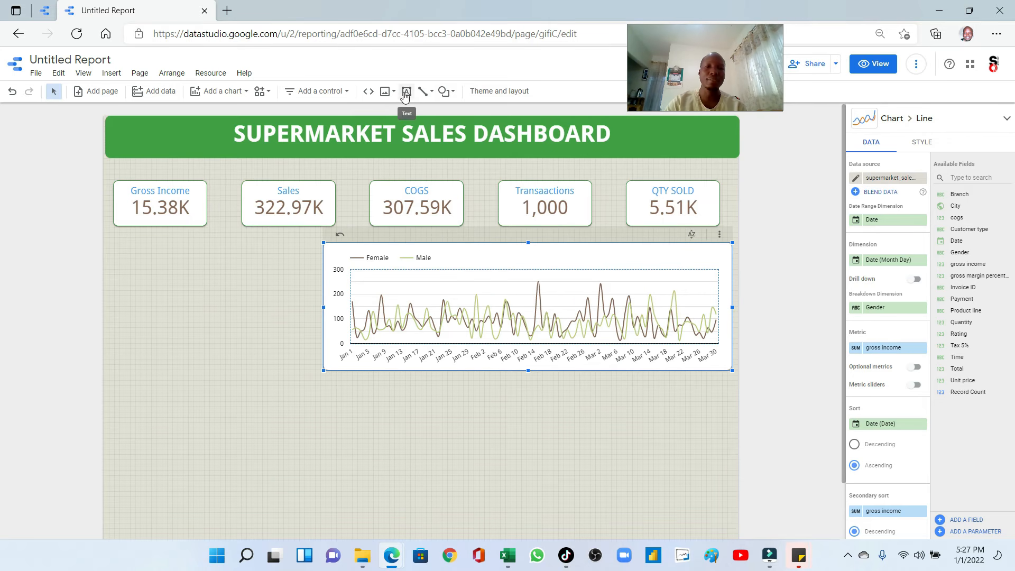
Check the finished Supermarket Sales Dashboard for reference and insert a column chart in the empty space beside the line chart
click(45, 10)
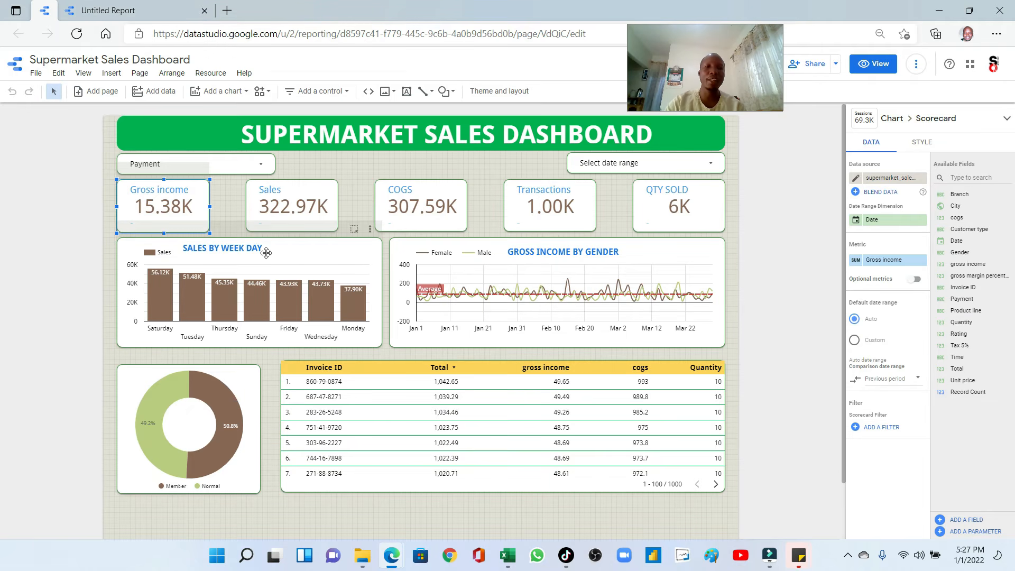
click(132, 10)
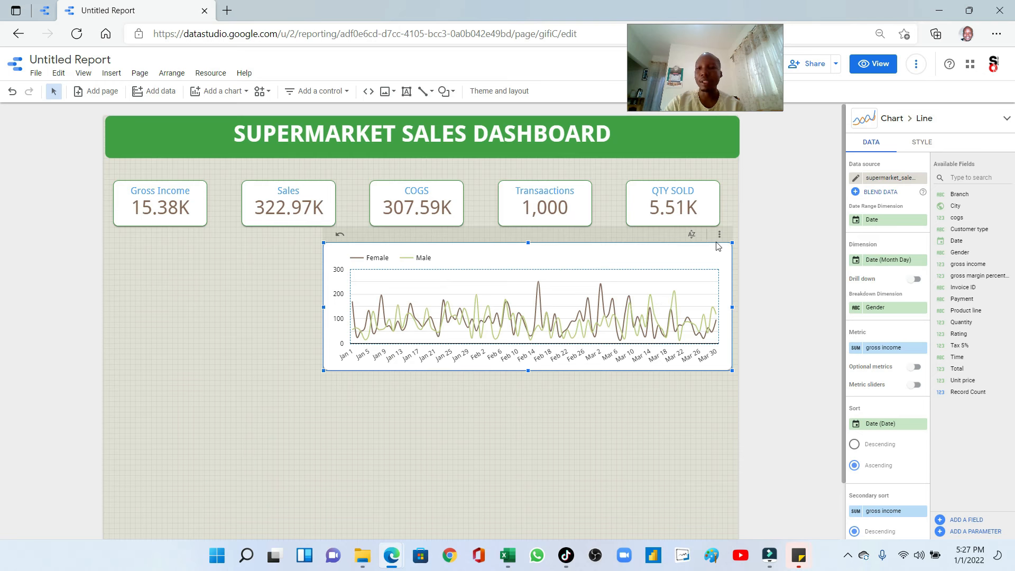
click(245, 89)
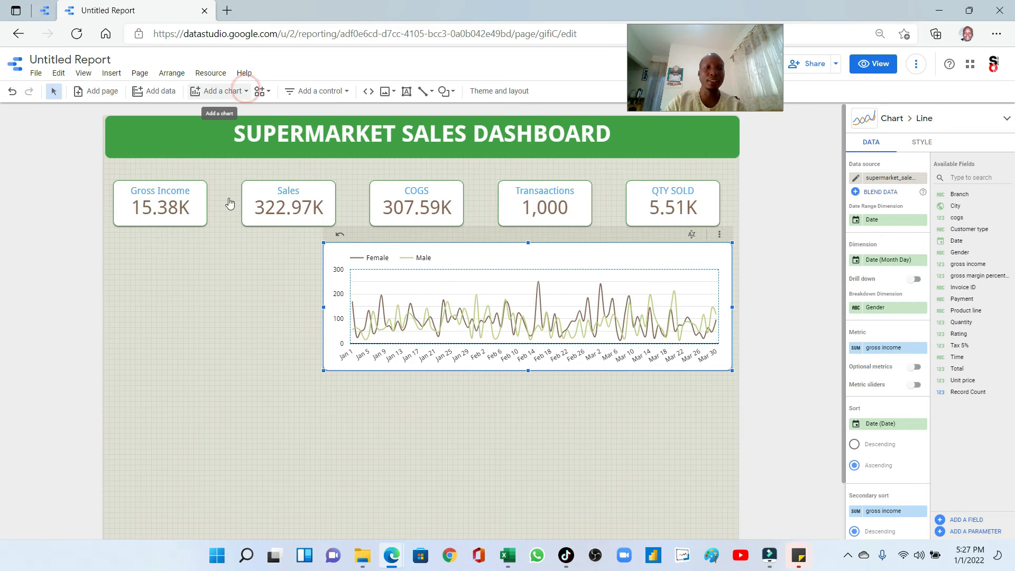
click(218, 92)
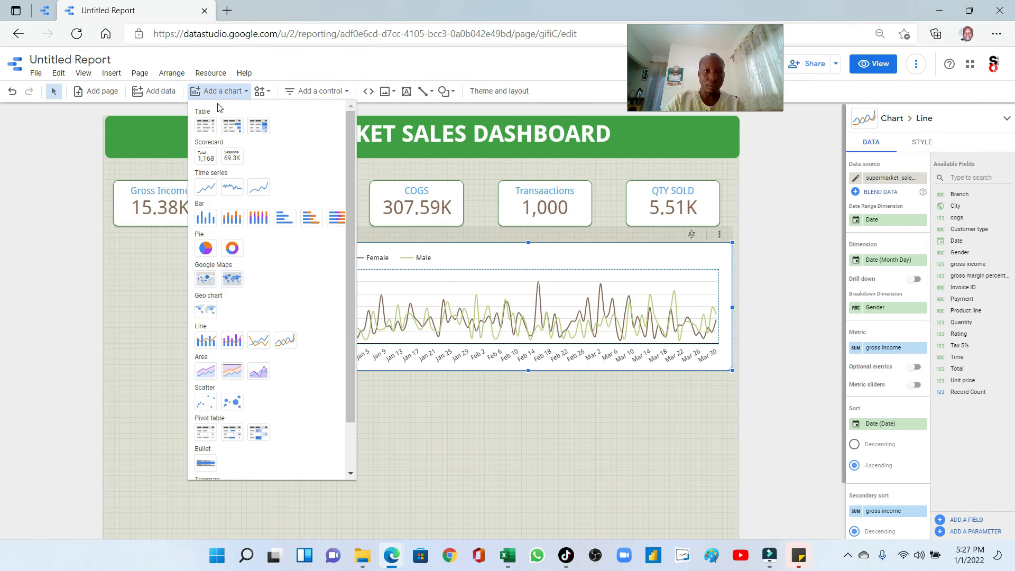
click(210, 224)
drag(111, 241, 319, 374)
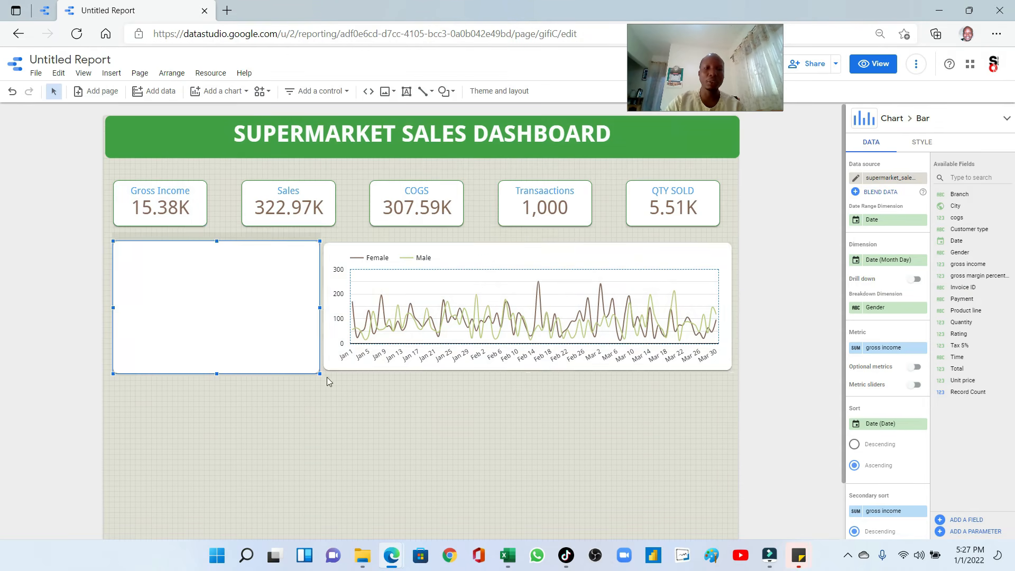
Narrow the line chart from its left edge and widen the column chart to fill the space freed between them
click(324, 305)
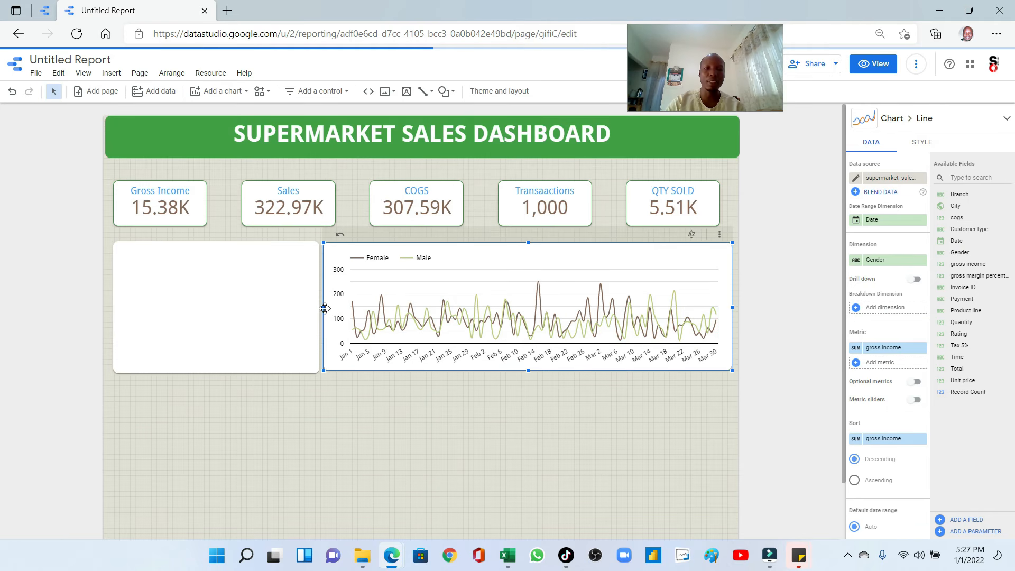
drag(322, 306, 400, 306)
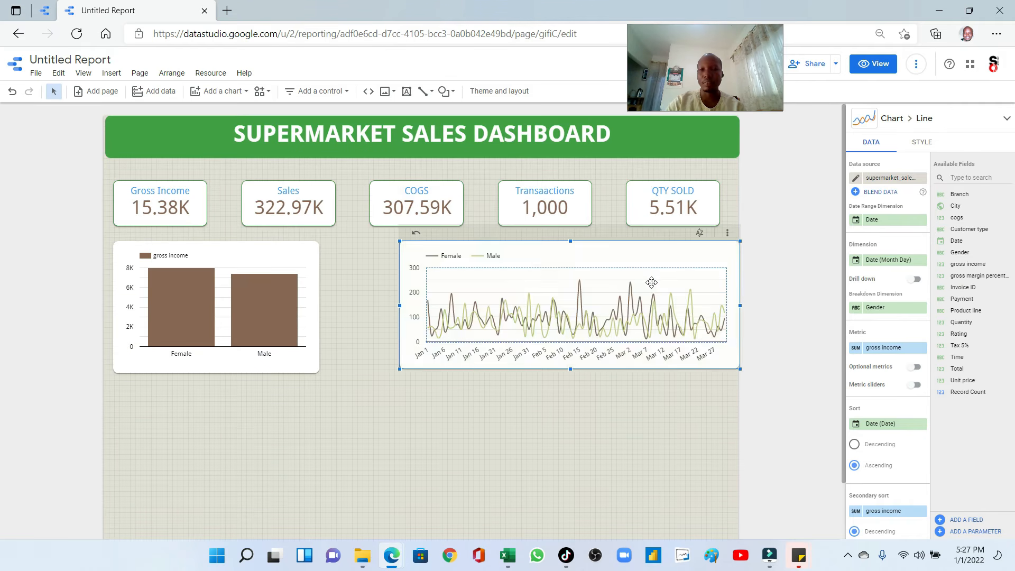
click(305, 265)
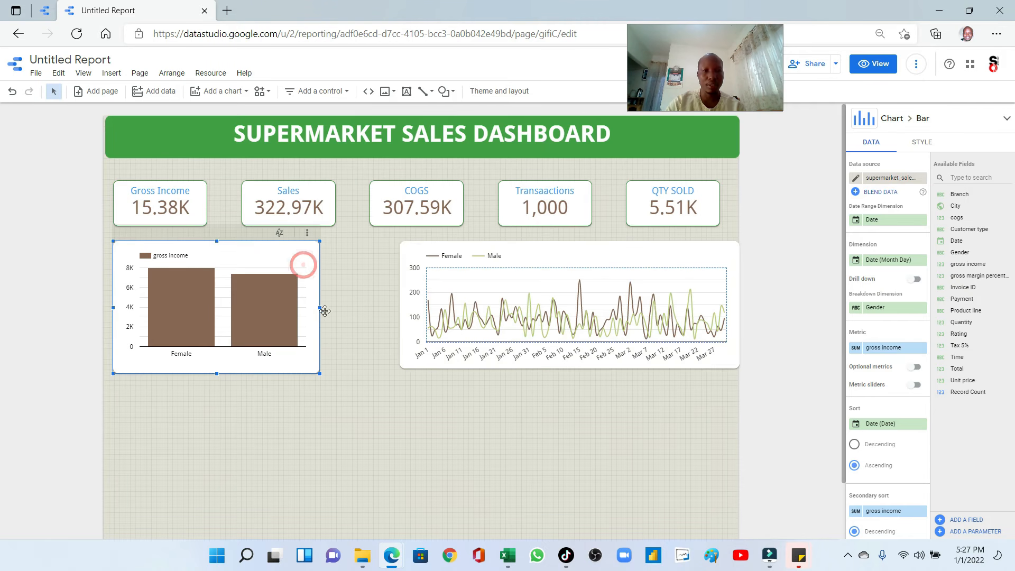
drag(319, 306, 396, 306)
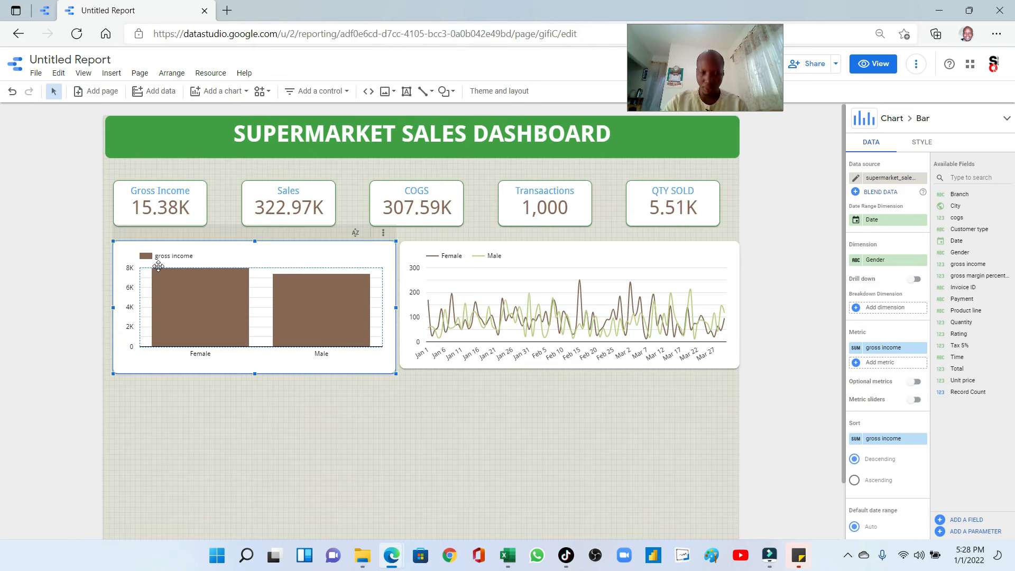
Consult the reference dashboard's weekday sales chart and replace the column chart's Gender dimension with Date
key(ctrl+shift+Tab)
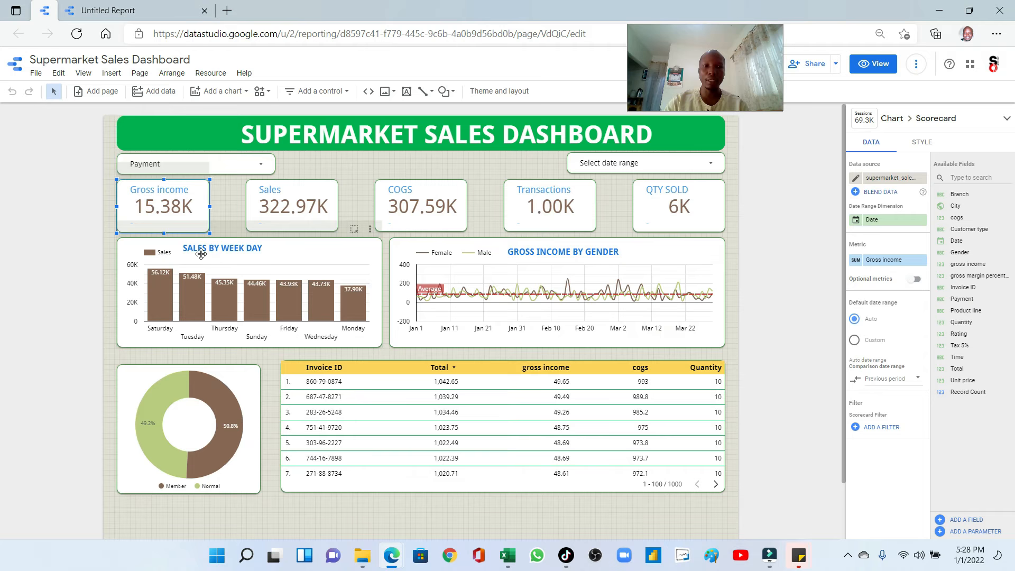
click(105, 10)
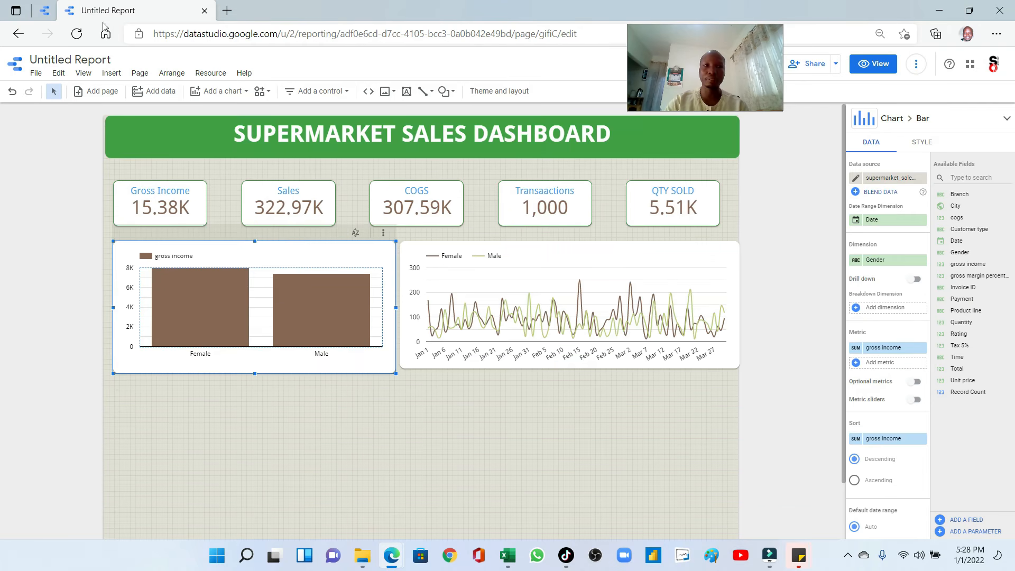
click(874, 260)
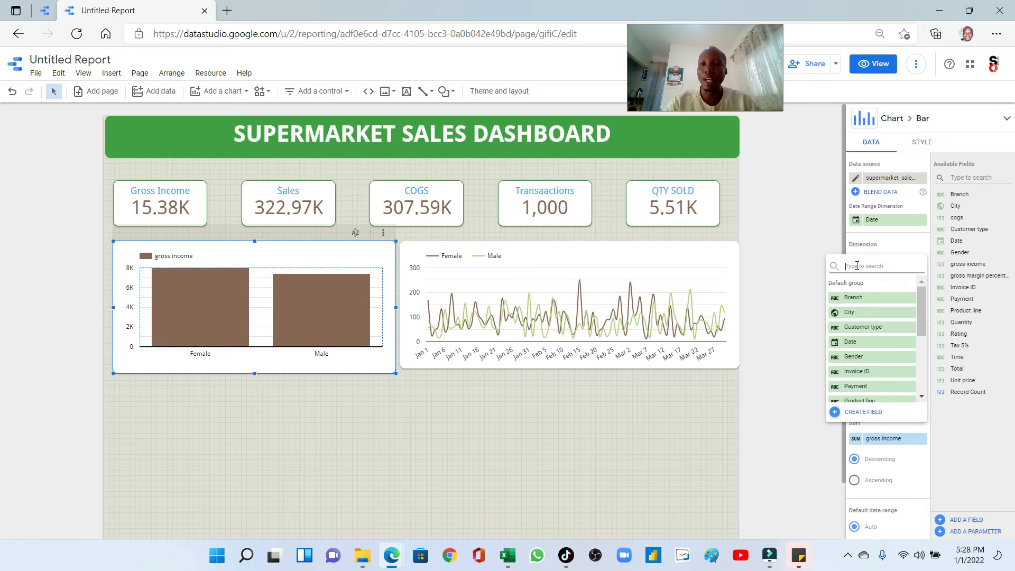
click(815, 224)
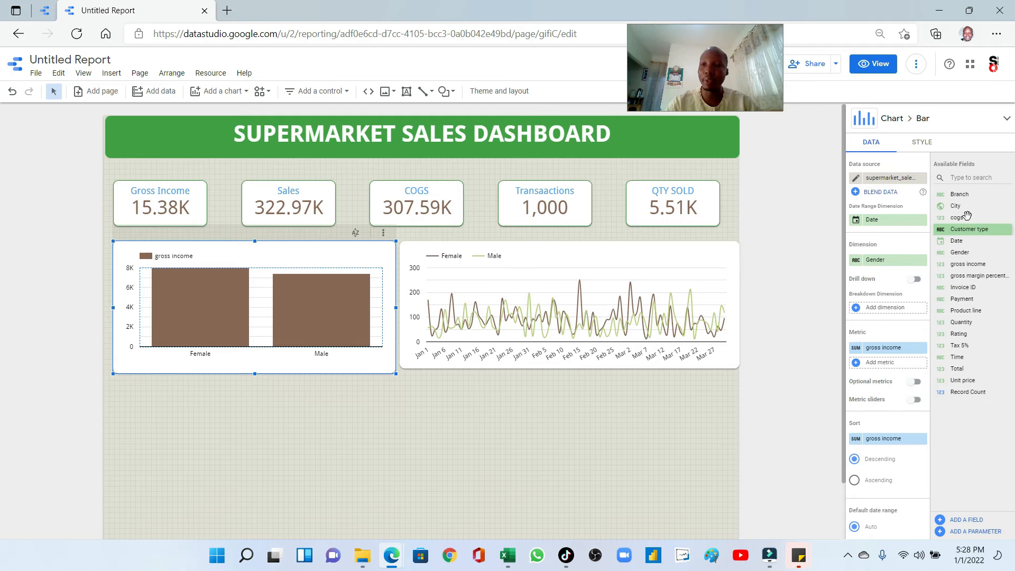
drag(957, 241, 880, 265)
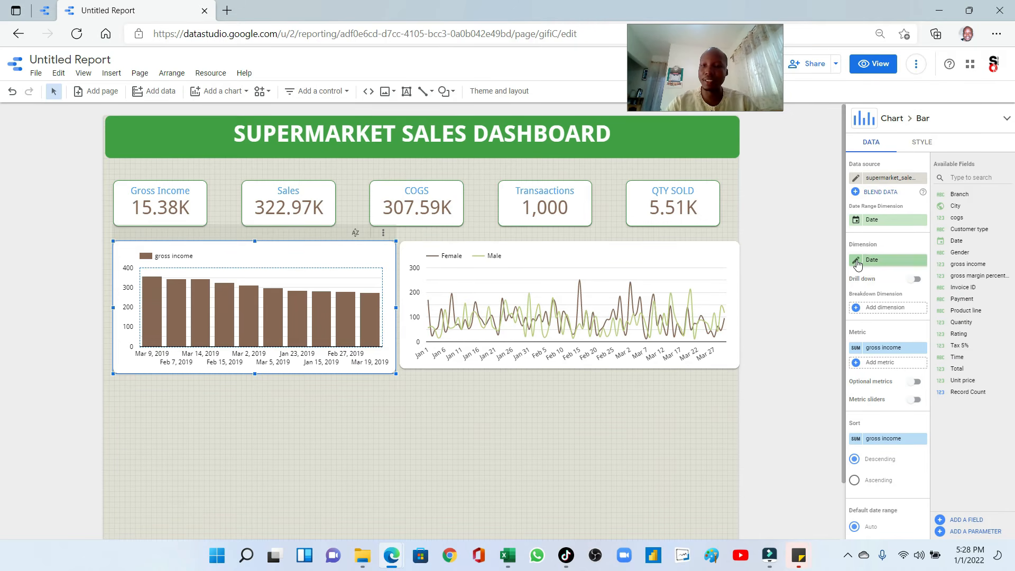
Change the data type of the column chart's Date dimension to Day of Week
click(856, 261)
click(817, 324)
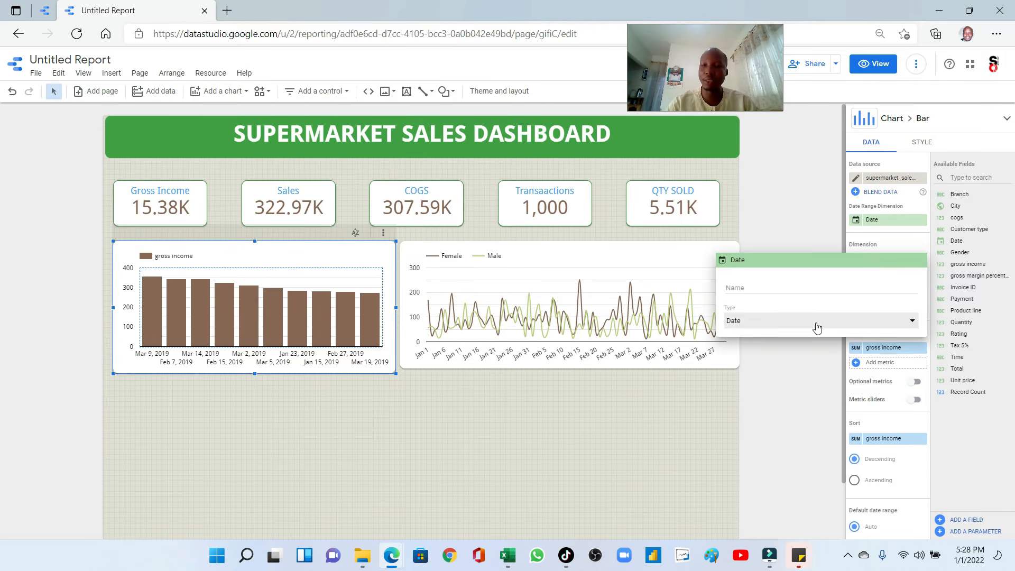
click(816, 325)
click(775, 365)
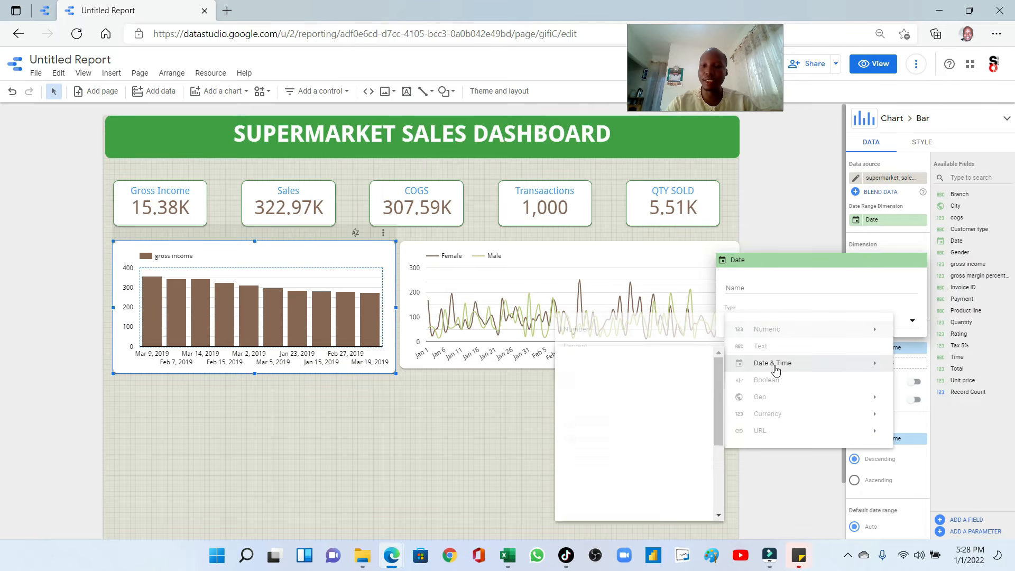
scroll(595, 483, down, 1)
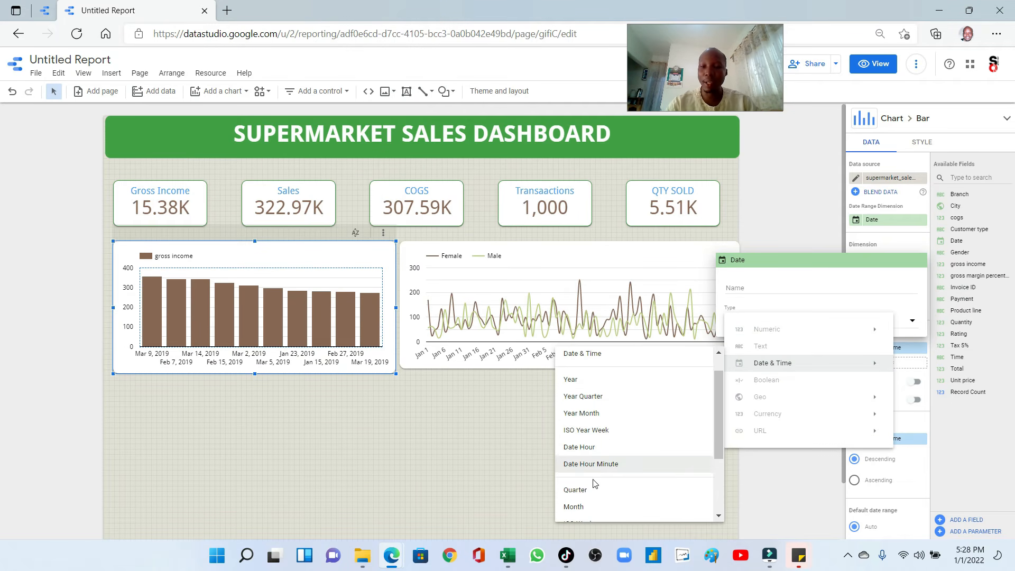
scroll(595, 466, down, 2)
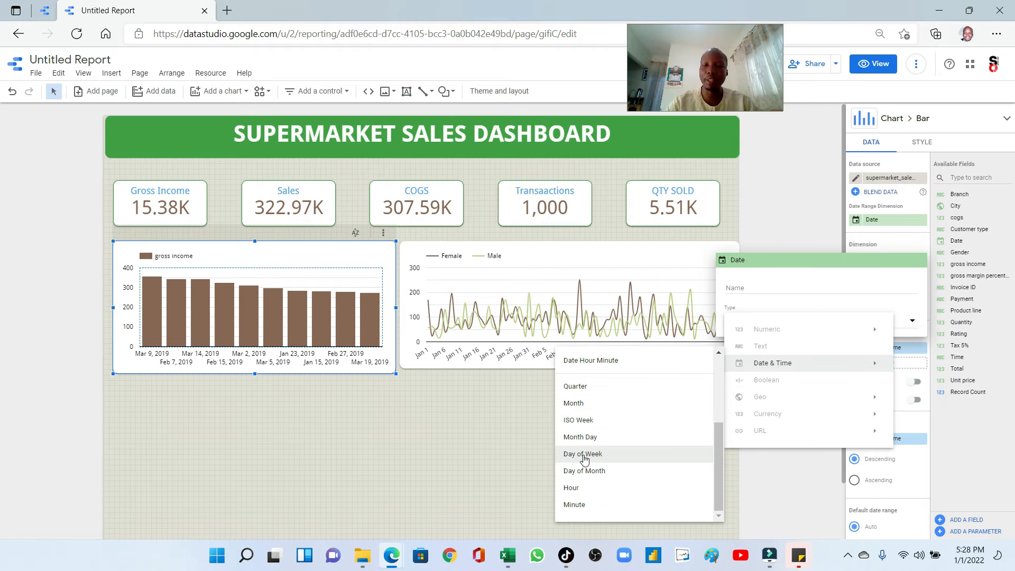
click(584, 458)
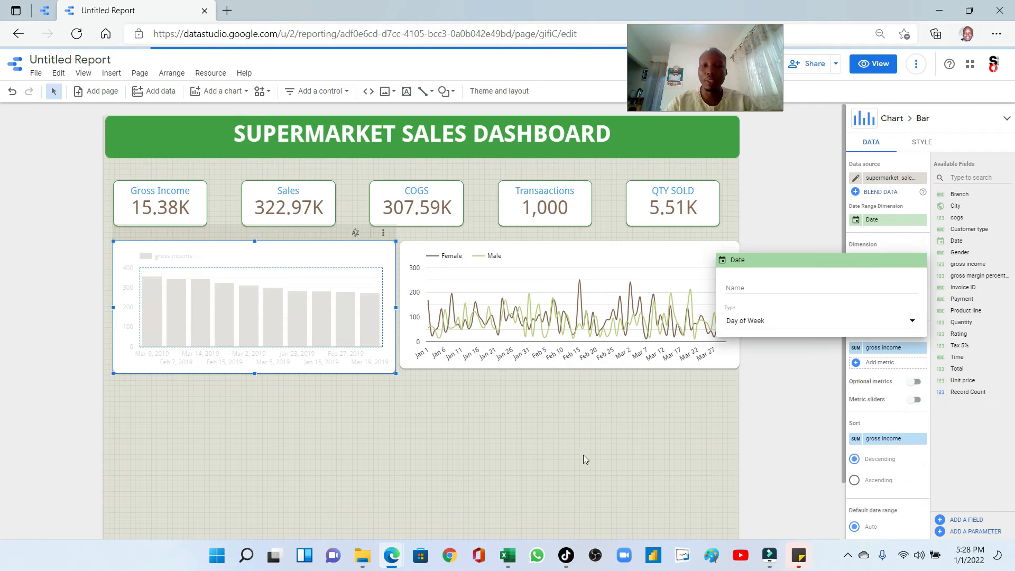
click(823, 231)
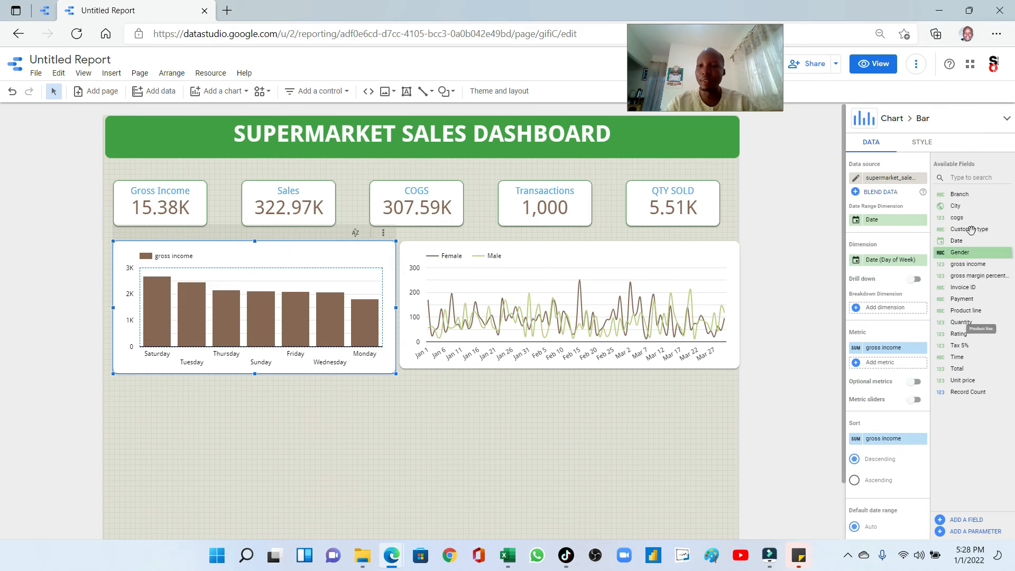
Sort the column chart by Date in ascending order instead of by gross income
click(880, 443)
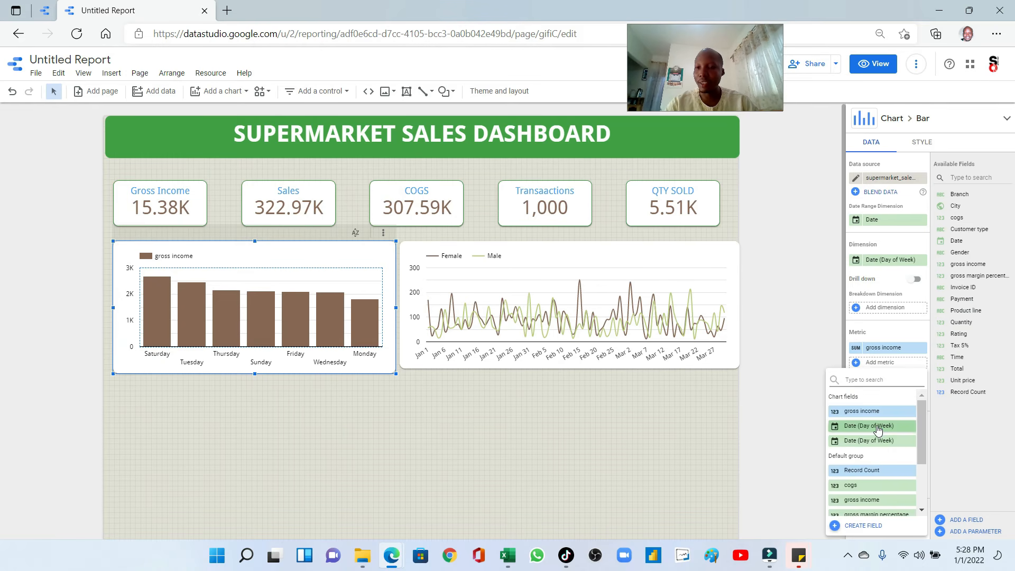
click(884, 441)
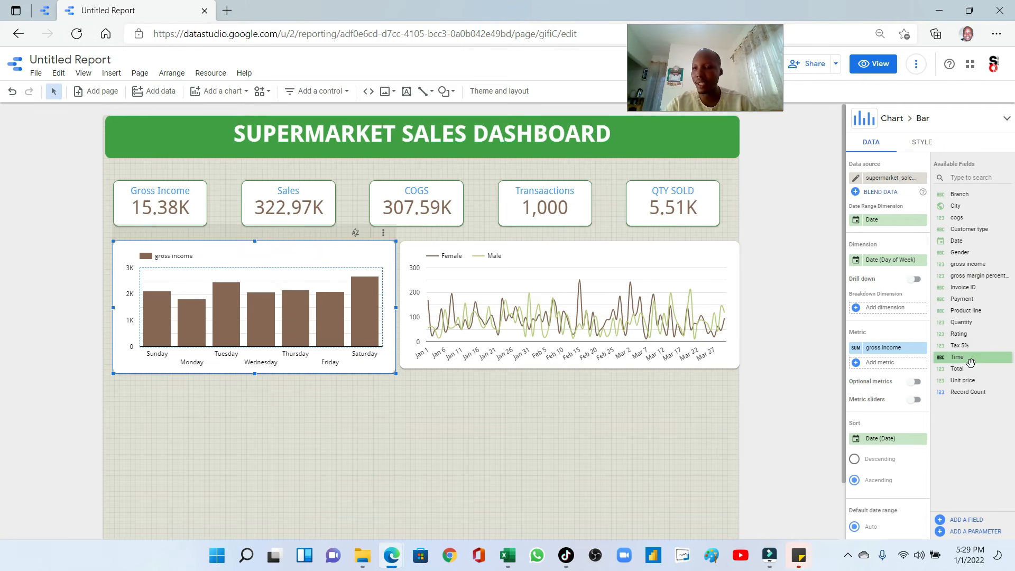
Replace the column chart's gross income metric with Total and name the metric Sales
drag(957, 369, 883, 350)
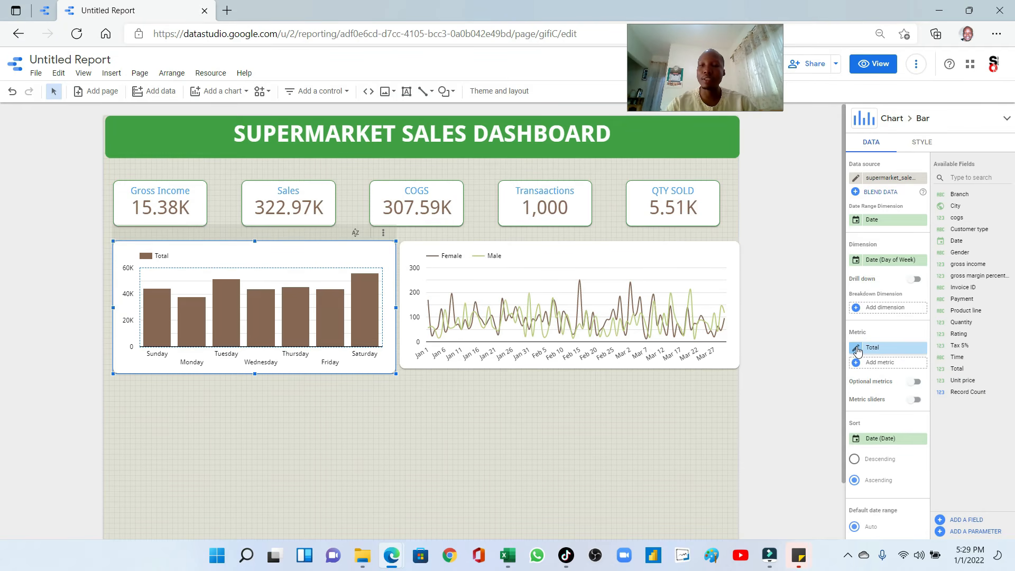
click(857, 350)
click(732, 284)
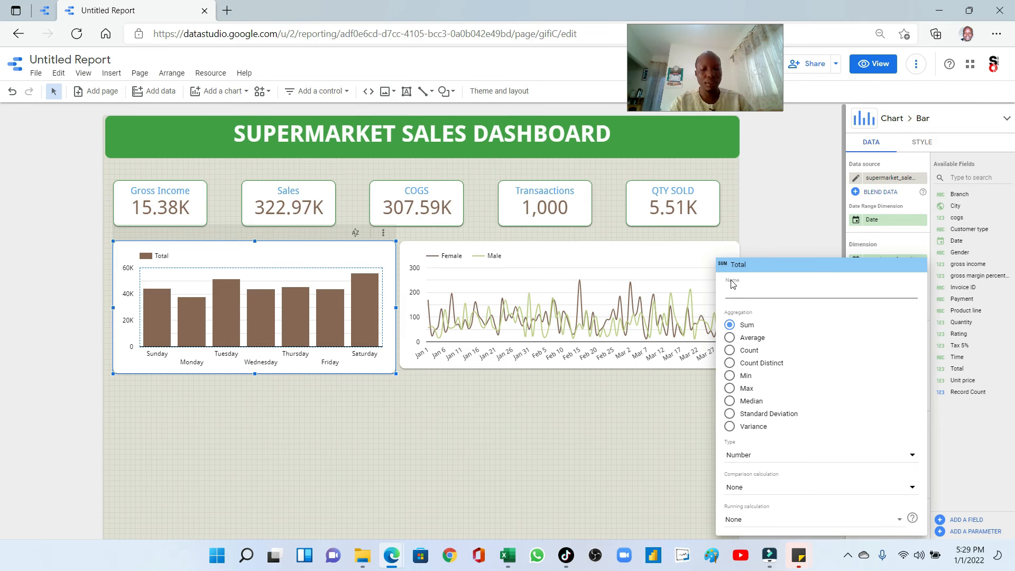
text(Sales)
key(Return)
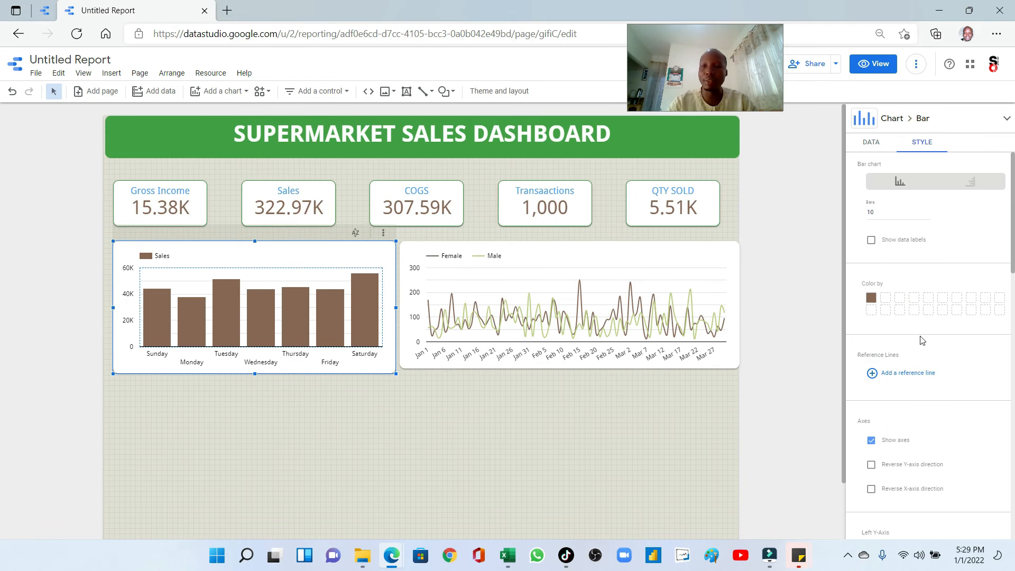
Show data labels on the columns of the weekday sales chart
click(870, 241)
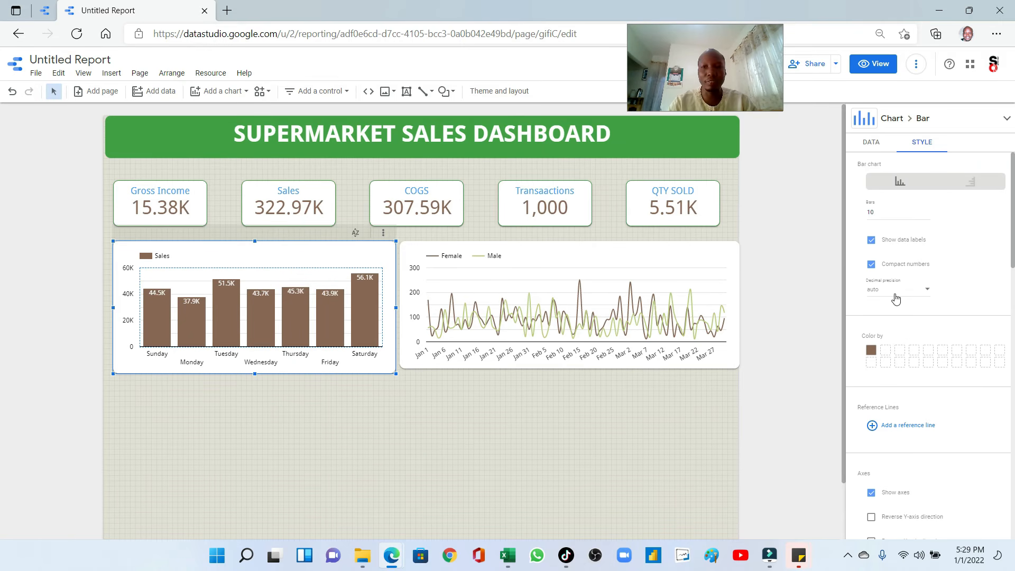
scroll(912, 366, down, 1)
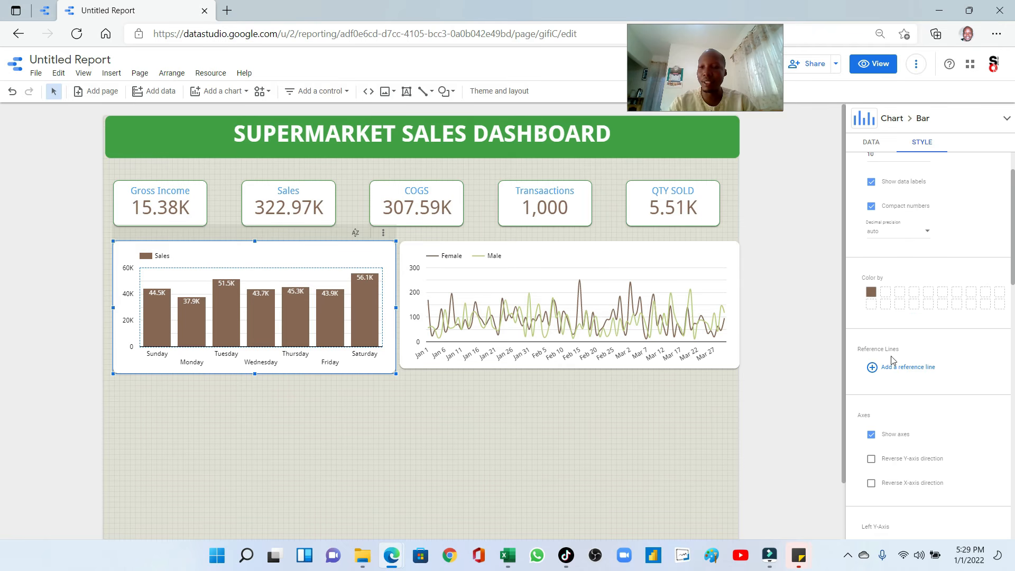
click(872, 294)
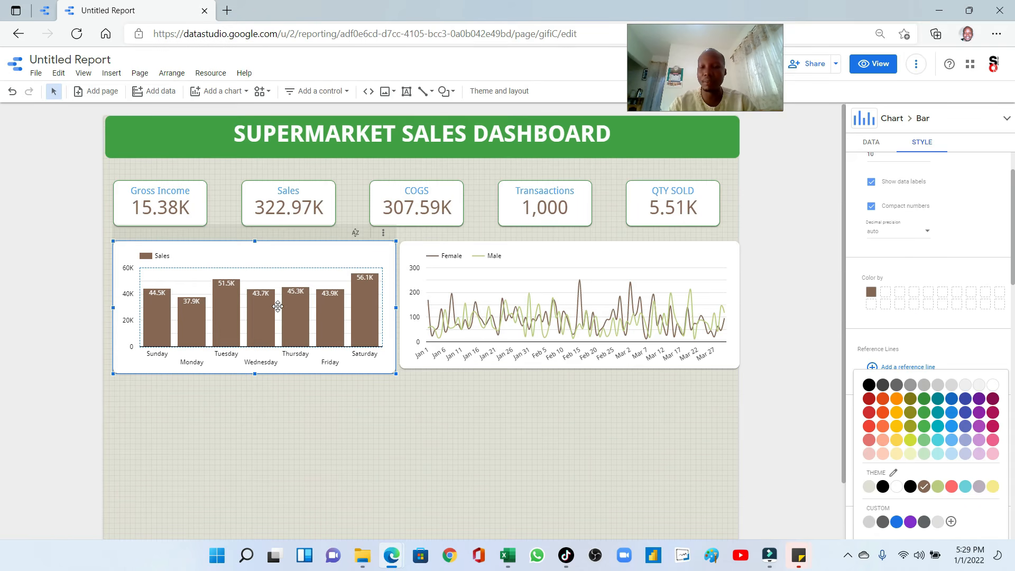
click(798, 303)
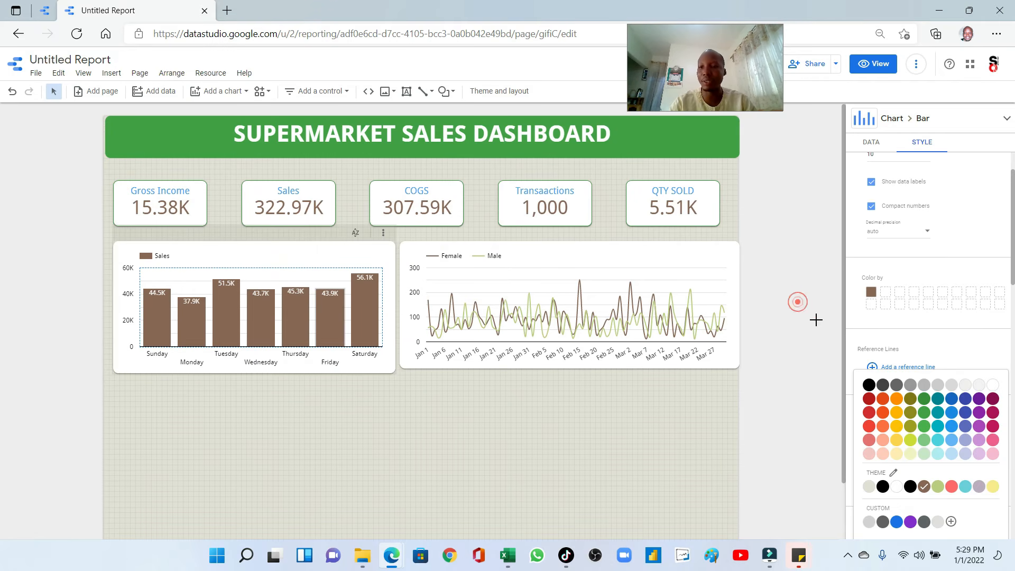
Add a metric reference line to the weekday sales column chart, calculated as the Average of Sales
click(214, 268)
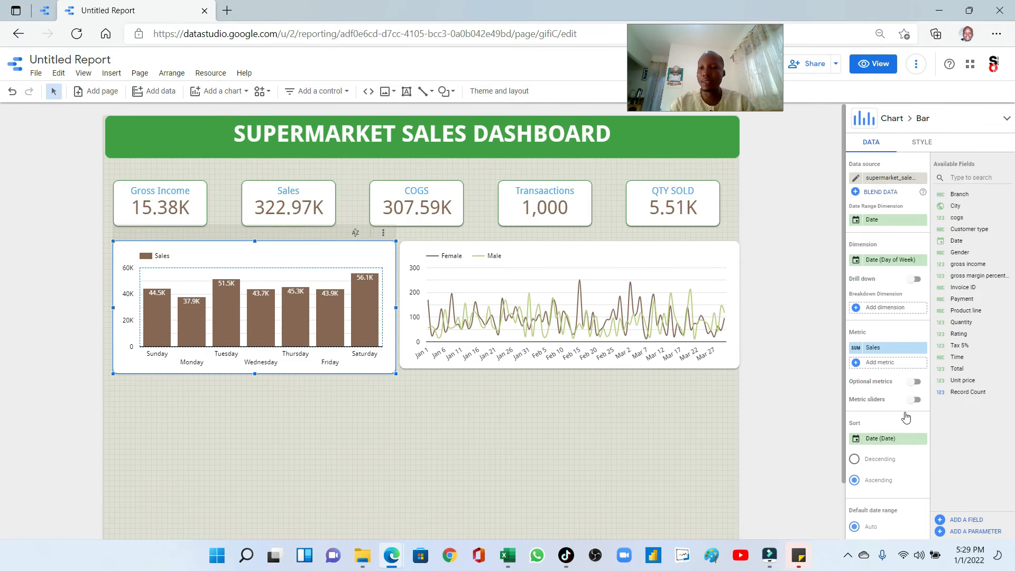
click(922, 142)
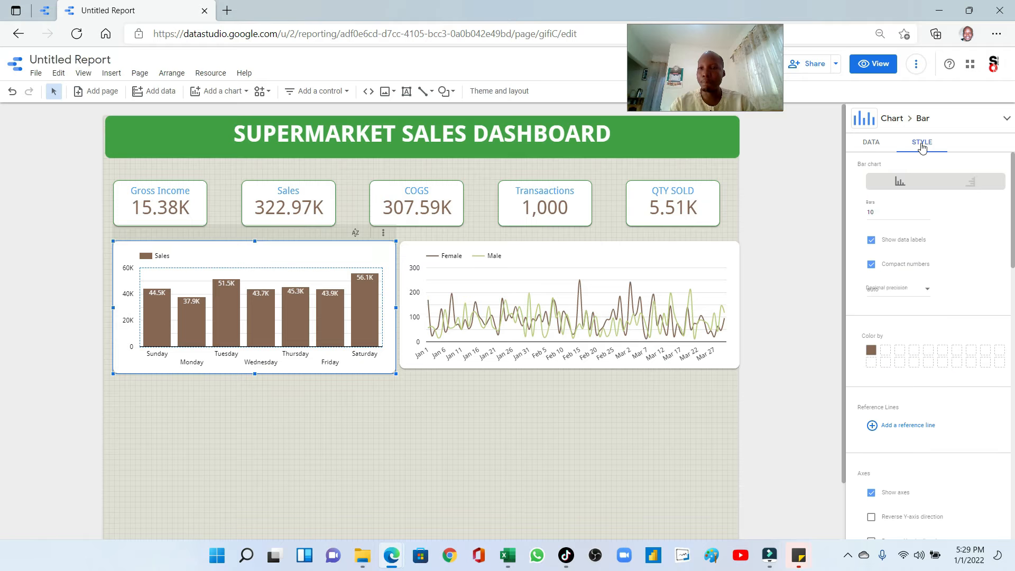
click(908, 425)
scroll(911, 370, down, 1)
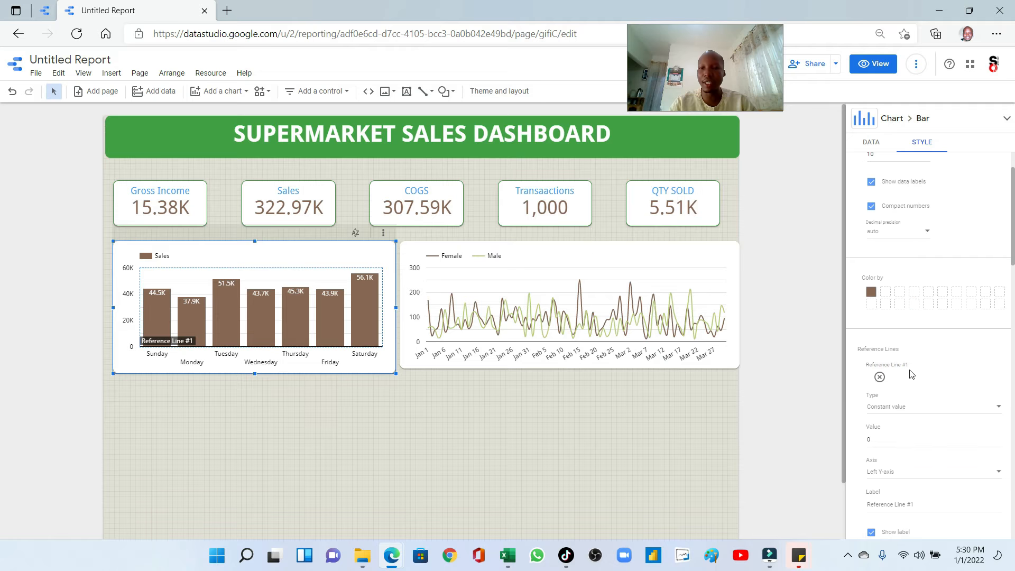
scroll(897, 410, down, 1)
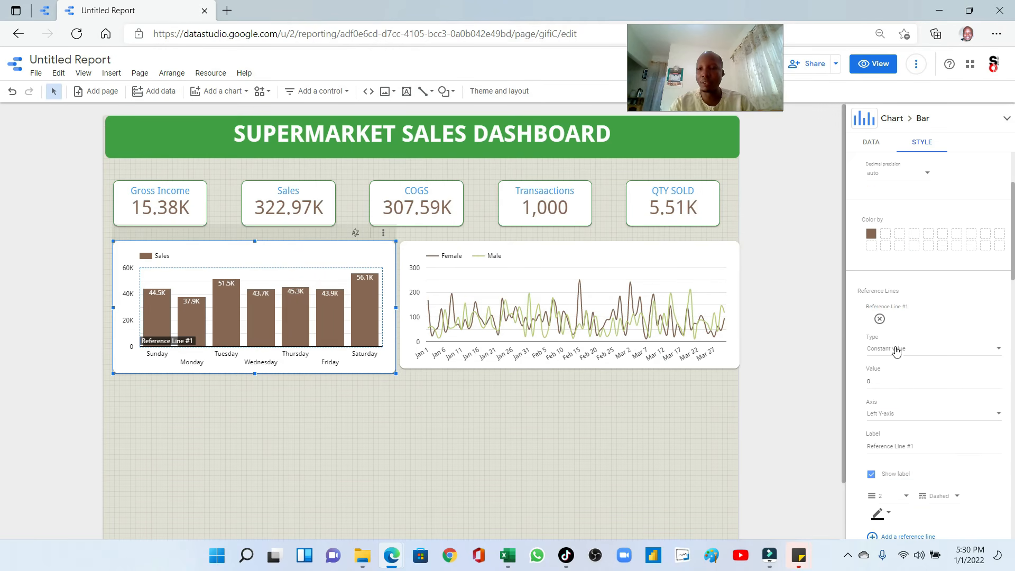
click(892, 351)
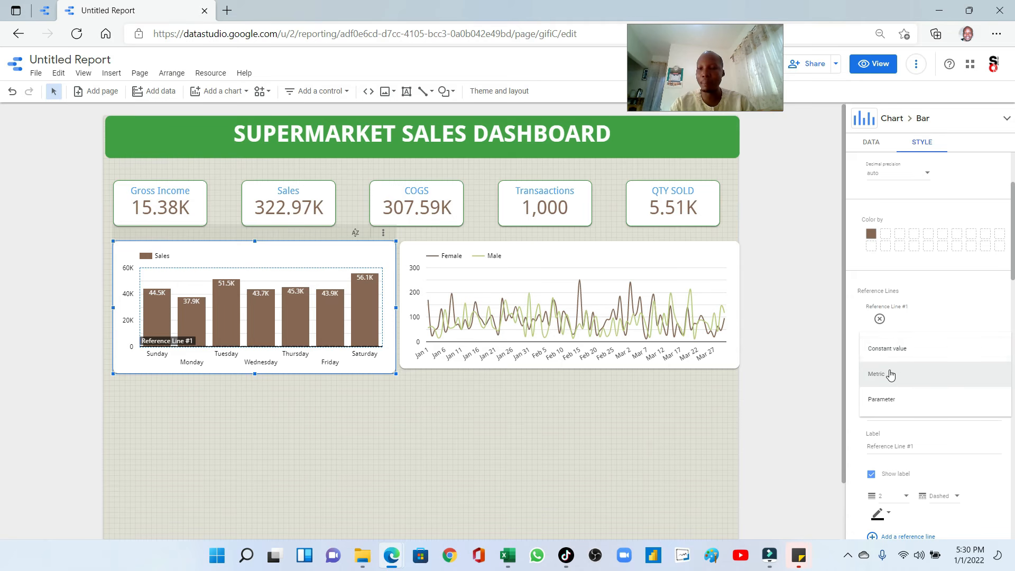
click(889, 374)
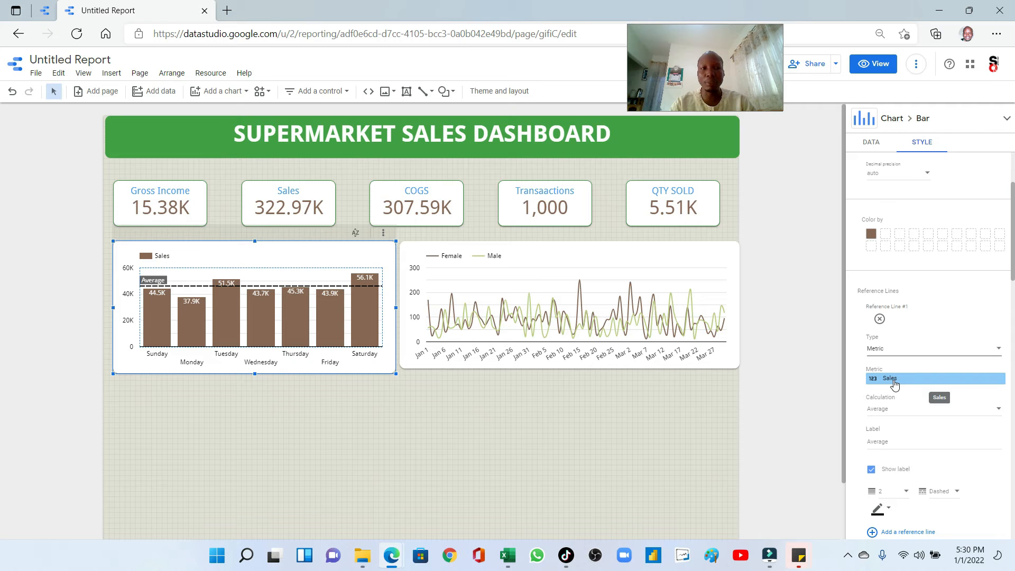
click(893, 410)
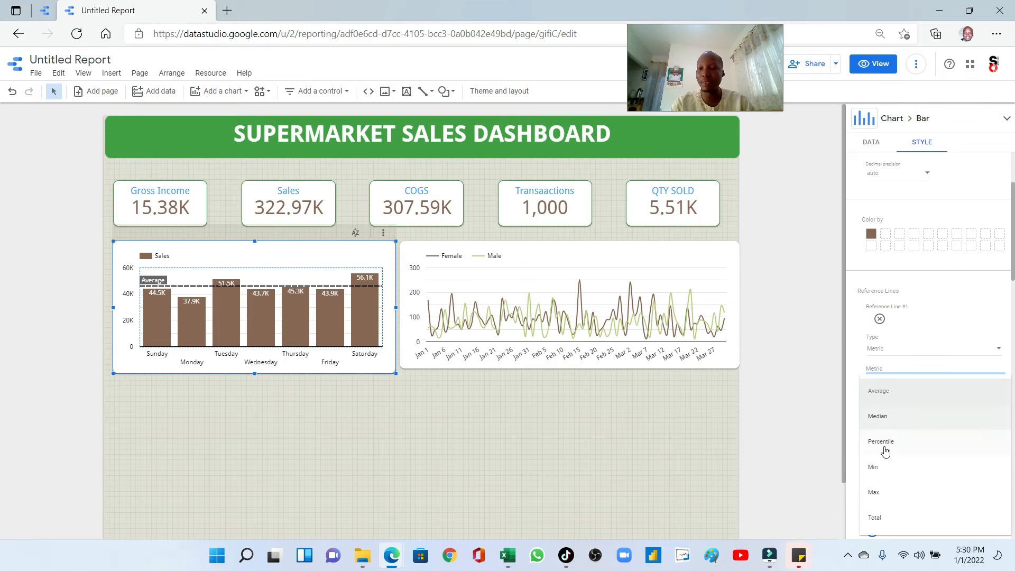
click(885, 396)
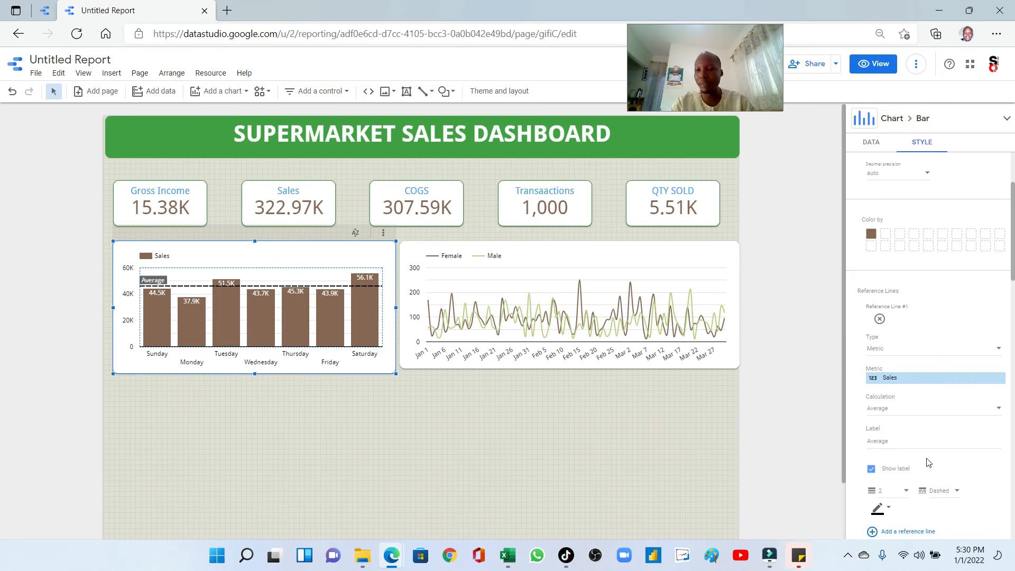
scroll(928, 462, down, 1)
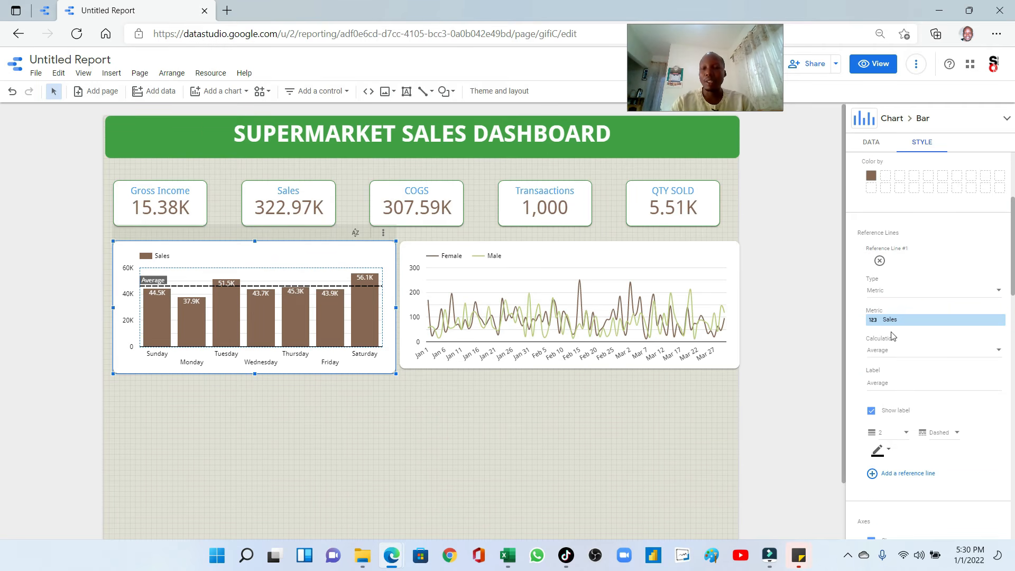
Add a metric reference line showing the Average of gross income to the Female and Male line chart
click(517, 255)
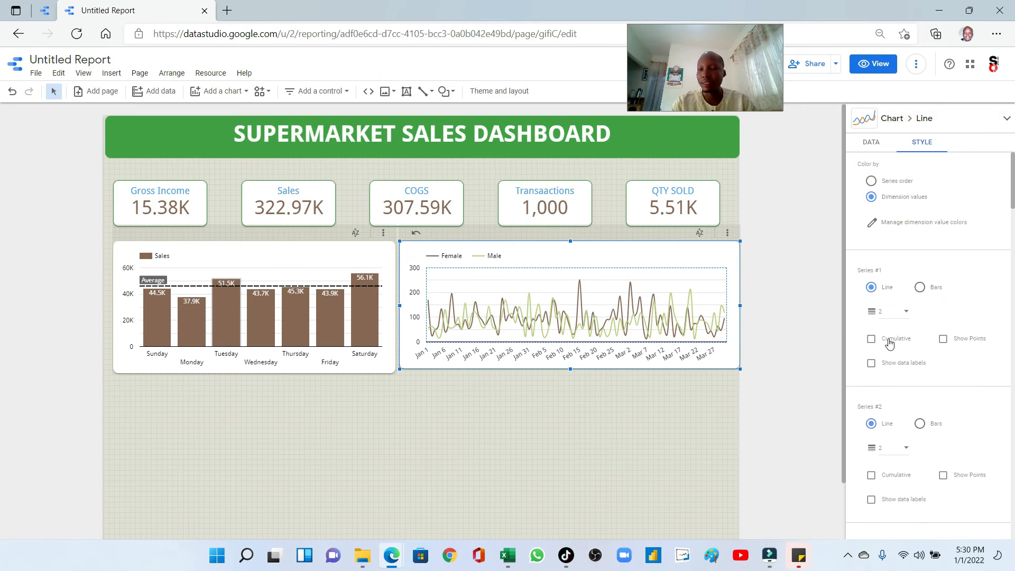
scroll(905, 324, down, 6)
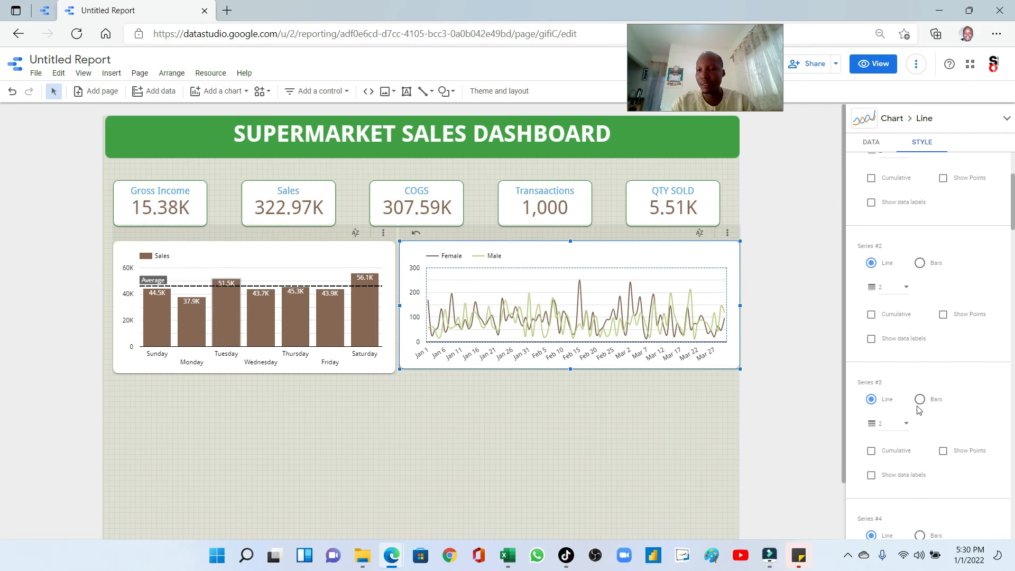
scroll(914, 423, up, 7)
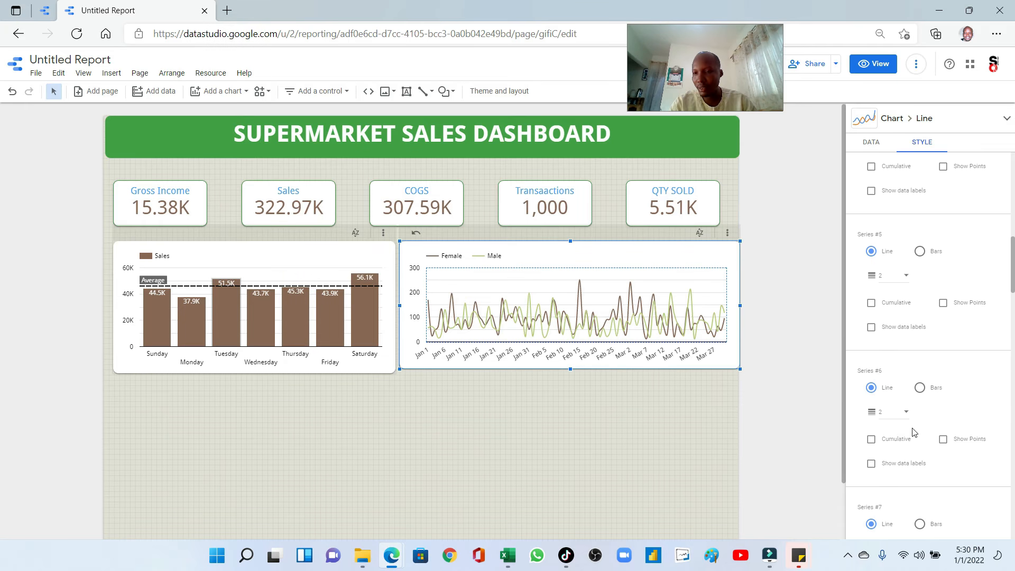
scroll(925, 338, down, 10)
scroll(936, 397, down, 10)
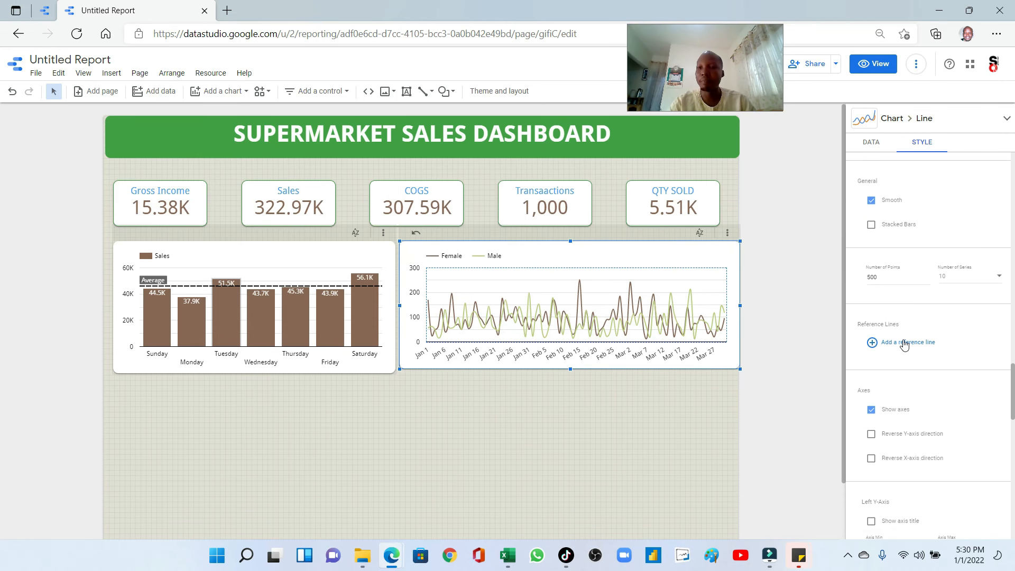
click(904, 344)
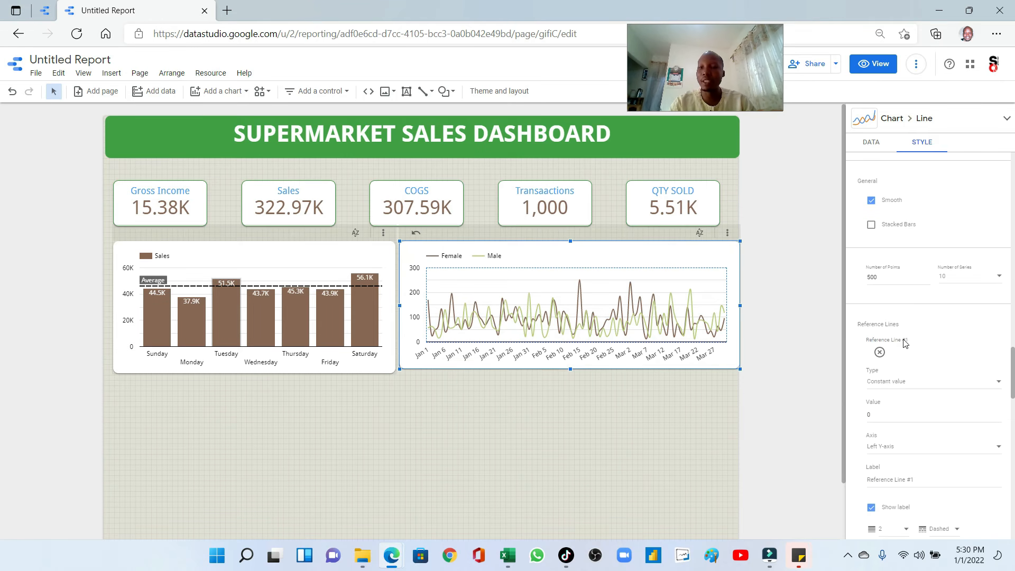
click(905, 386)
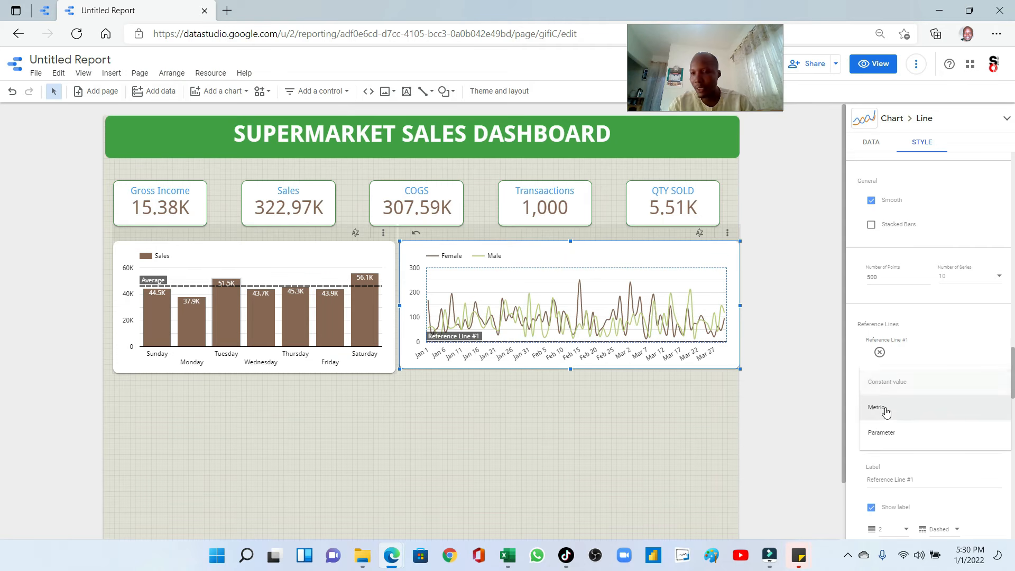
click(898, 406)
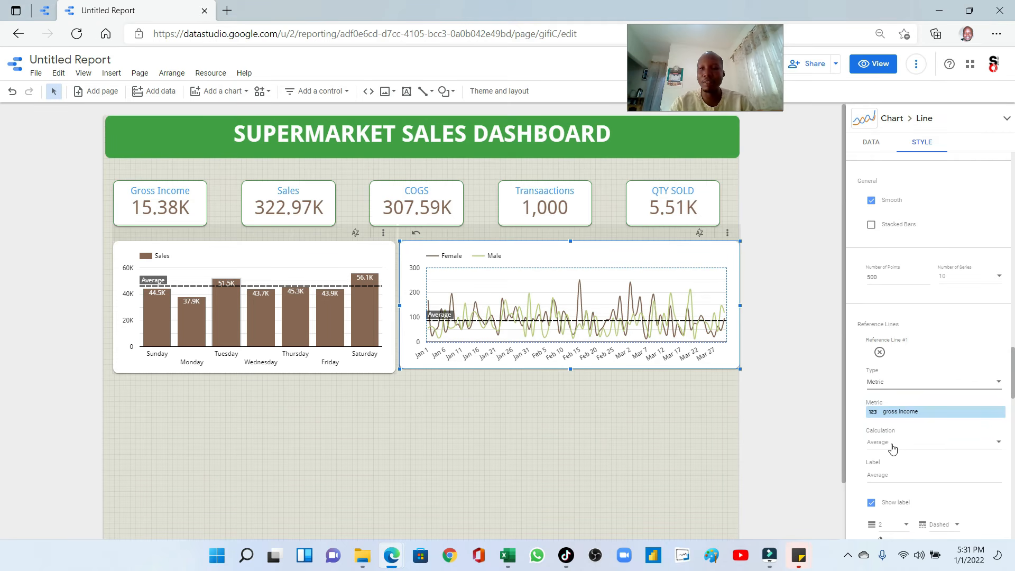
click(461, 400)
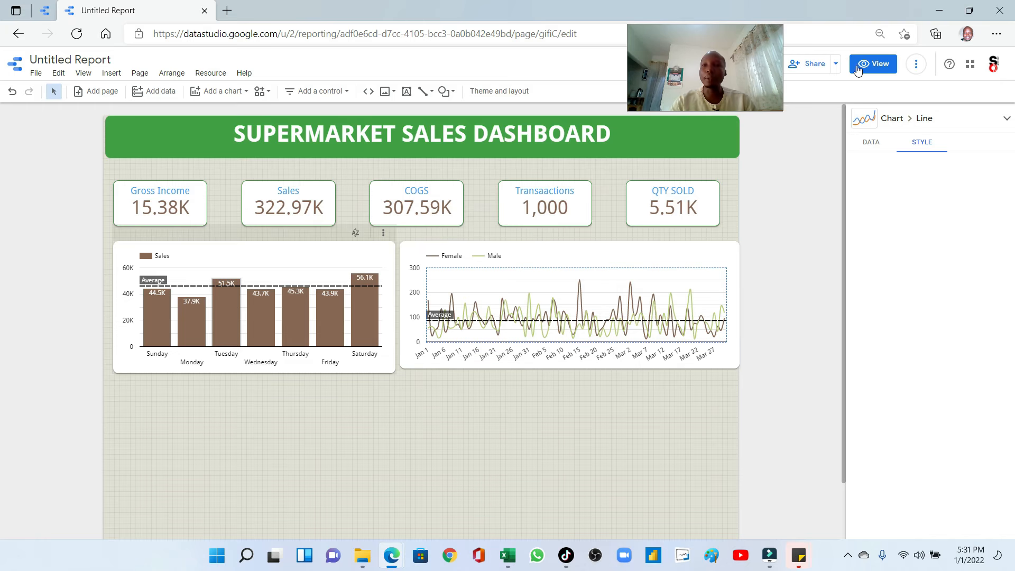
Preview the report in view mode to examine its charts, compare it with the finished example dashboard, and return to editing
click(882, 72)
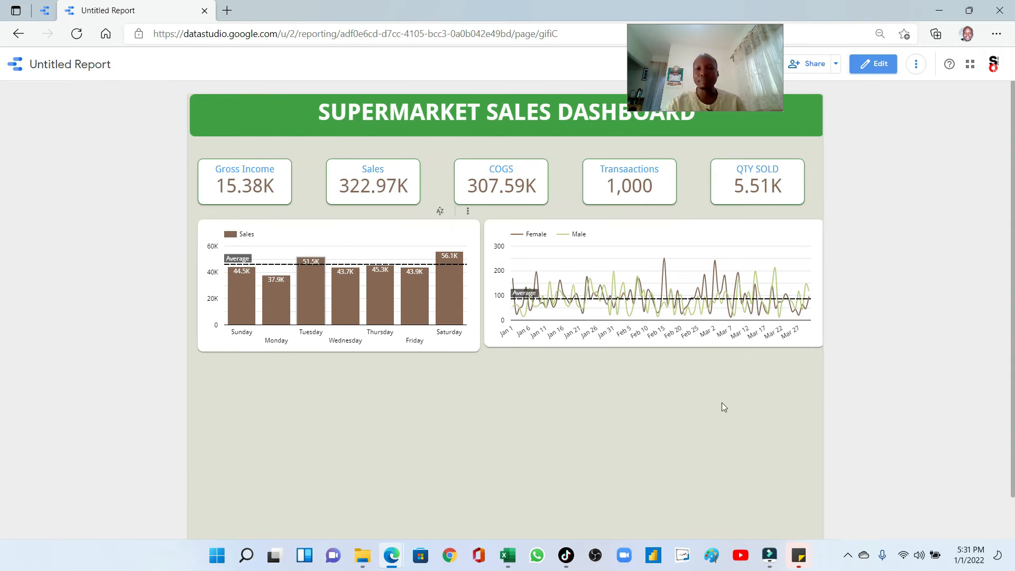
mouse_move(524, 301)
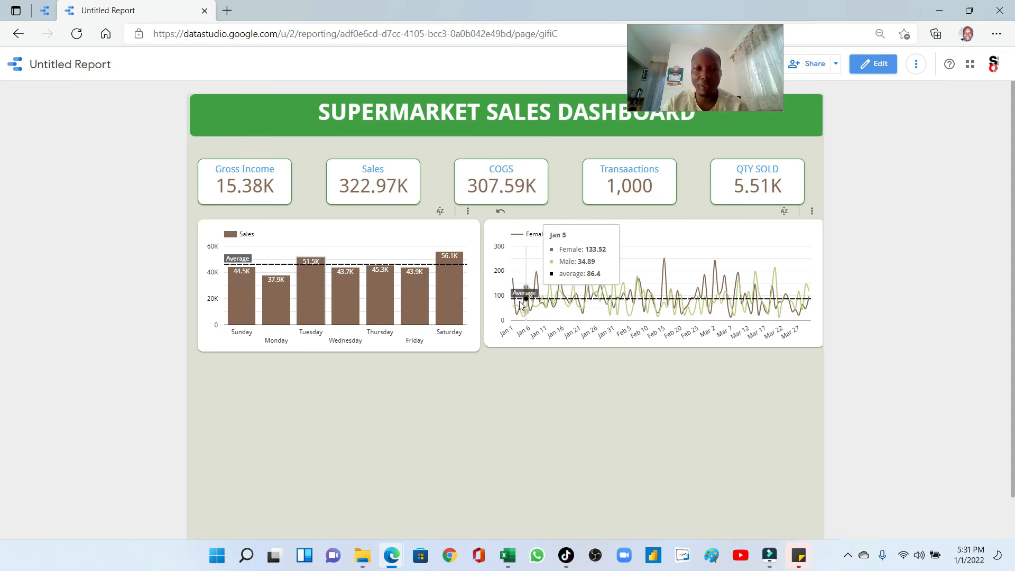
mouse_move(575, 308)
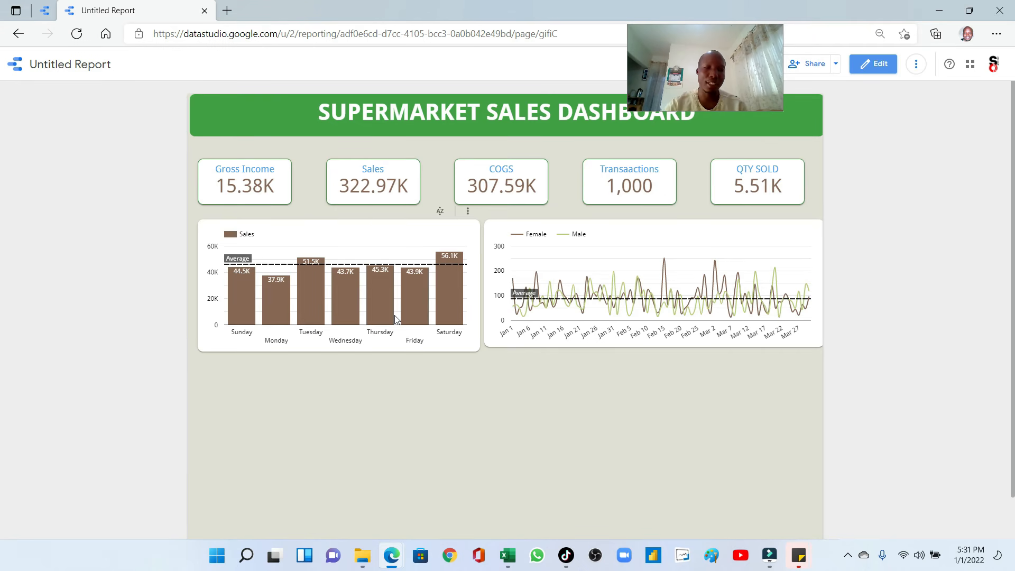
click(51, 15)
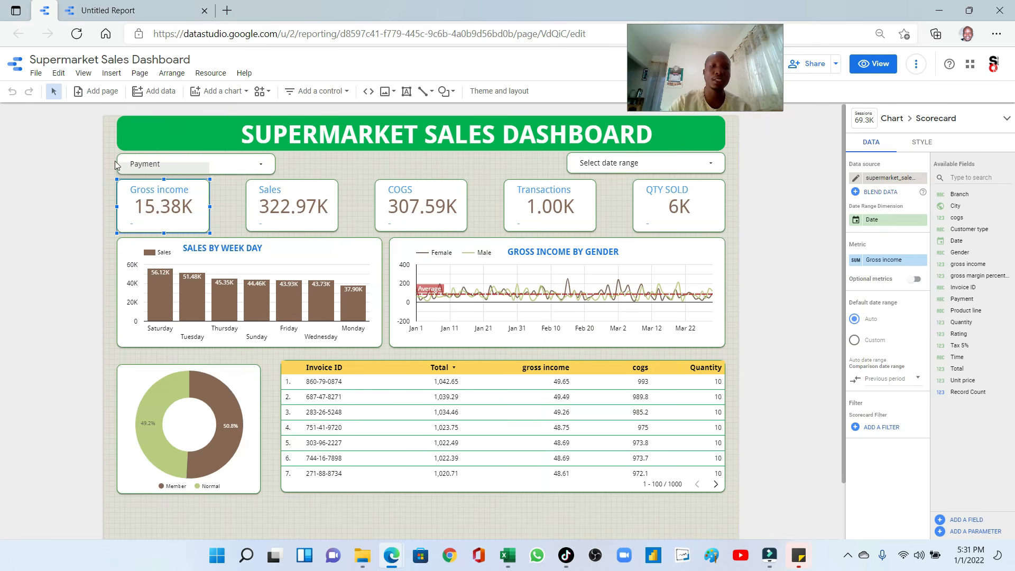
click(165, 7)
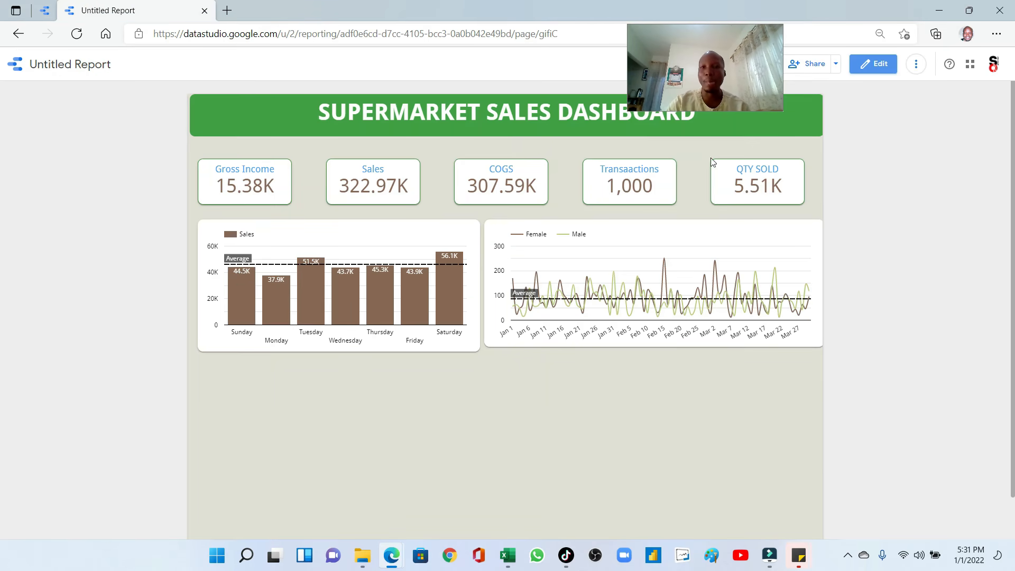
click(877, 71)
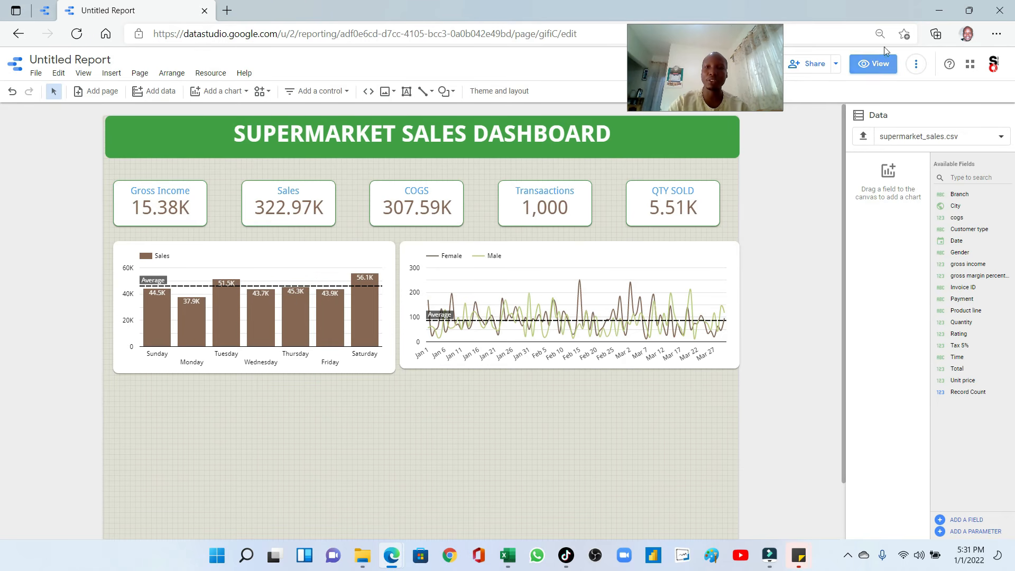
Insert a donut chart in the empty area below the weekday sales column chart
click(233, 92)
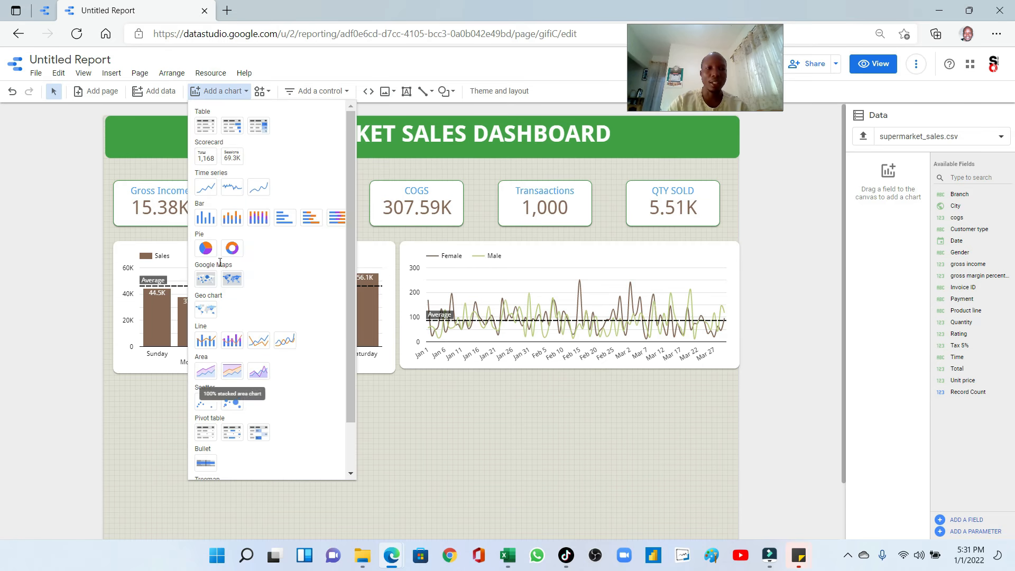
click(233, 250)
click(120, 388)
scroll(330, 367, down, 2)
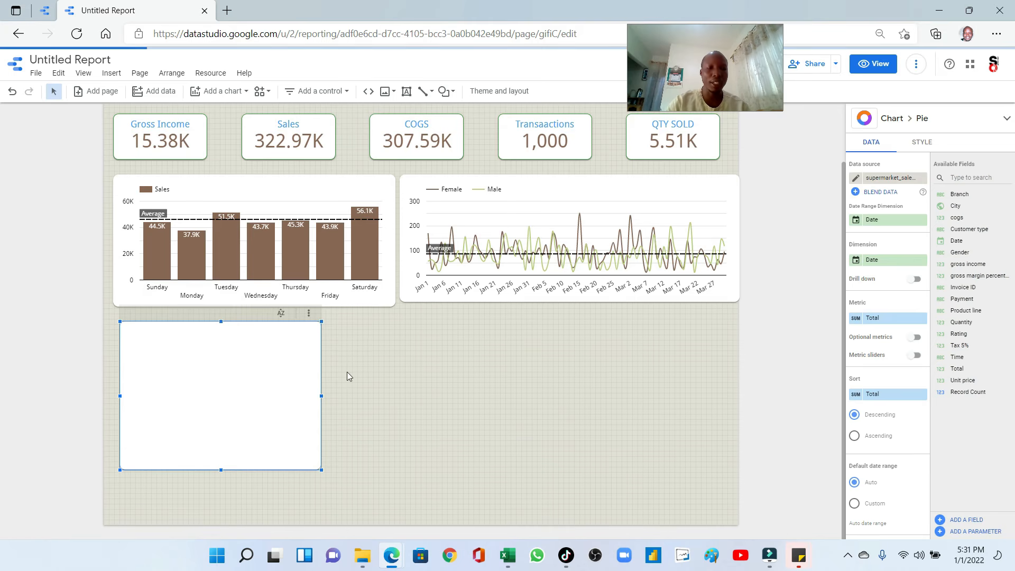
Examine the dimension and metric setup of the donut chart in the finished example dashboard, and return to the untitled report
click(56, 8)
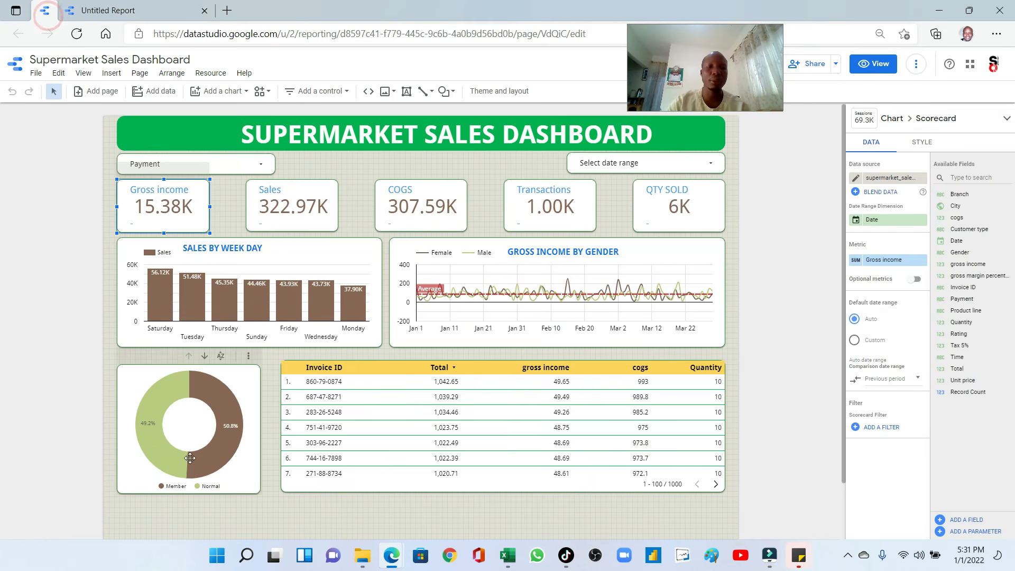
click(242, 392)
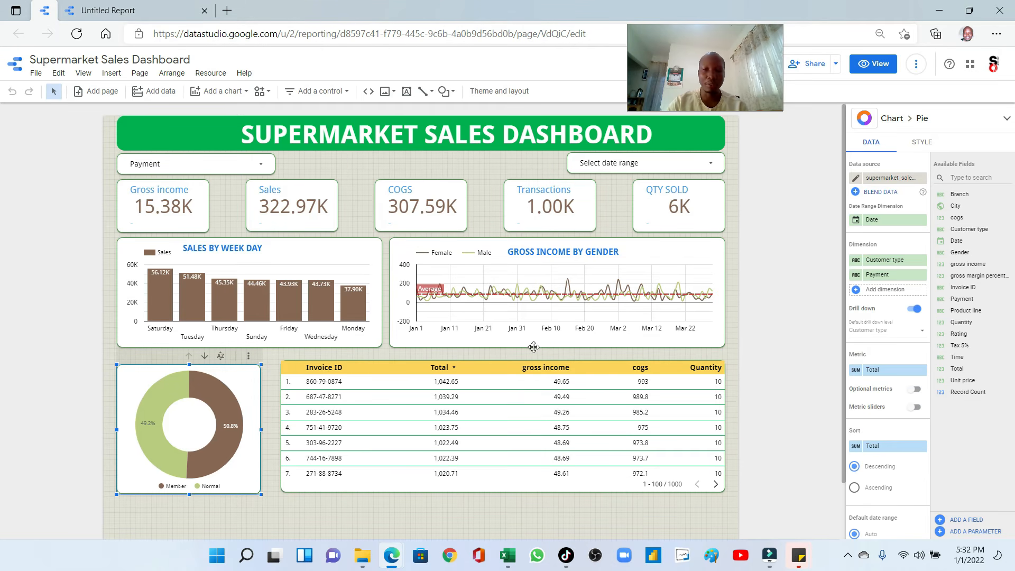
click(111, 13)
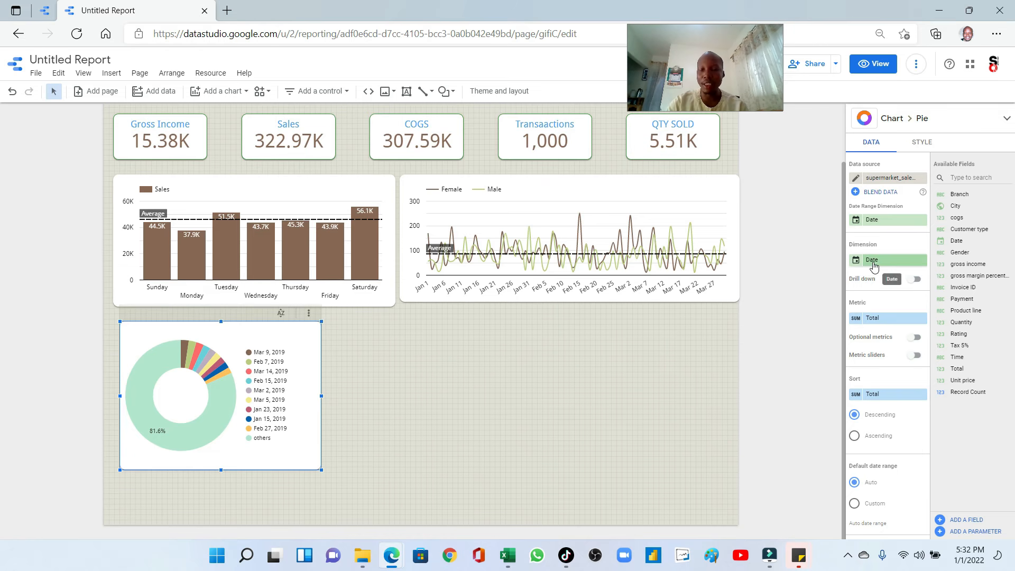
Replace the donut chart's Date dimension with Gender and its Total metric with gross income
drag(960, 252, 891, 263)
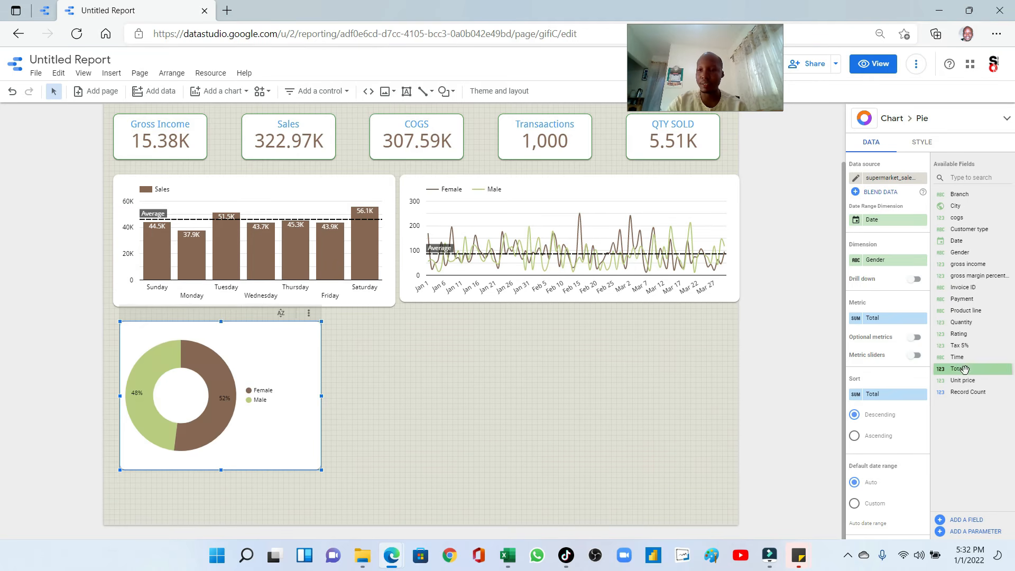
drag(968, 263, 890, 324)
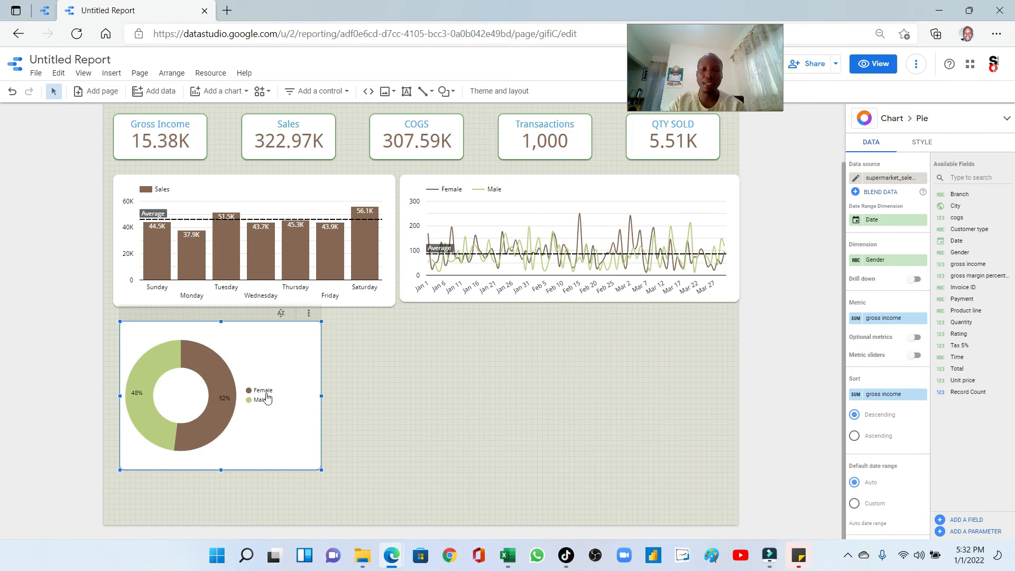
Try the donut chart's legend above the ring, and settle on placing it below the ring
click(922, 142)
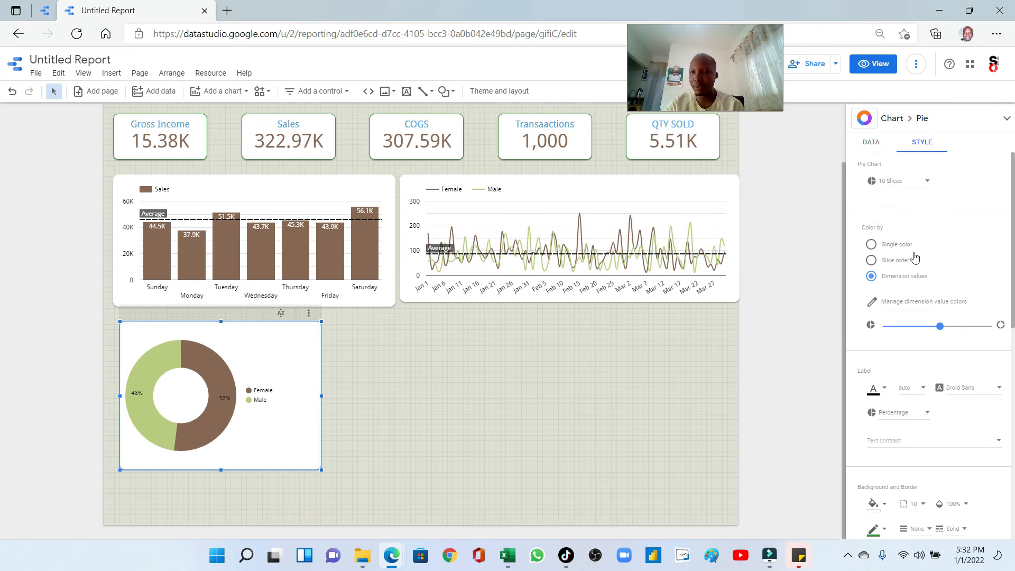
scroll(934, 356, down, 3)
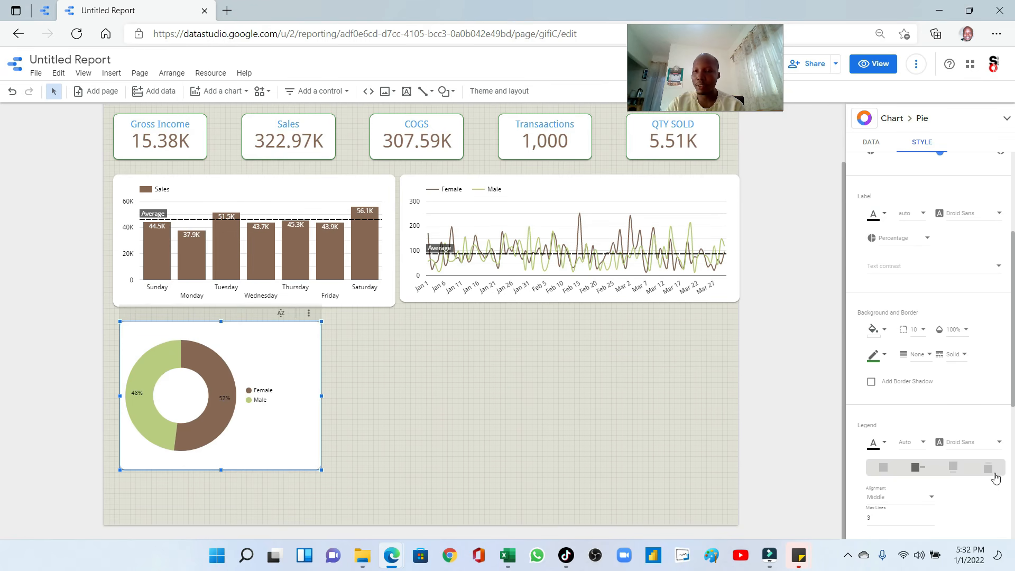
click(989, 469)
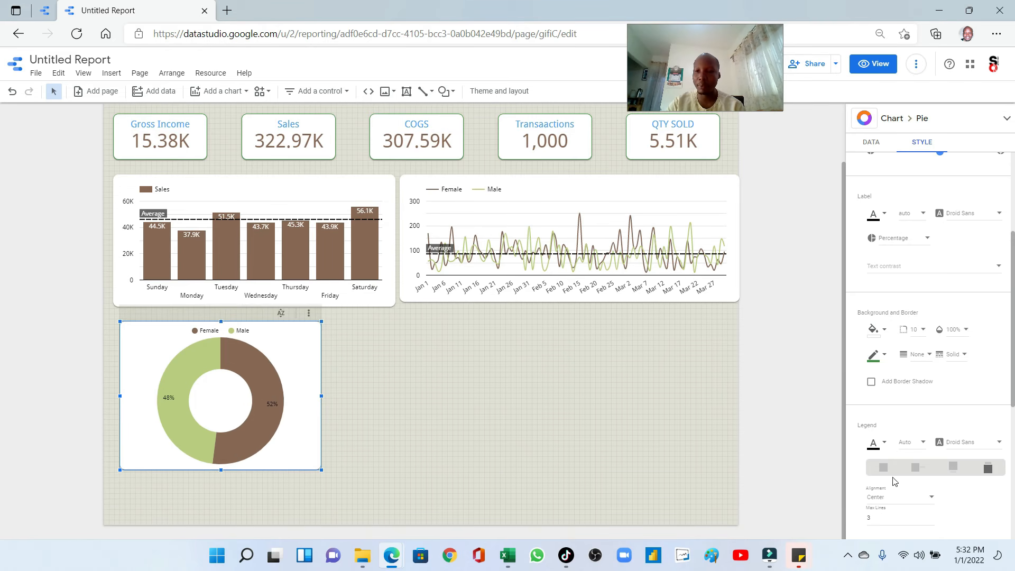
click(953, 467)
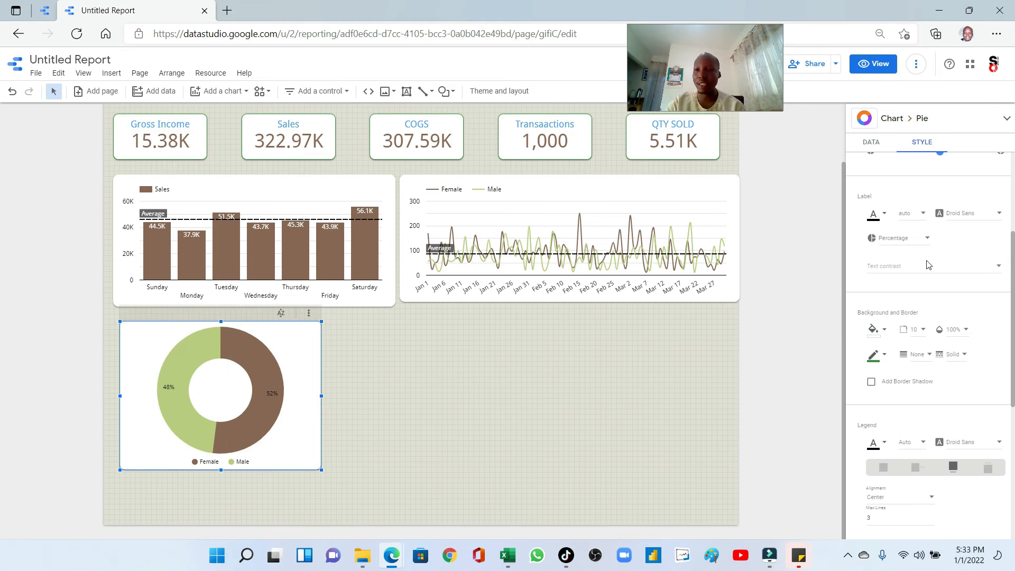
scroll(928, 264, up, 3)
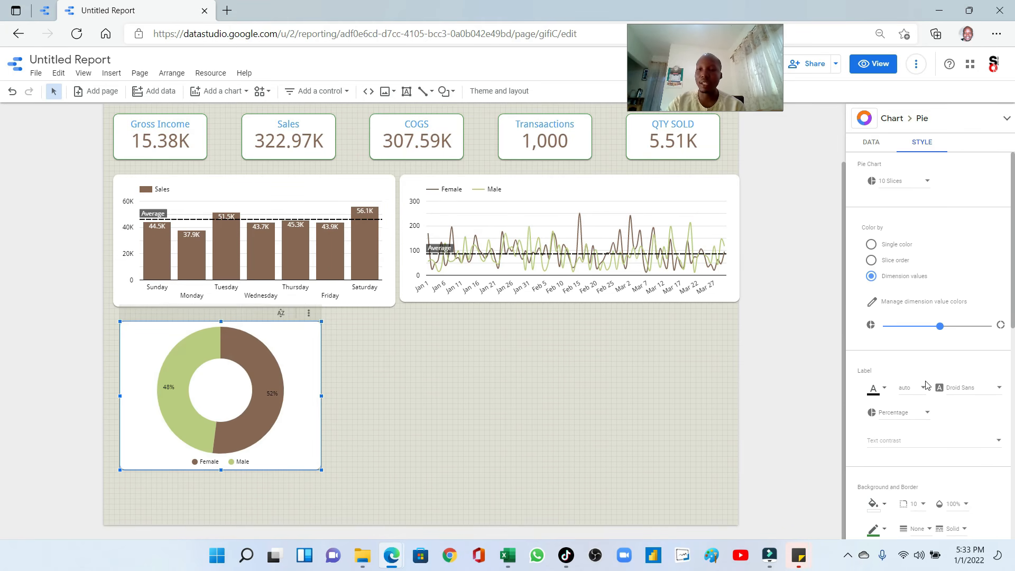
Turn on drill down for the donut chart and add Payment as a second dimension below Gender
click(871, 148)
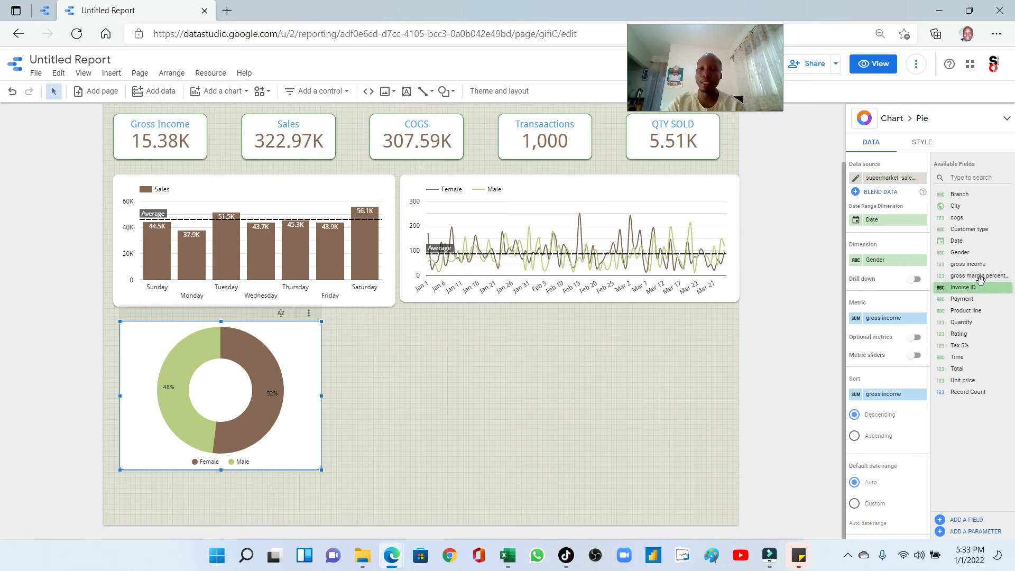
mouse_move(244, 369)
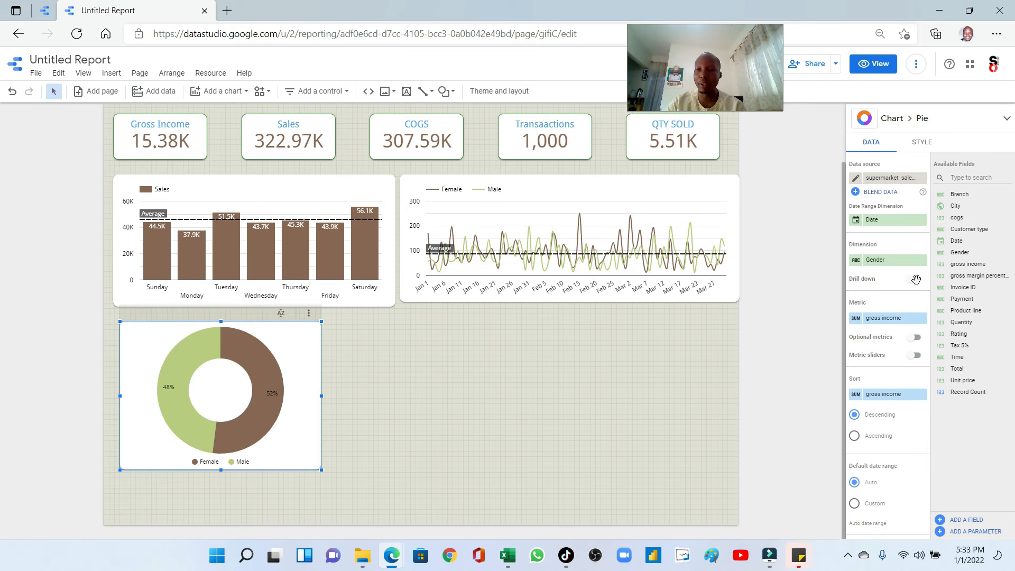
click(915, 280)
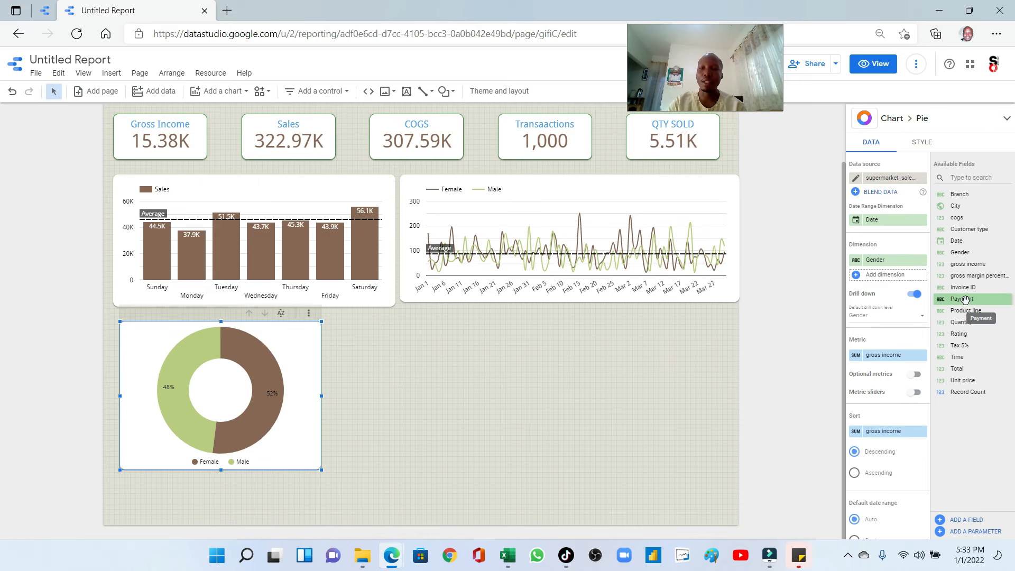
drag(965, 299, 885, 275)
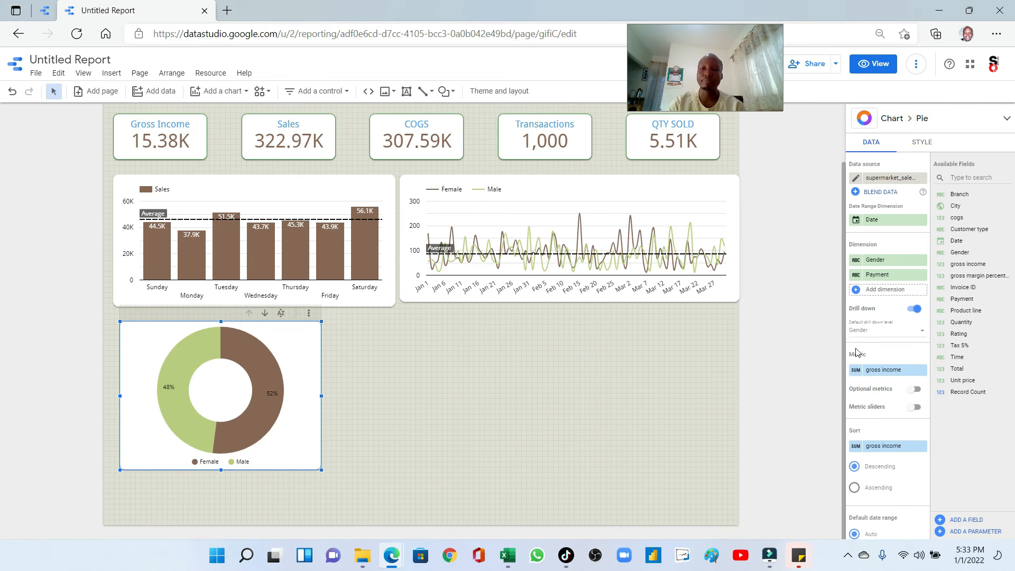
Test the donut chart's drill down from Gender to Payment, and drill back up to Gender
mouse_move(249, 397)
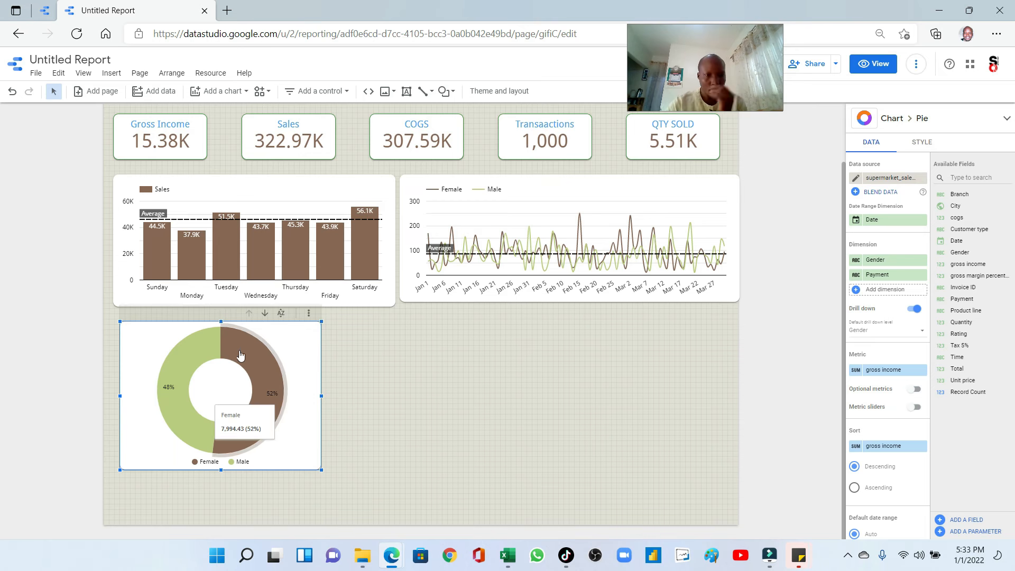
click(267, 315)
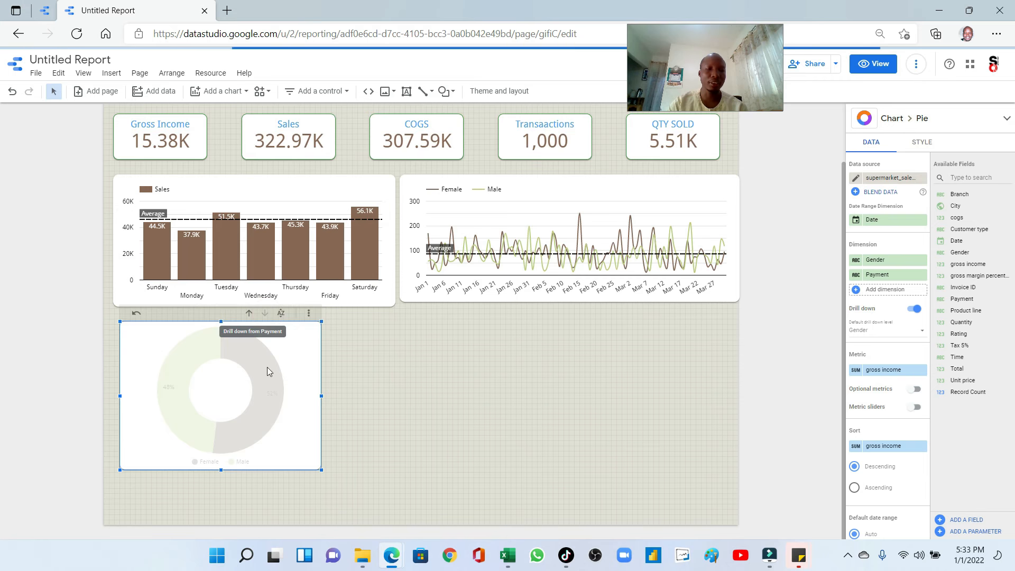
mouse_move(231, 426)
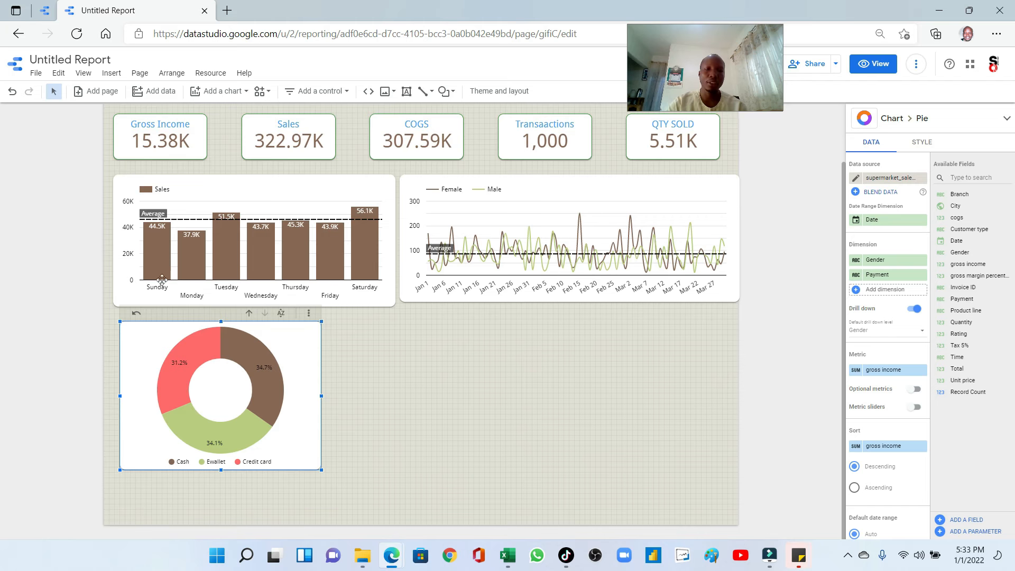
click(250, 315)
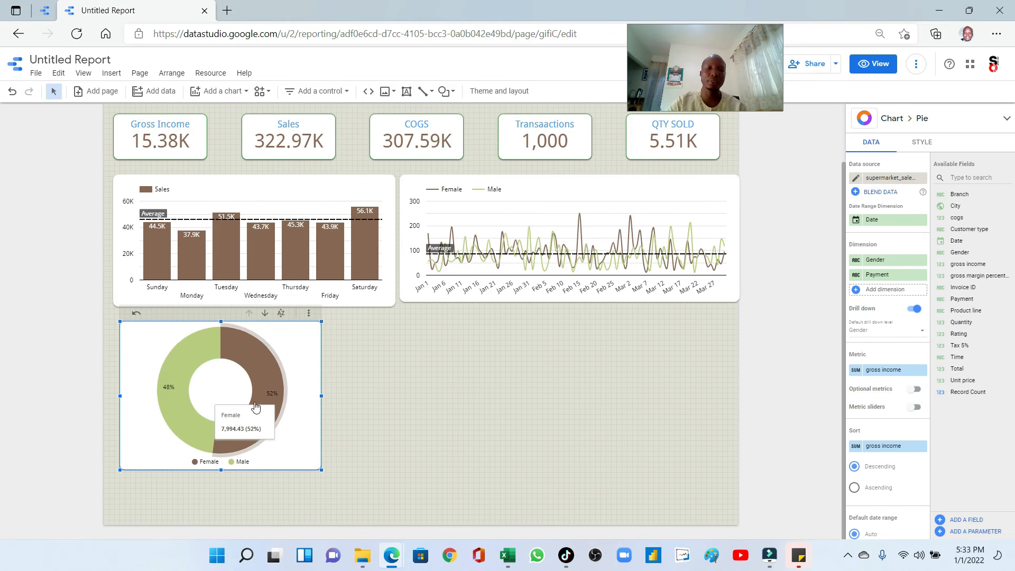
Enable cross-filtering in the donut chart's interactions
scroll(905, 478, down, 1)
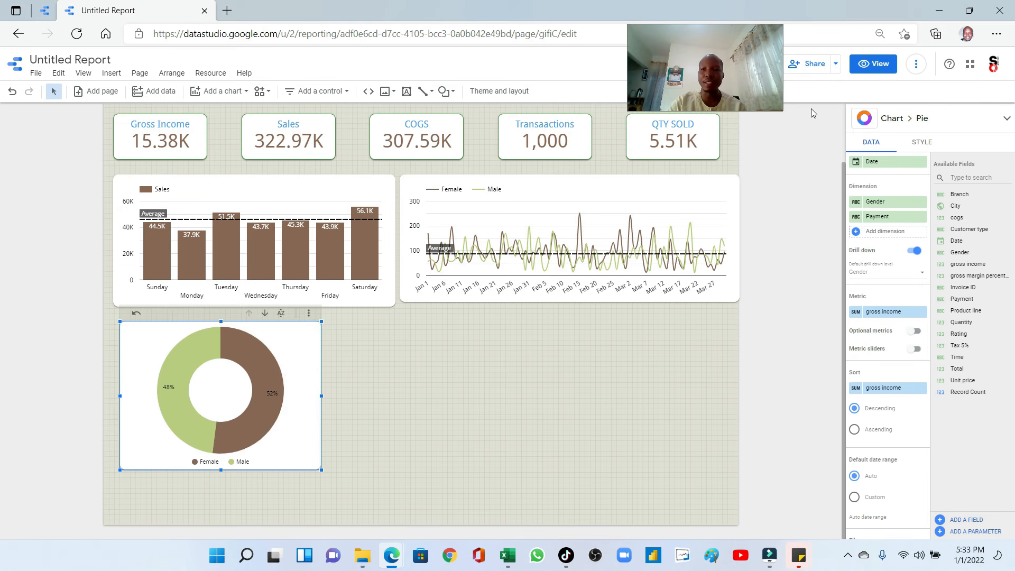
scroll(886, 330, down, 5)
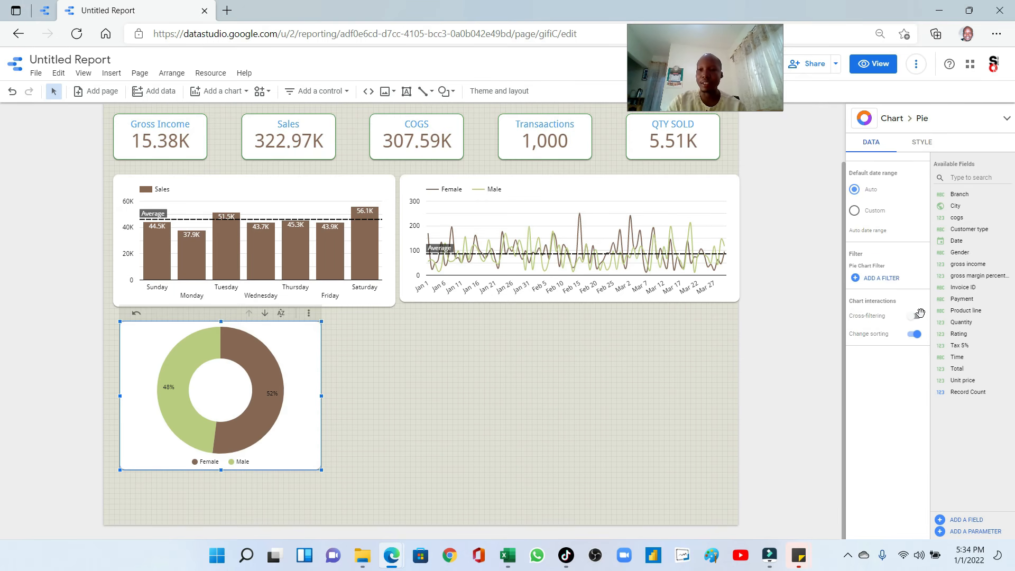
click(914, 316)
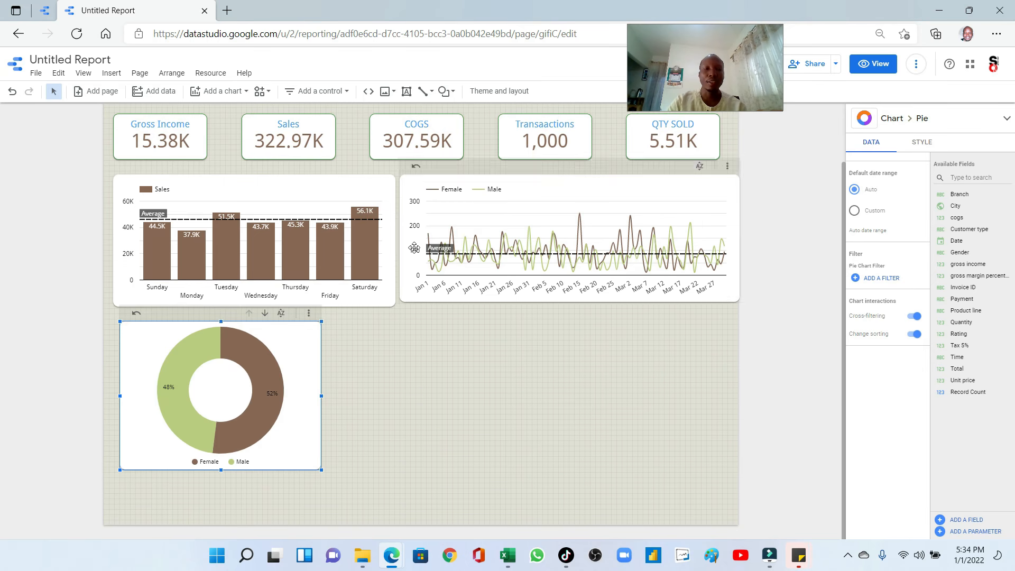
In view mode, filter the dashboard by the donut's Female slice, check its payment drill down, and clear the filter
click(887, 70)
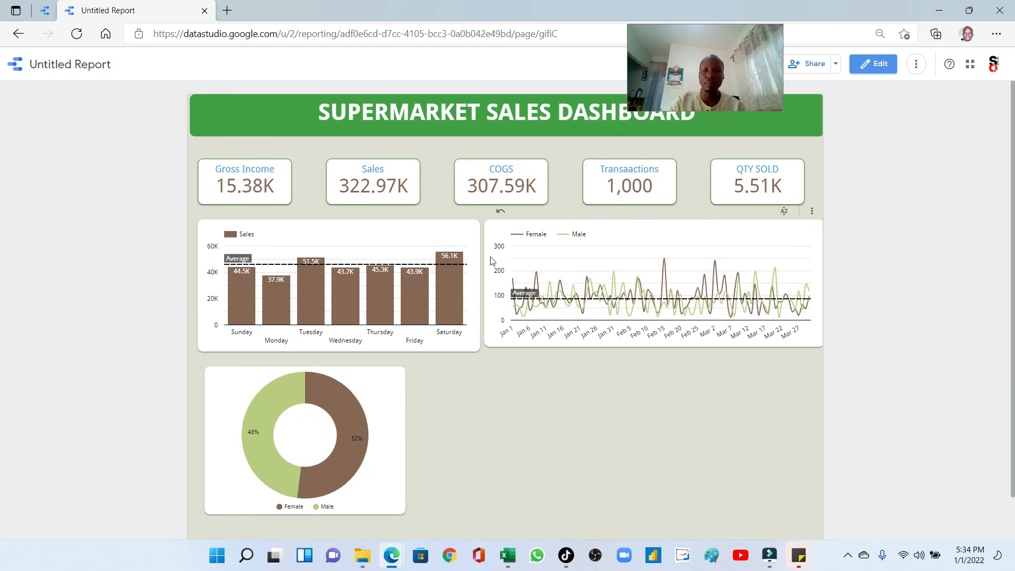
mouse_move(356, 431)
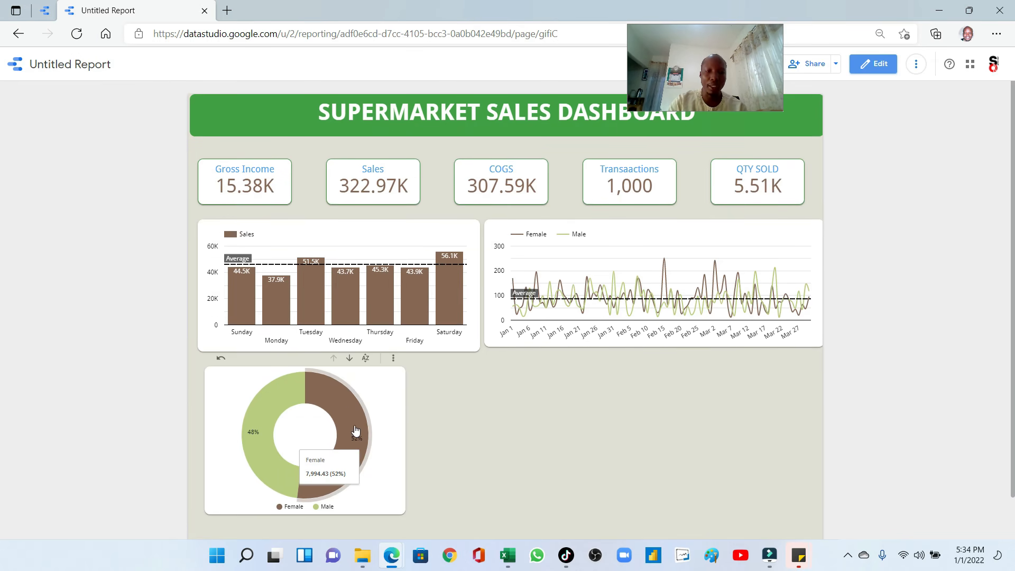
click(356, 431)
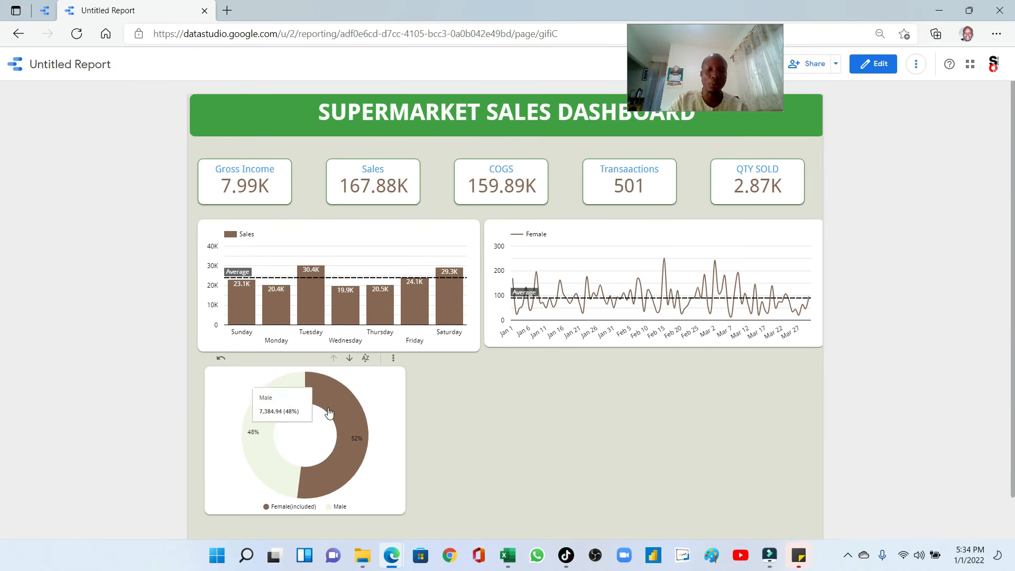
click(349, 358)
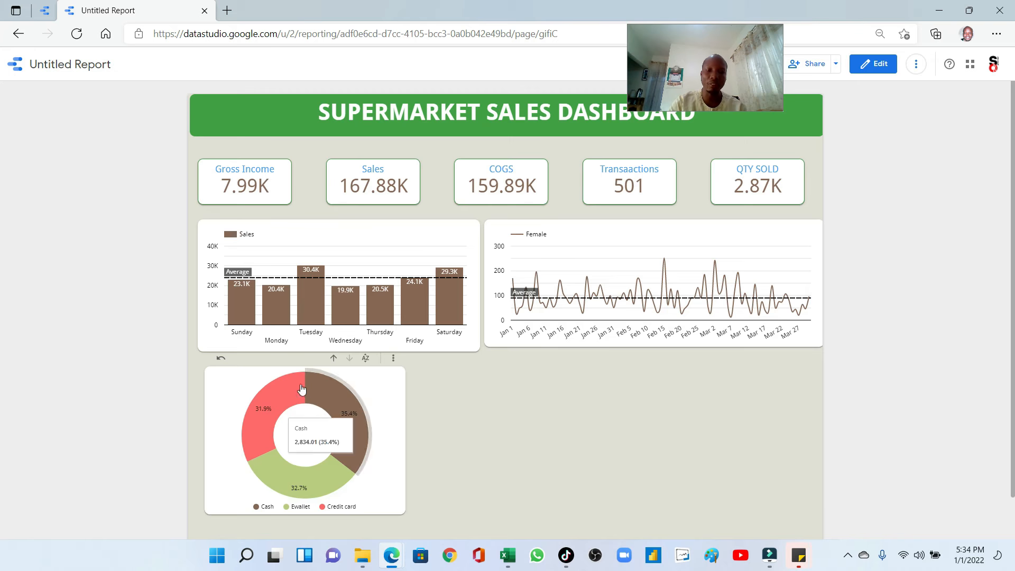
click(333, 358)
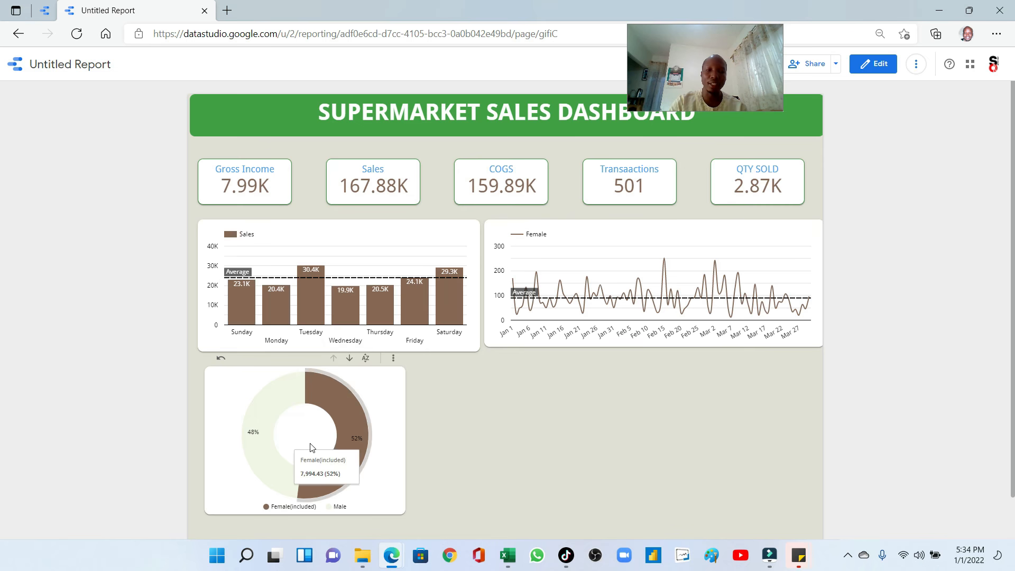
click(340, 429)
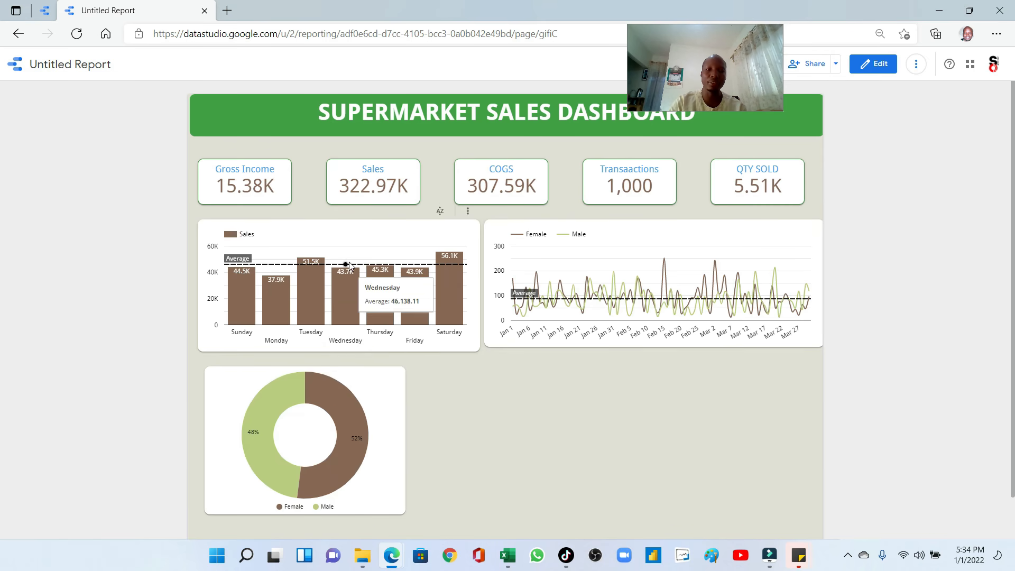
Drill the donut down to Payment, examine the dashboard filtered by Cash and by Credit card, and clear the filter
click(349, 359)
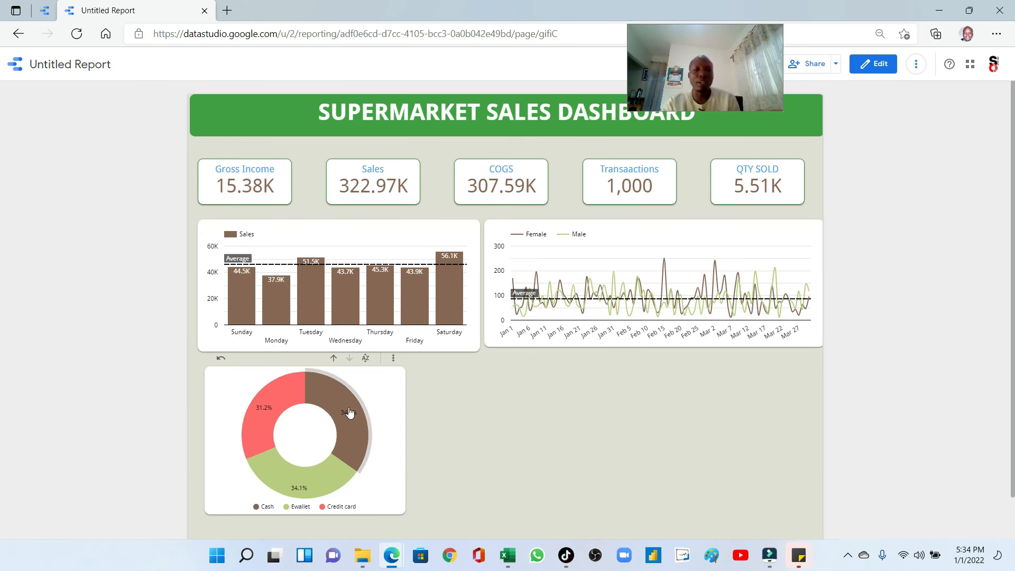
mouse_move(341, 406)
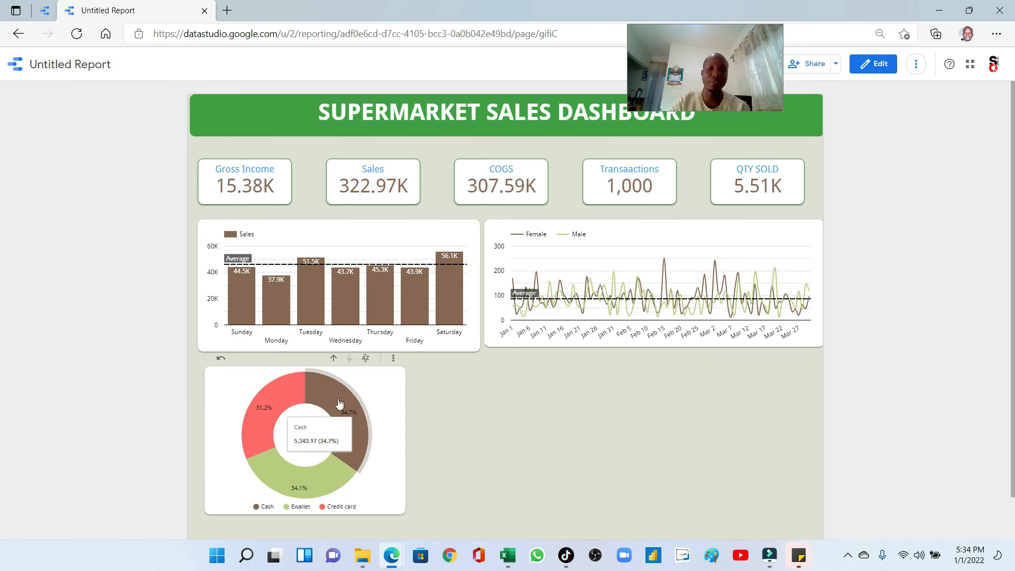
click(351, 408)
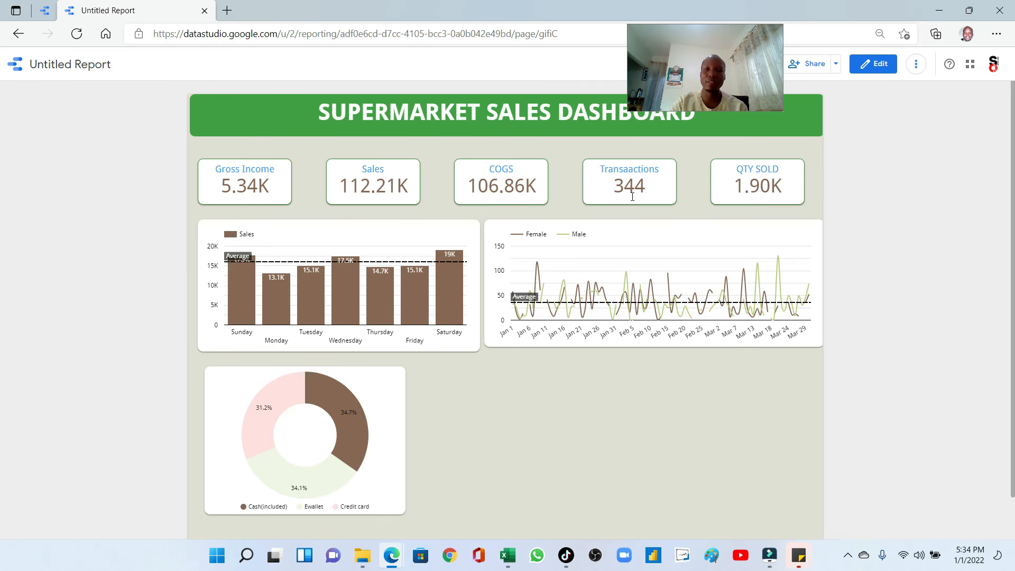
click(269, 406)
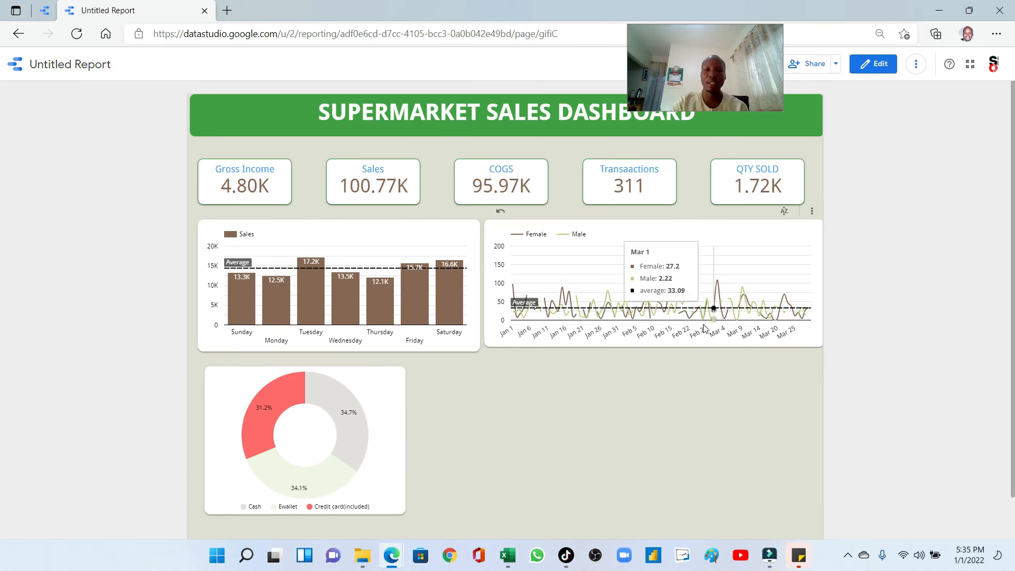
mouse_move(333, 452)
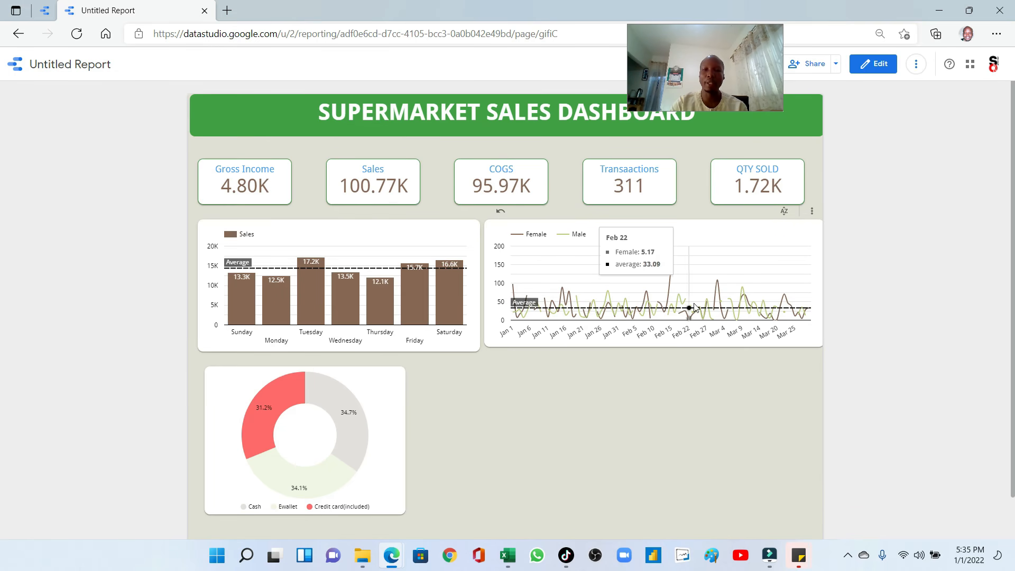
mouse_move(682, 321)
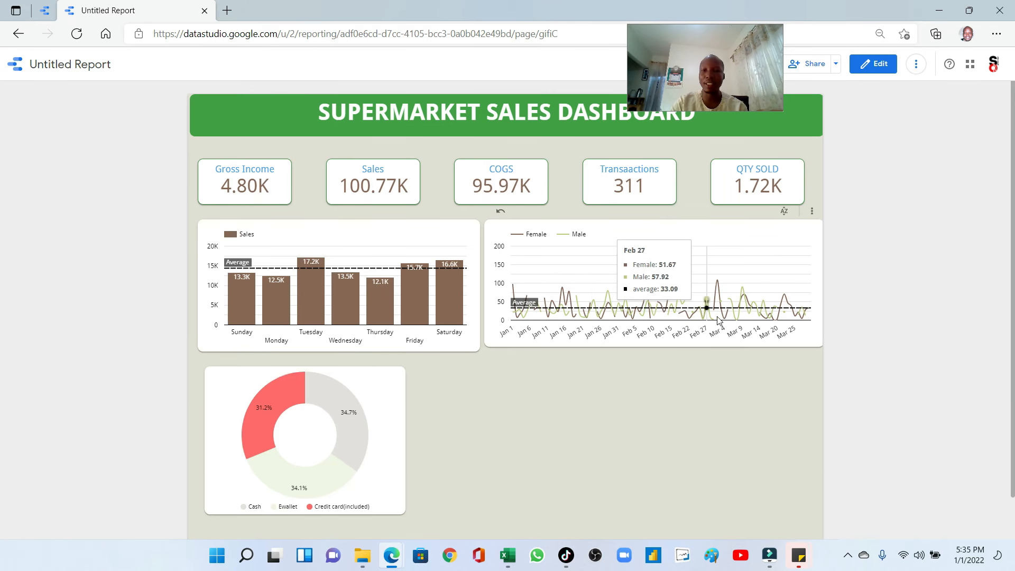
mouse_move(721, 316)
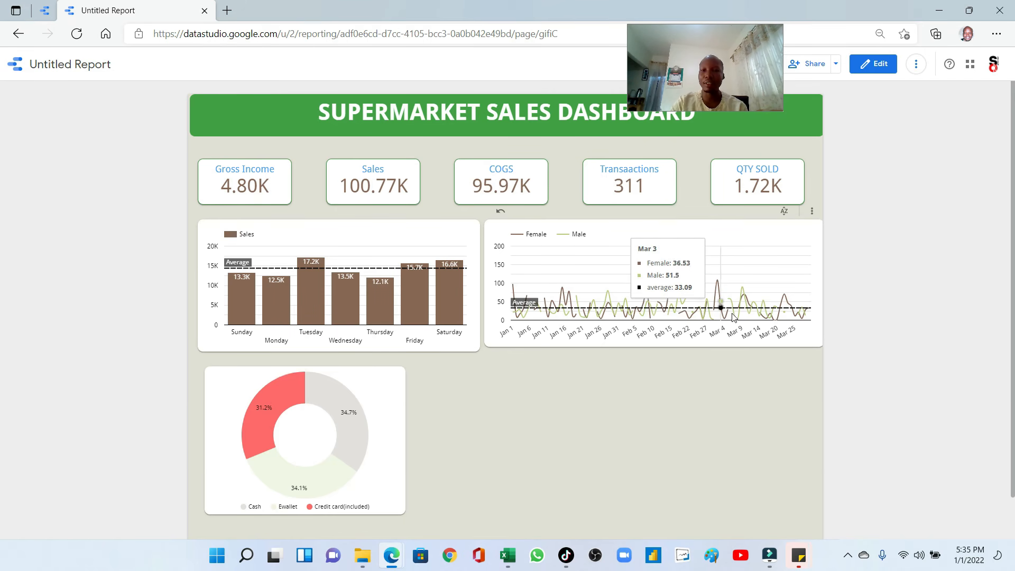
mouse_move(786, 317)
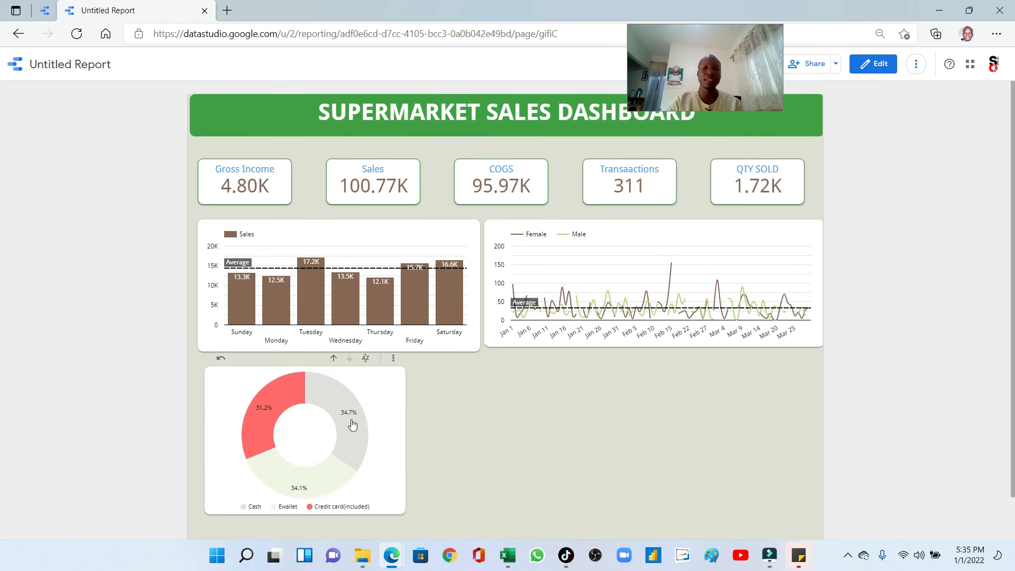
click(300, 413)
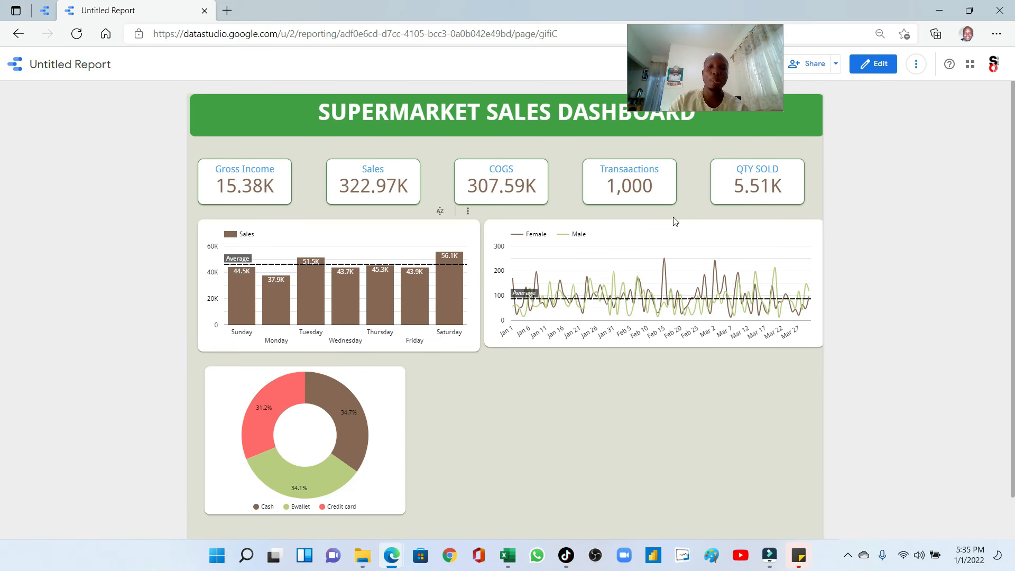
Return to editing the report and enable cross-filtering for the weekday sales column chart
click(876, 68)
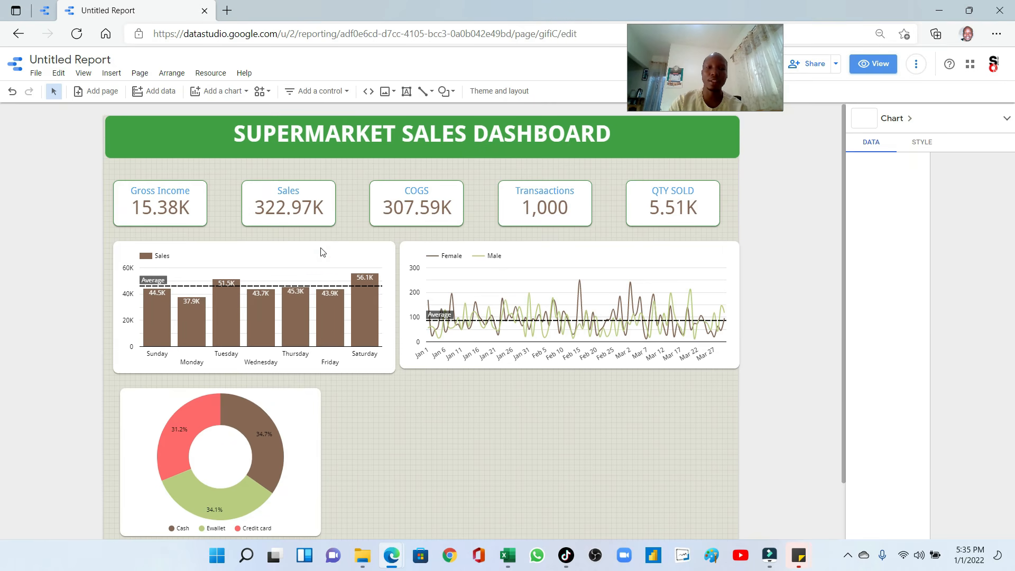
click(323, 252)
click(328, 254)
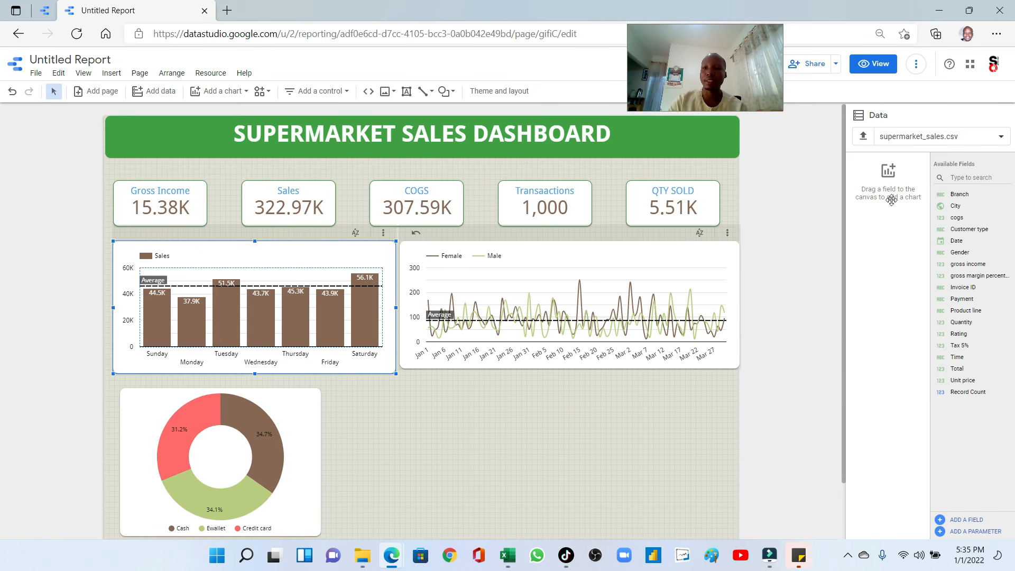
scroll(888, 370, down, 5)
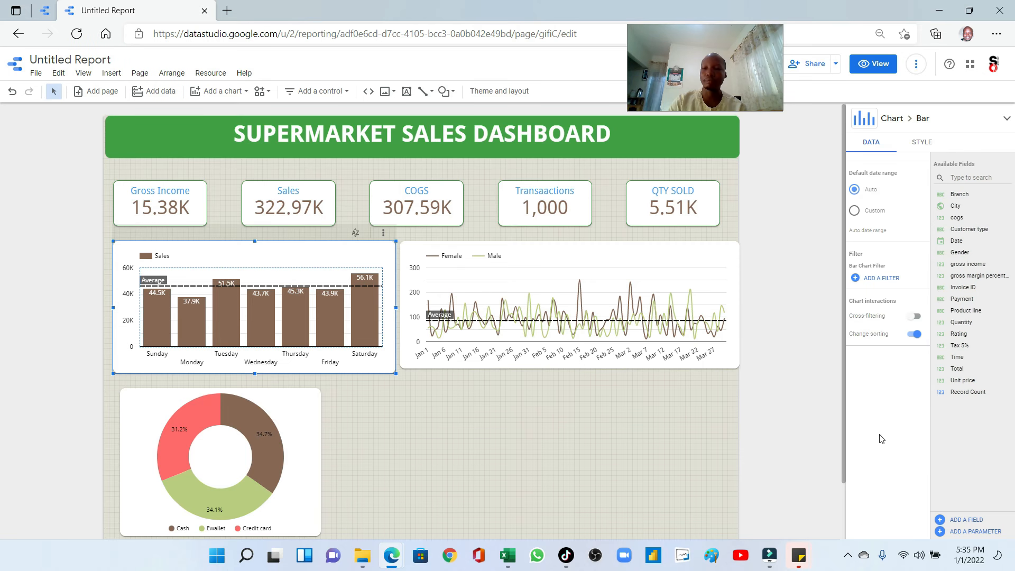
click(914, 315)
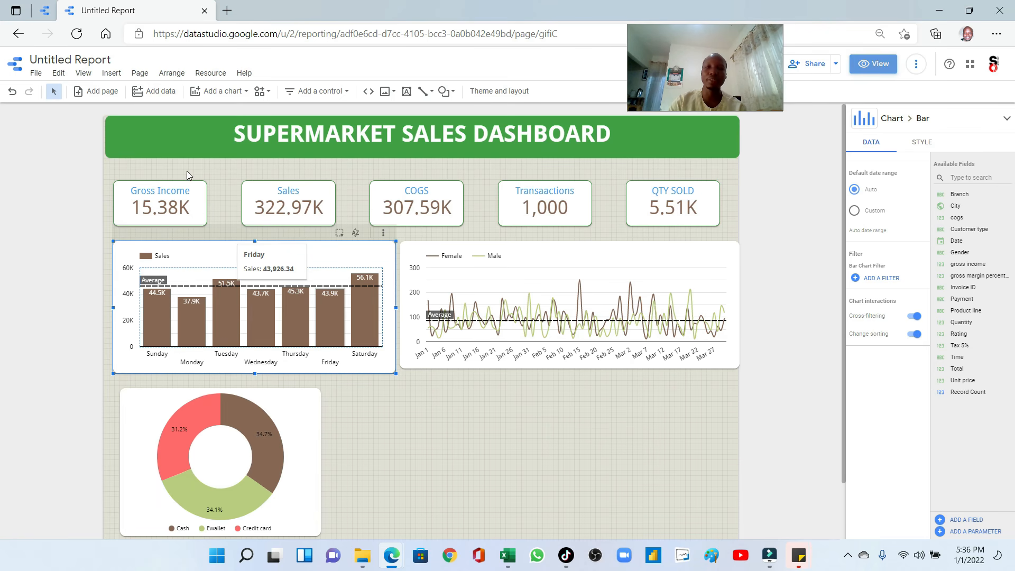
In view mode, test filtering the dashboard by the Tuesday column, and clear that filter
click(872, 64)
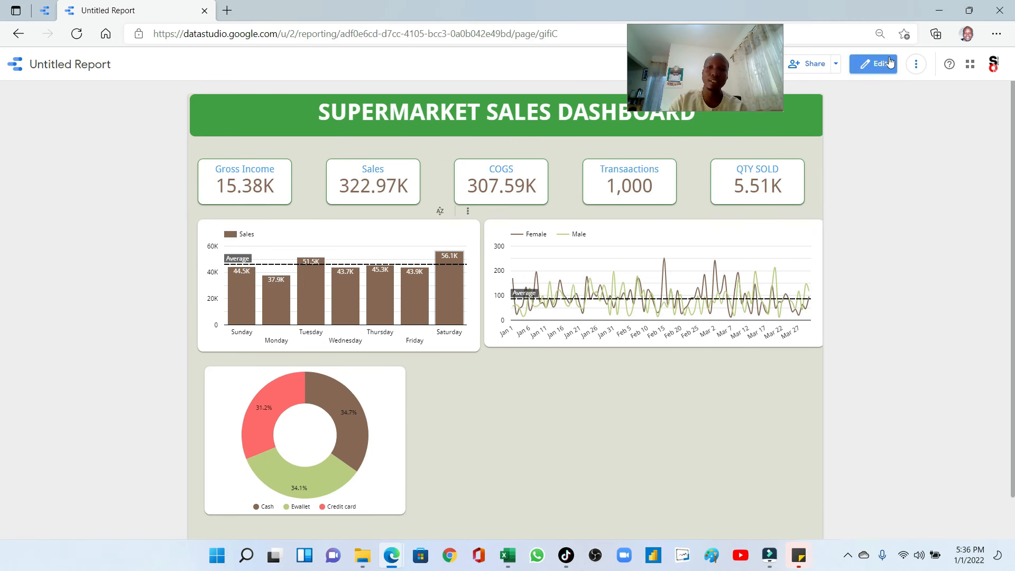
click(309, 299)
mouse_move(373, 462)
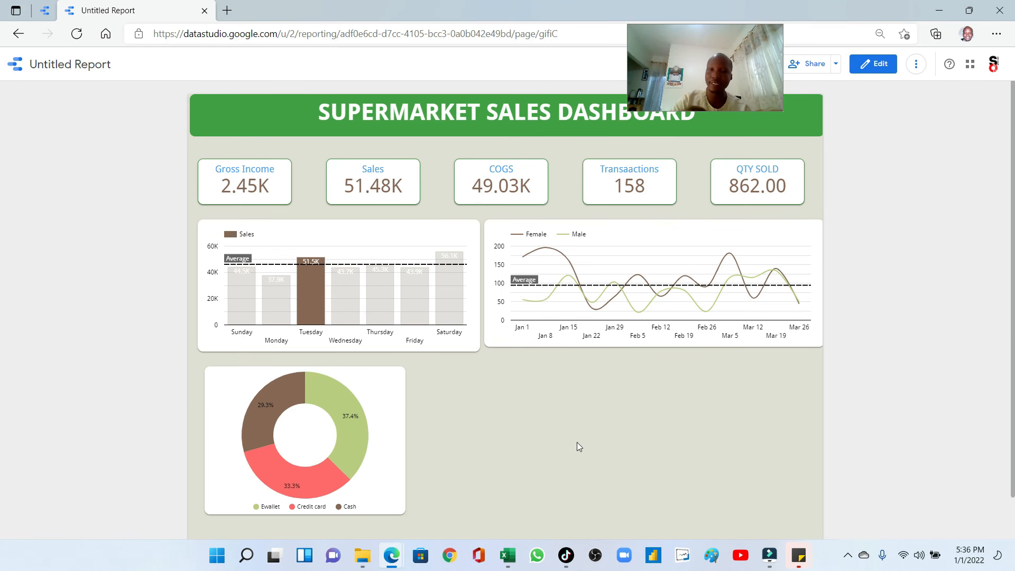
click(301, 294)
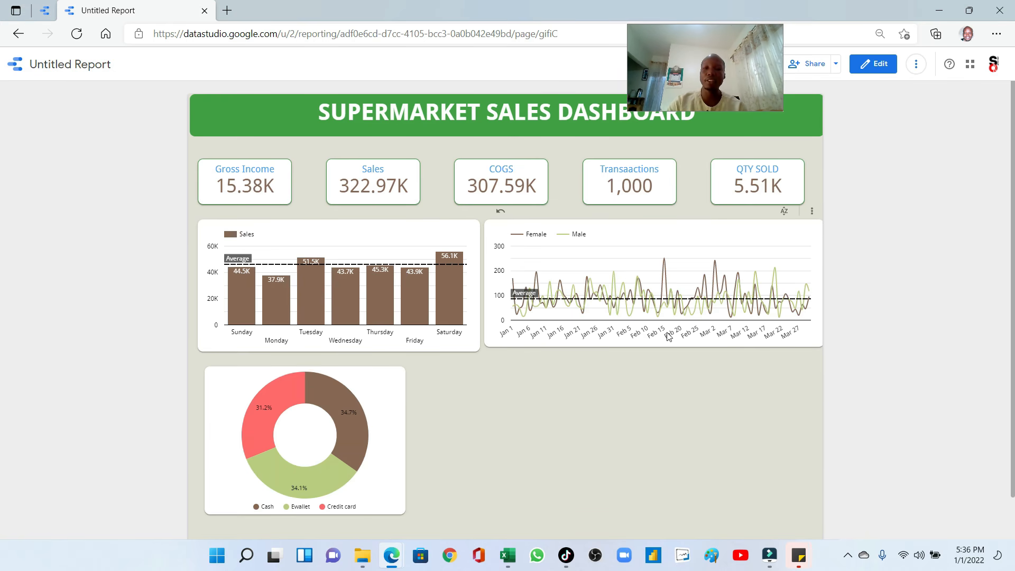
Check the example dashboard, return to editing the report, and align the donut with the left edge of the sales column chart
mouse_move(401, 304)
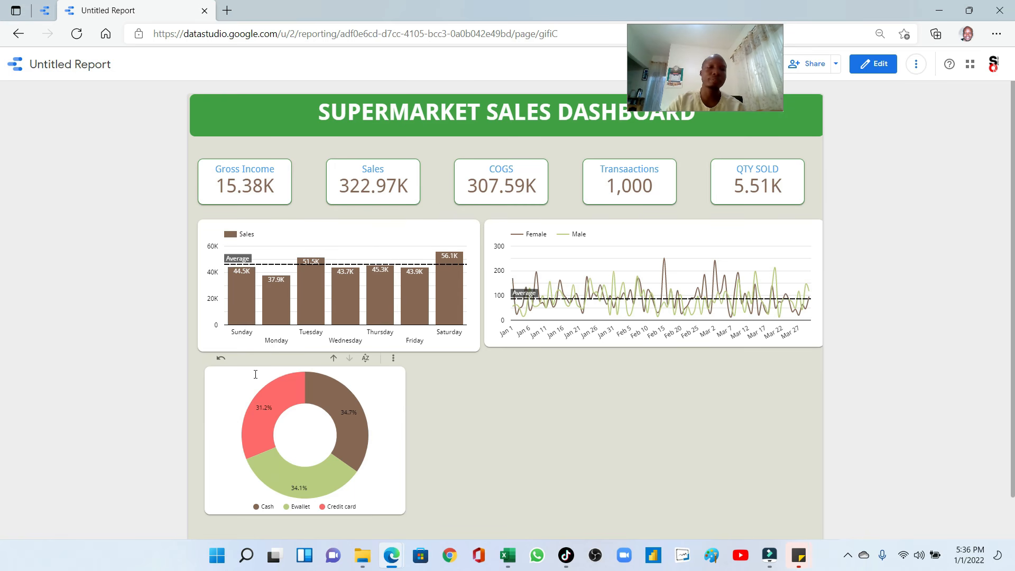
click(53, 11)
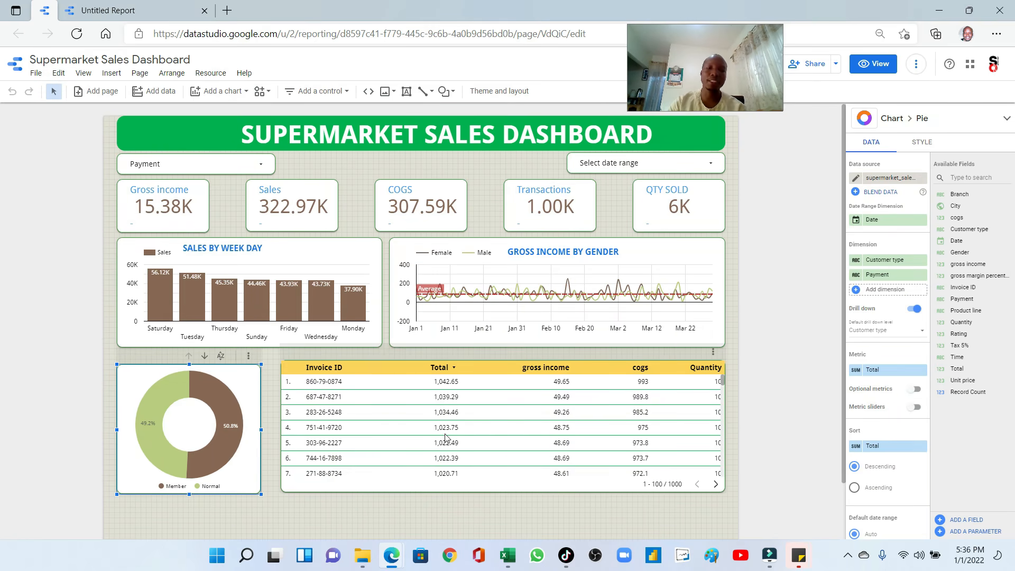
click(105, 11)
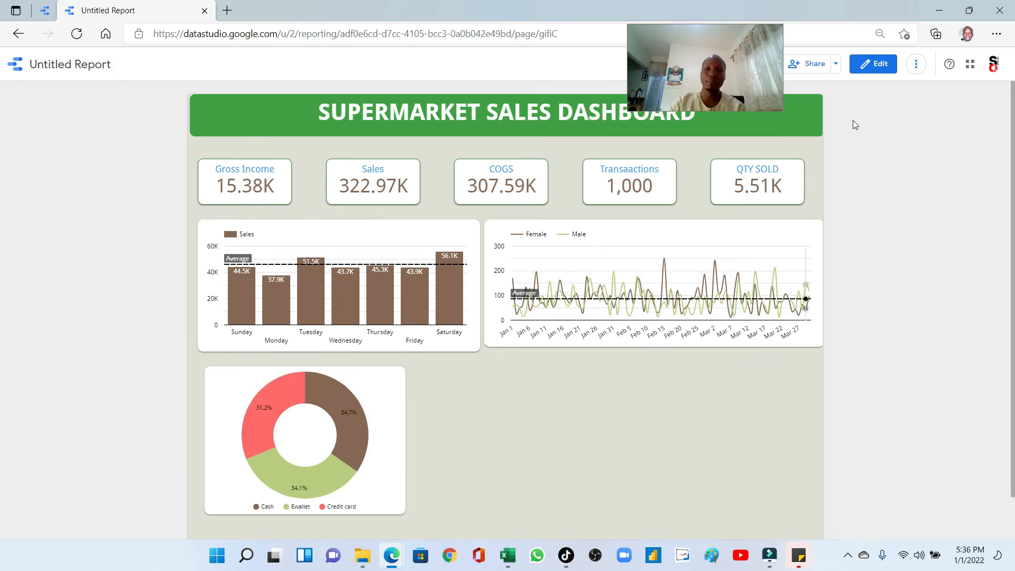
click(886, 64)
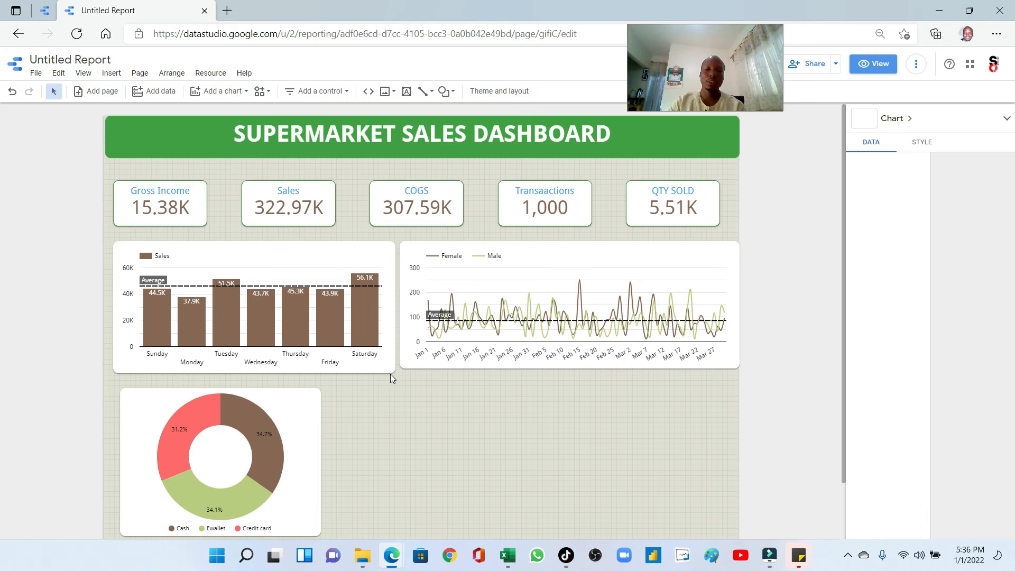
click(296, 393)
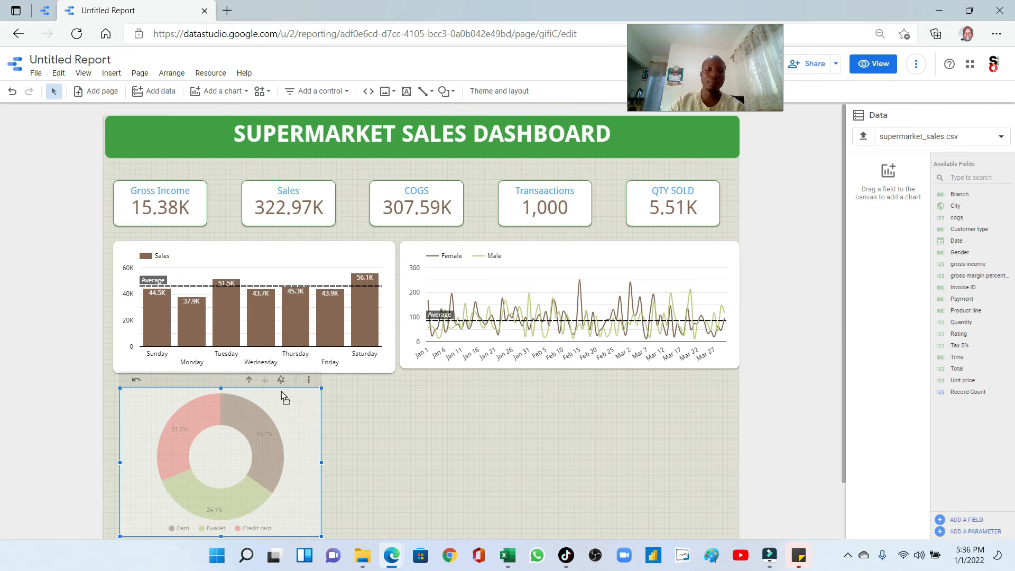
drag(281, 398, 343, 411)
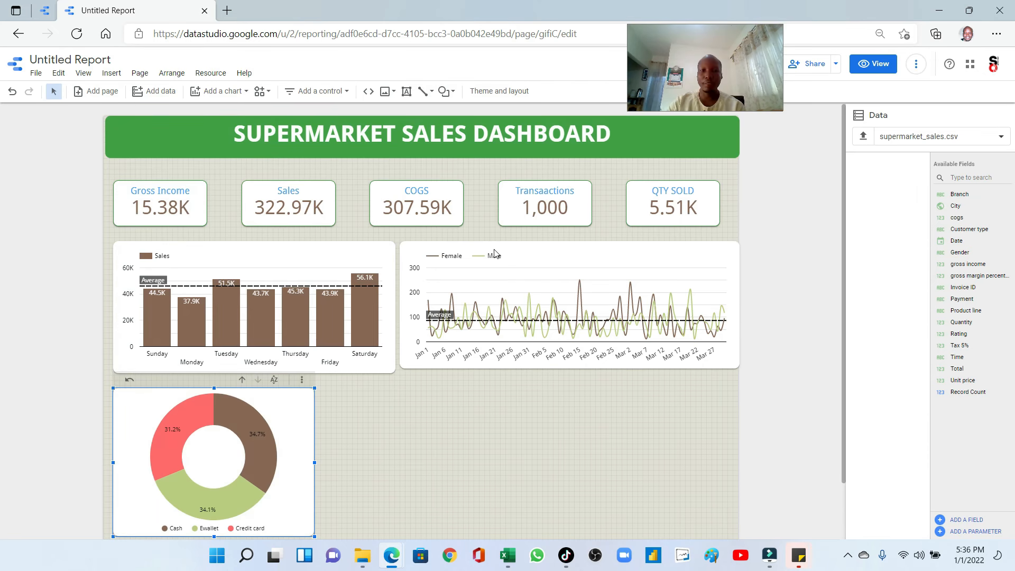
Insert a table chart in the empty area beside the donut, beneath the line chart
click(242, 94)
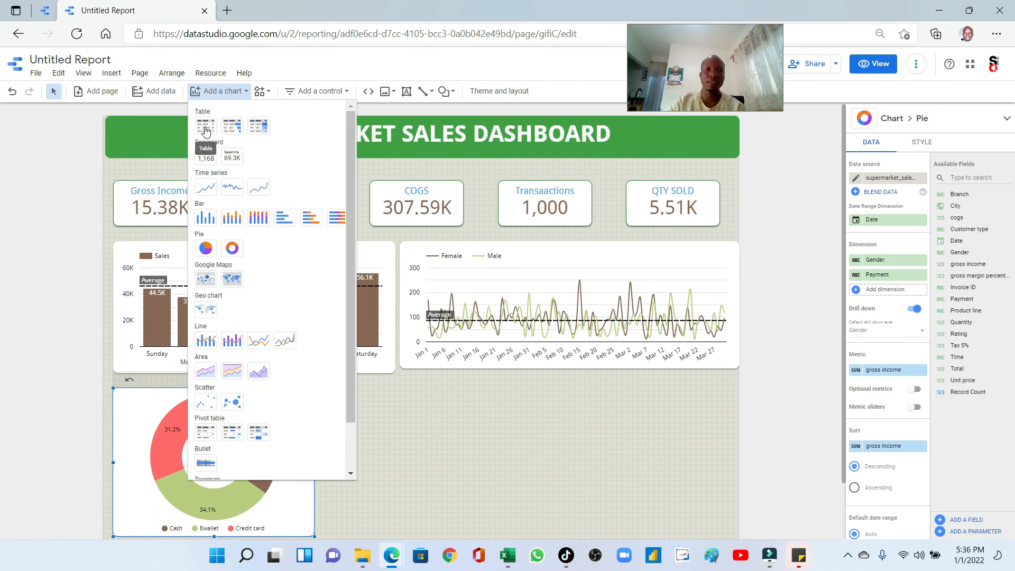
click(206, 131)
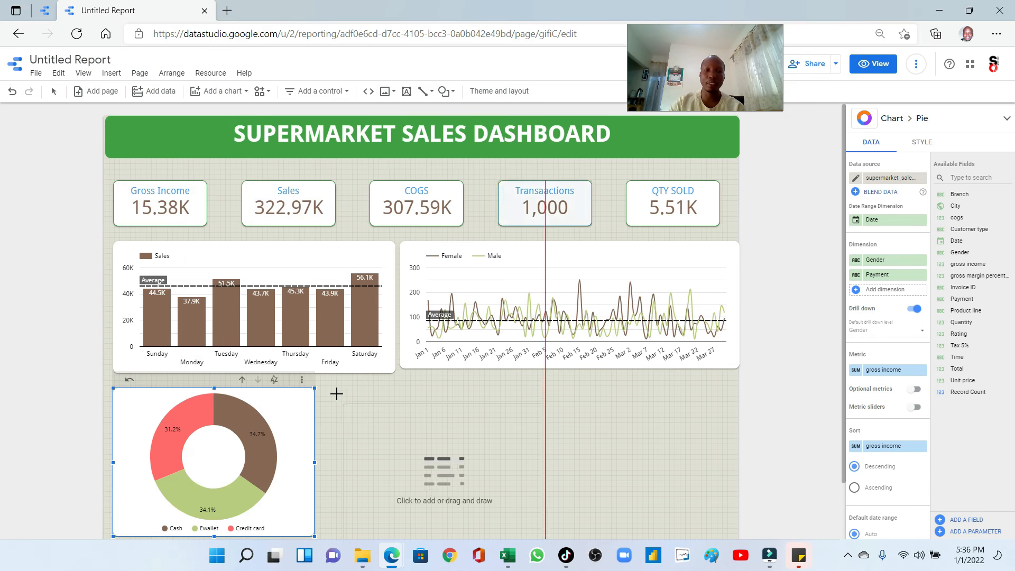
drag(566, 494, 730, 506)
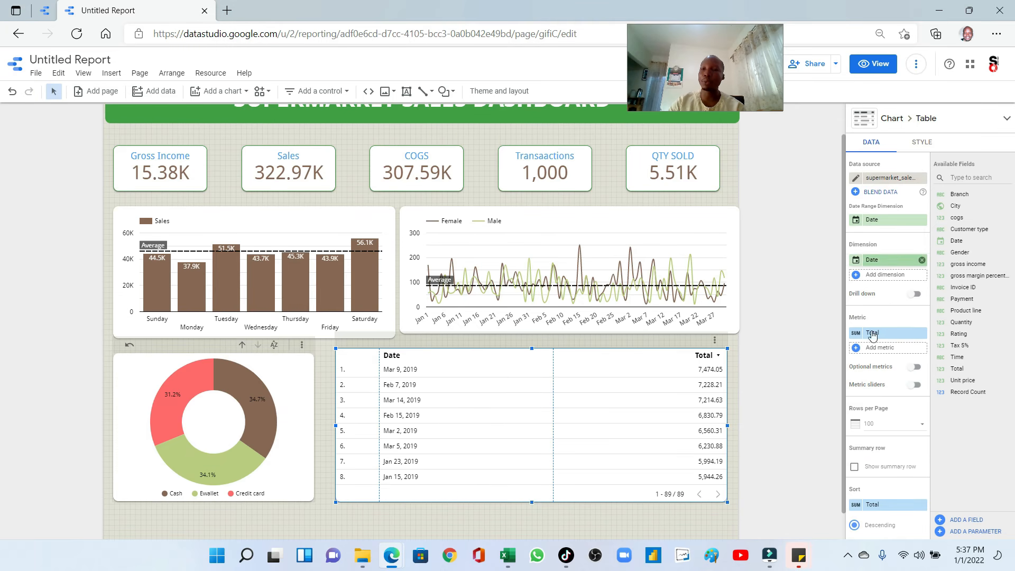
Check the example dashboard's table and replace the new table's Date dimension with Invoice ID
click(45, 10)
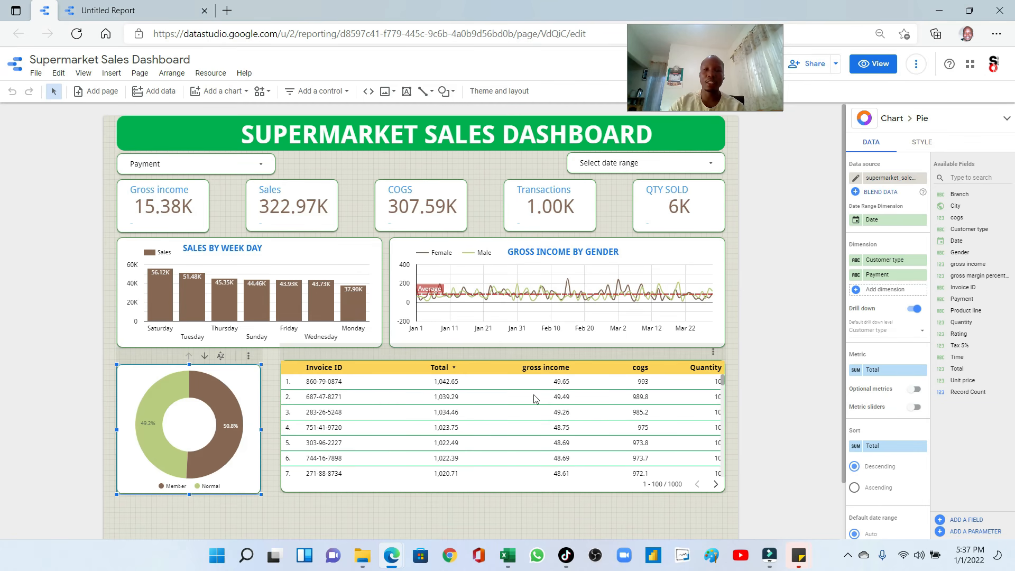
click(105, 16)
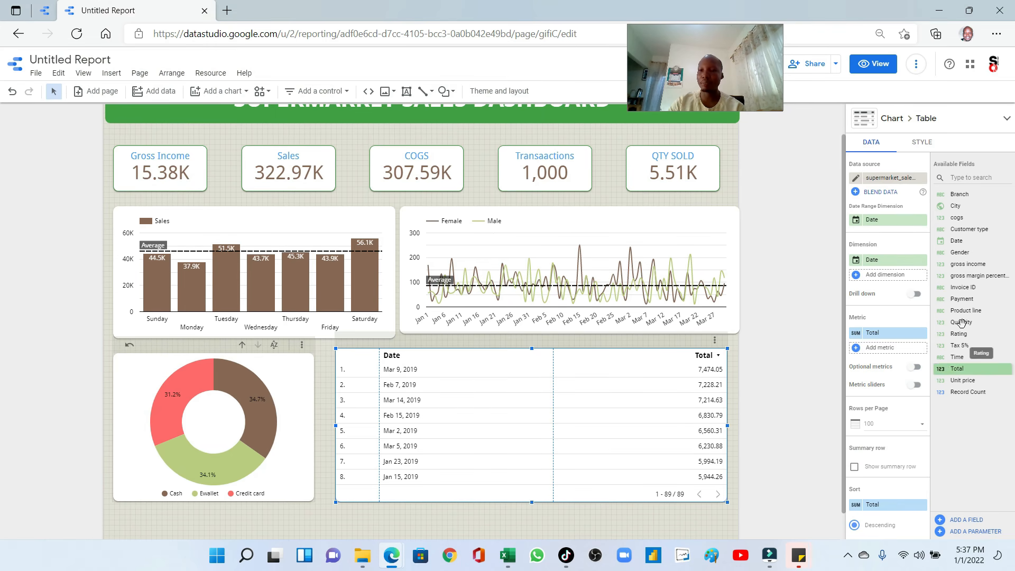
drag(959, 288, 891, 271)
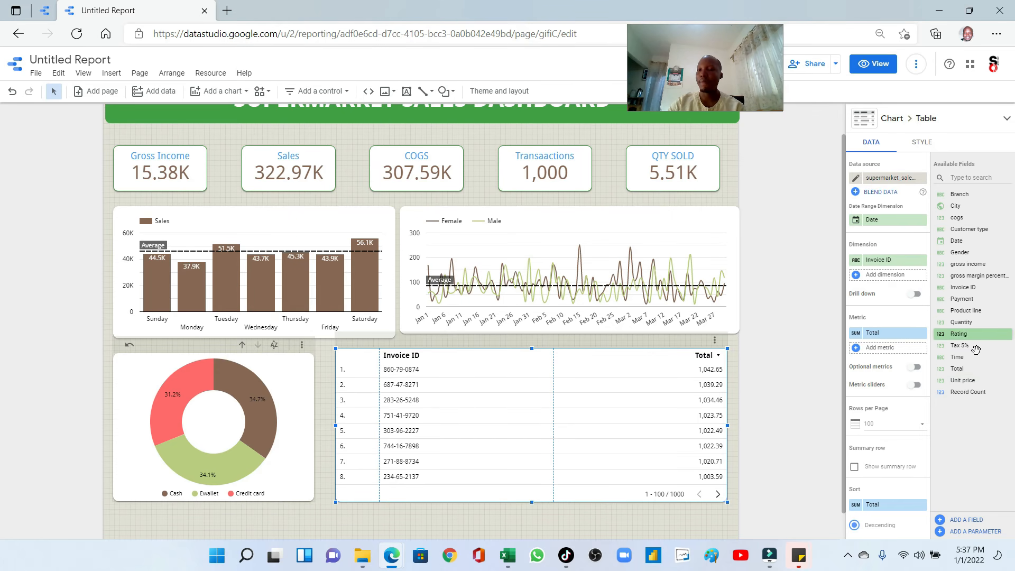
Add Total, cogs and gross income as further dimensions of the table, below Invoice ID
click(878, 278)
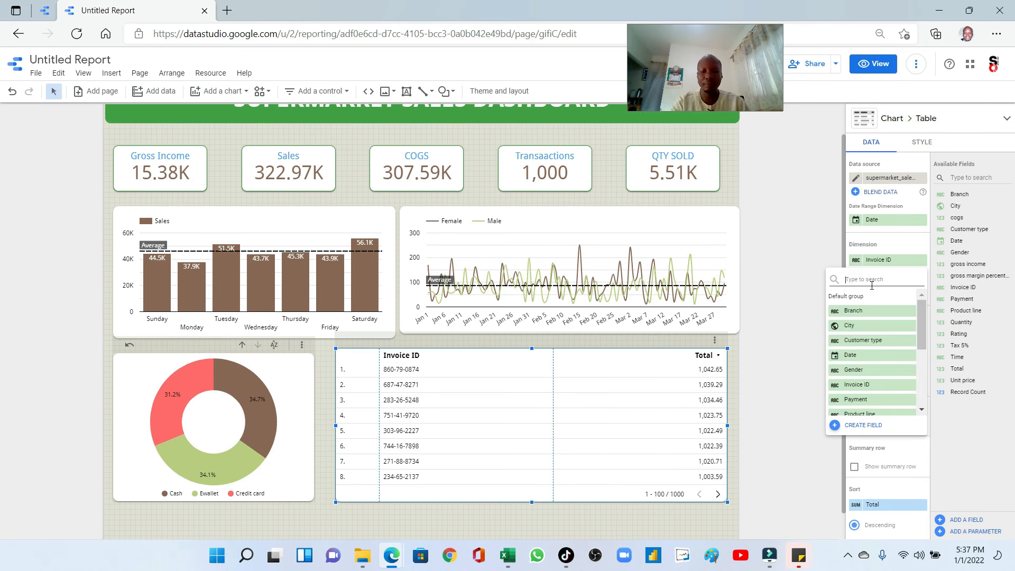
text(to)
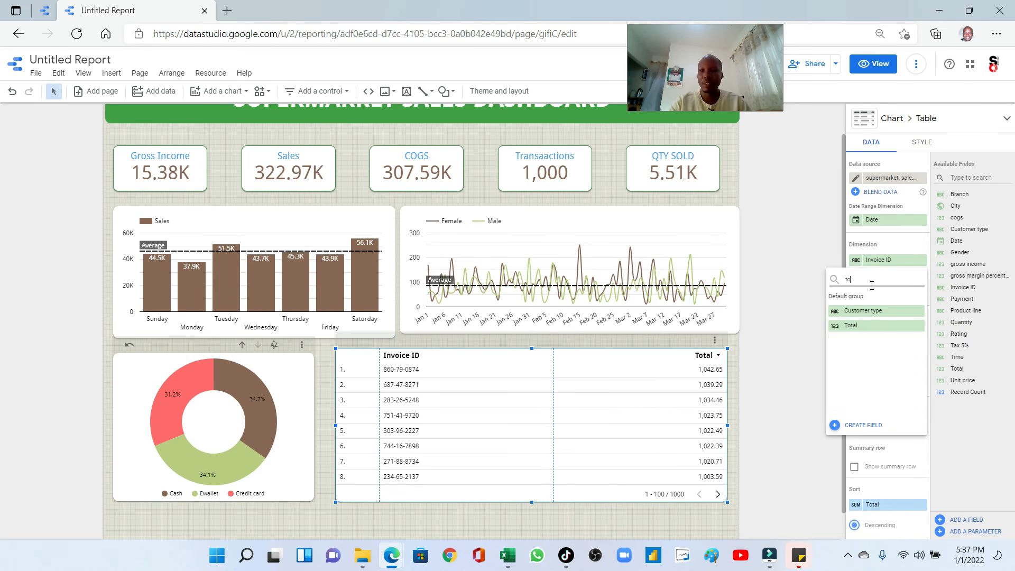
click(848, 328)
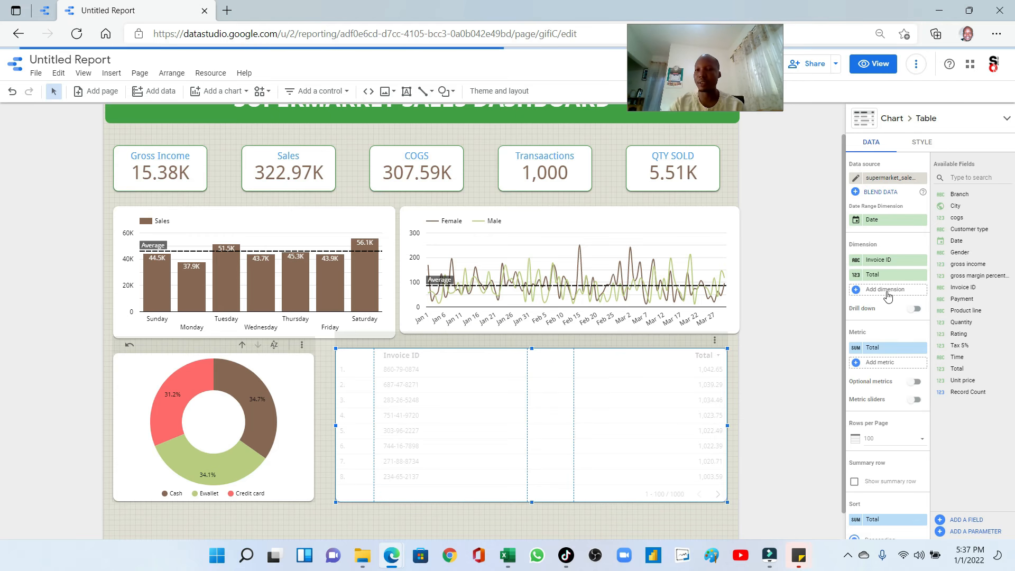
click(887, 290)
text(co)
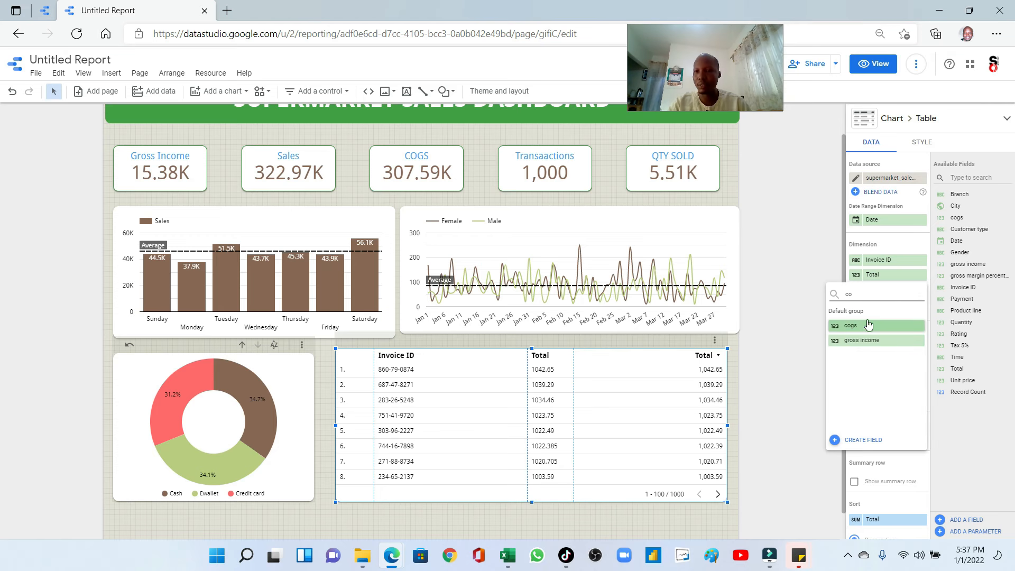
click(878, 325)
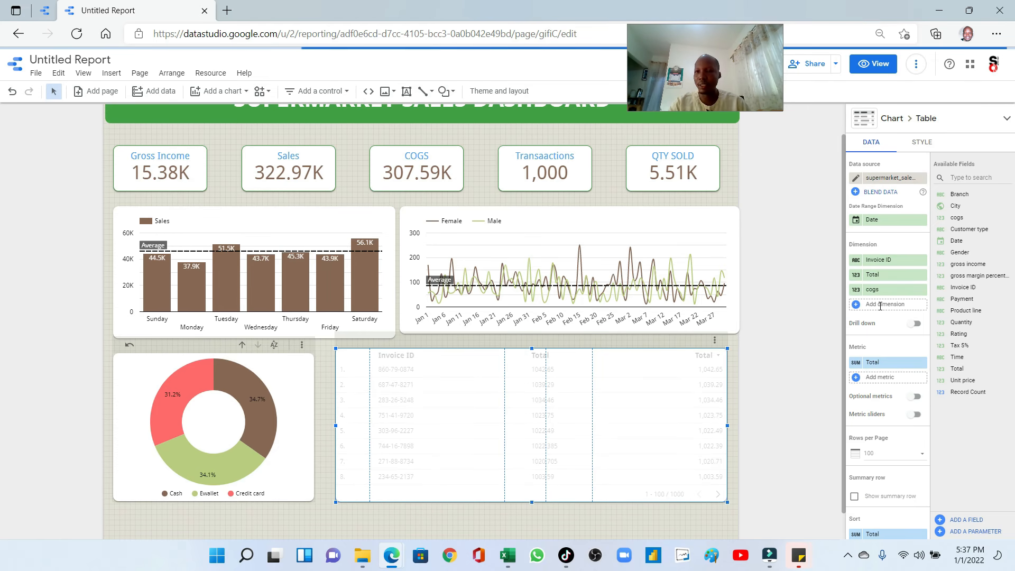
click(880, 305)
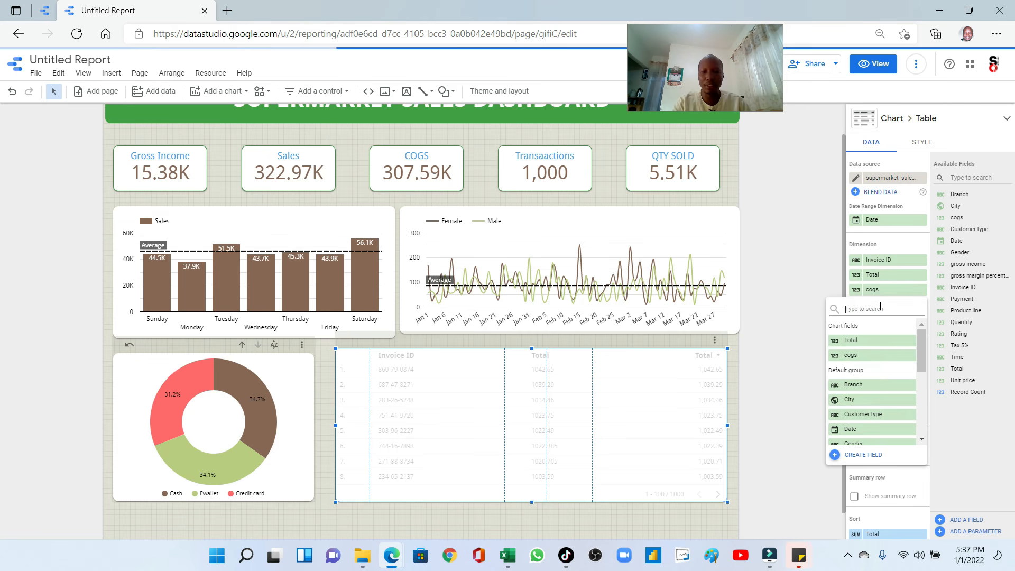
text(gro)
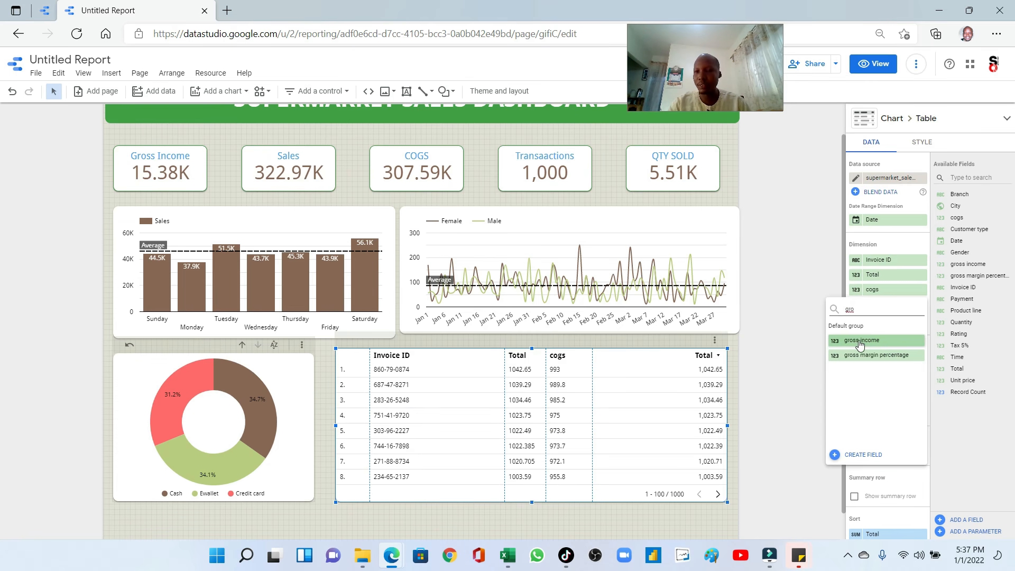
click(858, 343)
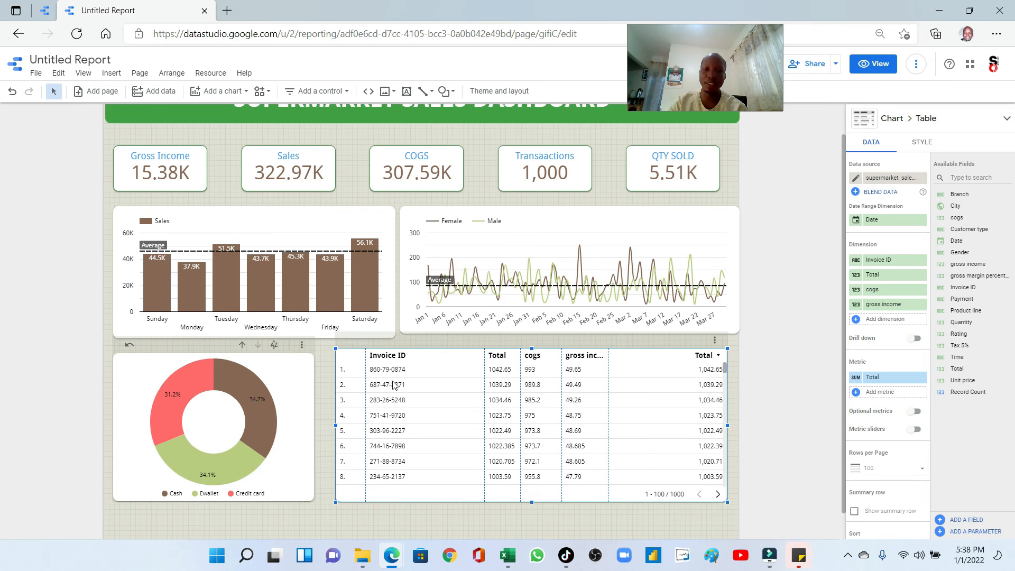
Resize the table's columns to fit the data and deselect the table
right_click(597, 378)
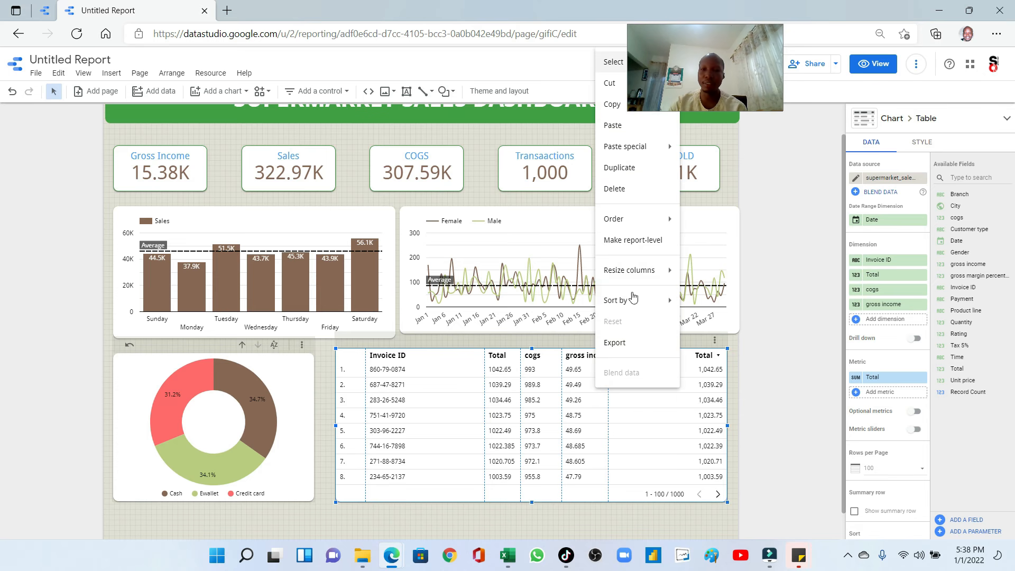
mouse_move(638, 271)
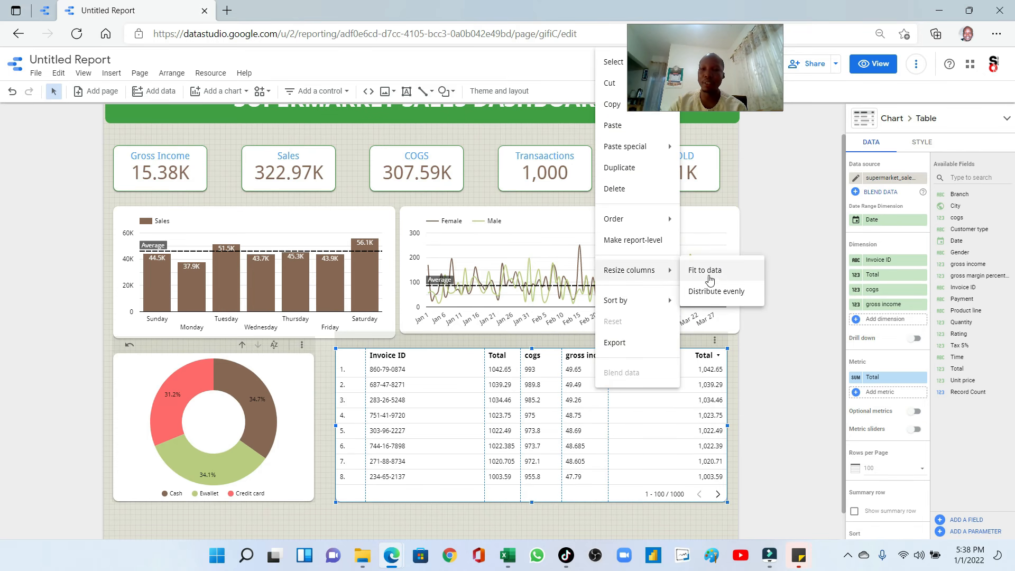
click(714, 271)
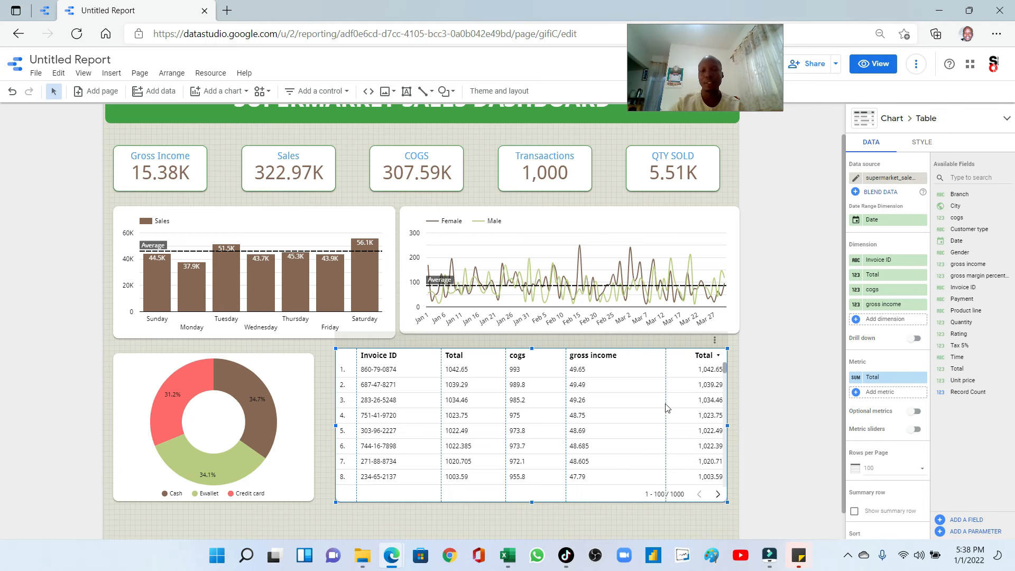
click(375, 520)
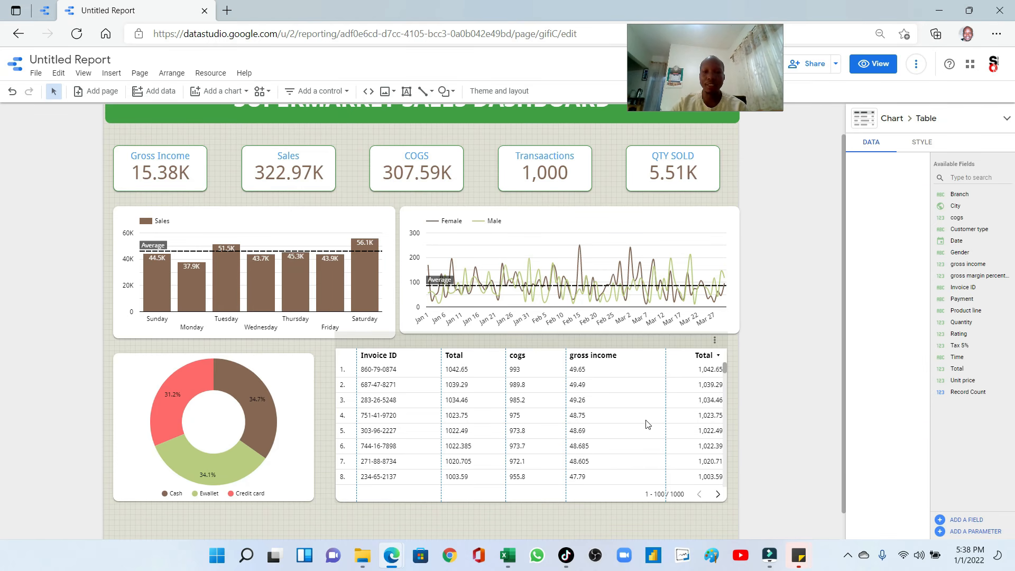
Test the cross-filtering on the new table with the donut's Cash slice, and clear the filter
scroll(421, 393, up, 2)
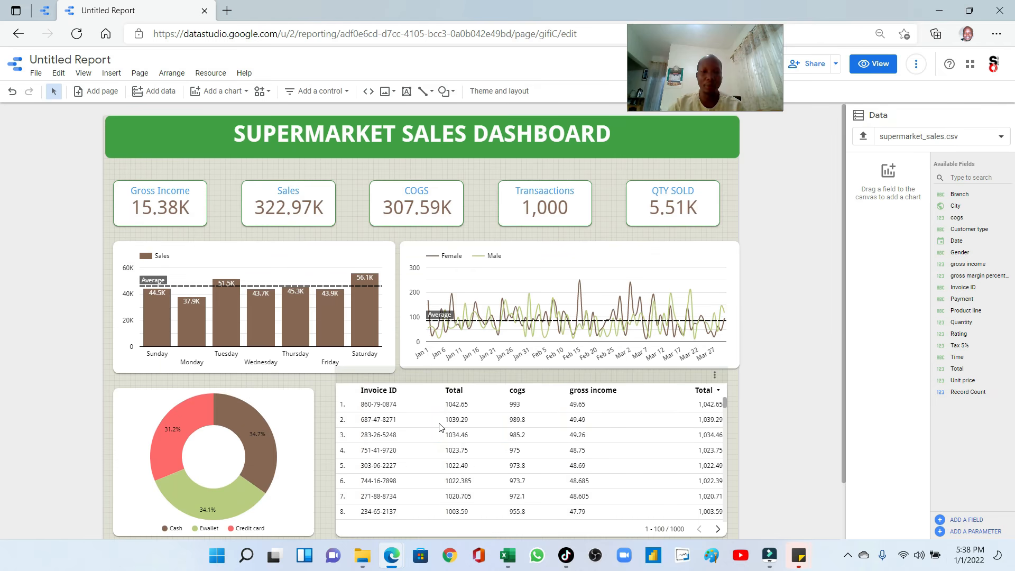
mouse_move(236, 435)
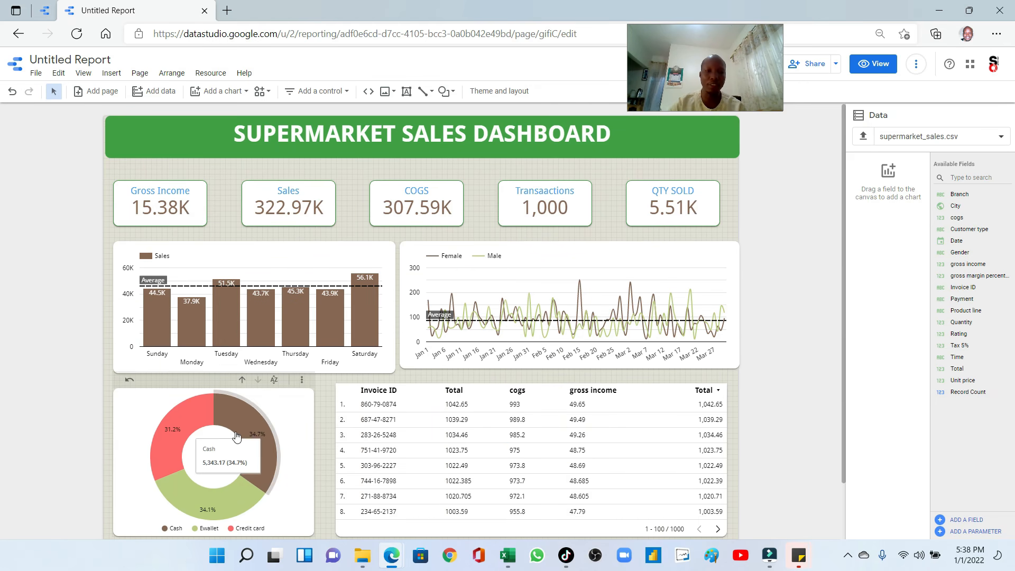
click(251, 432)
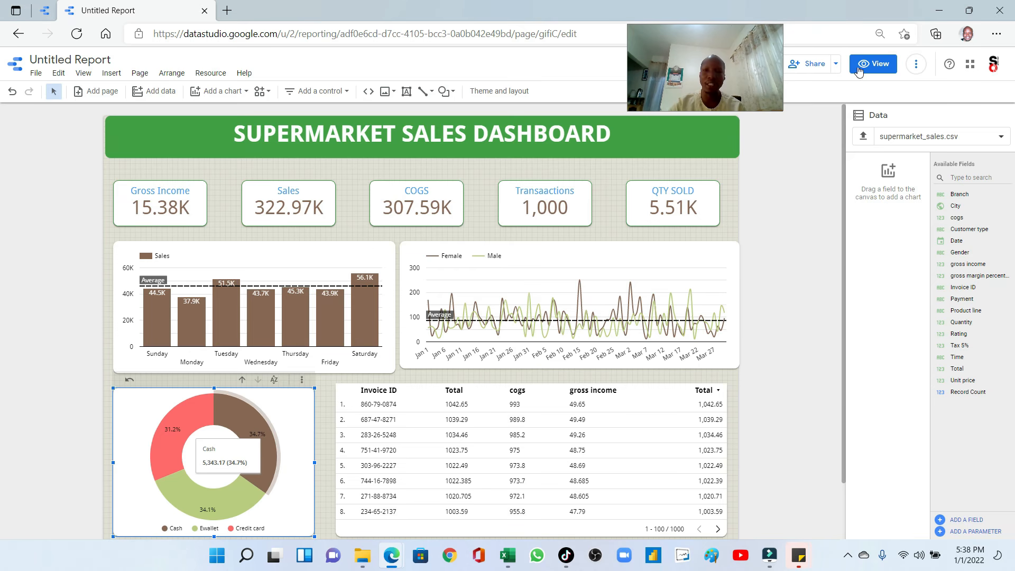
click(256, 429)
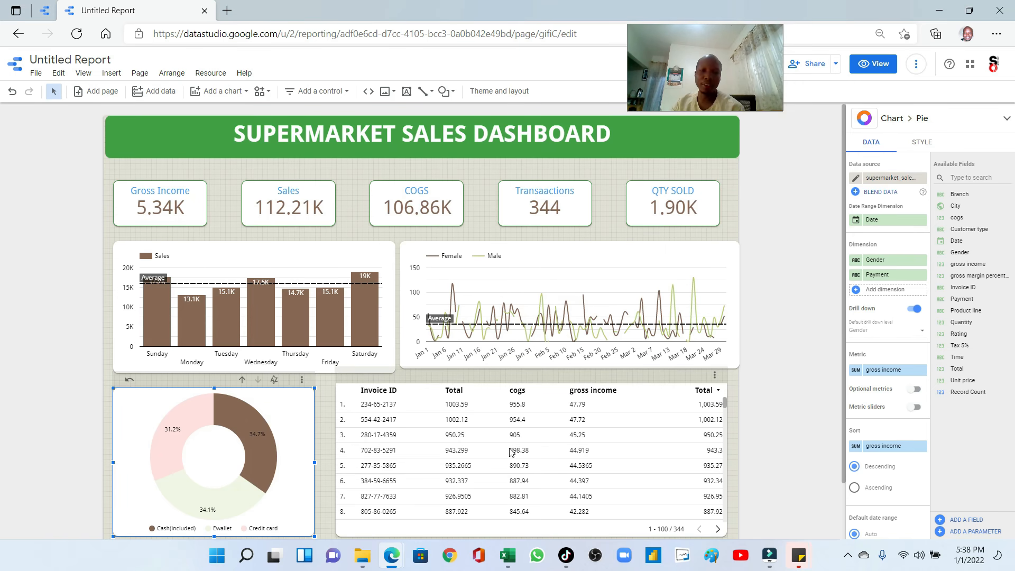
click(254, 422)
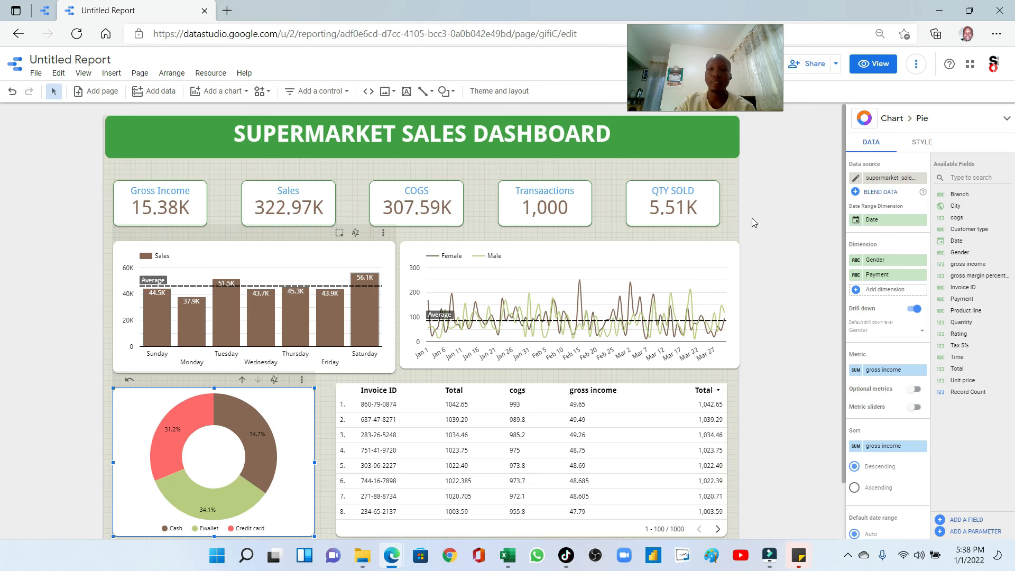
Move the five scorecards together slightly down to widen the gap beneath the dashboard title
drag(758, 186, 129, 219)
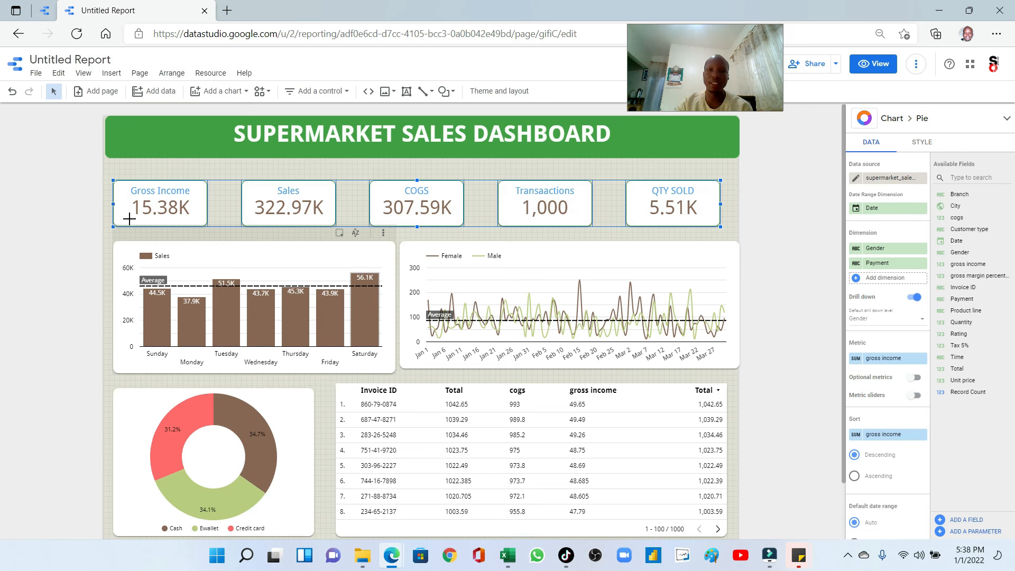
key(Down)
key(Down)
key(Down)
key(Down)
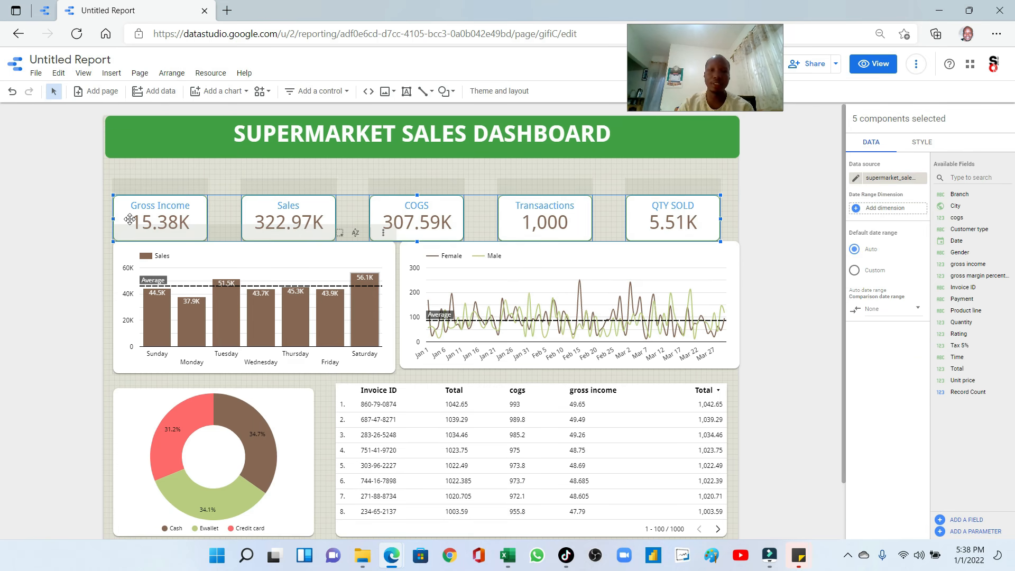
key(Up)
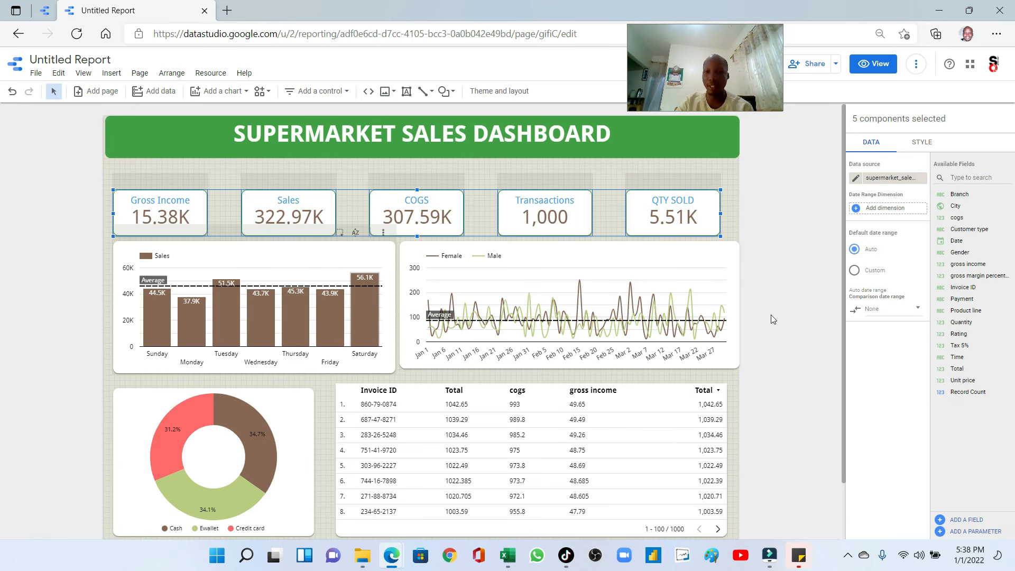
Move the column and line charts together slightly down, and check the layout above the scorecards in the example dashboard
drag(778, 297, 114, 351)
key(Down)
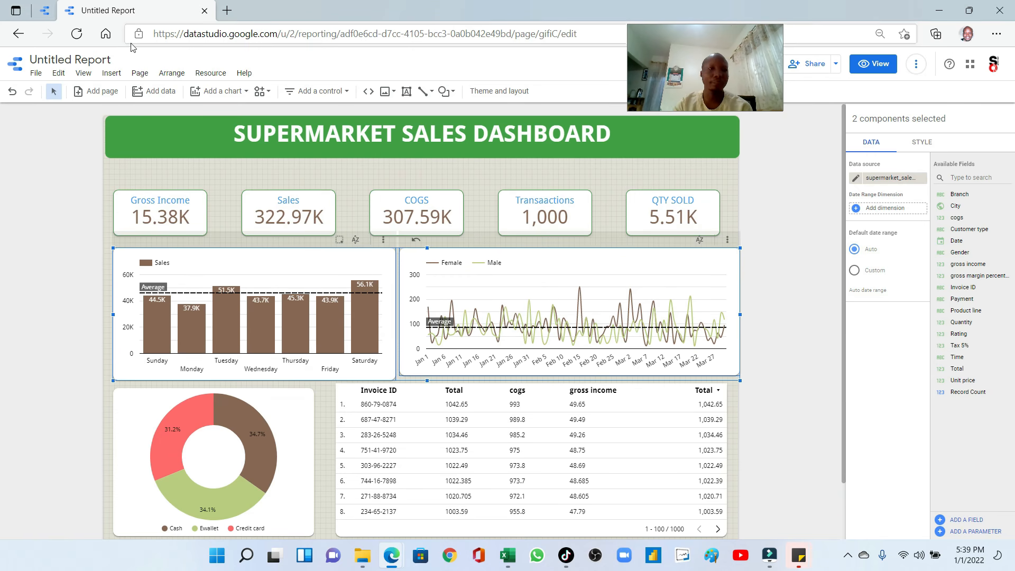
click(44, 11)
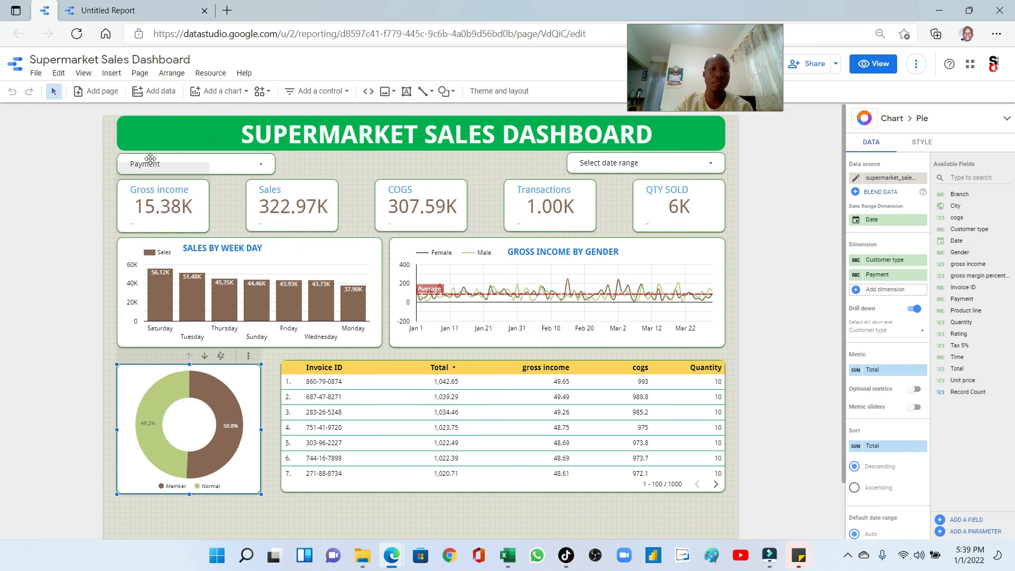
click(127, 8)
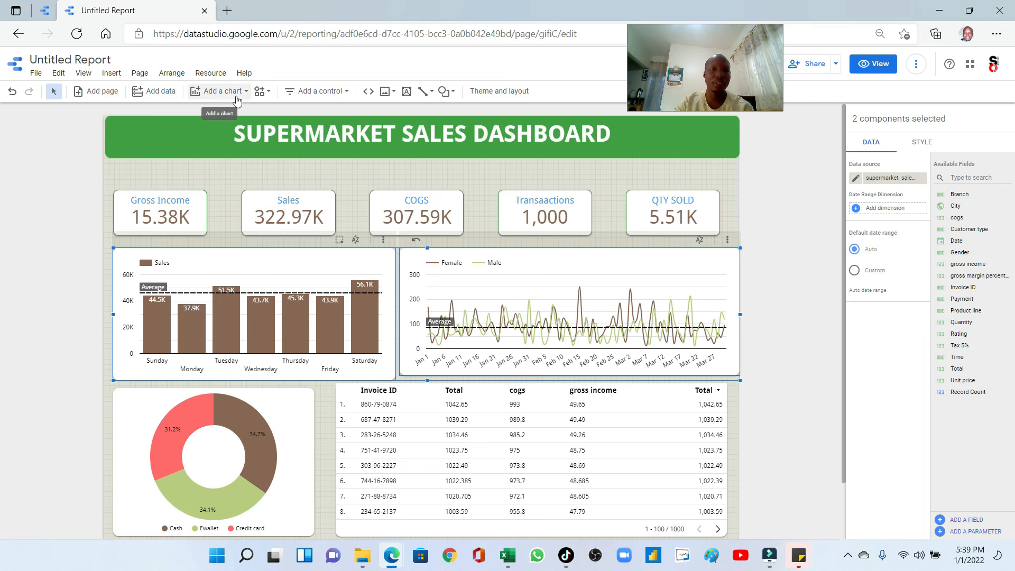
Add a drop-down list control just beneath the dashboard title, above the Gross Income and Sales scorecards
click(301, 95)
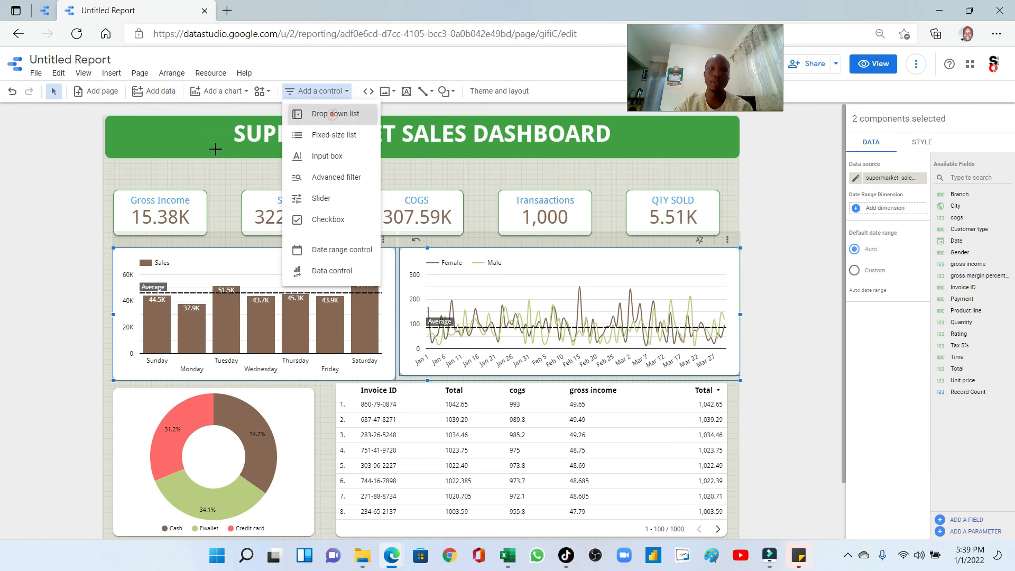
click(333, 115)
drag(121, 162, 304, 185)
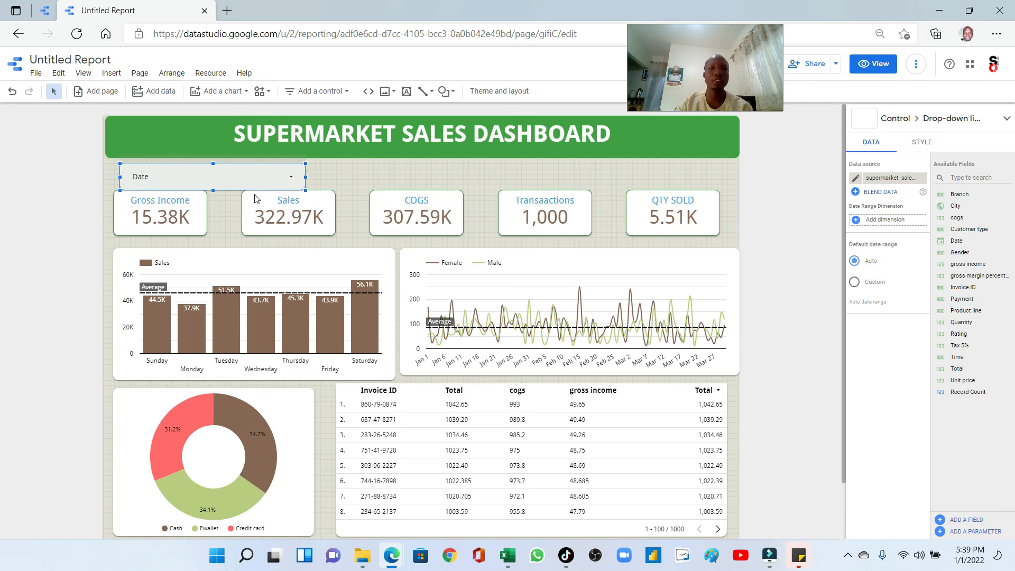
drag(268, 167, 269, 164)
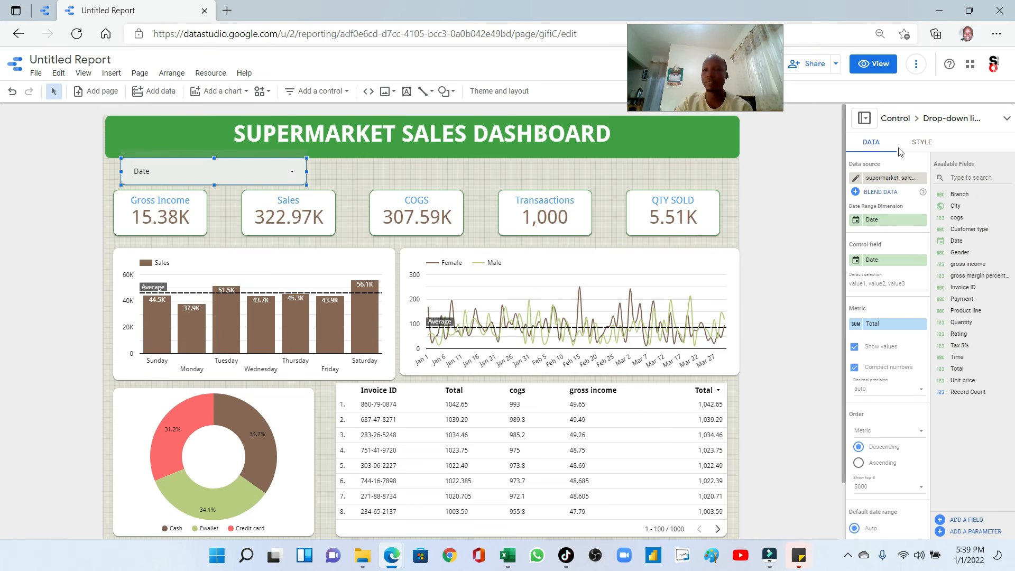
Set the drop-down list's control field to Payment
click(872, 262)
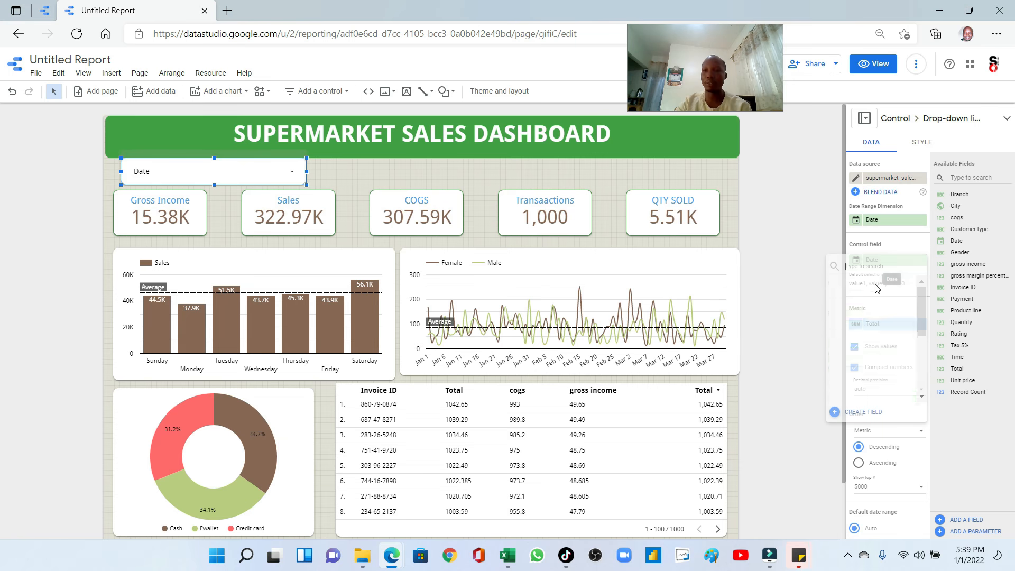
text(pa)
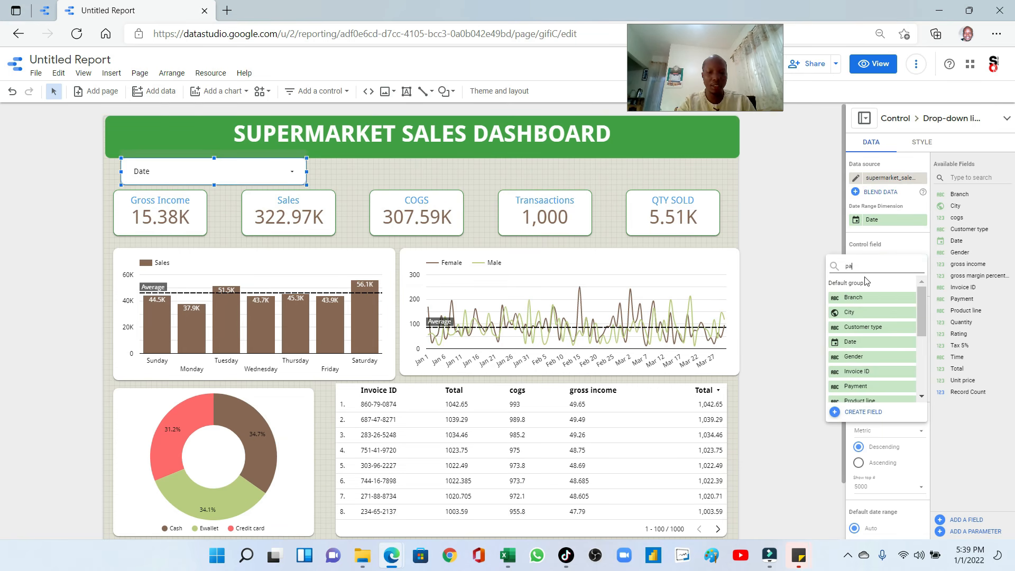
text(y)
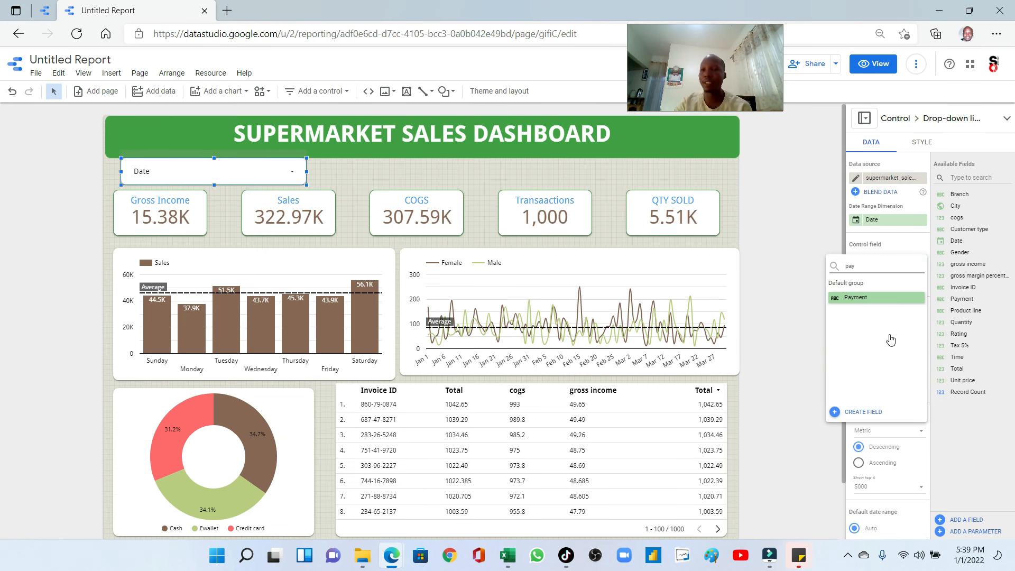
key(Return)
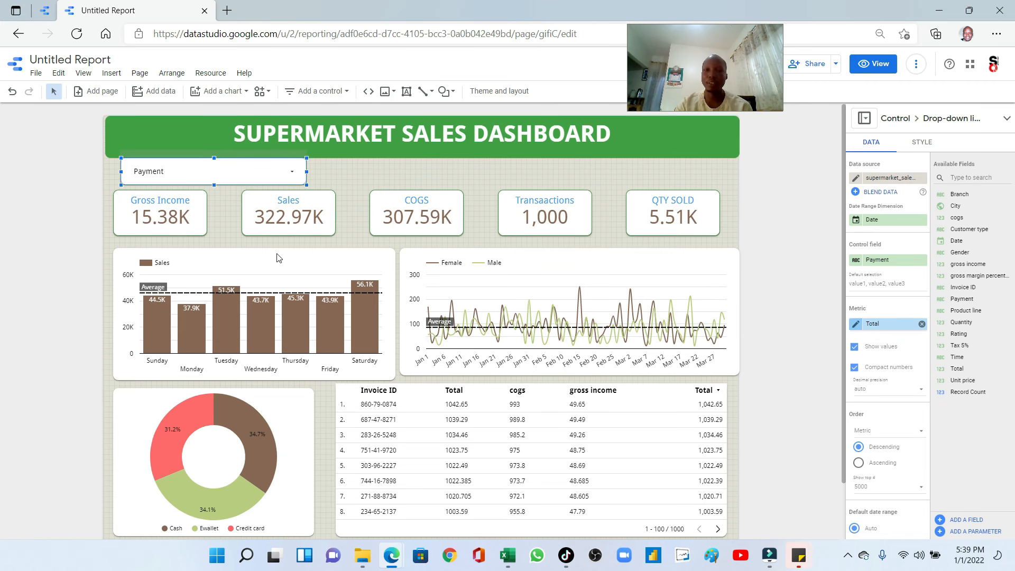
Test the Payment drop-down in view mode by filtering the report to Cash only
click(877, 64)
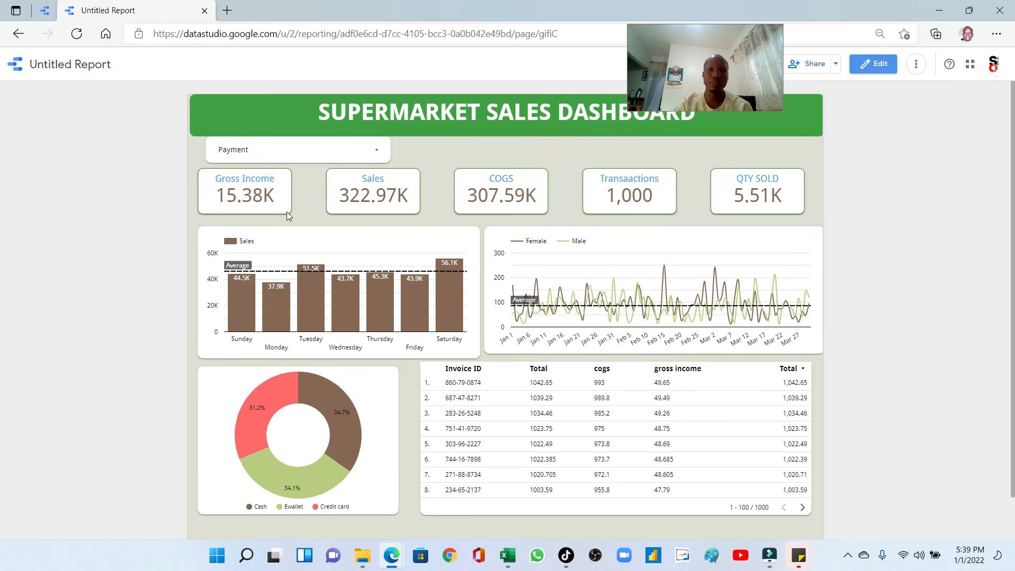
click(381, 150)
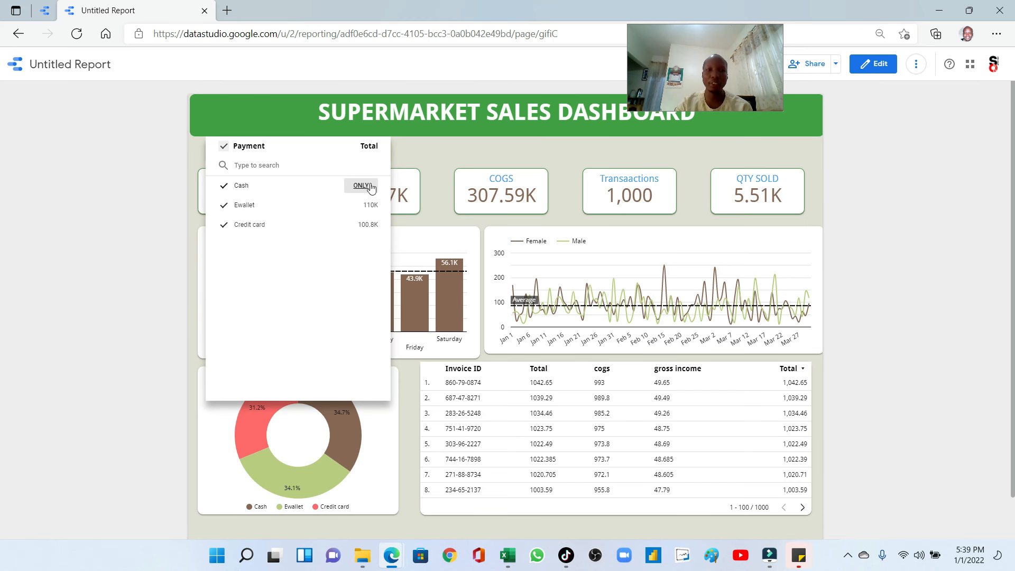
click(360, 186)
click(785, 151)
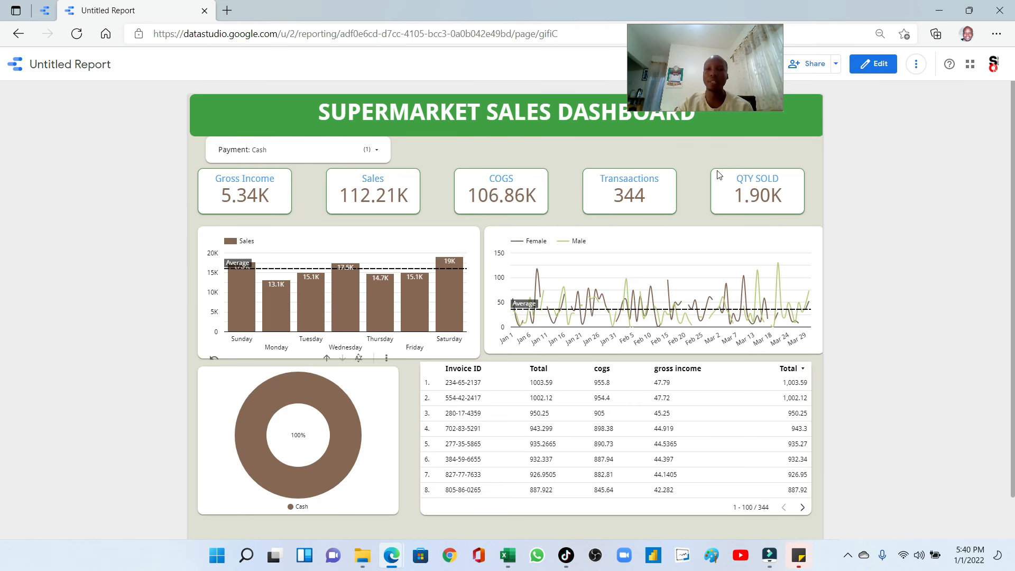
drag(760, 47, 876, 56)
drag(721, 30, 106, 131)
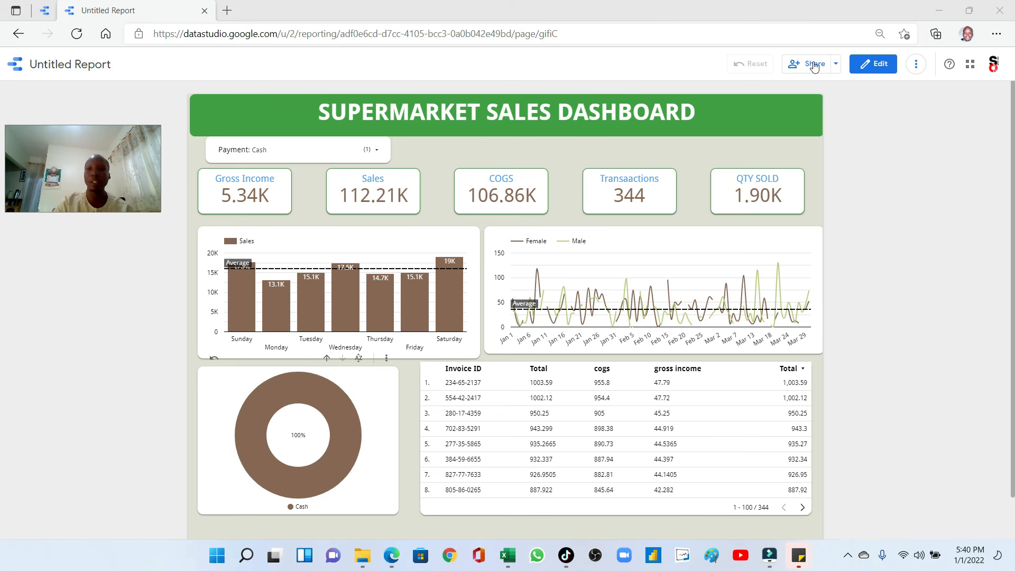
Return to editing, add a date range control above the Transaactions and QTY SOLD scorecards, and switch back to view mode
click(877, 68)
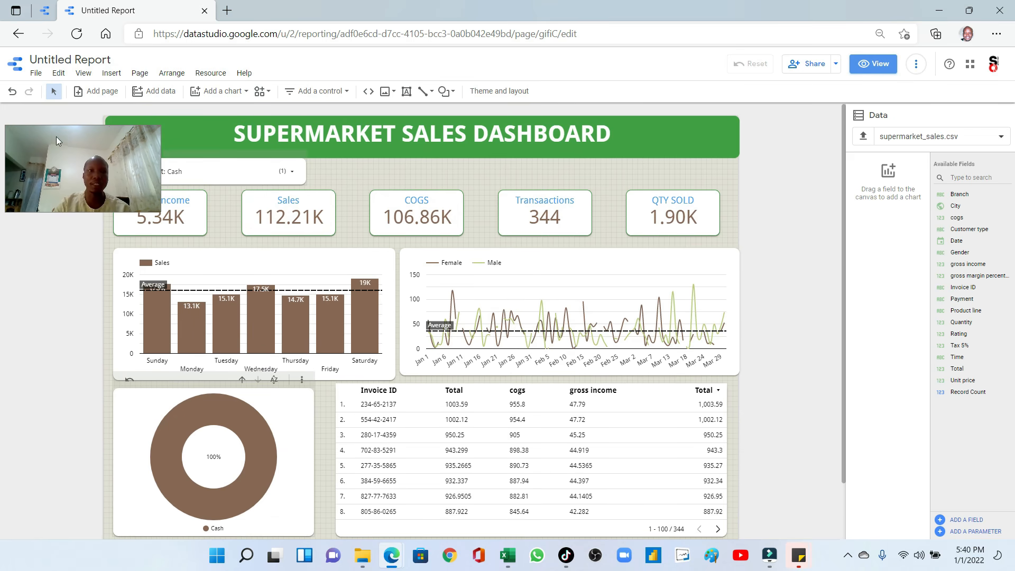
click(346, 92)
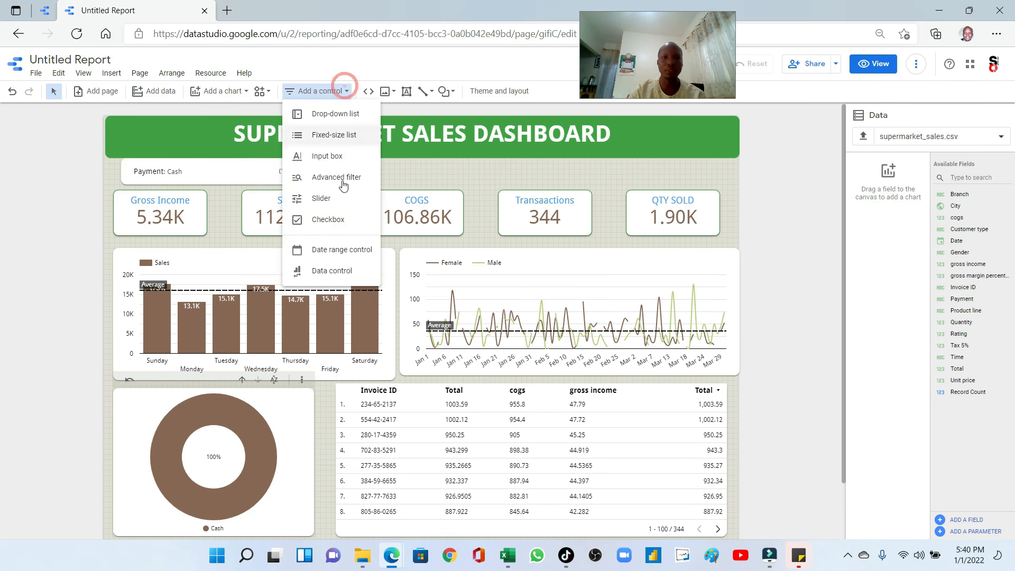
click(335, 251)
drag(511, 163, 702, 163)
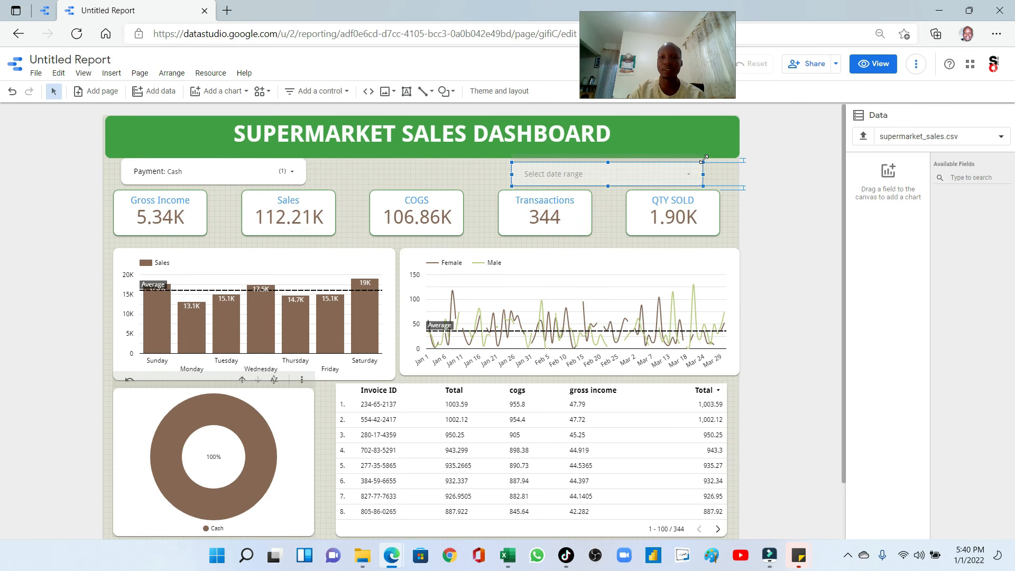
click(599, 189)
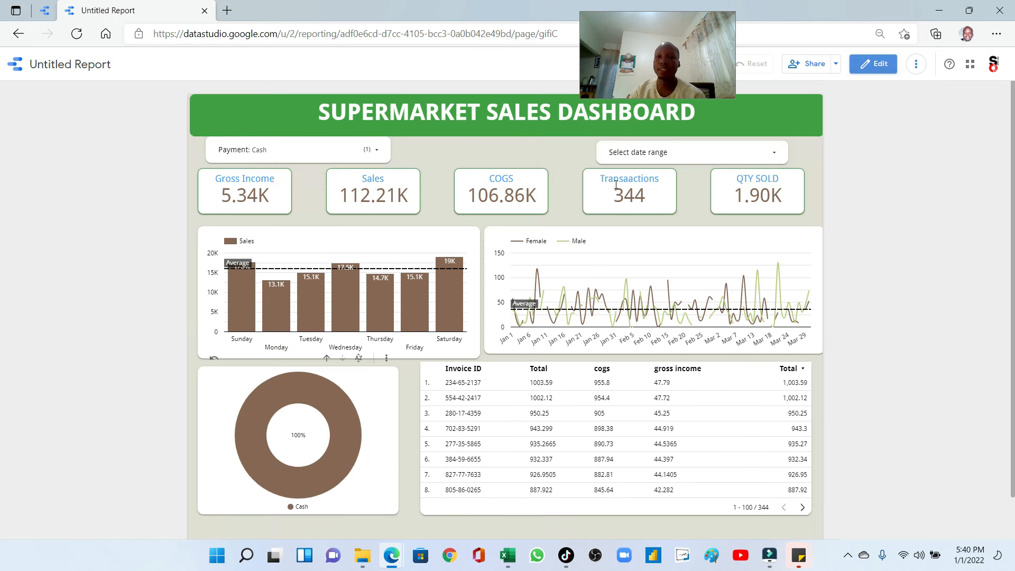
Open the date range control and look through its preset date ranges without choosing one
click(721, 153)
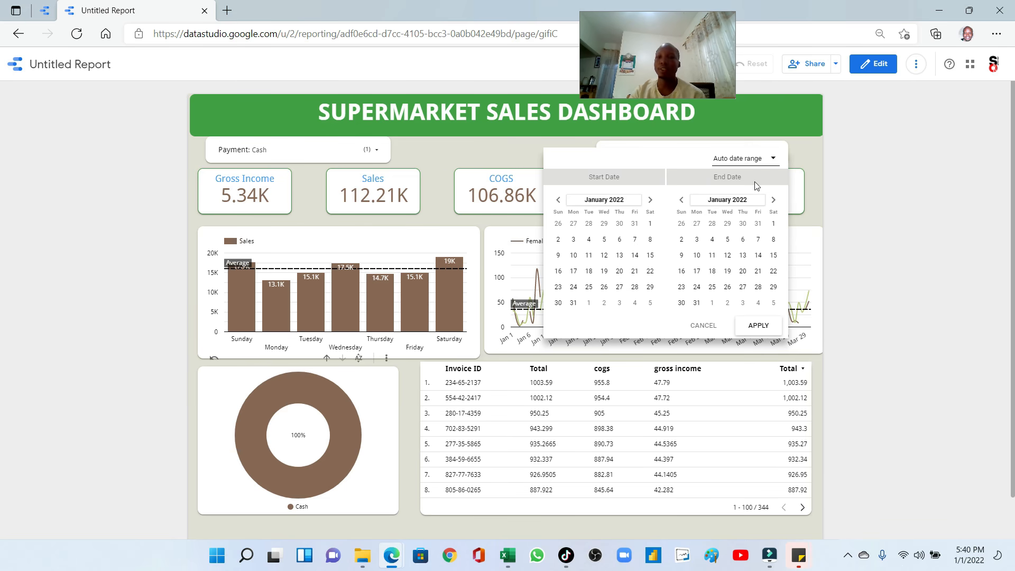
click(756, 162)
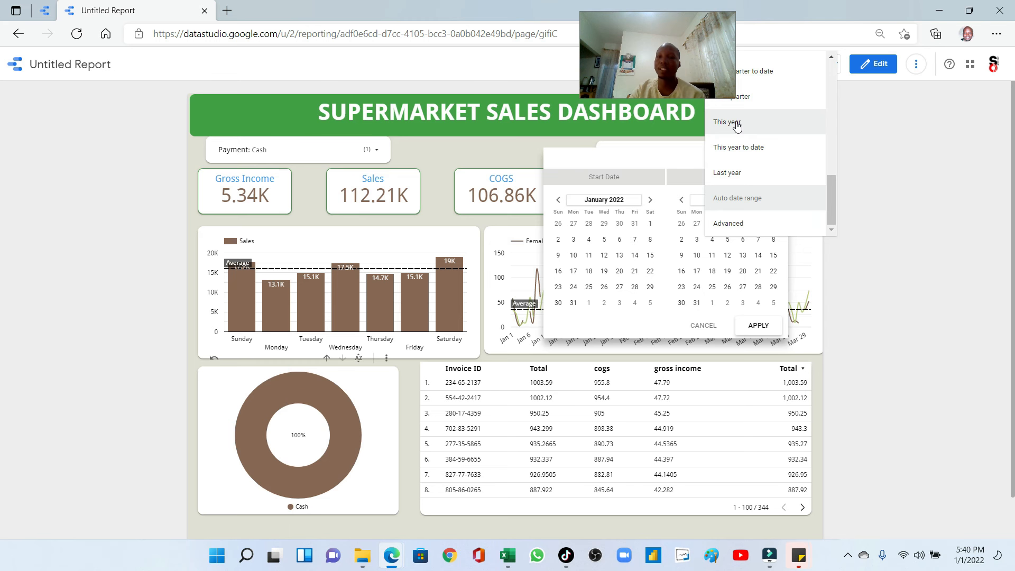
scroll(743, 153, up, 2)
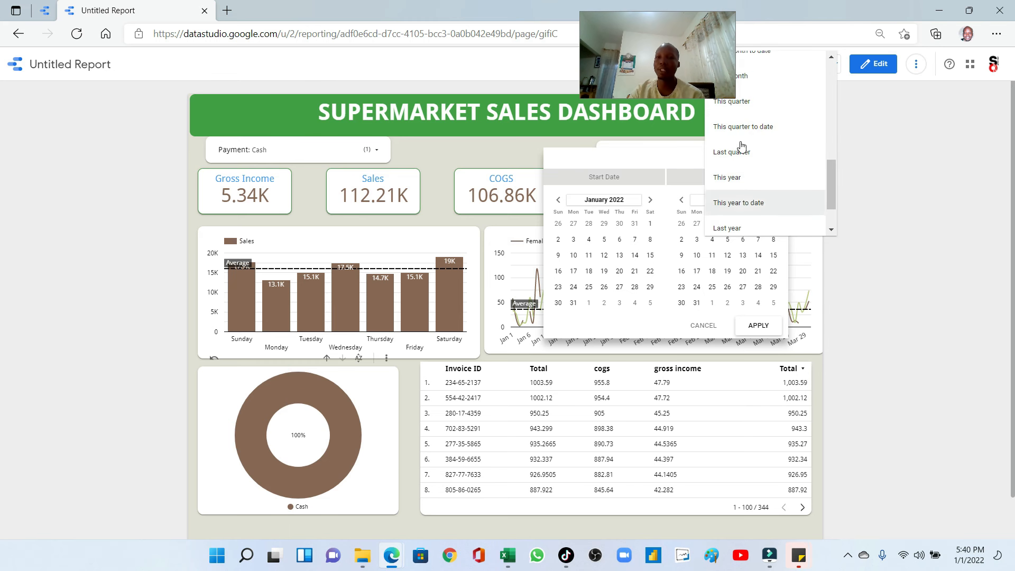
scroll(766, 158, up, 6)
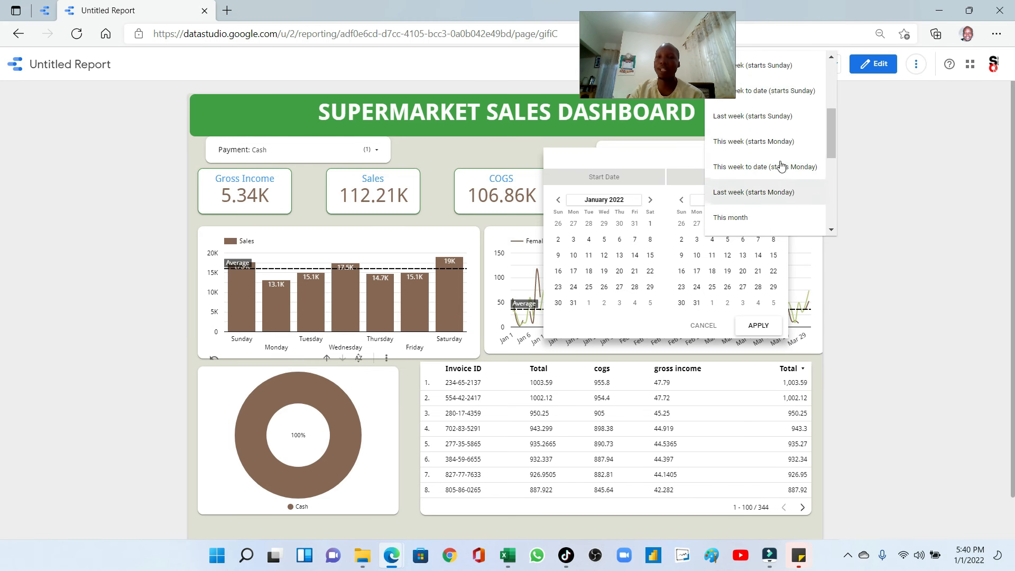
scroll(786, 168, up, 1)
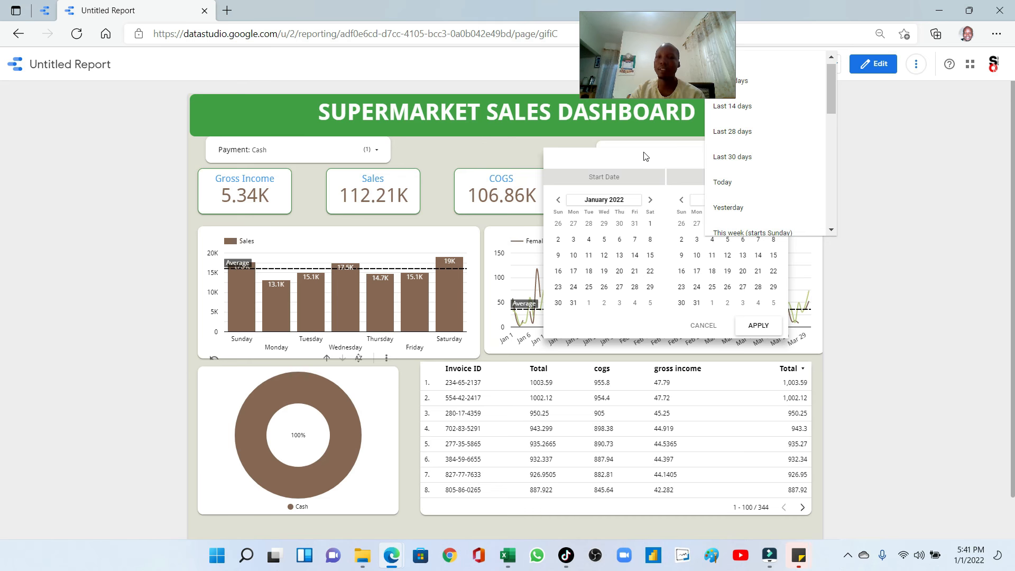
click(617, 158)
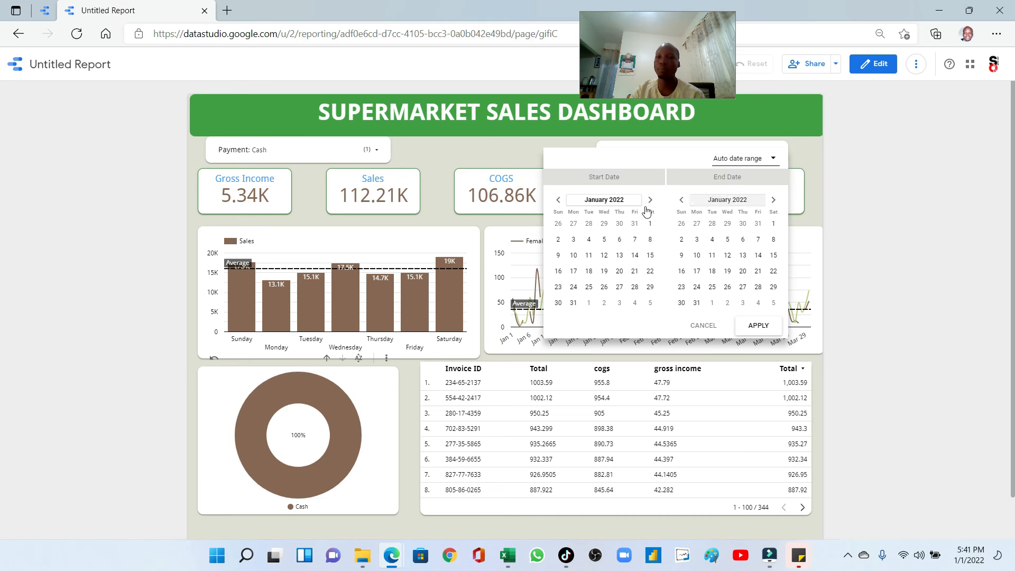
Set the date range's start date to January 1, 2019
click(595, 205)
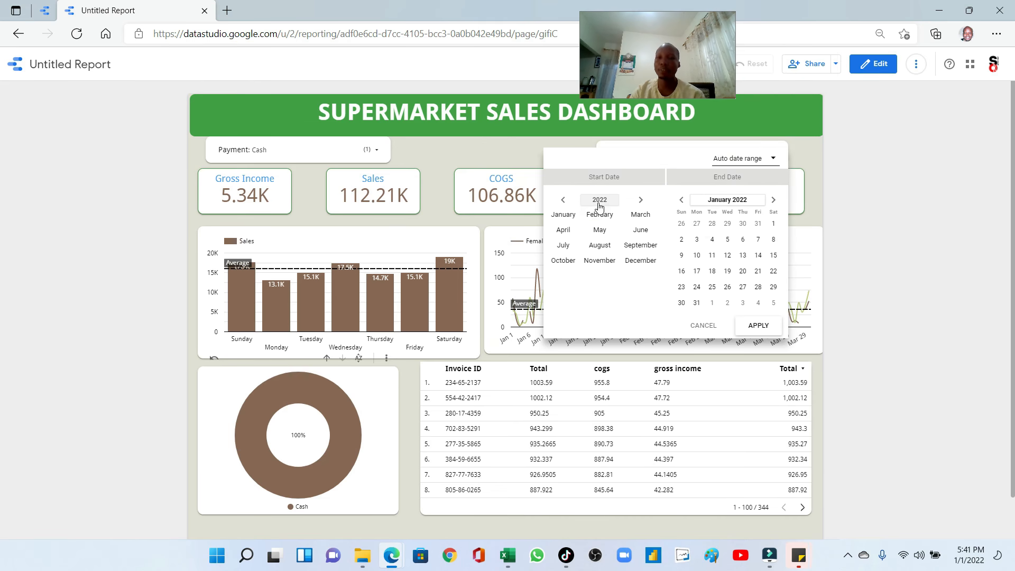
click(598, 202)
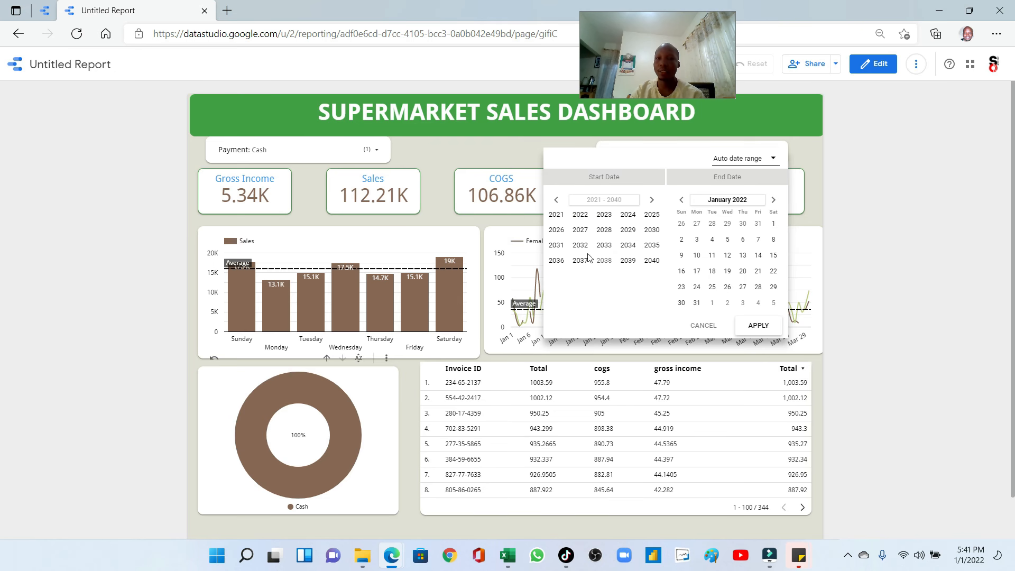
click(553, 201)
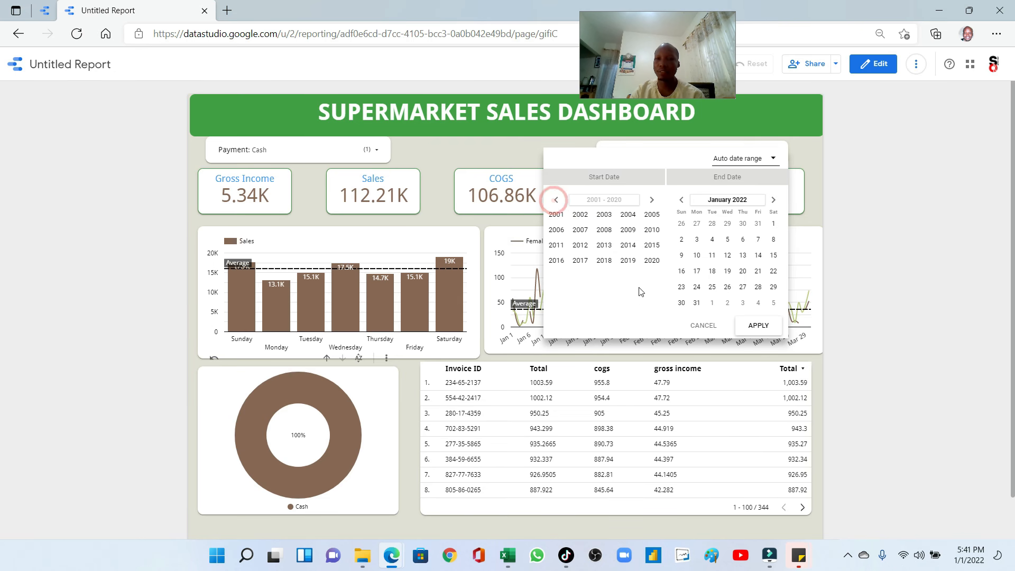
click(629, 260)
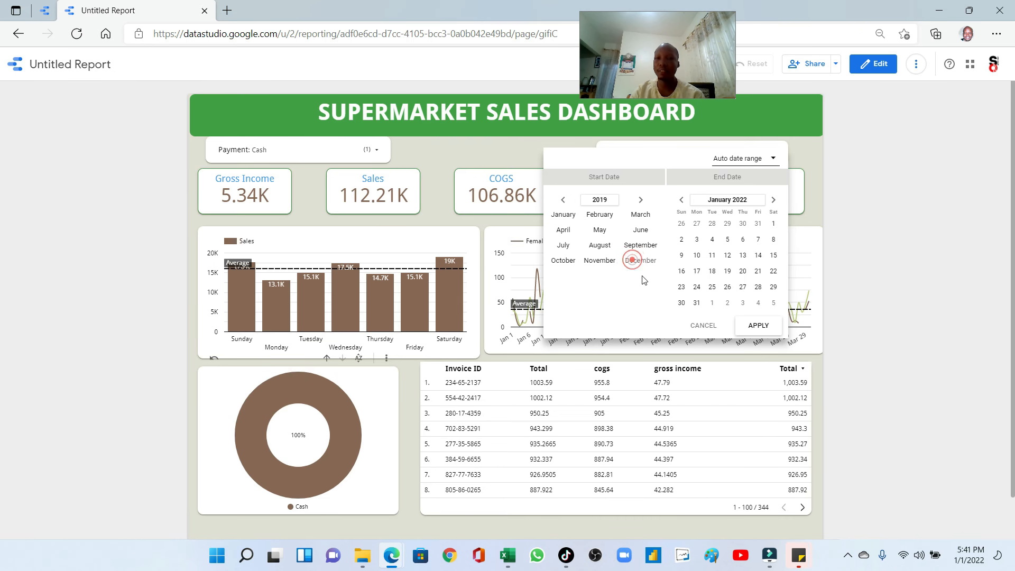
click(563, 215)
click(587, 227)
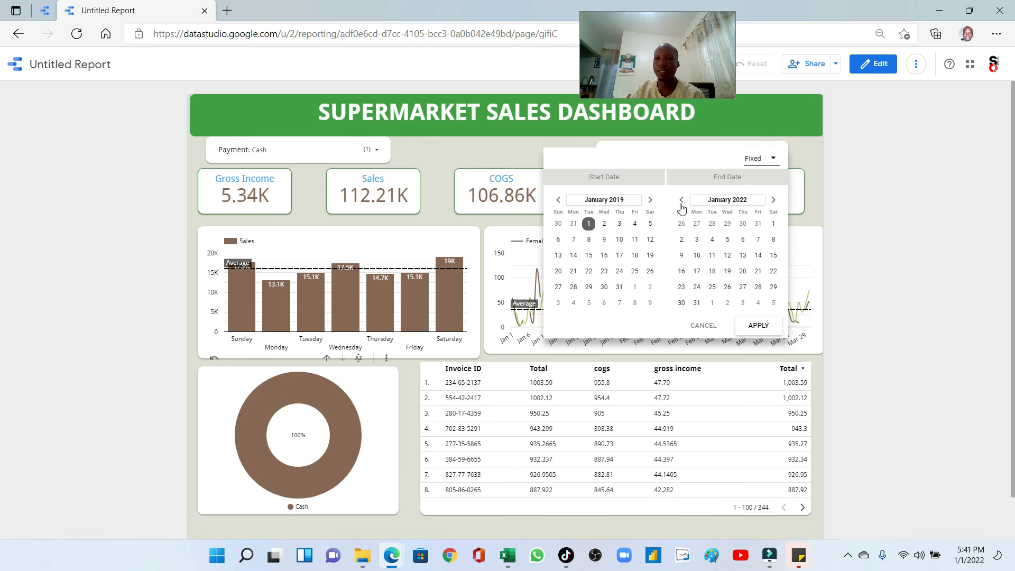
Set the date range's end date to March 31, 2019, and apply the range
click(717, 201)
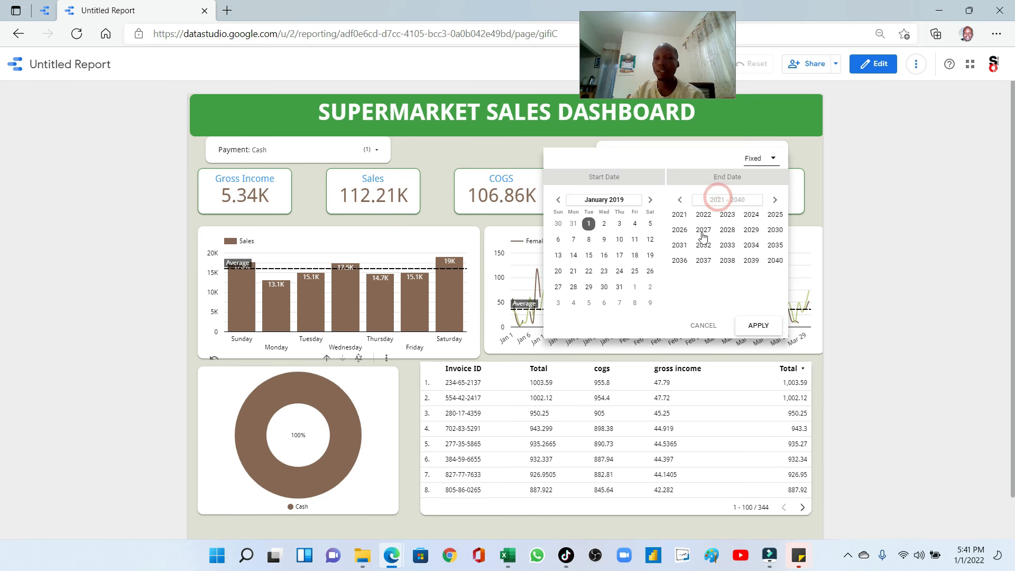
click(679, 199)
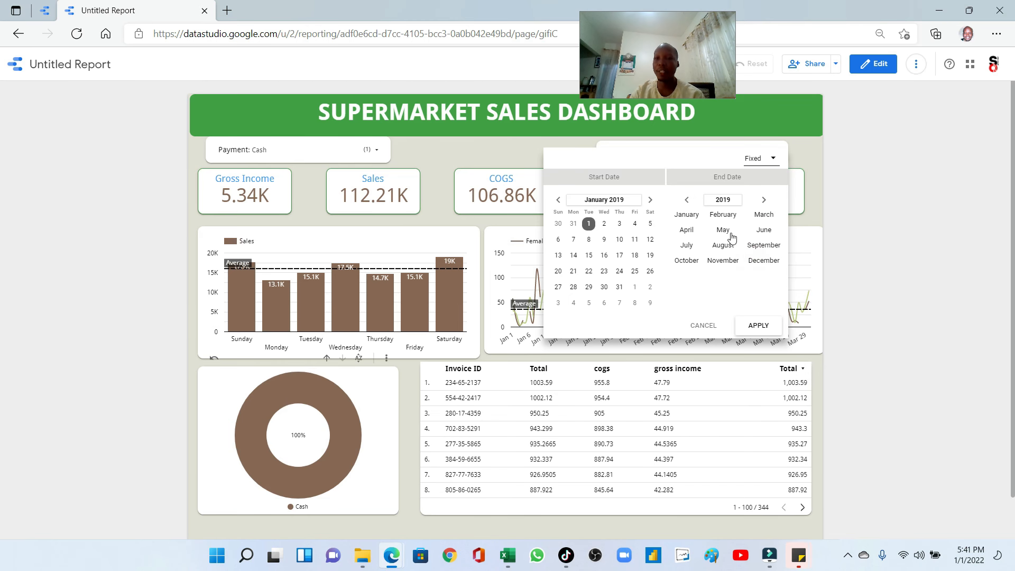
click(763, 215)
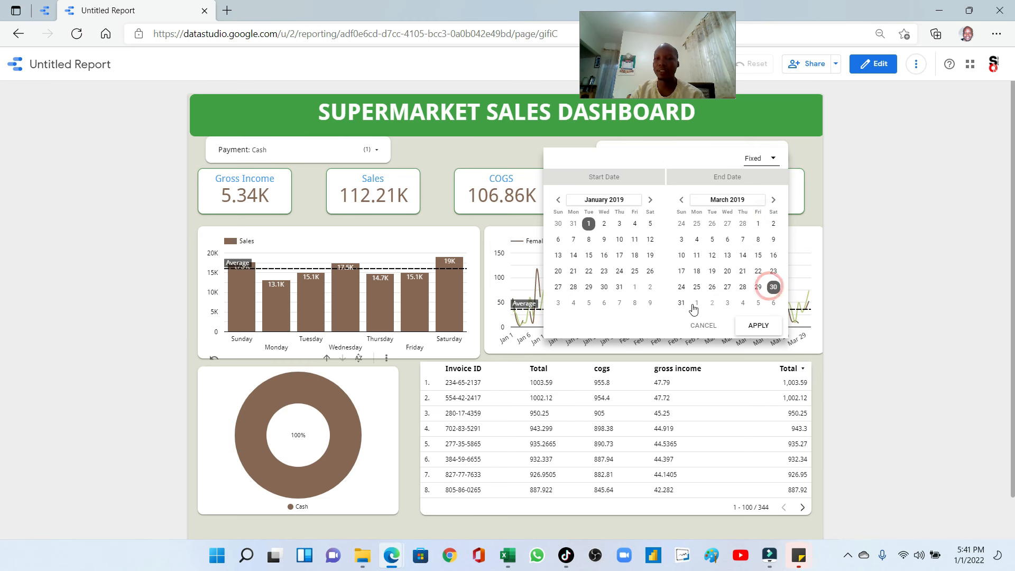
click(681, 302)
click(758, 325)
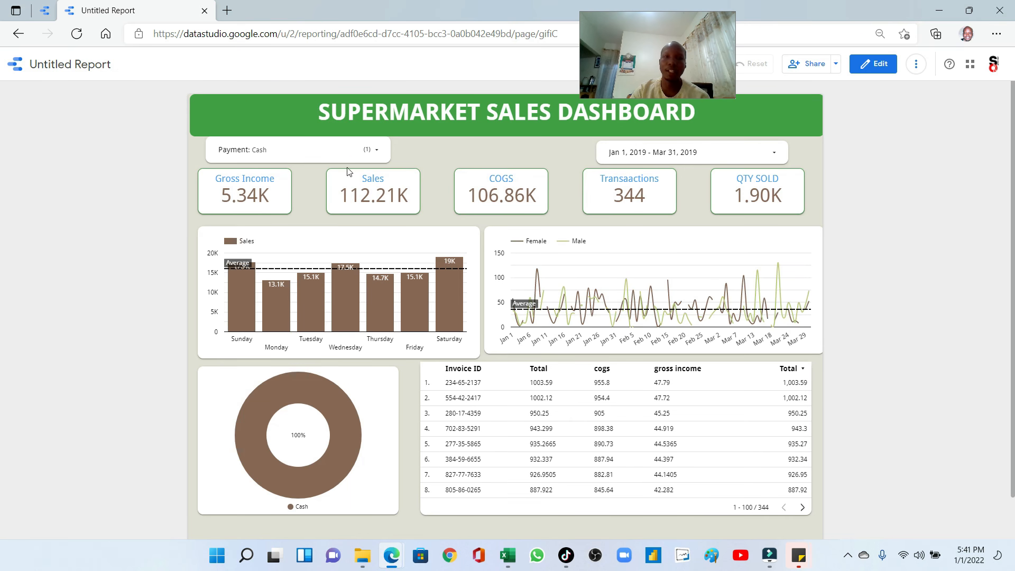
Select all payment types in the Payment filter and close its list
click(374, 152)
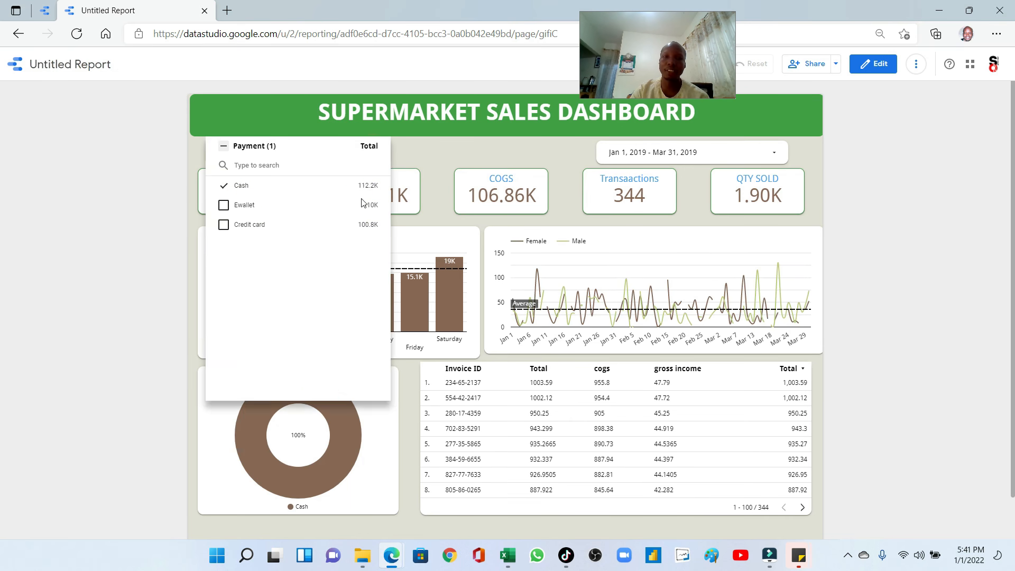
click(225, 153)
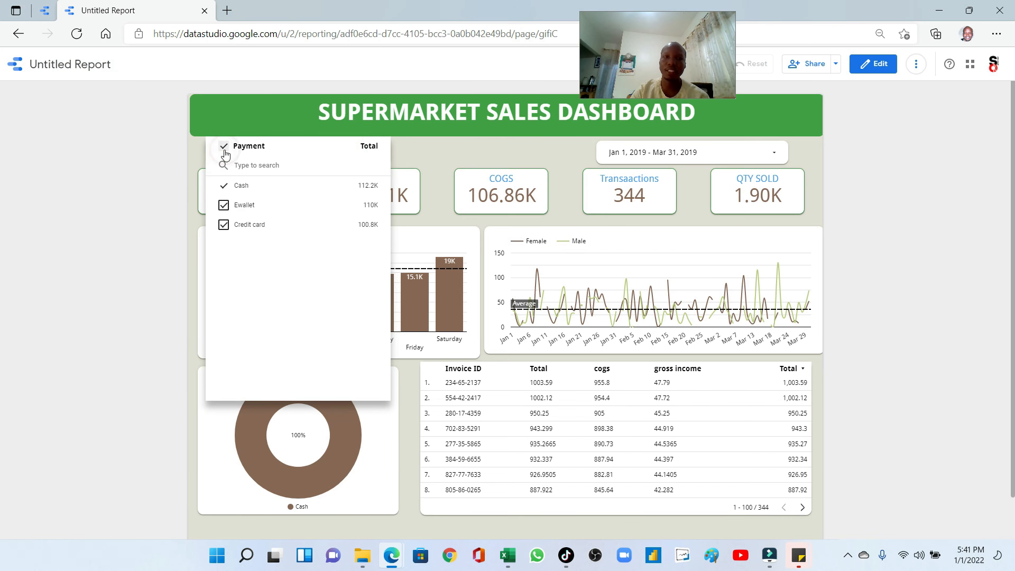
click(426, 154)
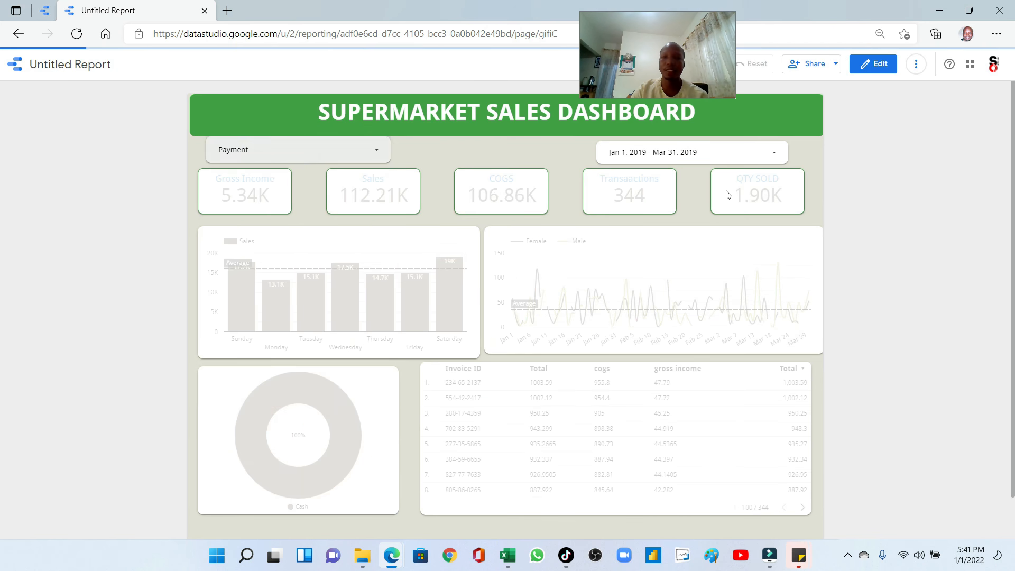
Set the date range's end date to January 15, 2019, and apply the range
click(775, 156)
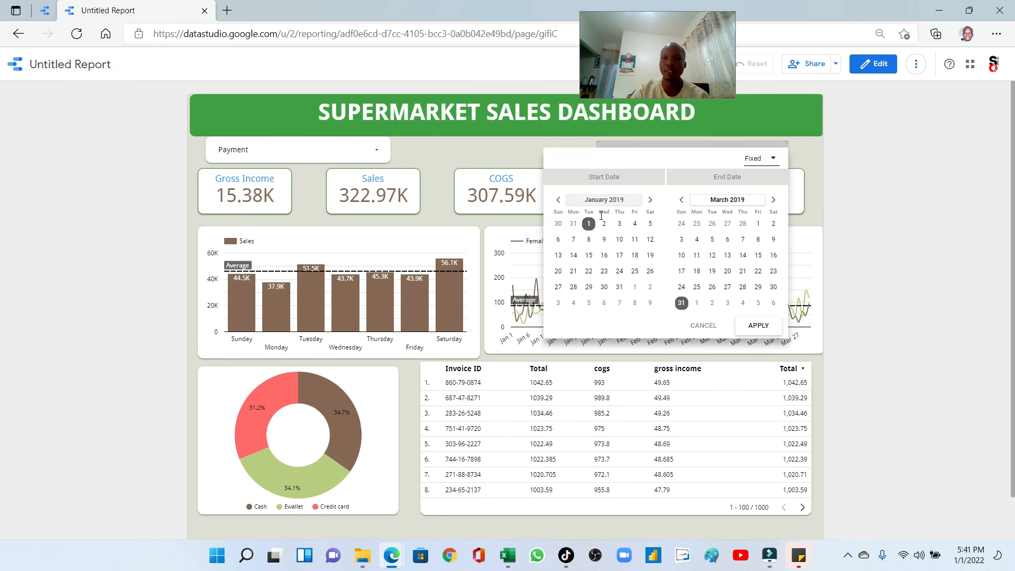
click(681, 200)
click(681, 200)
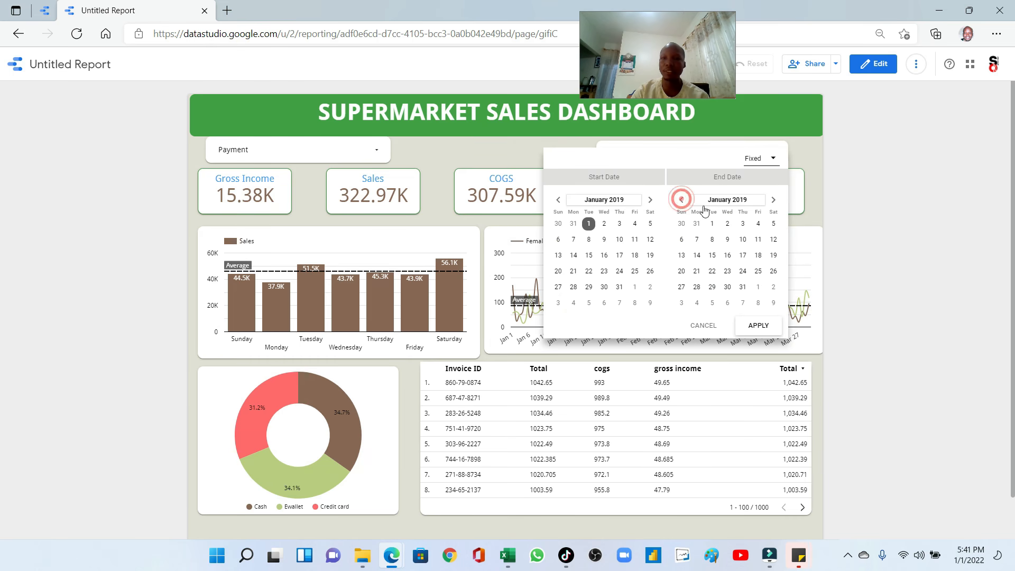
click(743, 286)
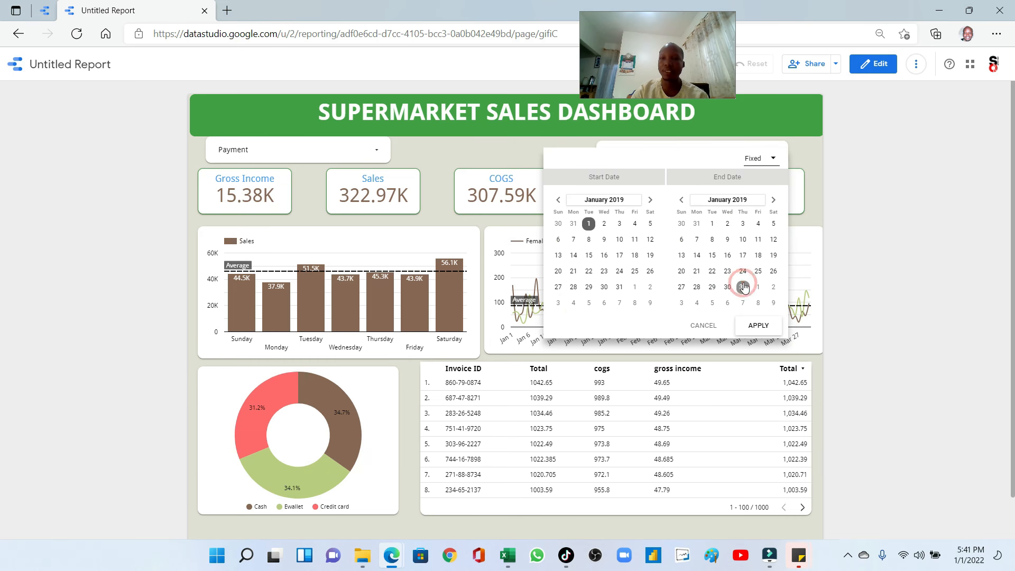
click(727, 255)
click(712, 255)
click(762, 325)
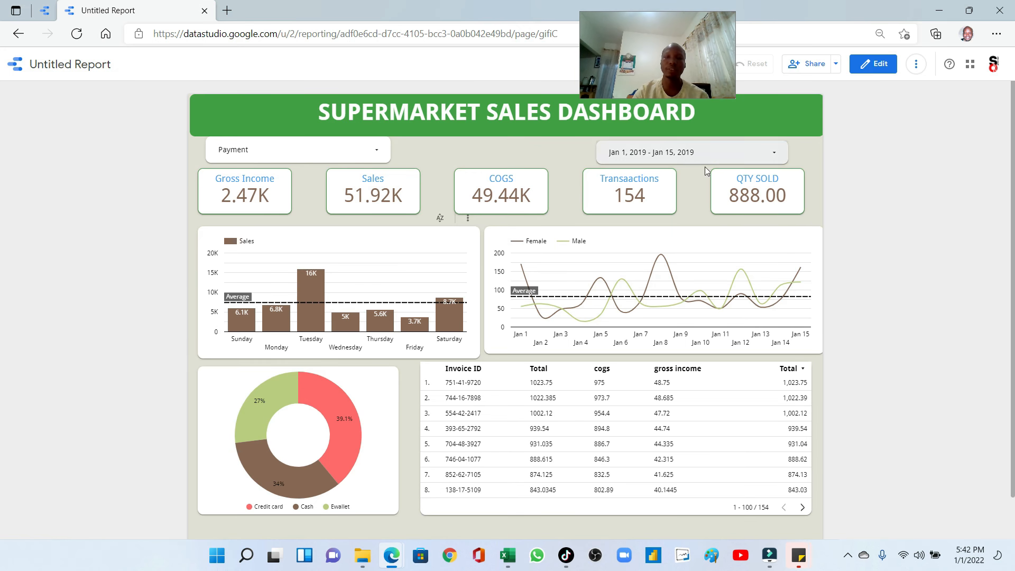
click(779, 158)
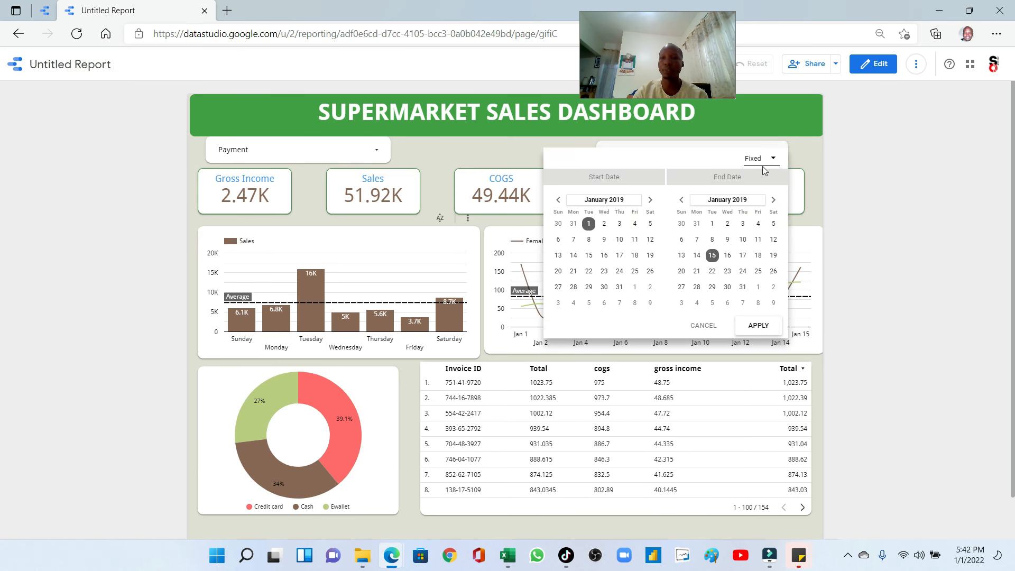
click(765, 161)
scroll(800, 296, down, 3)
scroll(801, 296, down, 5)
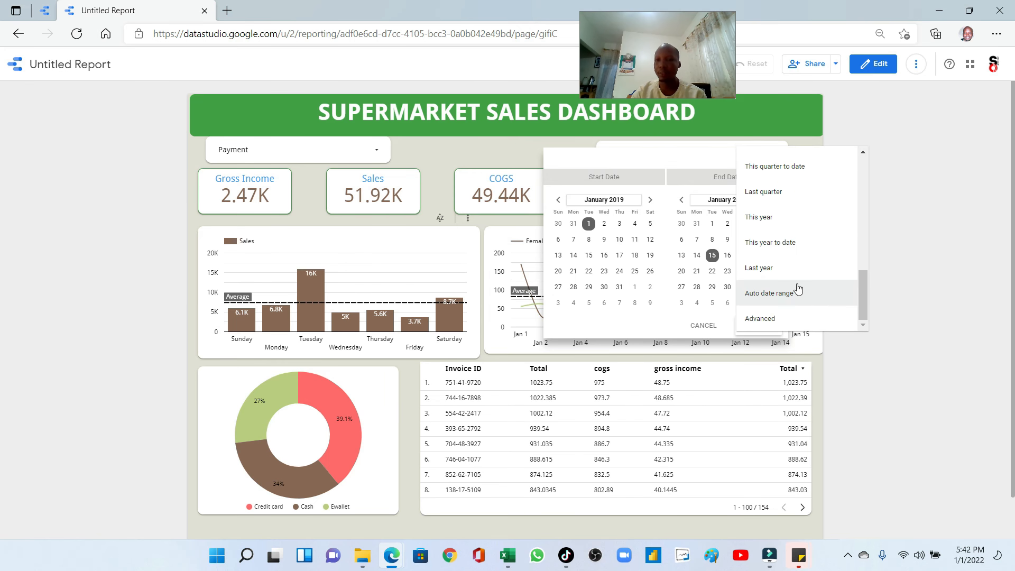
scroll(801, 283, up, 8)
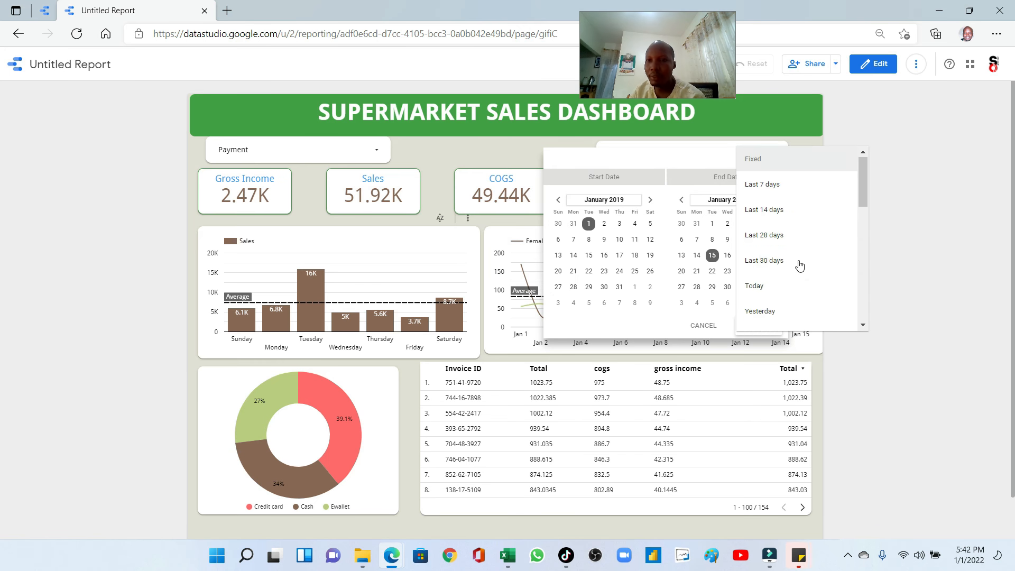
scroll(788, 285, down, 5)
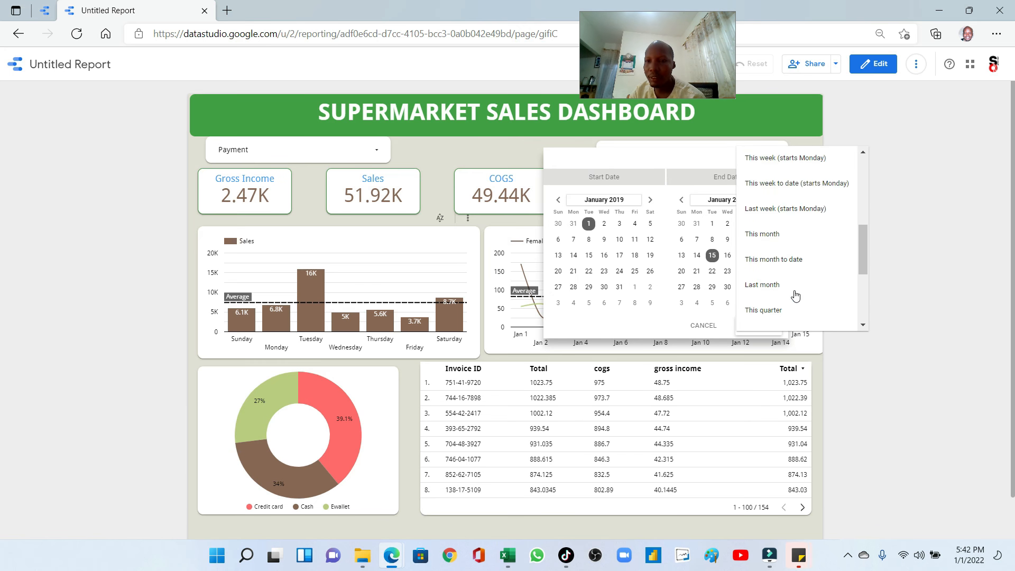
scroll(796, 296, down, 3)
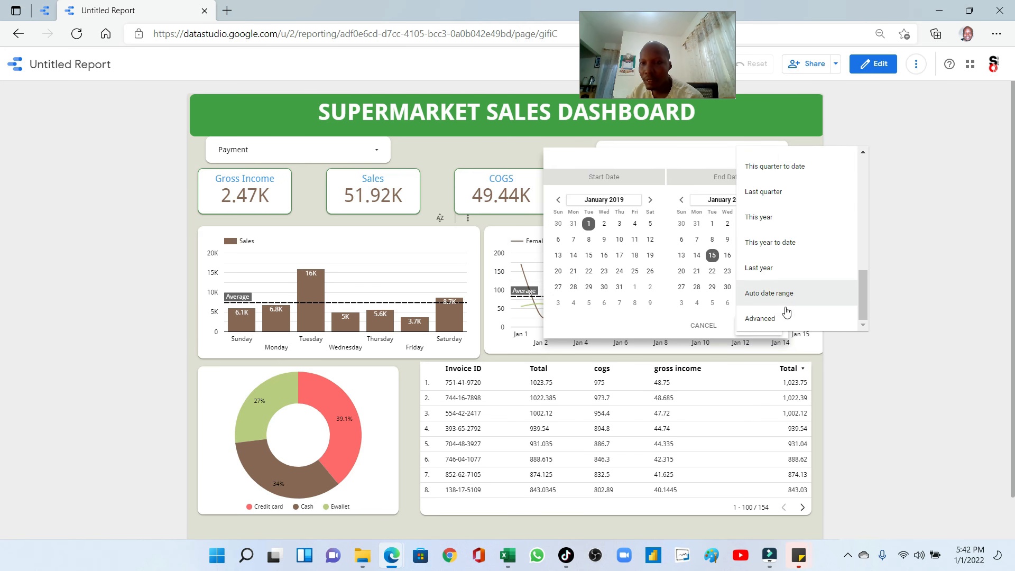
click(785, 295)
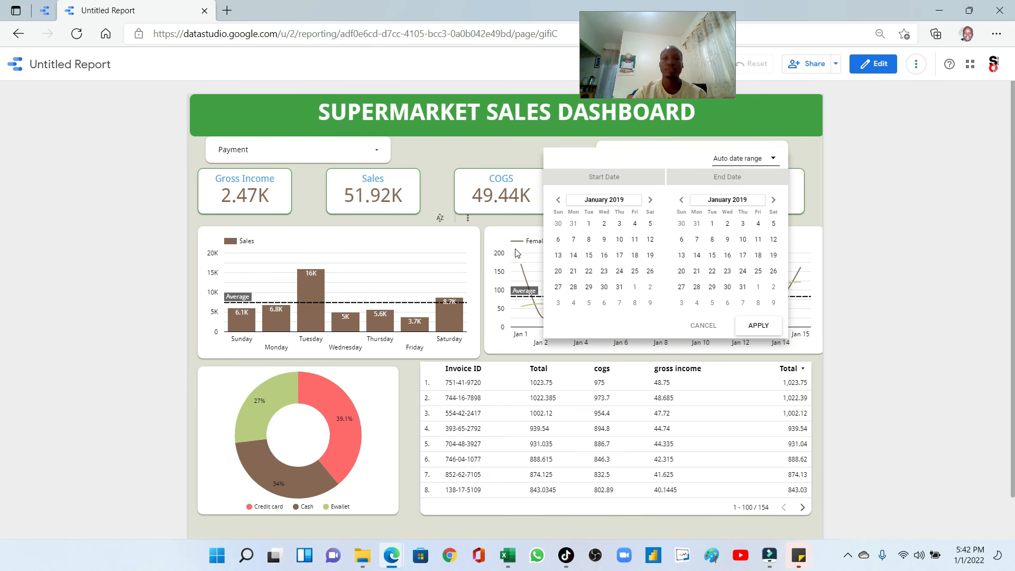
click(536, 270)
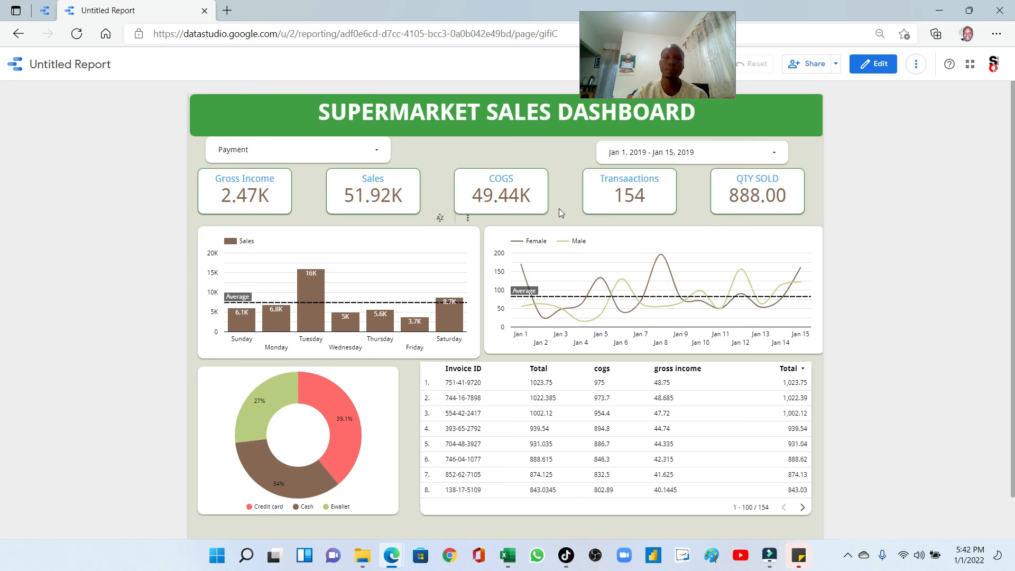
Switch the date range control to the Auto date range preset and apply it
click(774, 153)
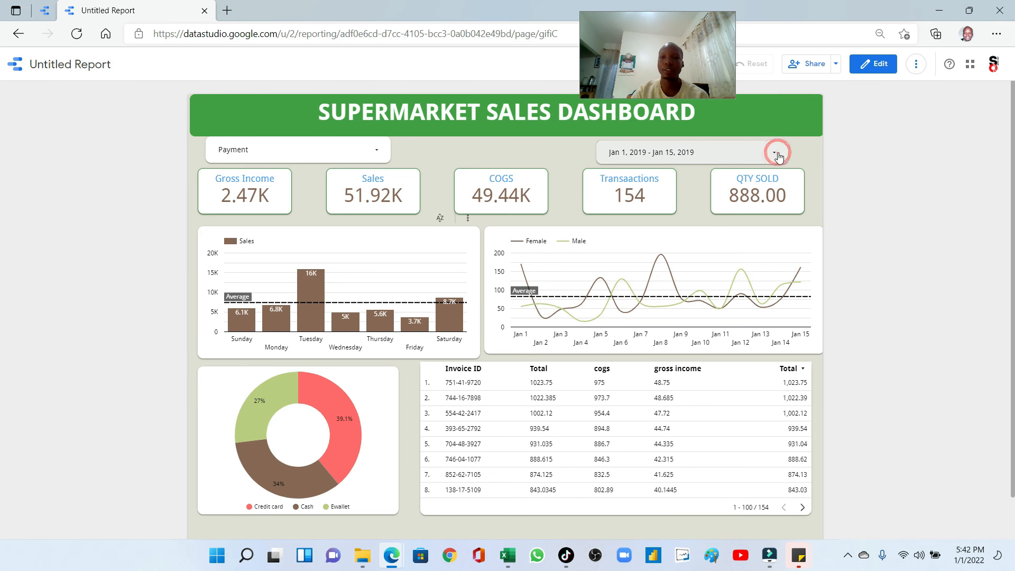
click(762, 158)
scroll(795, 299, down, 5)
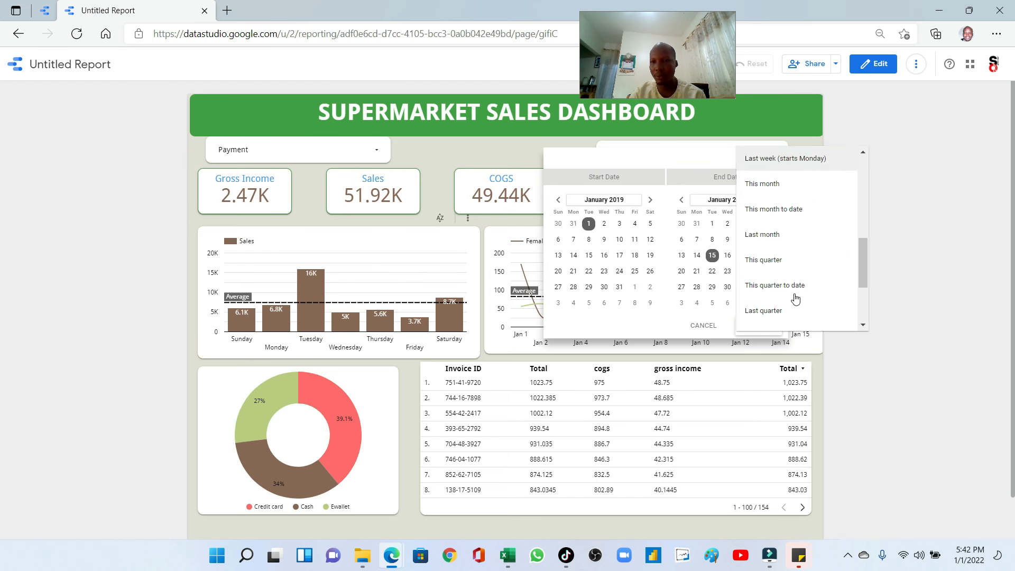
scroll(795, 299, down, 3)
click(767, 295)
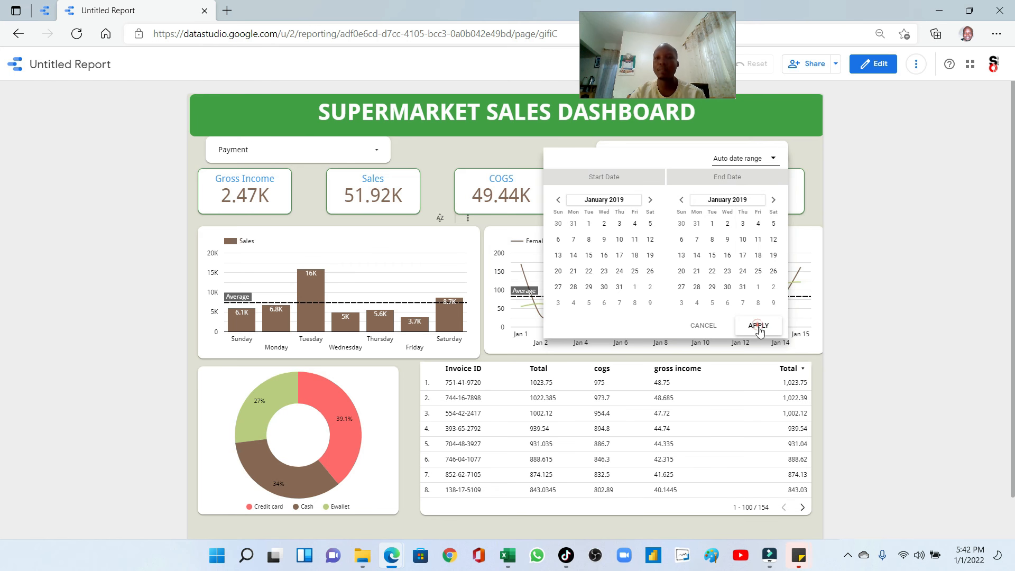
click(758, 326)
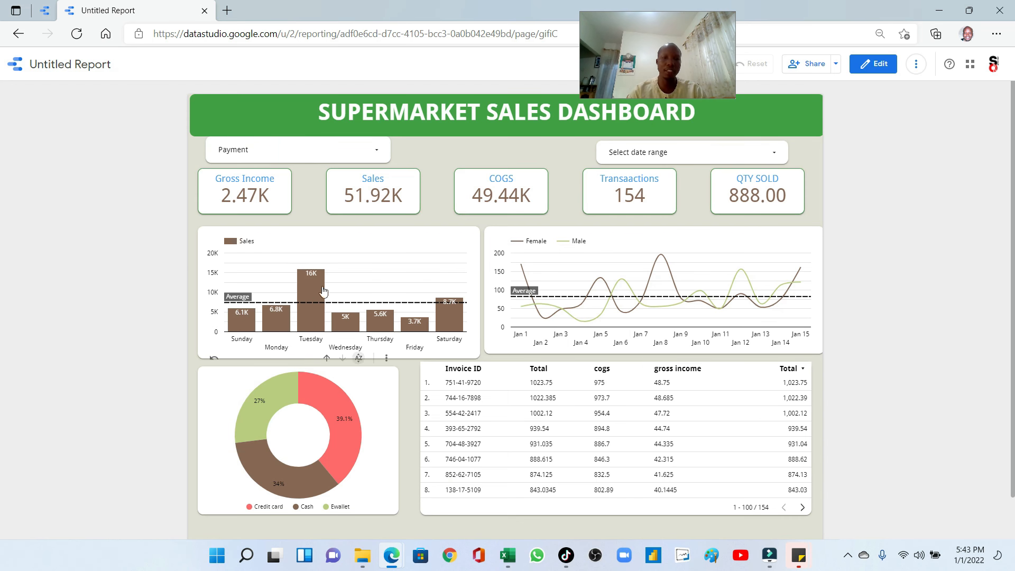
mouse_move(306, 315)
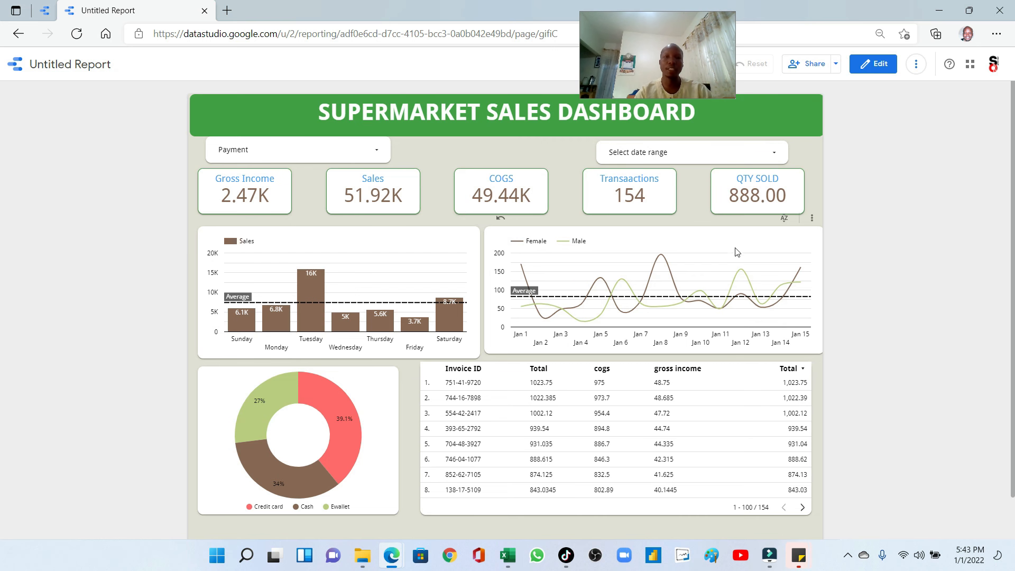
mouse_move(669, 306)
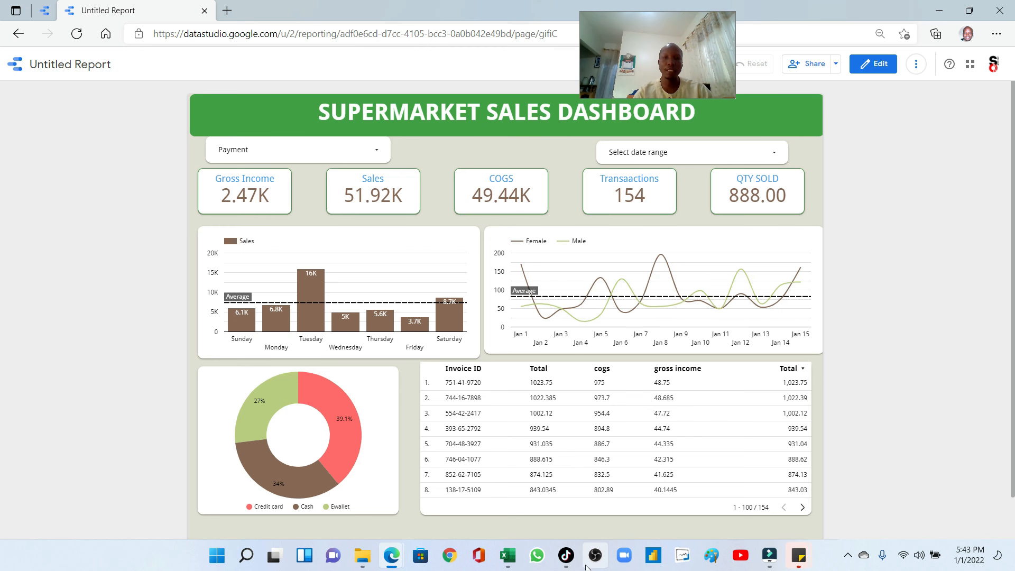
drag(681, 26, 118, 132)
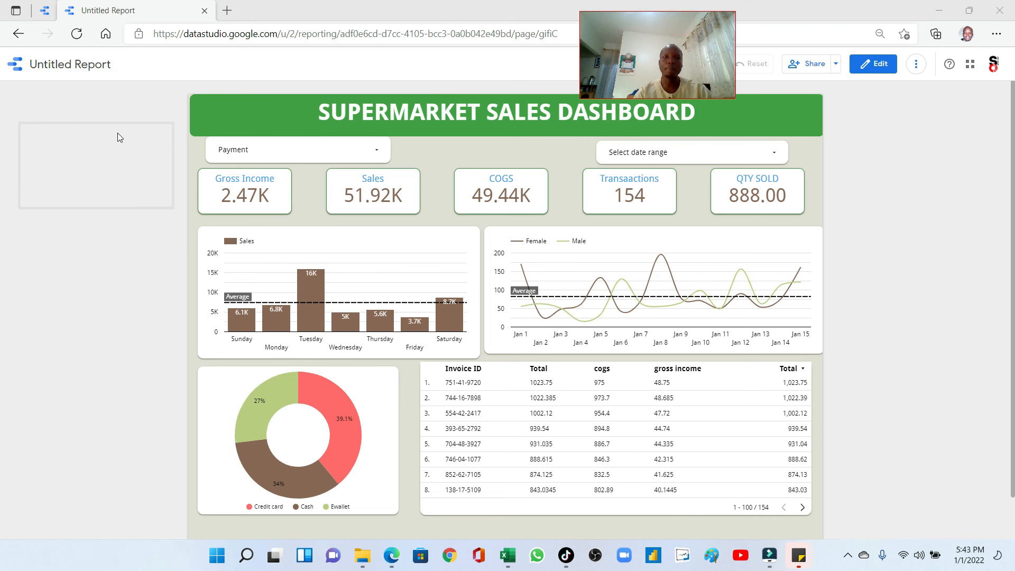
Switch the report to edit mode and rename it Supermarket Sales Session
click(874, 68)
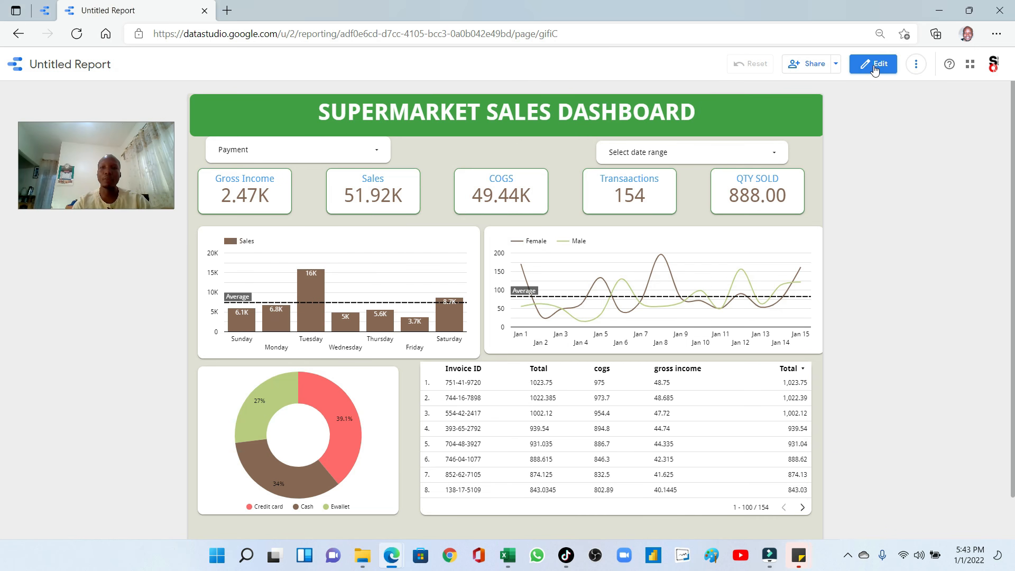
click(874, 67)
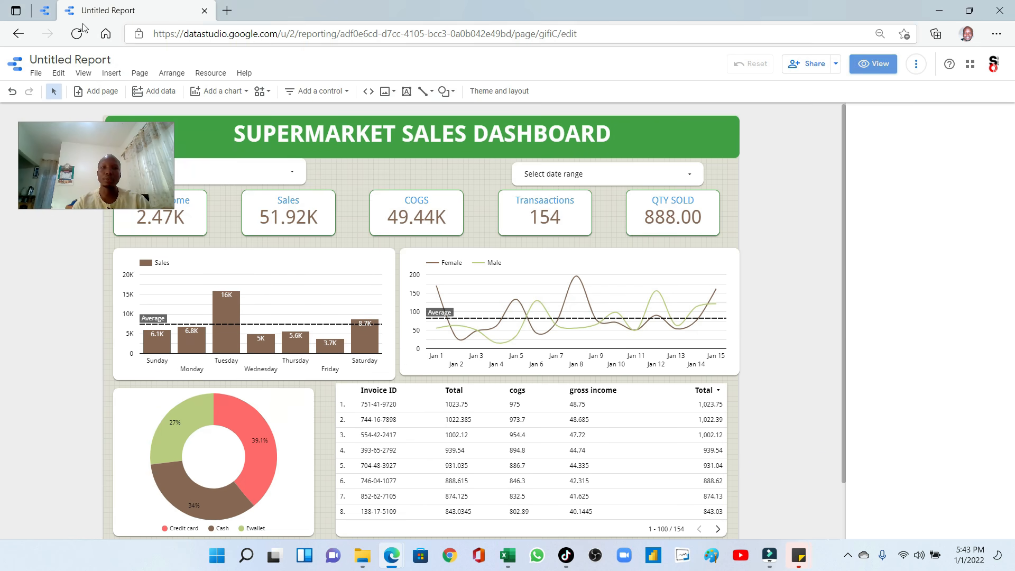
click(108, 61)
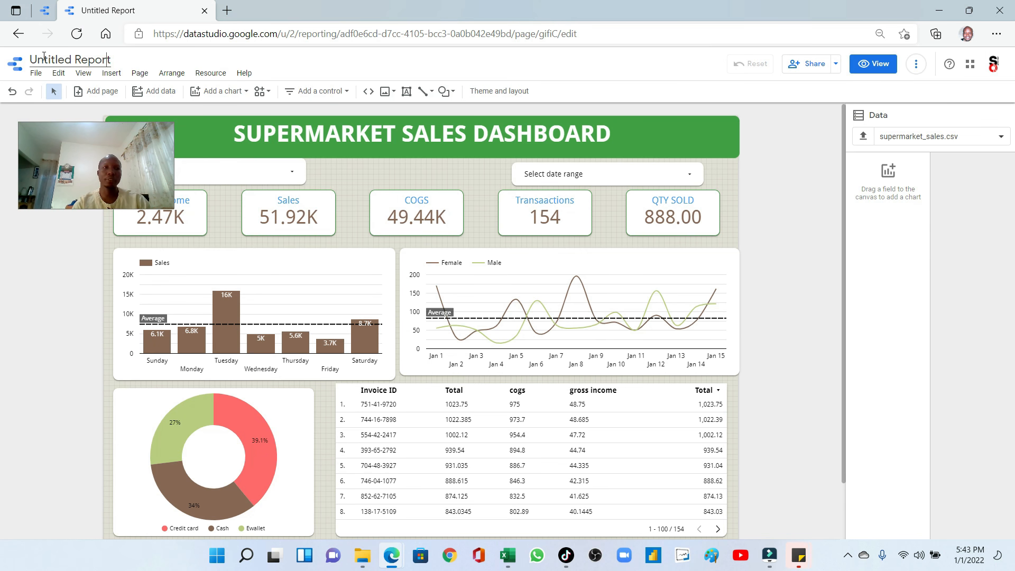
drag(31, 58, 66, 80)
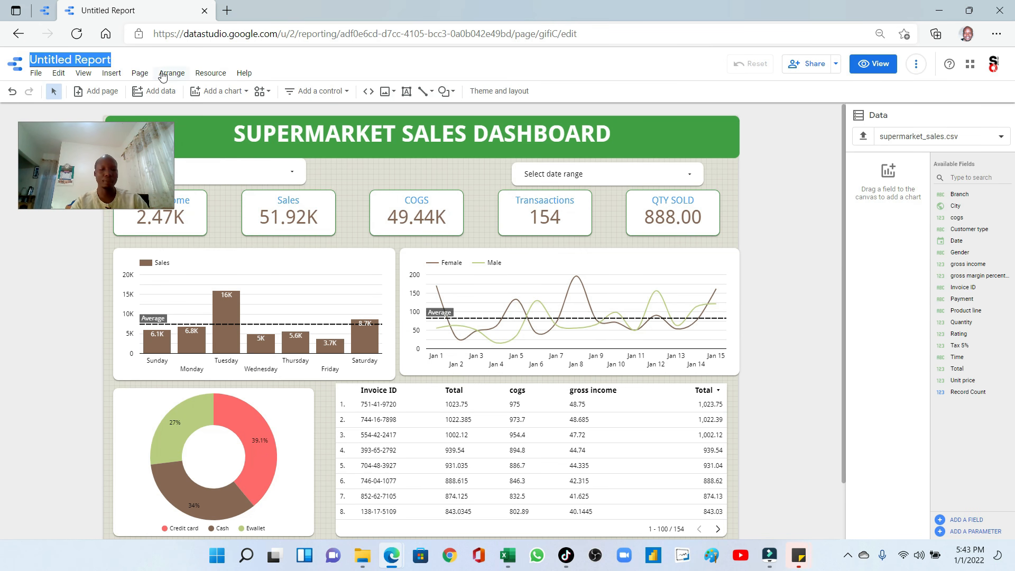
text(Supermar)
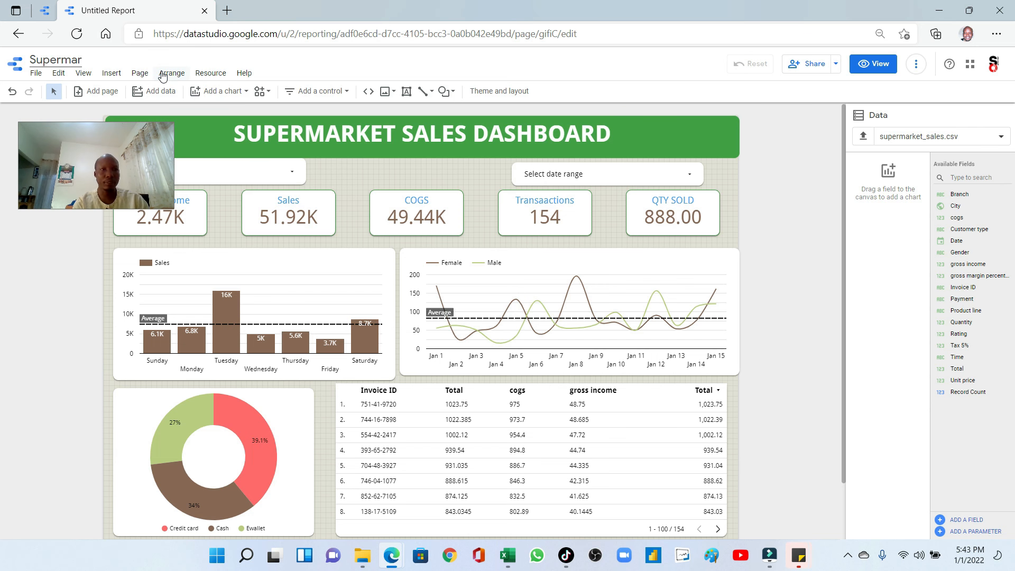
key(BackSpace)
text(ket)
key(BackSpace)
text(ket Sa)
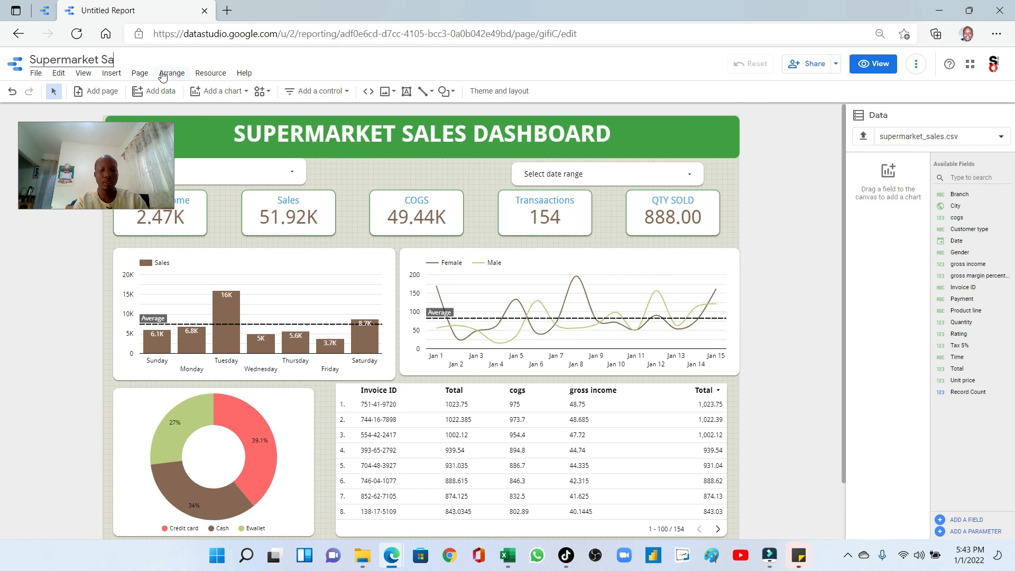
text(les)
key(Return)
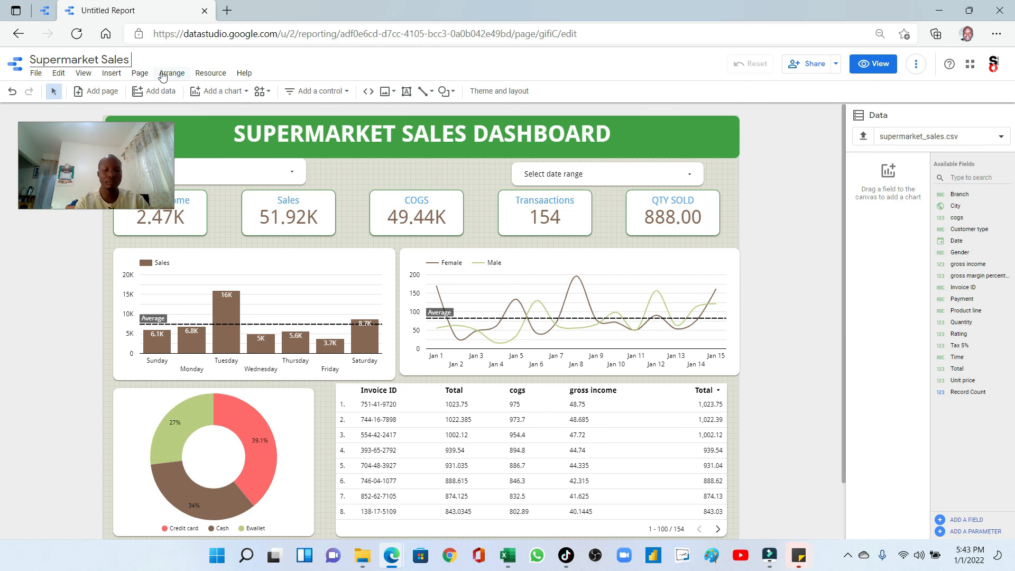
text(Session)
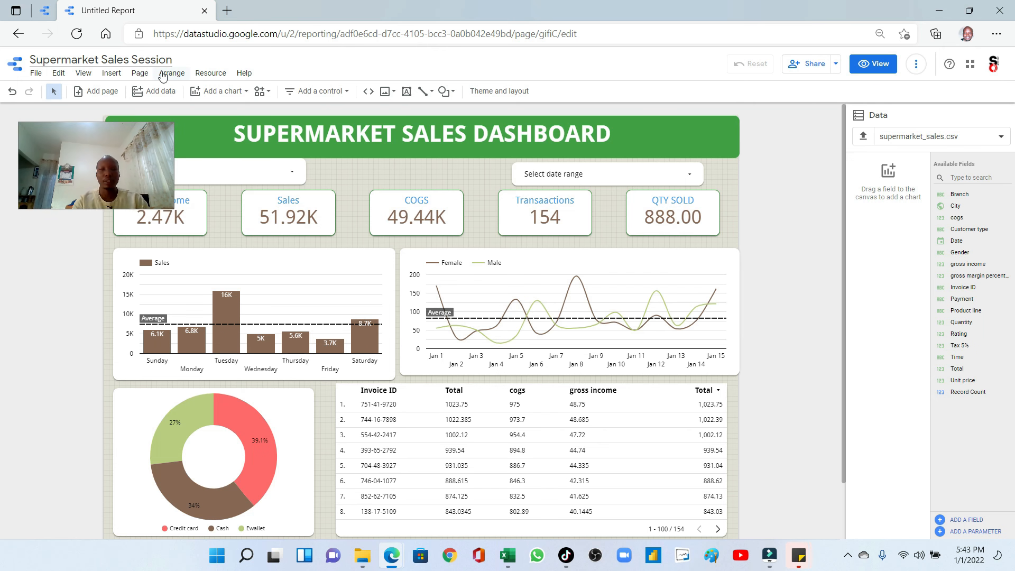
key(Return)
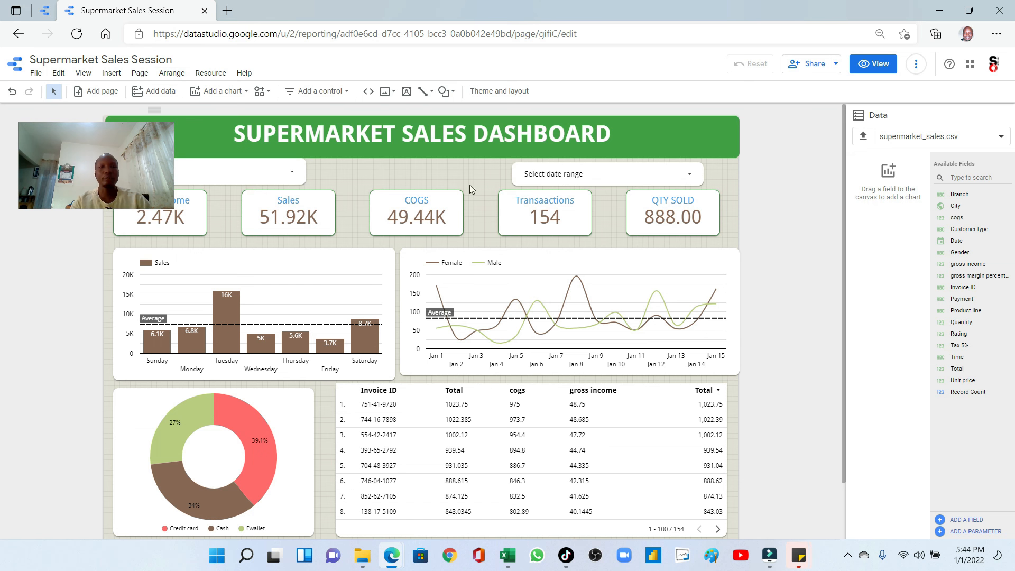
drag(94, 130, 87, 27)
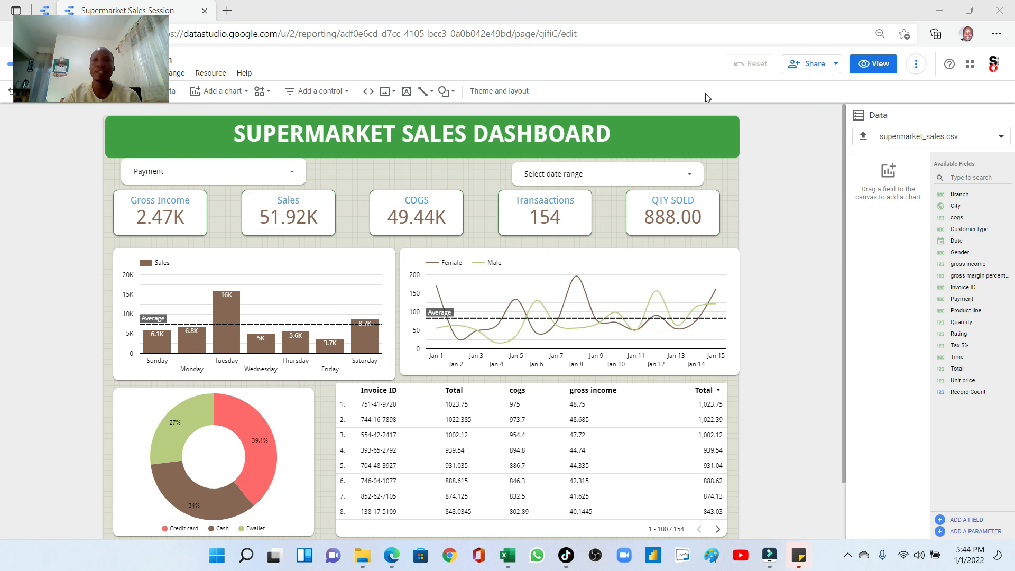
Prepare an invitation giving a contact Can view access to the report, and cancel it without sending
click(836, 64)
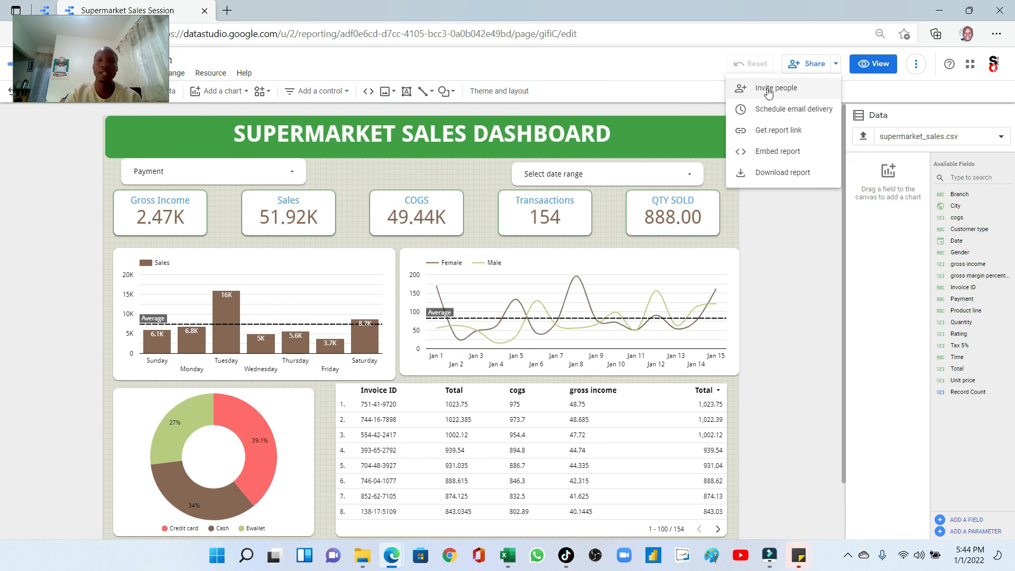
click(773, 88)
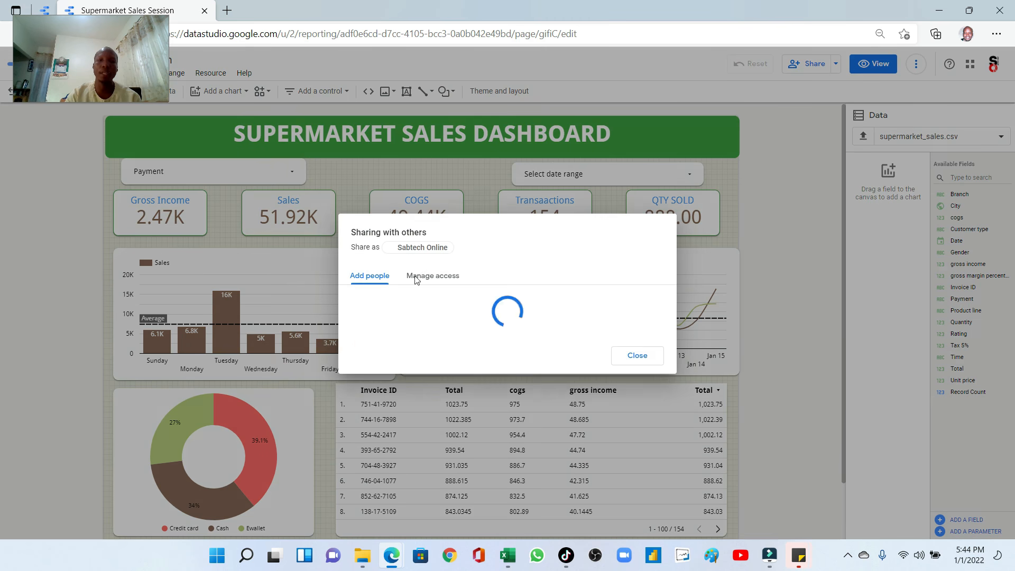
click(394, 285)
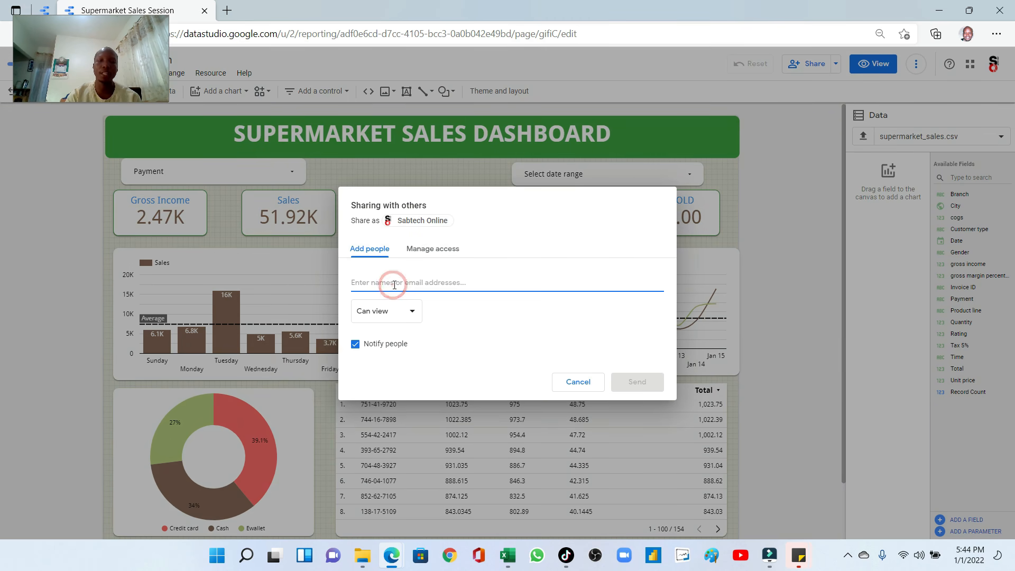
text(ssa)
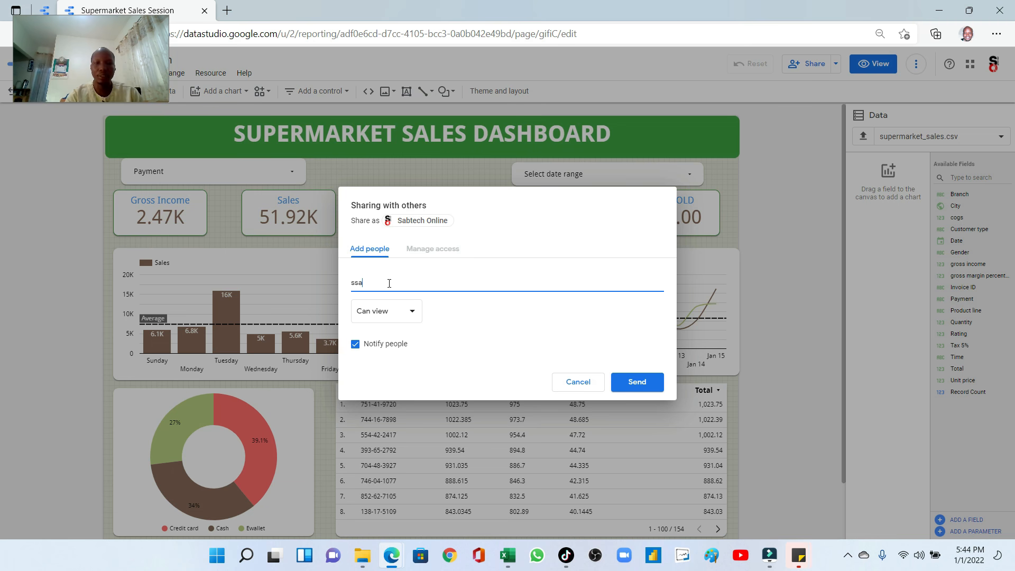
key(BackSpace)
key(BackSpace)
text(ab)
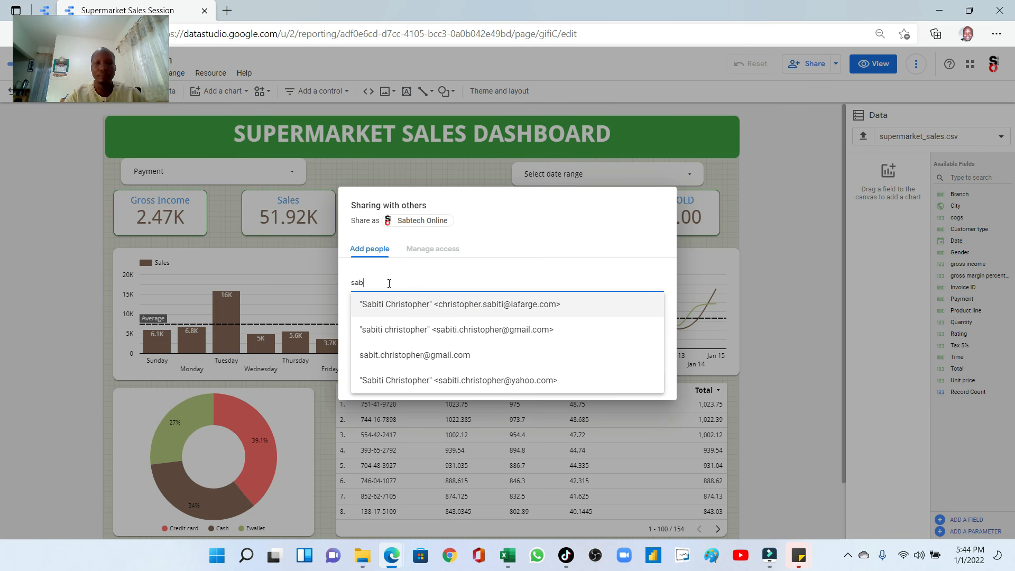
click(459, 305)
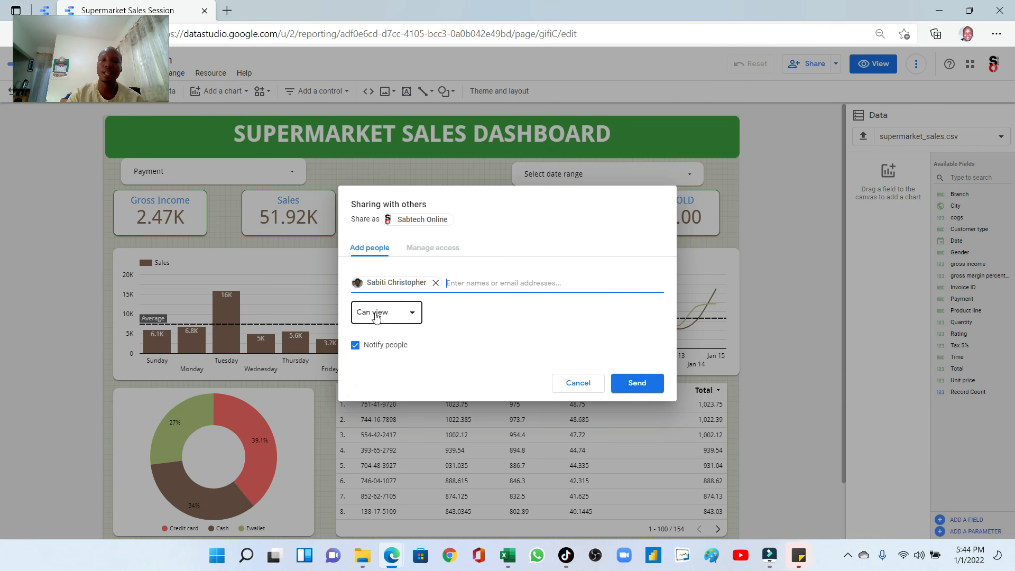
click(401, 317)
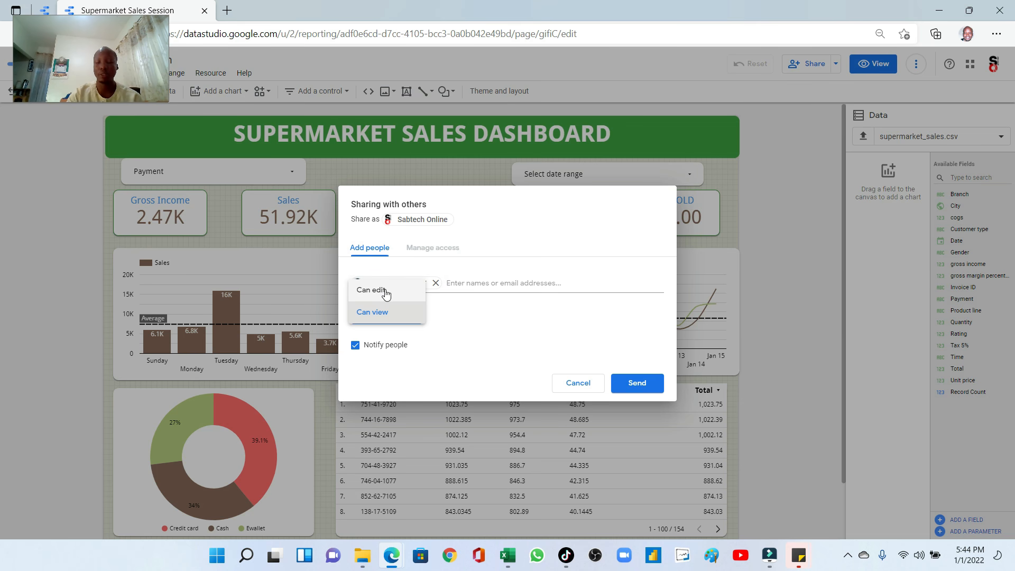
click(470, 314)
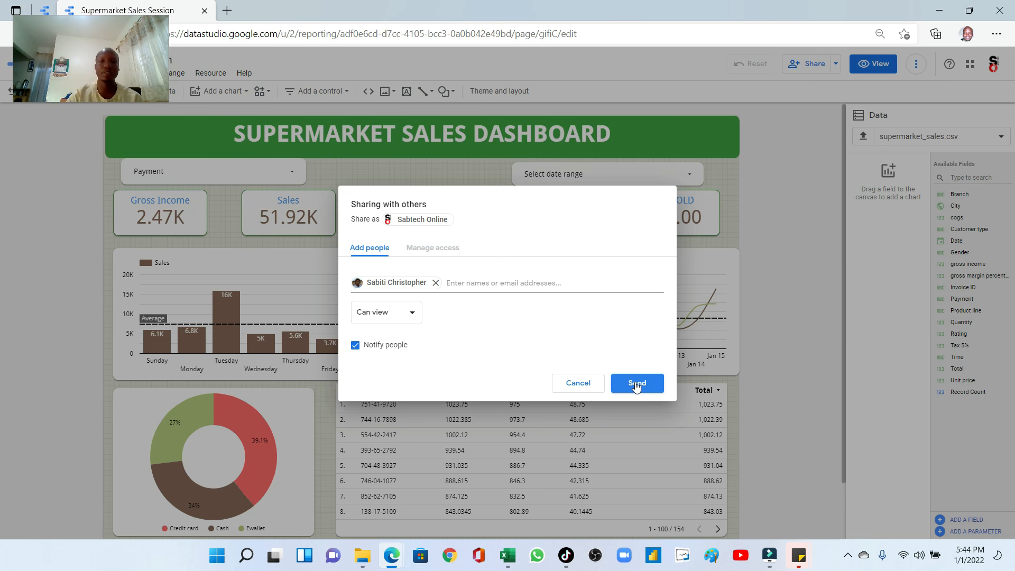
click(578, 383)
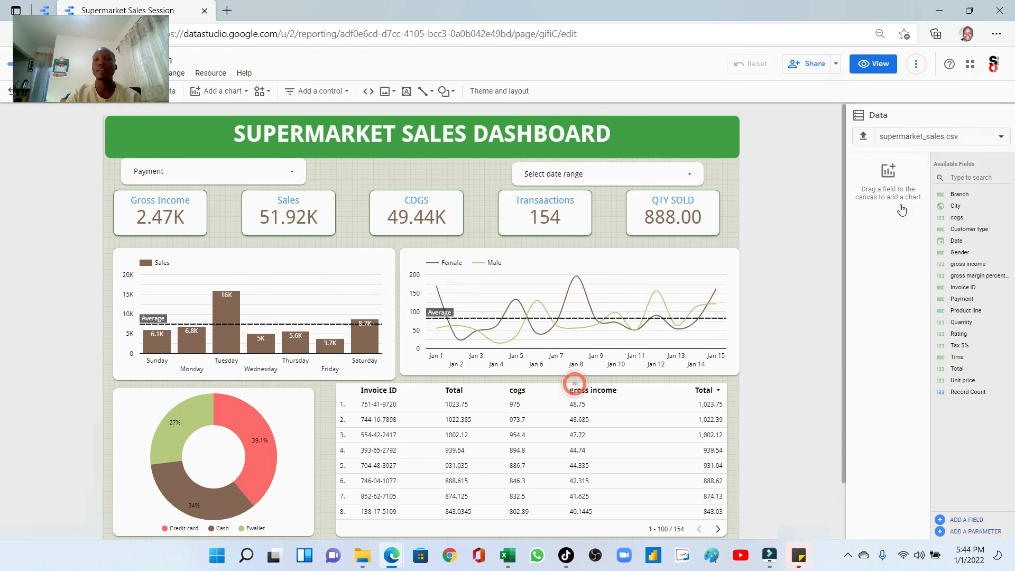
Start scheduling an email delivery of the report with Daily repetition, and cancel the schedule
click(835, 69)
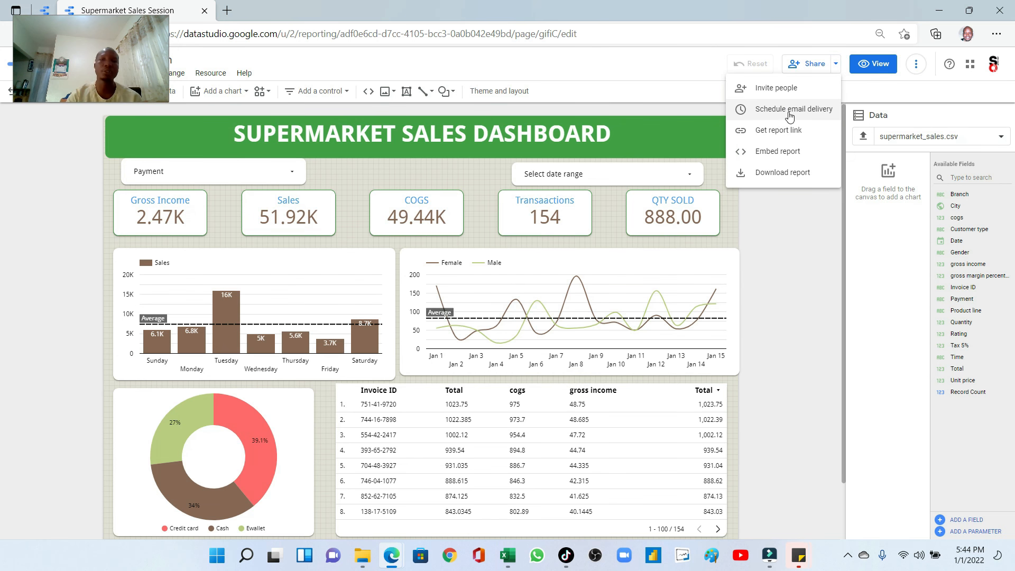
click(789, 111)
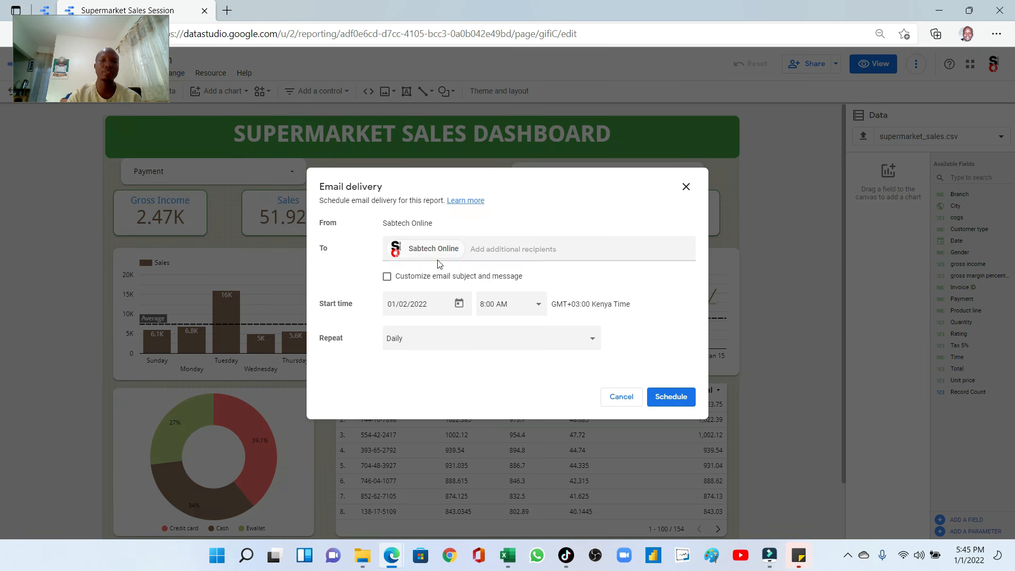
click(480, 249)
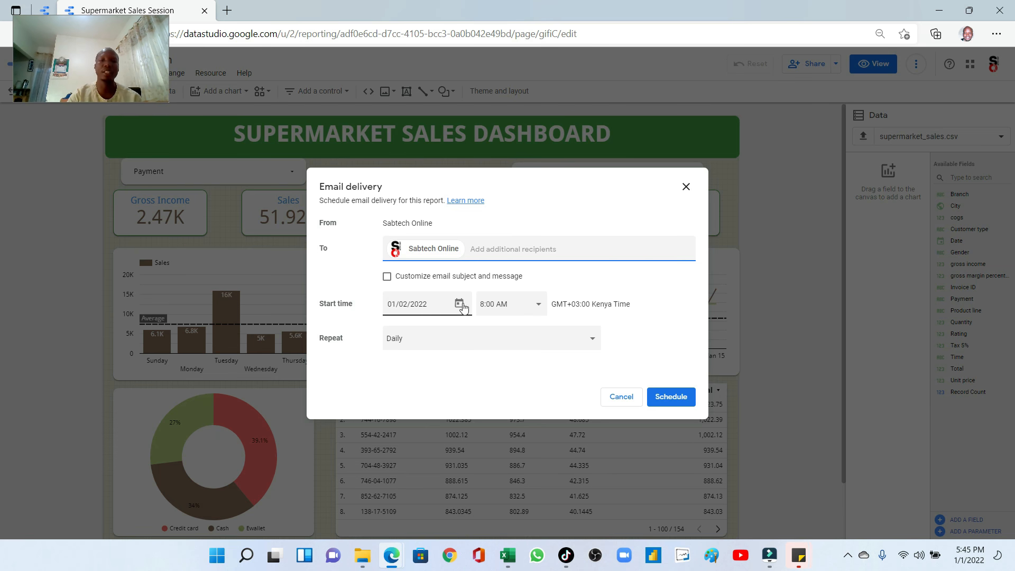
click(446, 307)
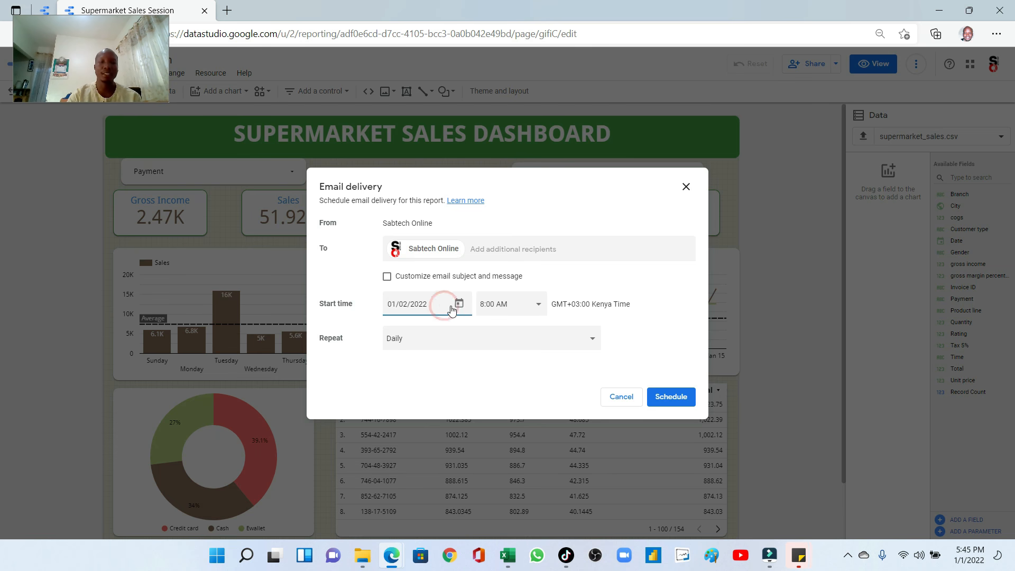
click(448, 340)
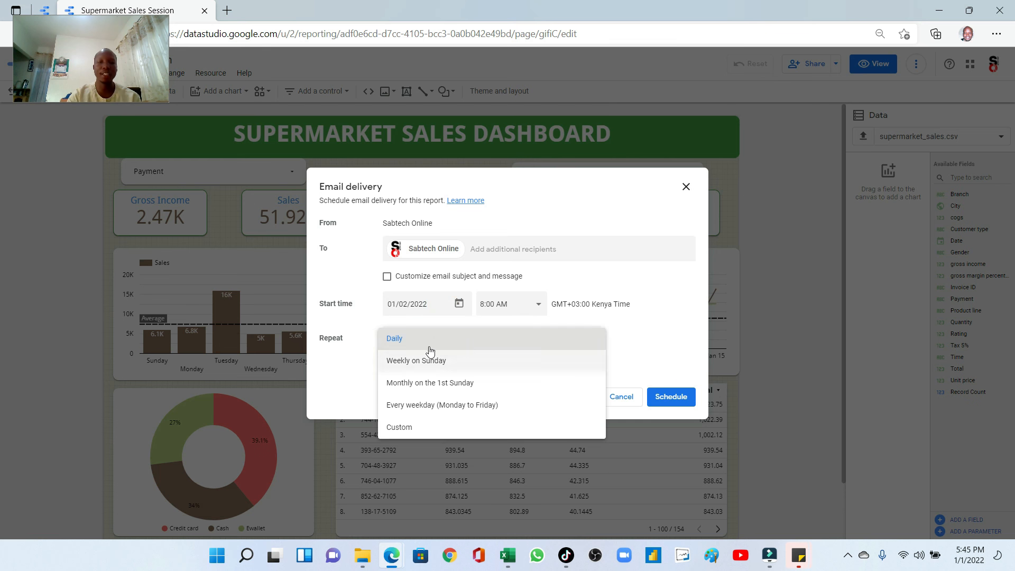
click(427, 344)
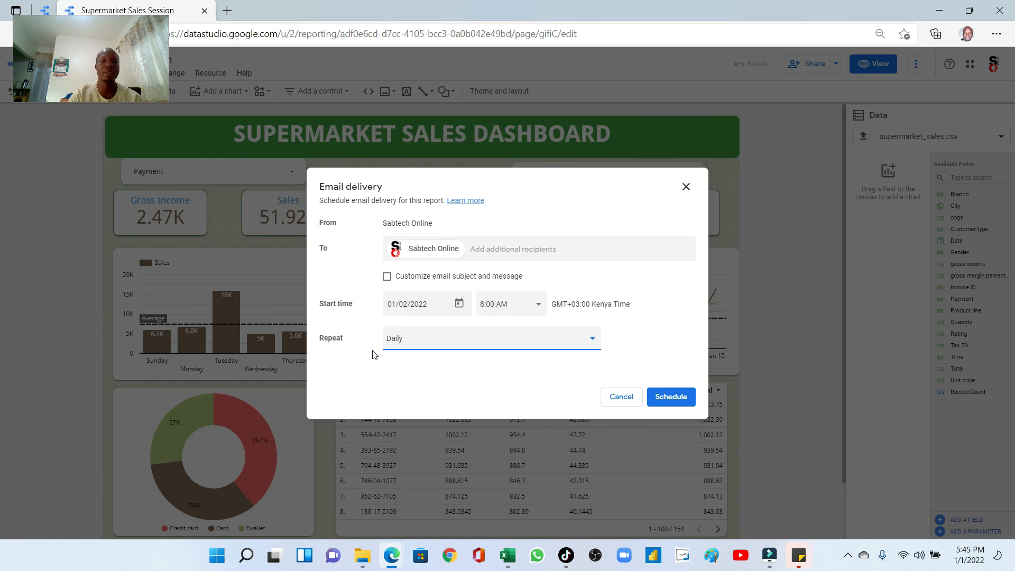
click(615, 398)
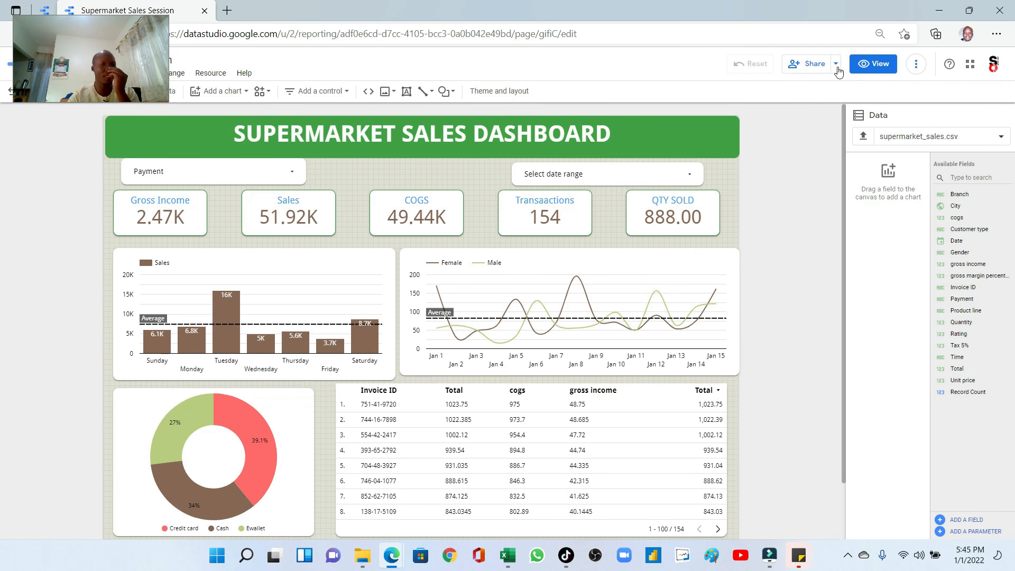
Copy the share link to the current report view, check its sharing settings, and close them unchanged
click(836, 65)
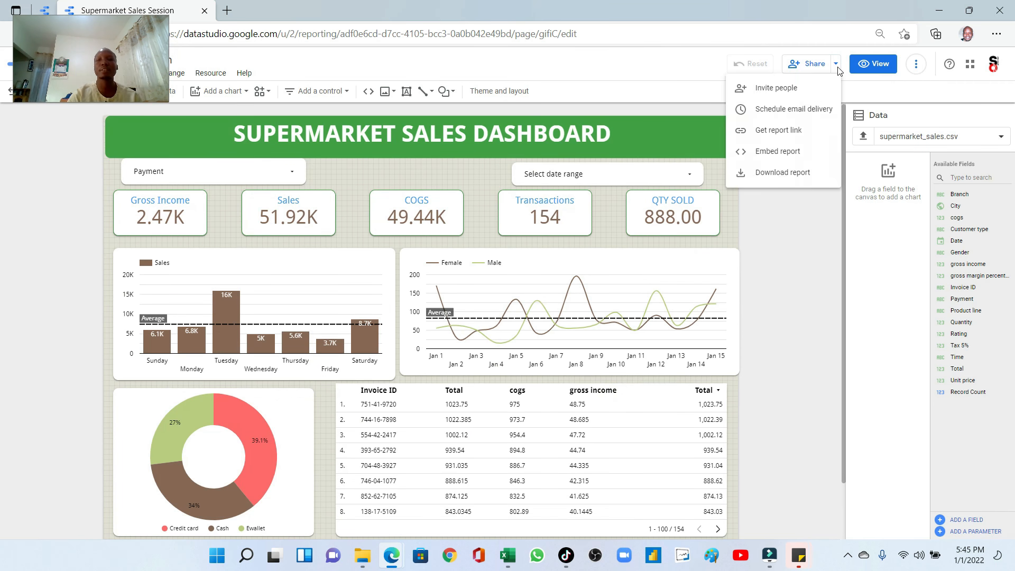
click(778, 132)
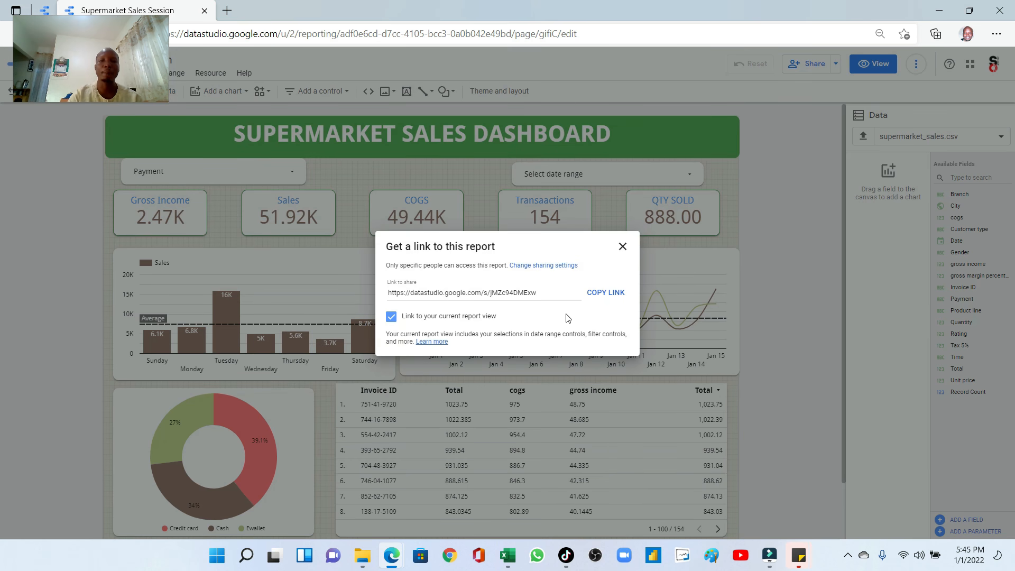
click(613, 293)
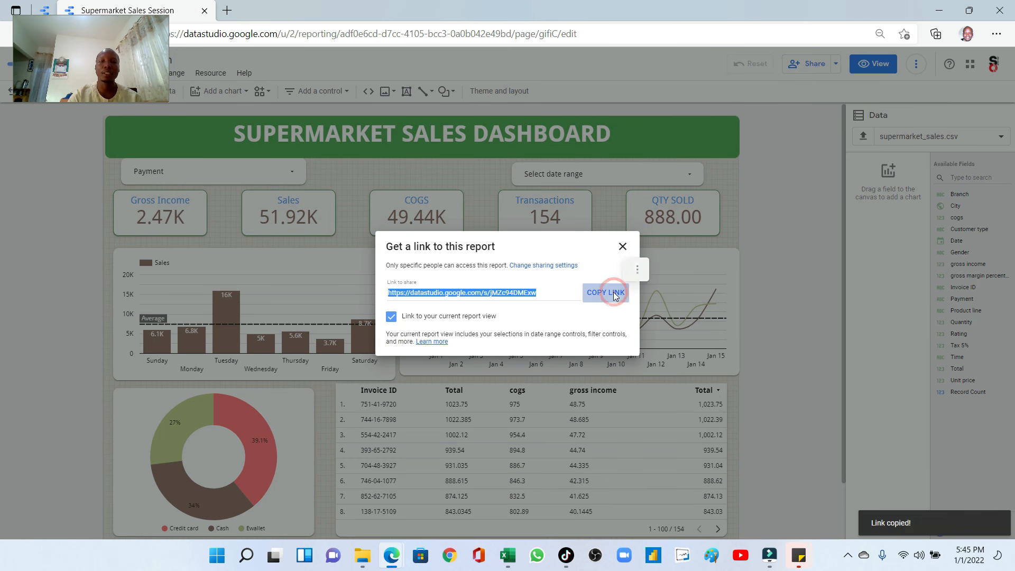
click(538, 266)
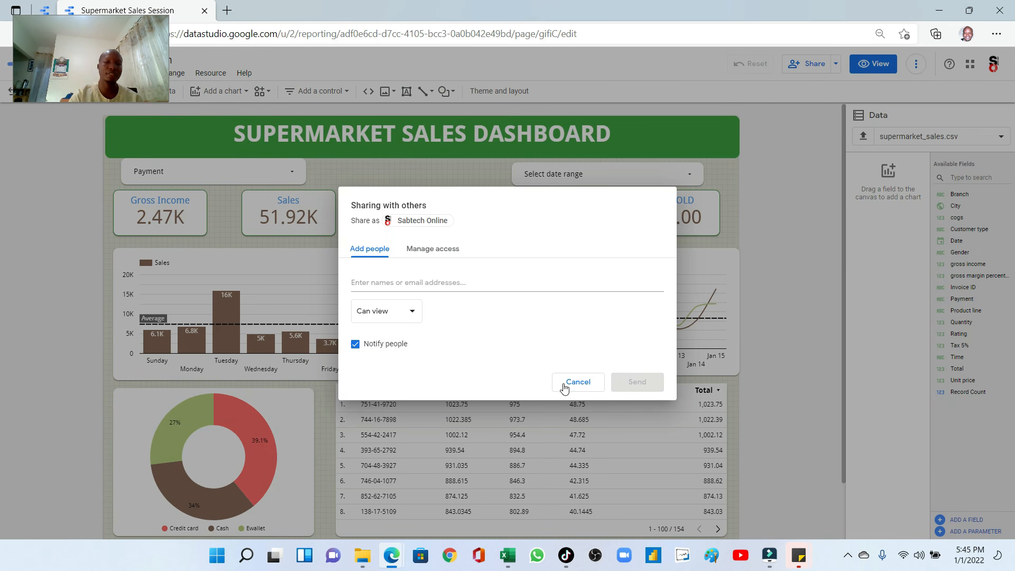
click(578, 382)
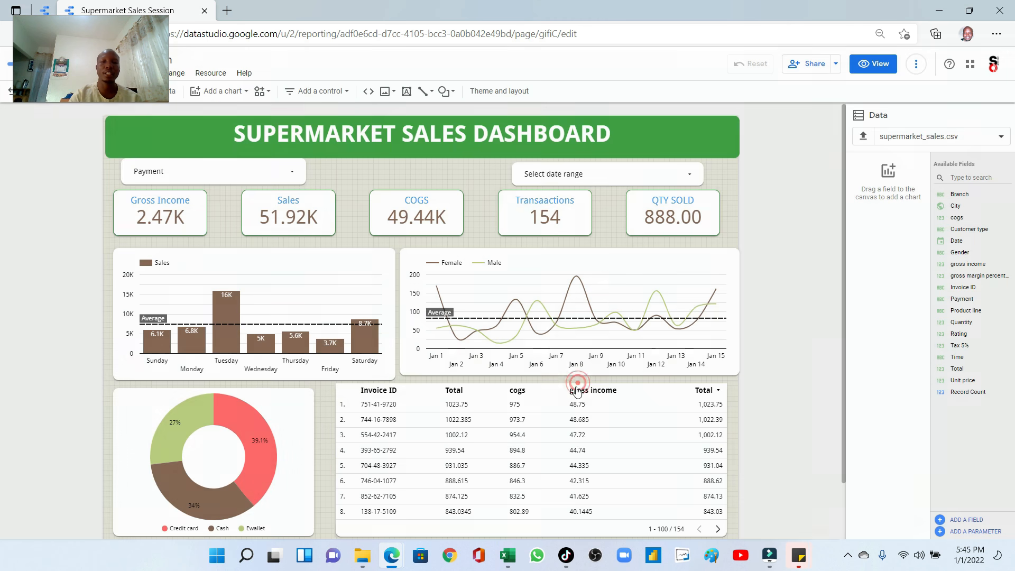
Reopen the report link dialog, turn the link to the current report view off and on again, and close it
click(839, 67)
click(777, 133)
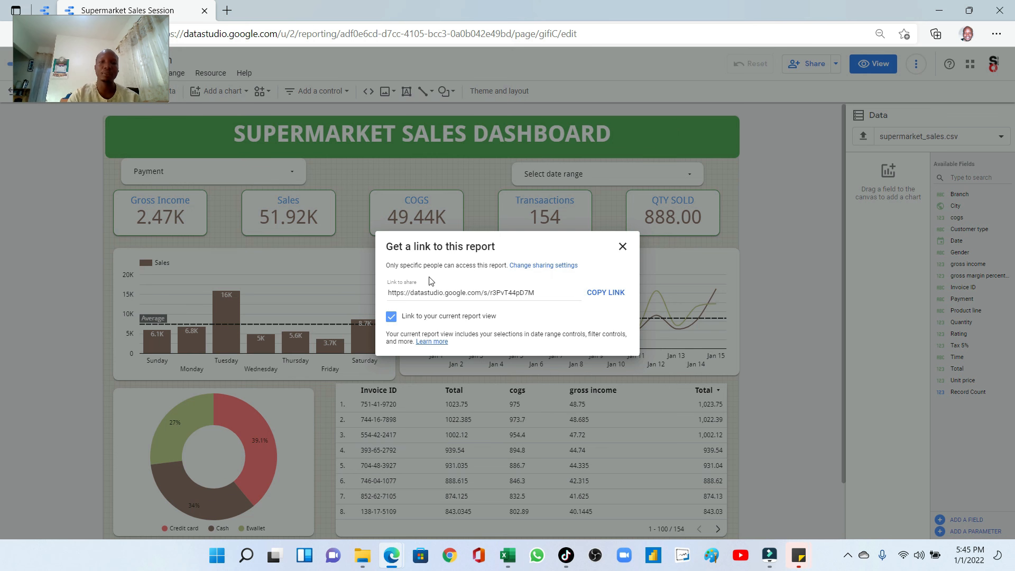
click(479, 316)
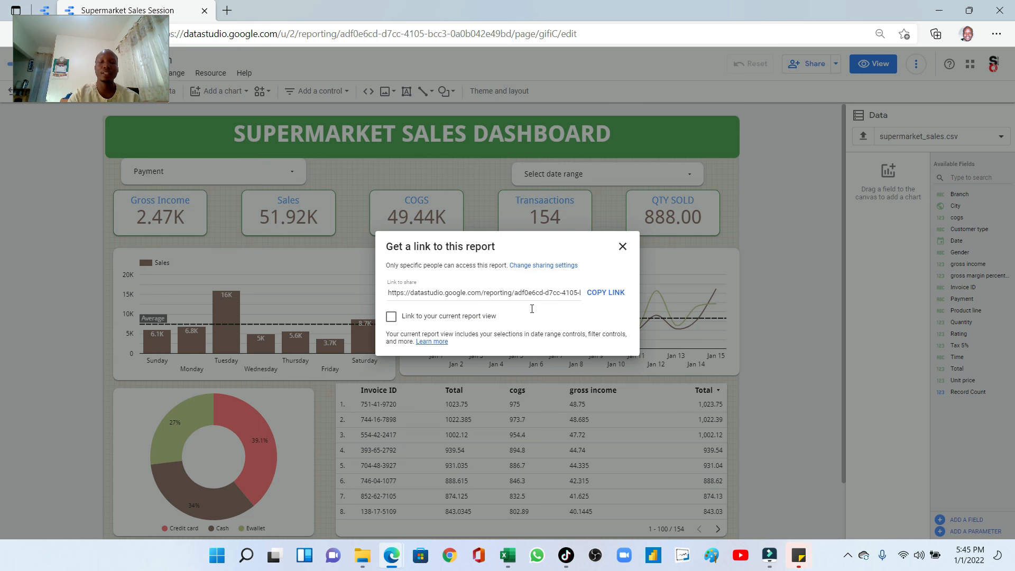
click(467, 316)
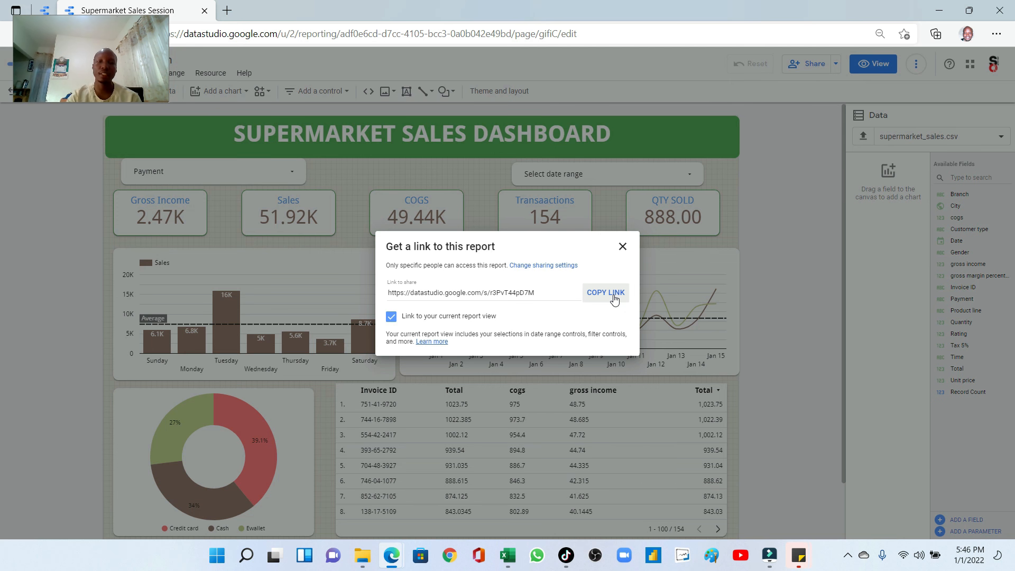
click(622, 247)
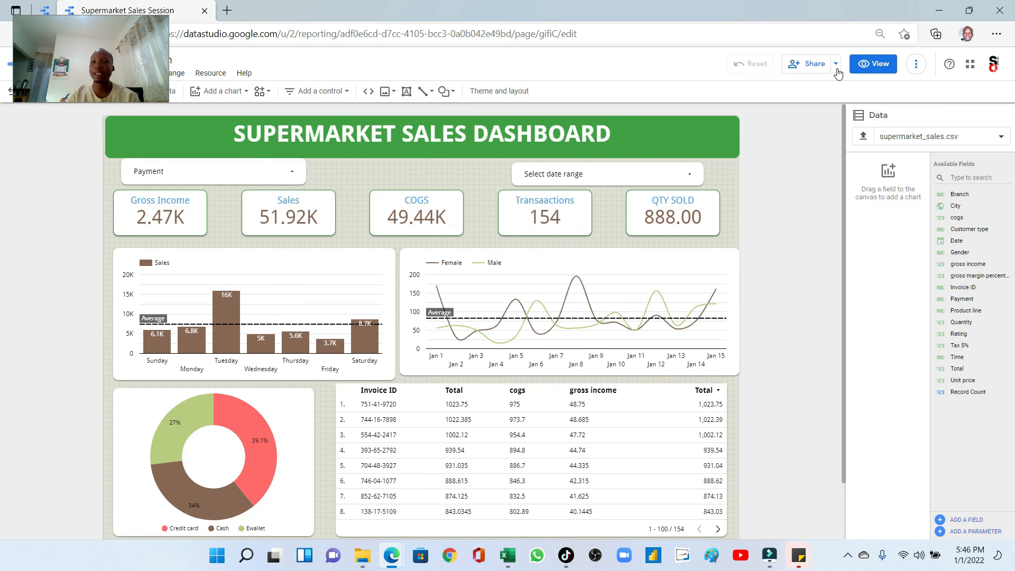
Download the report as a PDF that includes a link back to the report
click(837, 70)
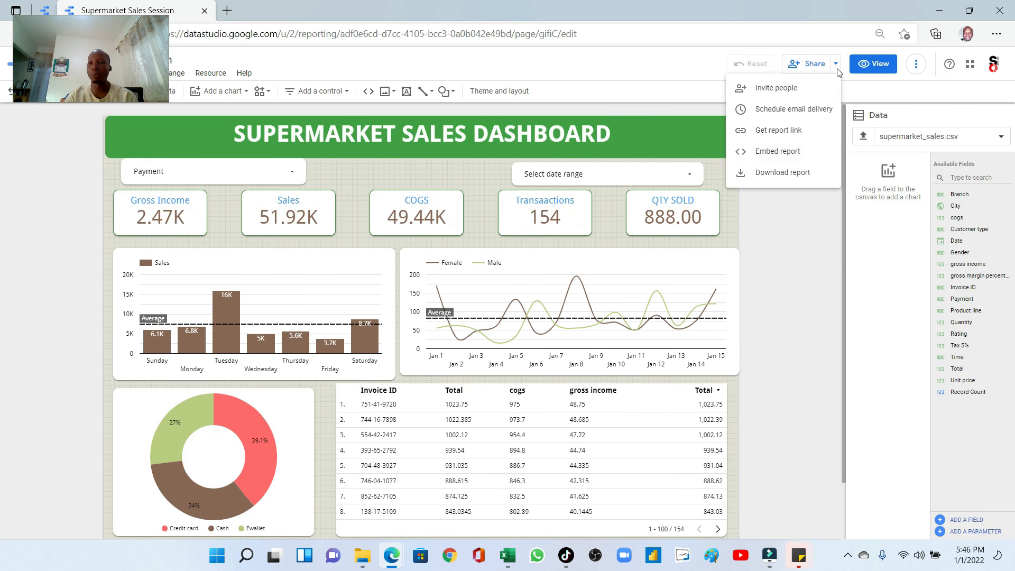
click(789, 177)
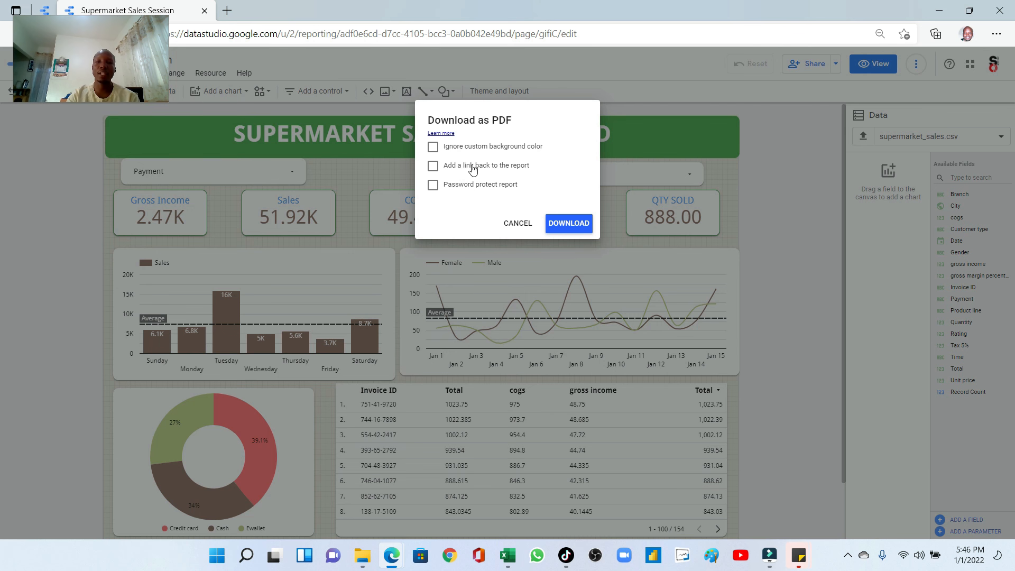
click(473, 168)
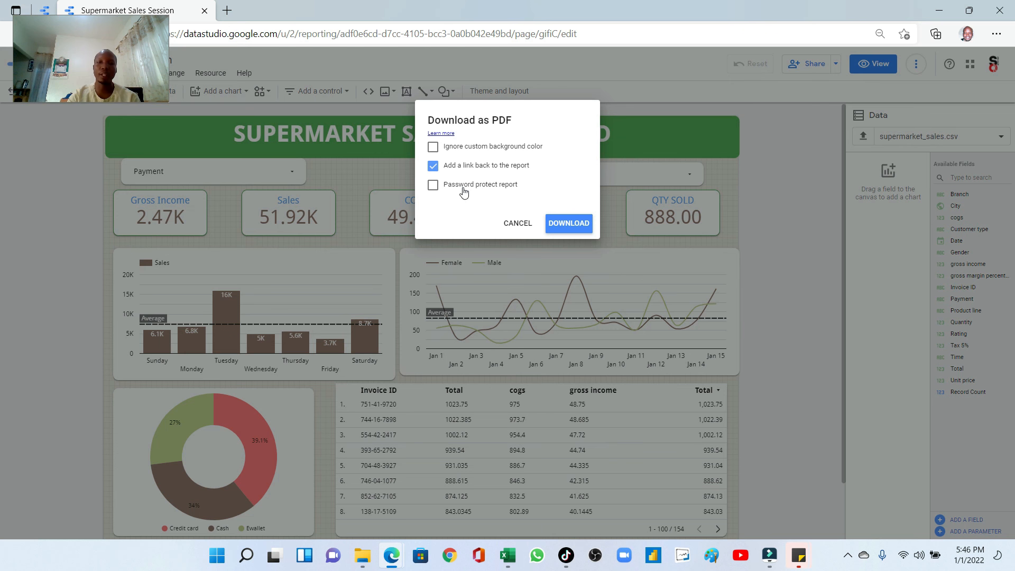
click(572, 225)
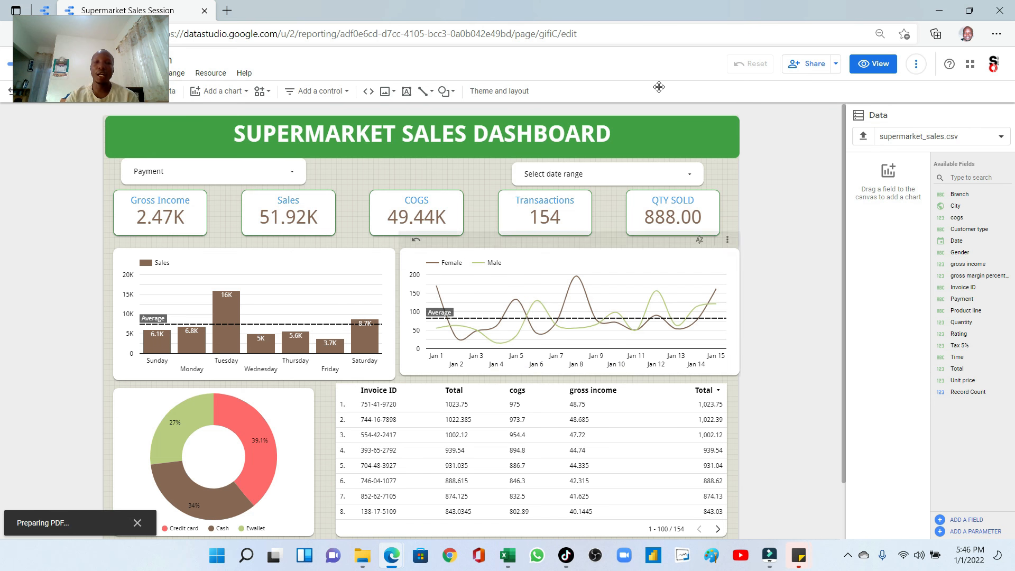
Open the report's additional options for refreshing the data or making a copy
click(915, 64)
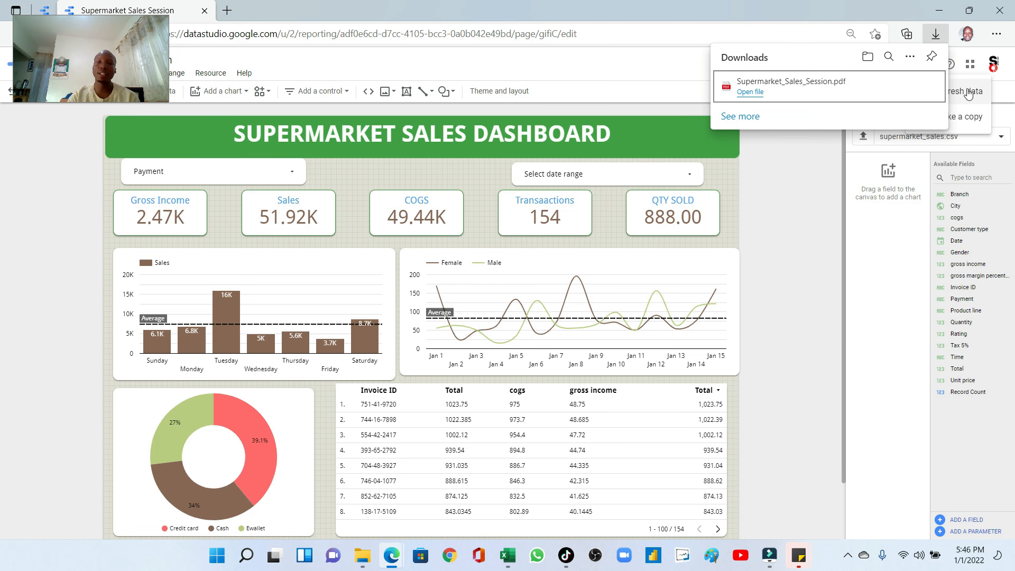
click(786, 183)
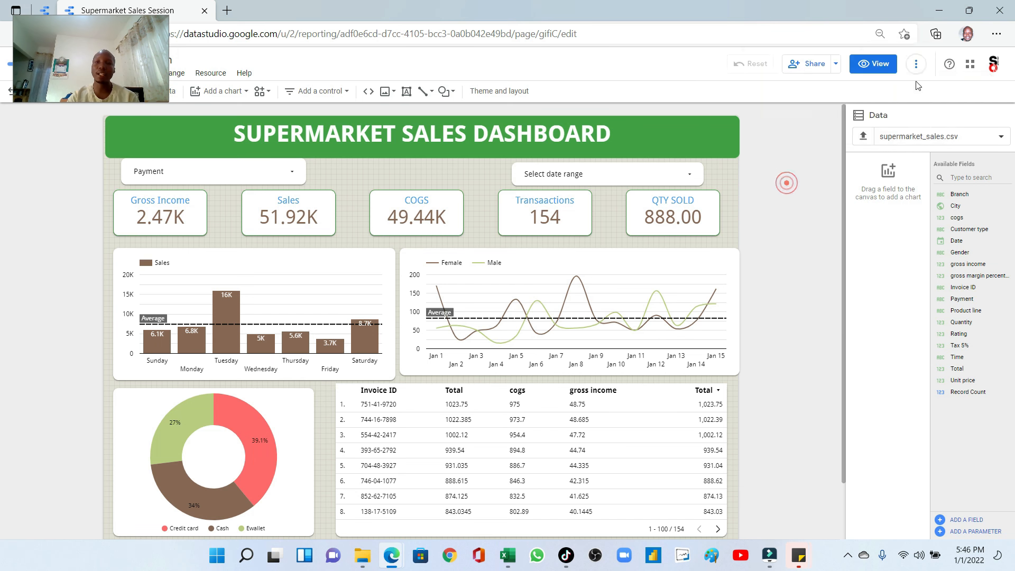
click(919, 66)
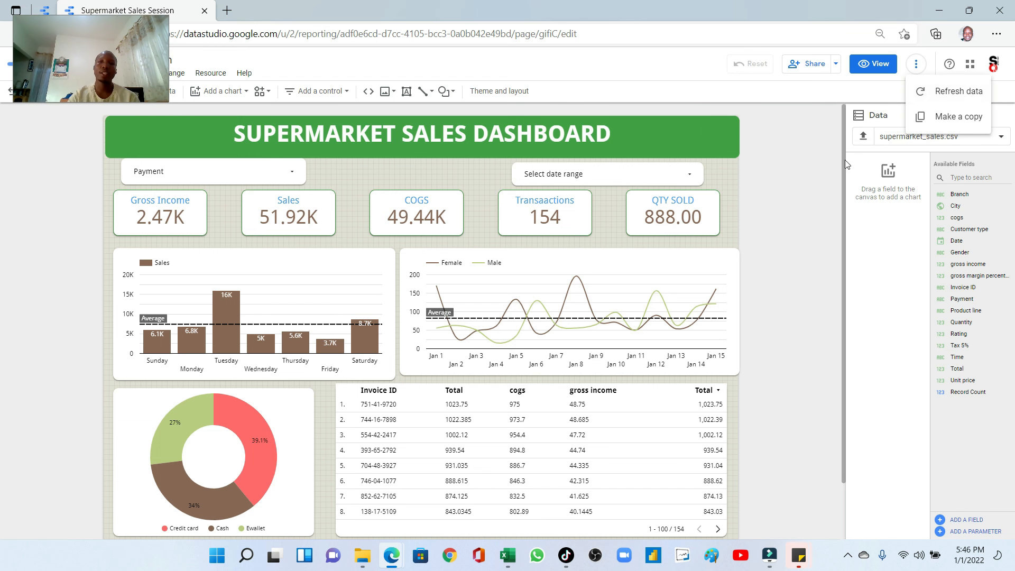
click(794, 146)
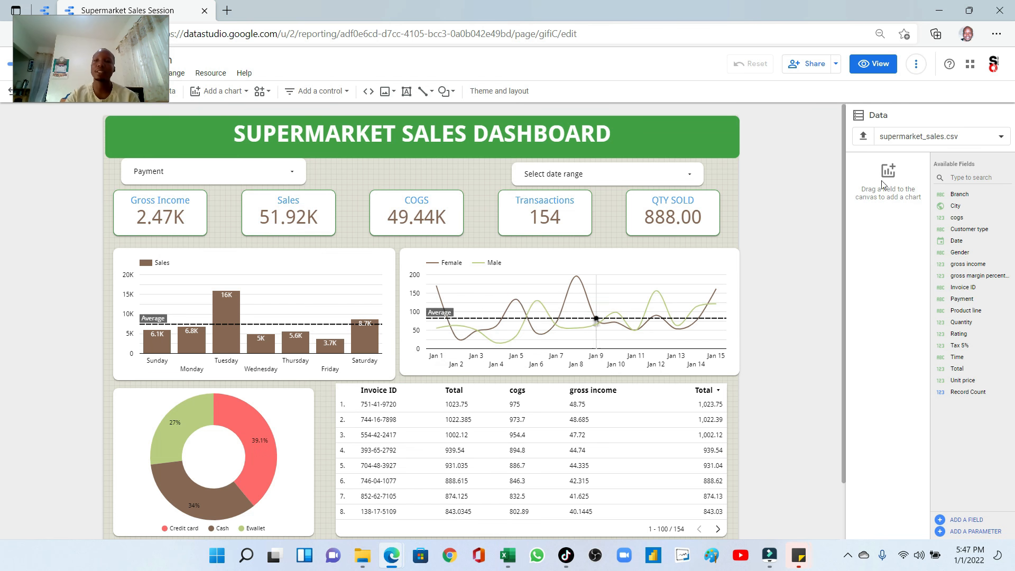
click(917, 66)
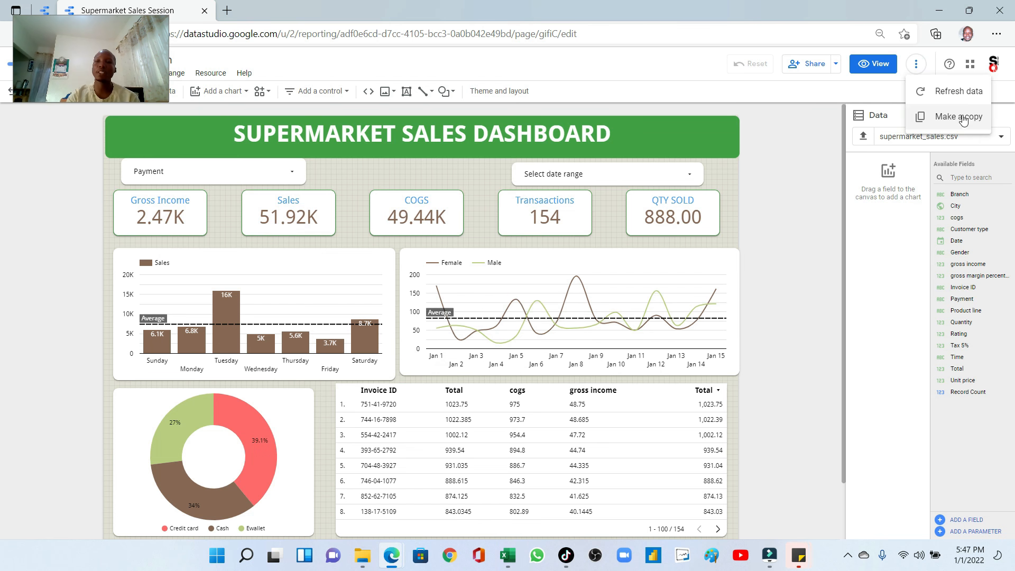